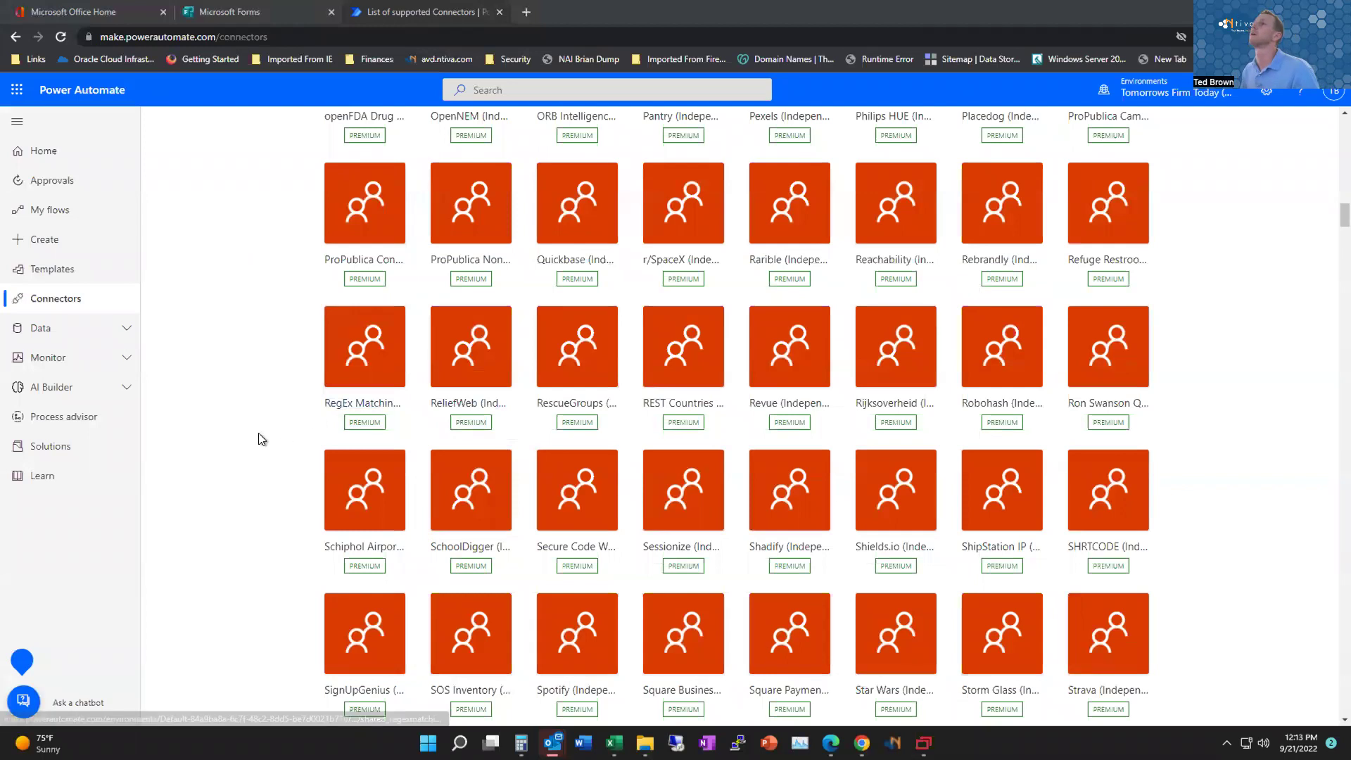
Step: Switch to the Office home page, show the full list of Microsoft 365 apps and open Forms
scroll(263, 436, up, 15)
scroll(264, 441, up, 10)
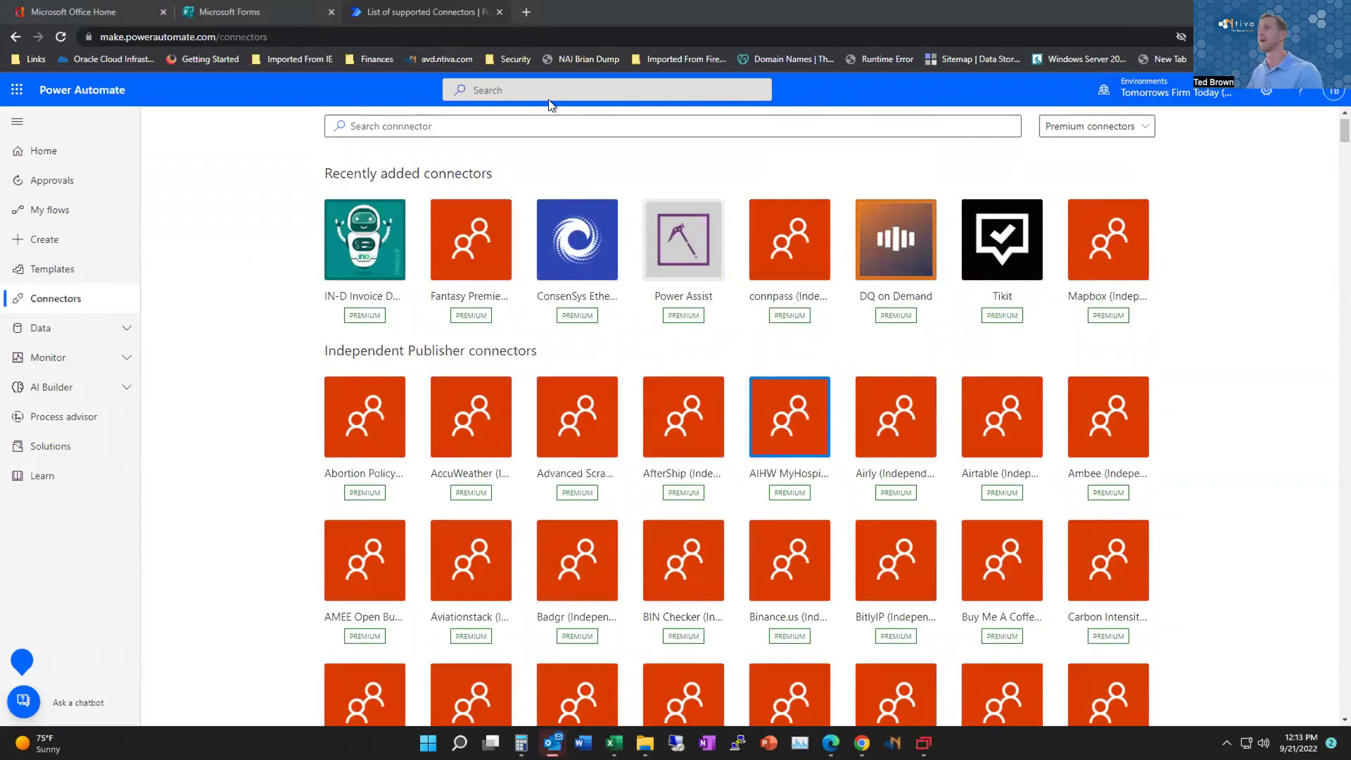
click(86, 16)
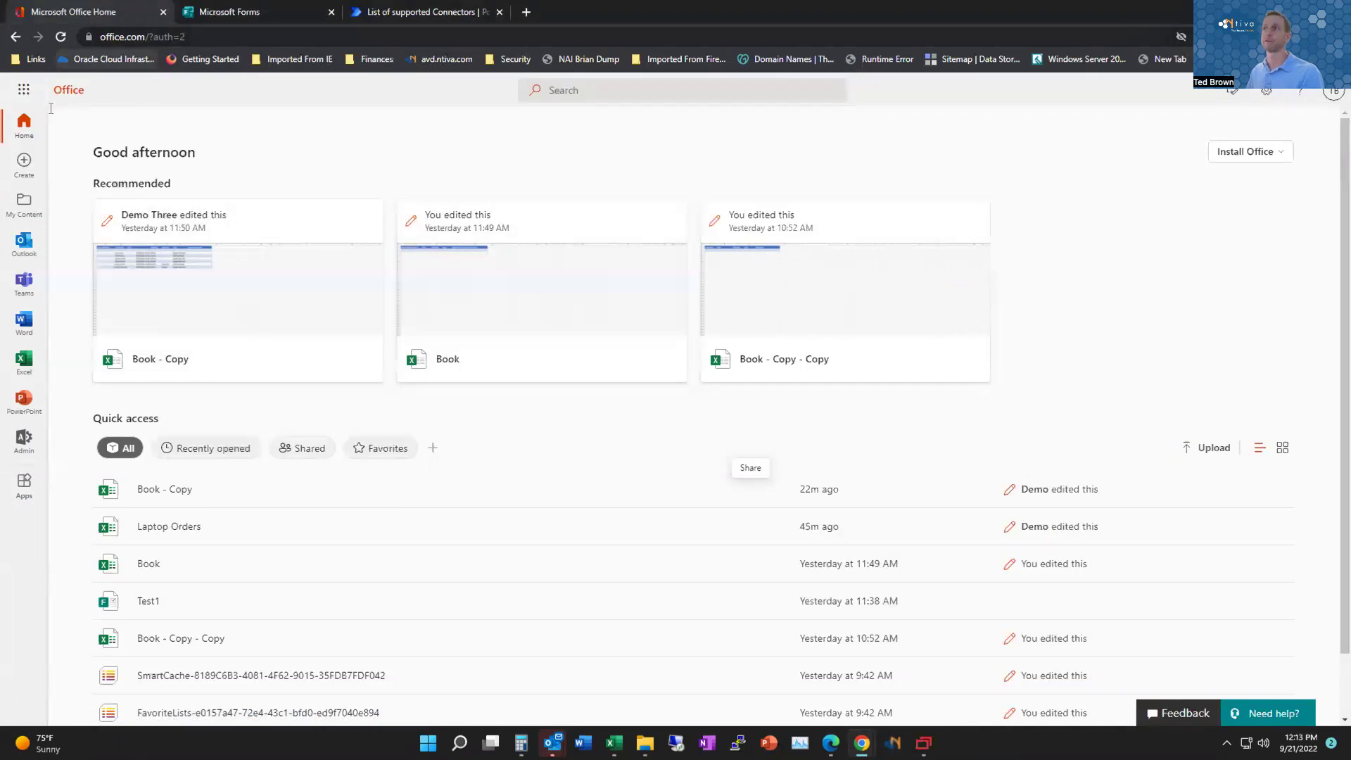
click(23, 98)
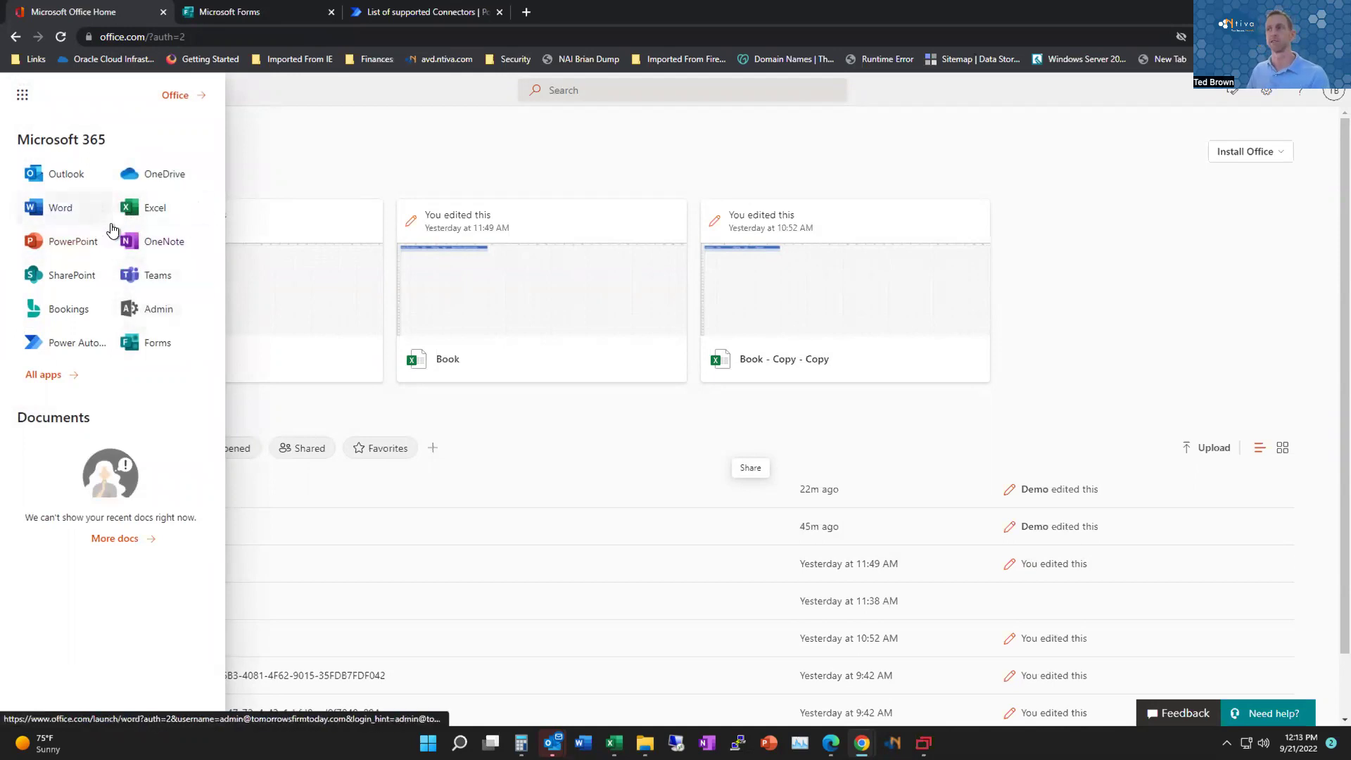
click(59, 375)
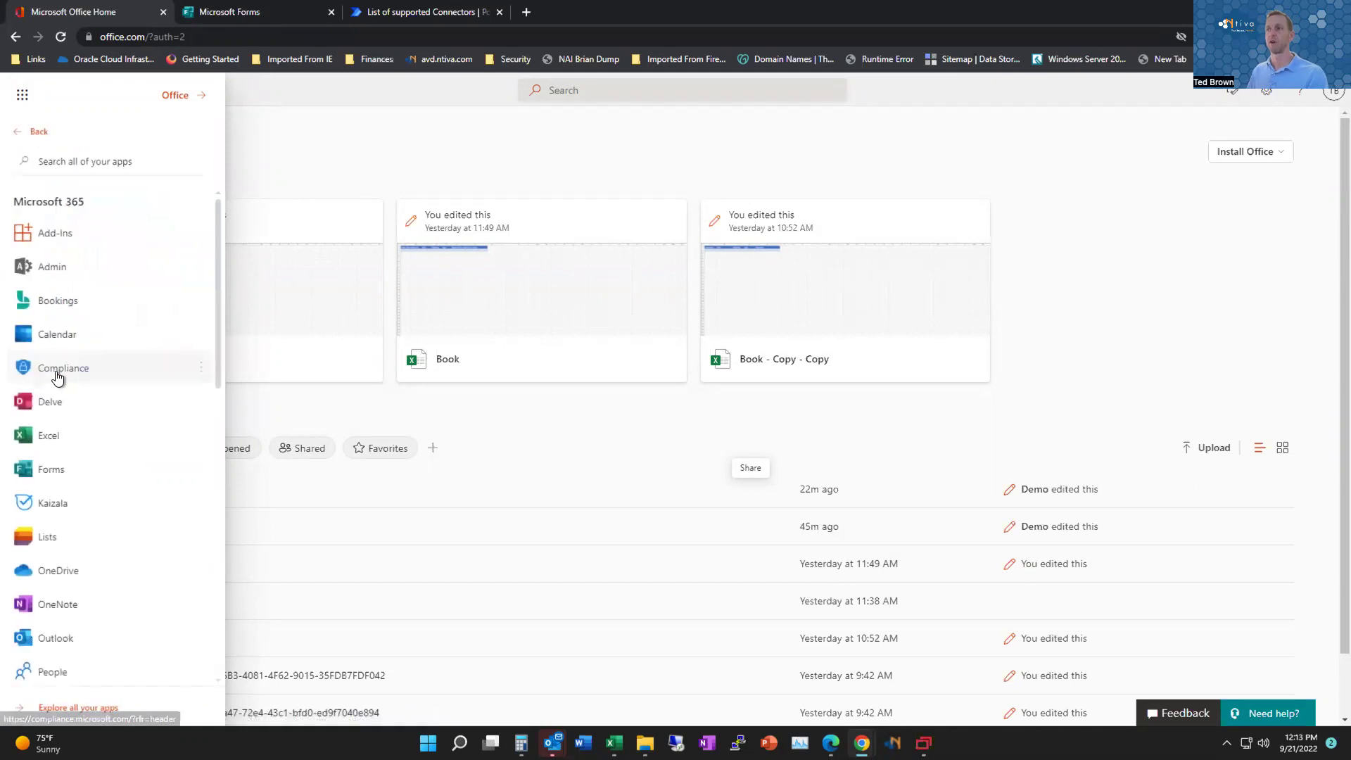
scroll(133, 392, down, 10)
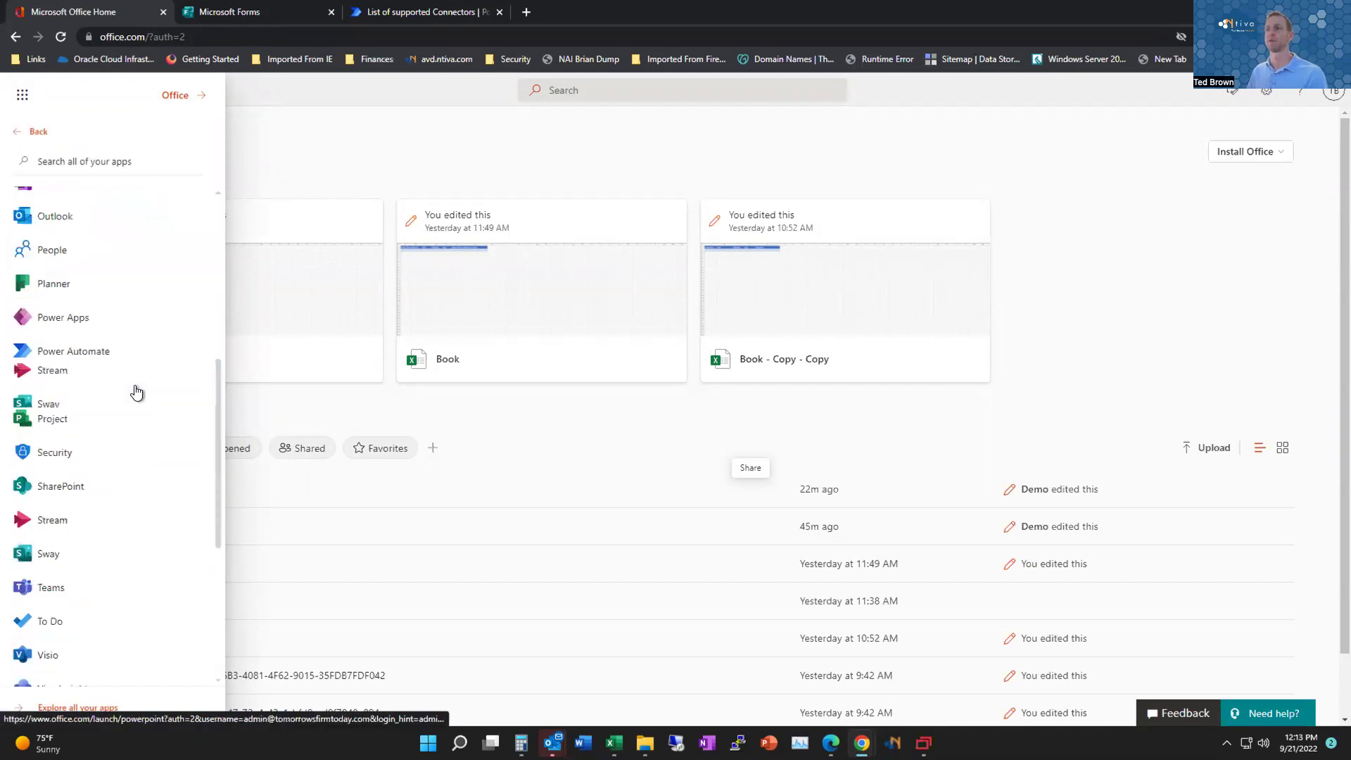
scroll(106, 426, up, 3)
scroll(105, 425, up, 3)
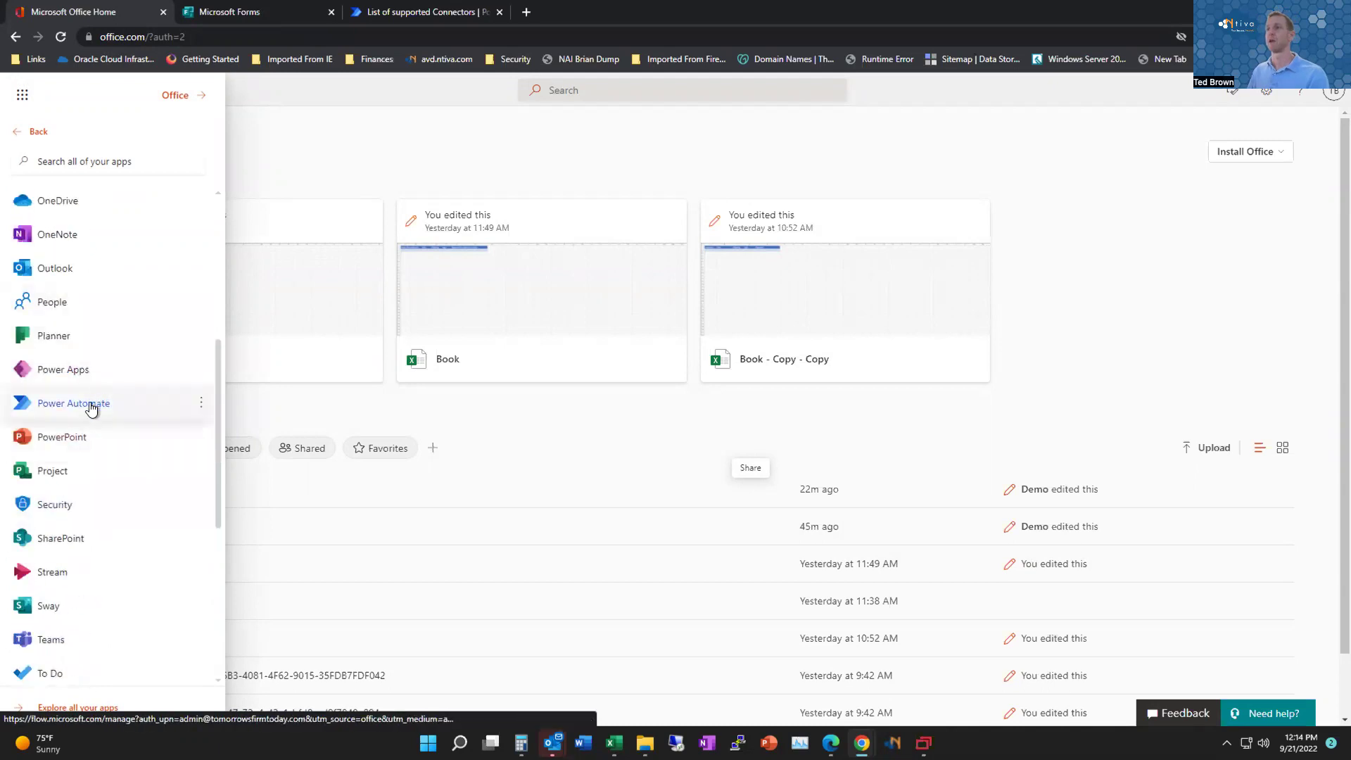
scroll(93, 486, up, 3)
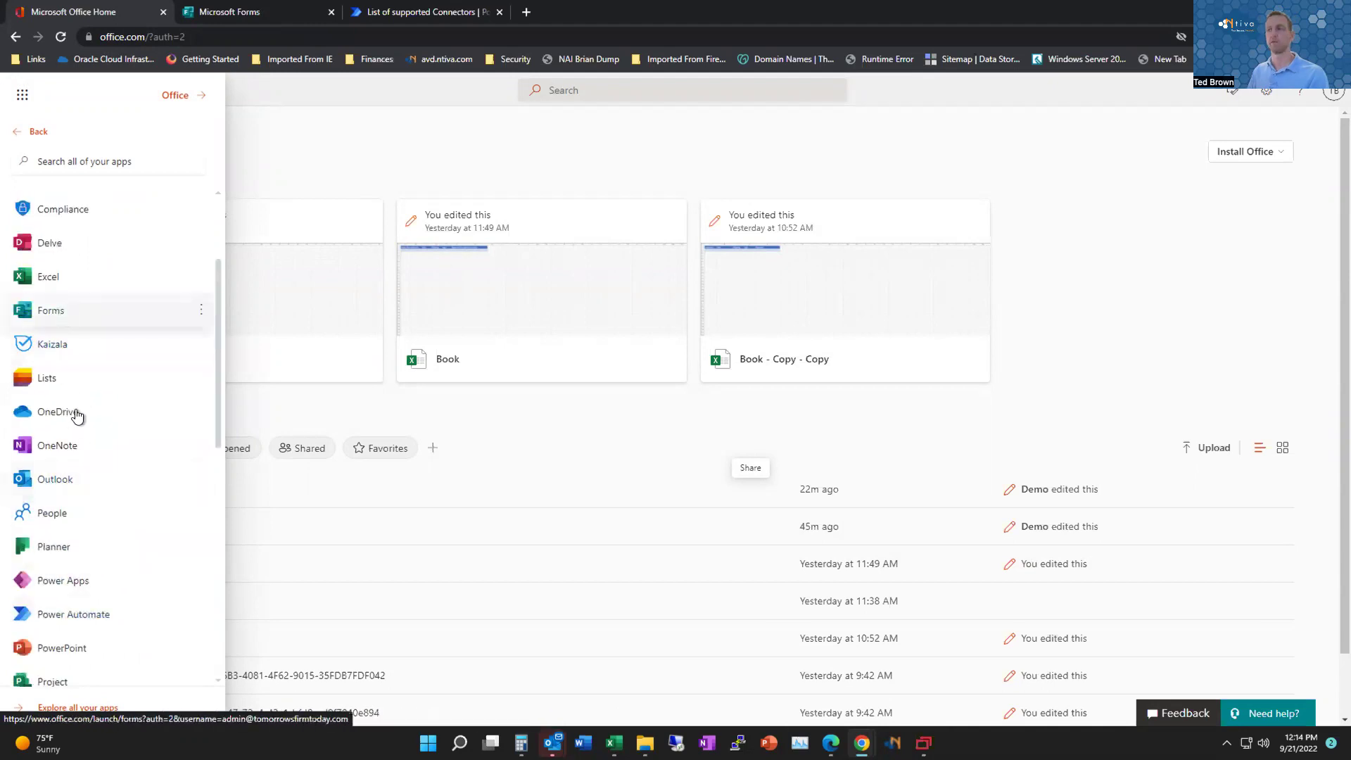
click(61, 315)
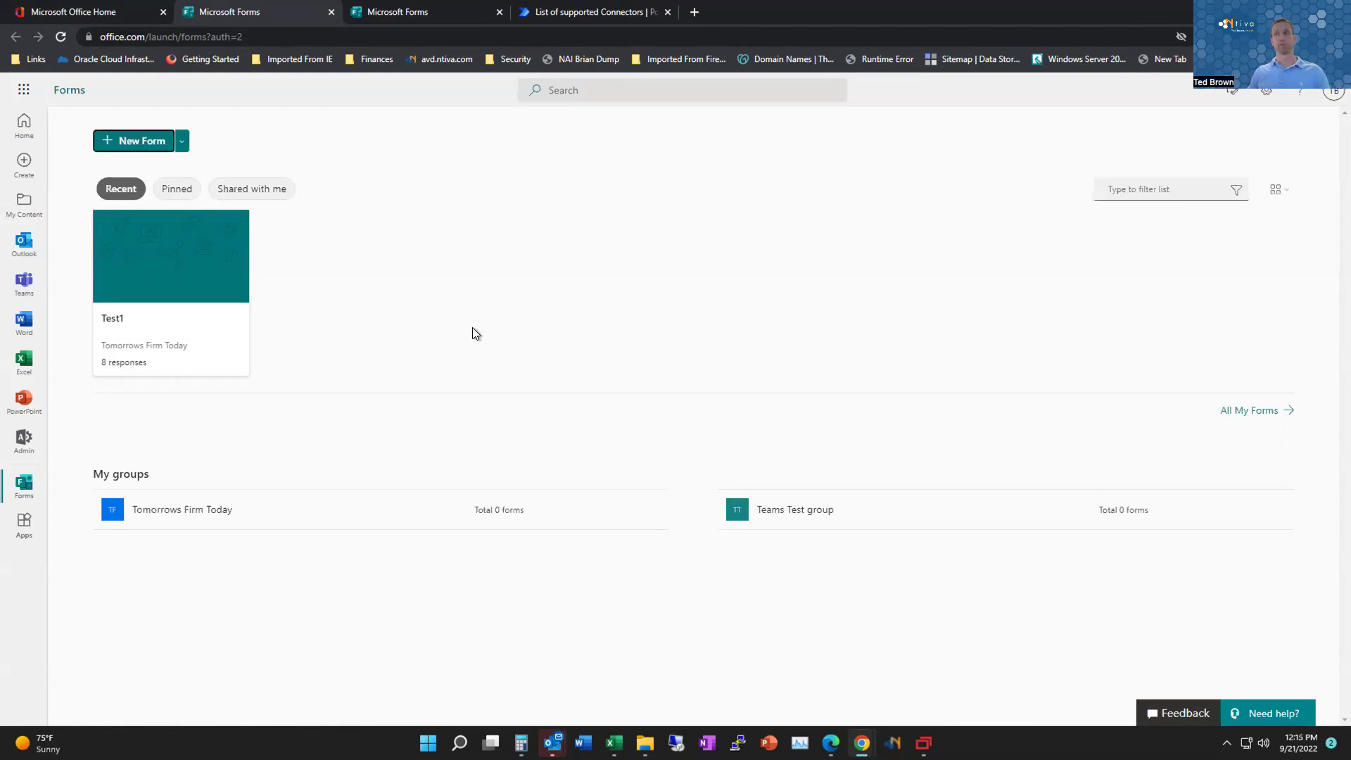
Step: Create a new form titled "Laptop Request form" and add a text question named "Name"
click(155, 144)
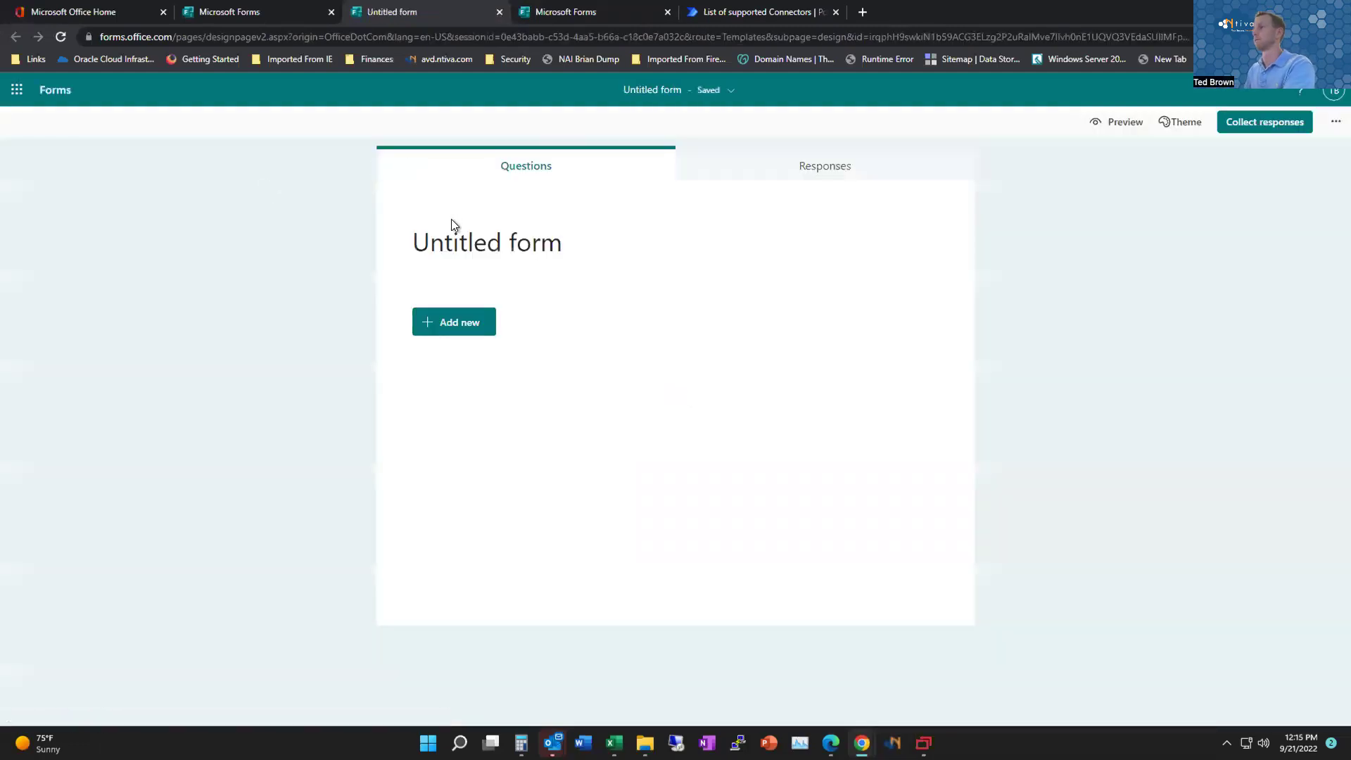
click(569, 247)
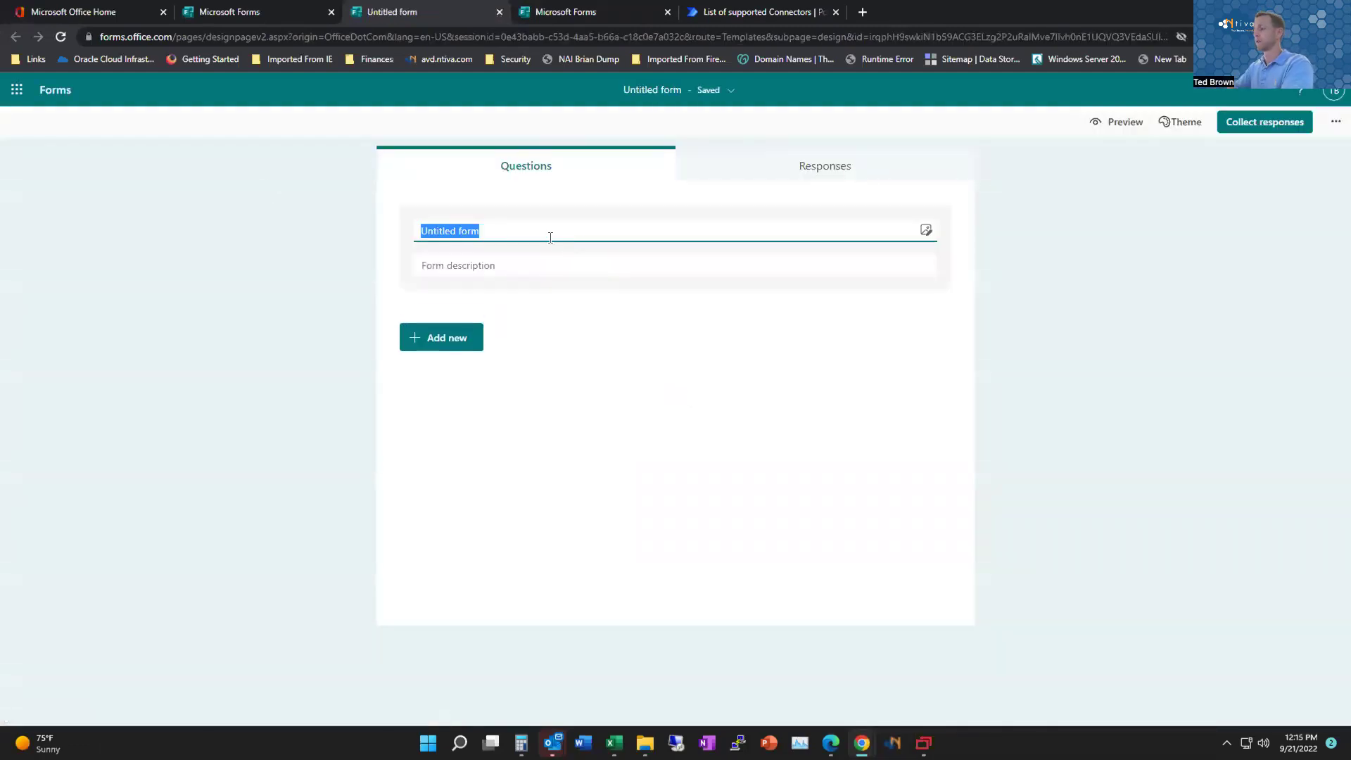
text(Lap)
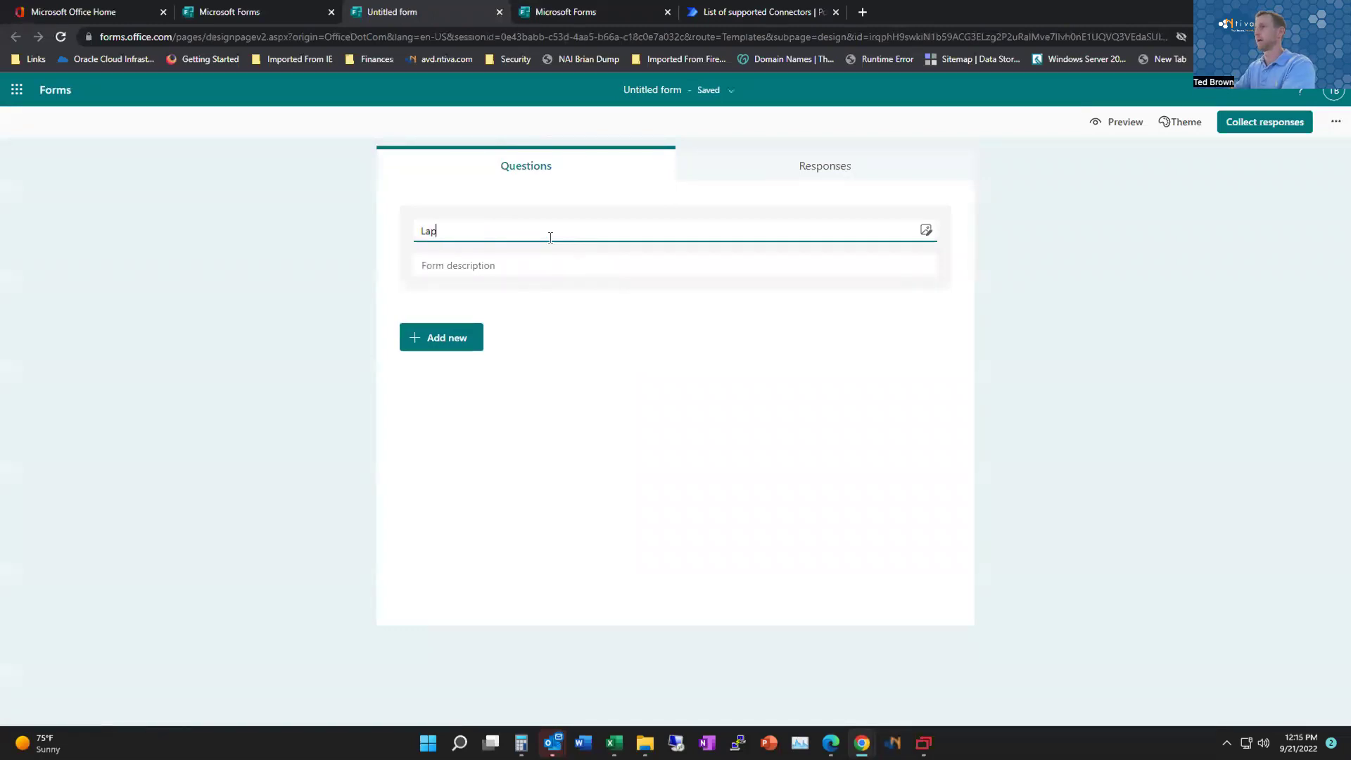
text(top Req)
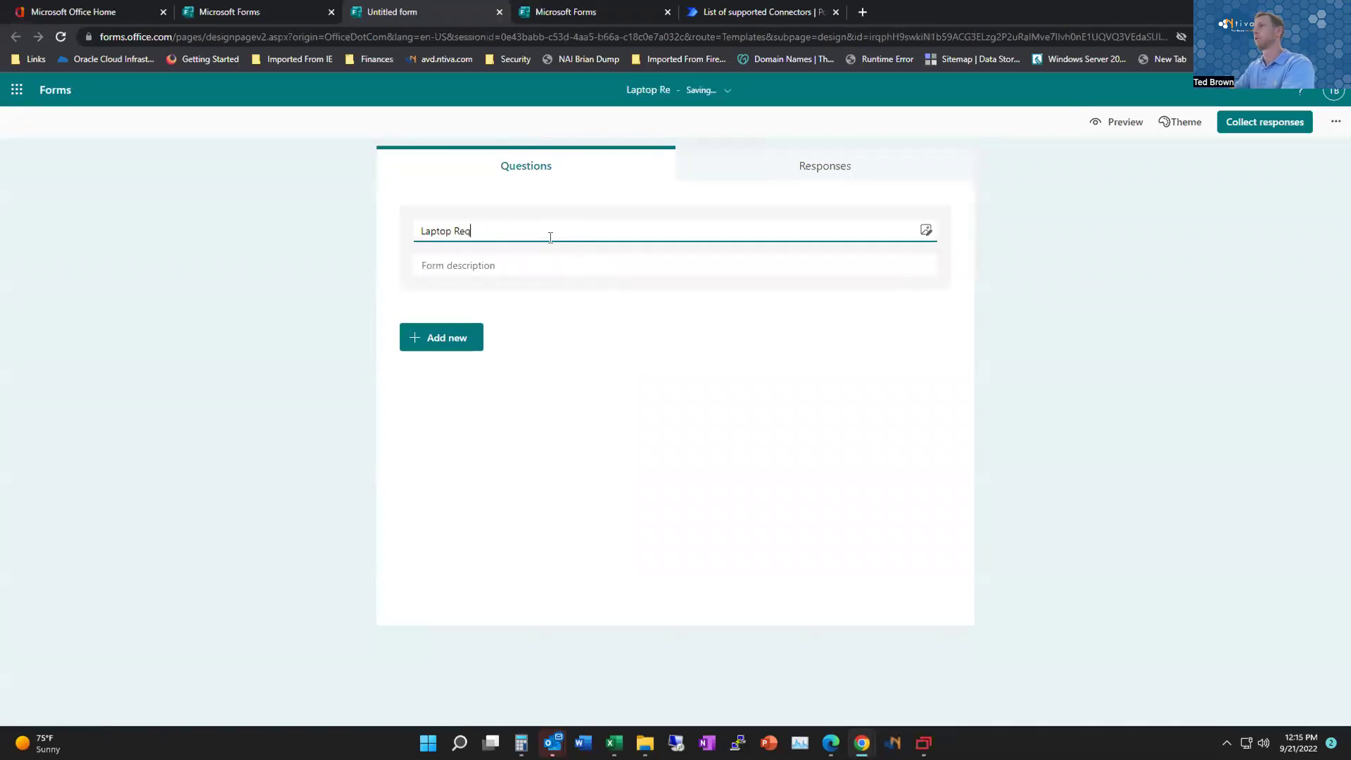
text(uest form)
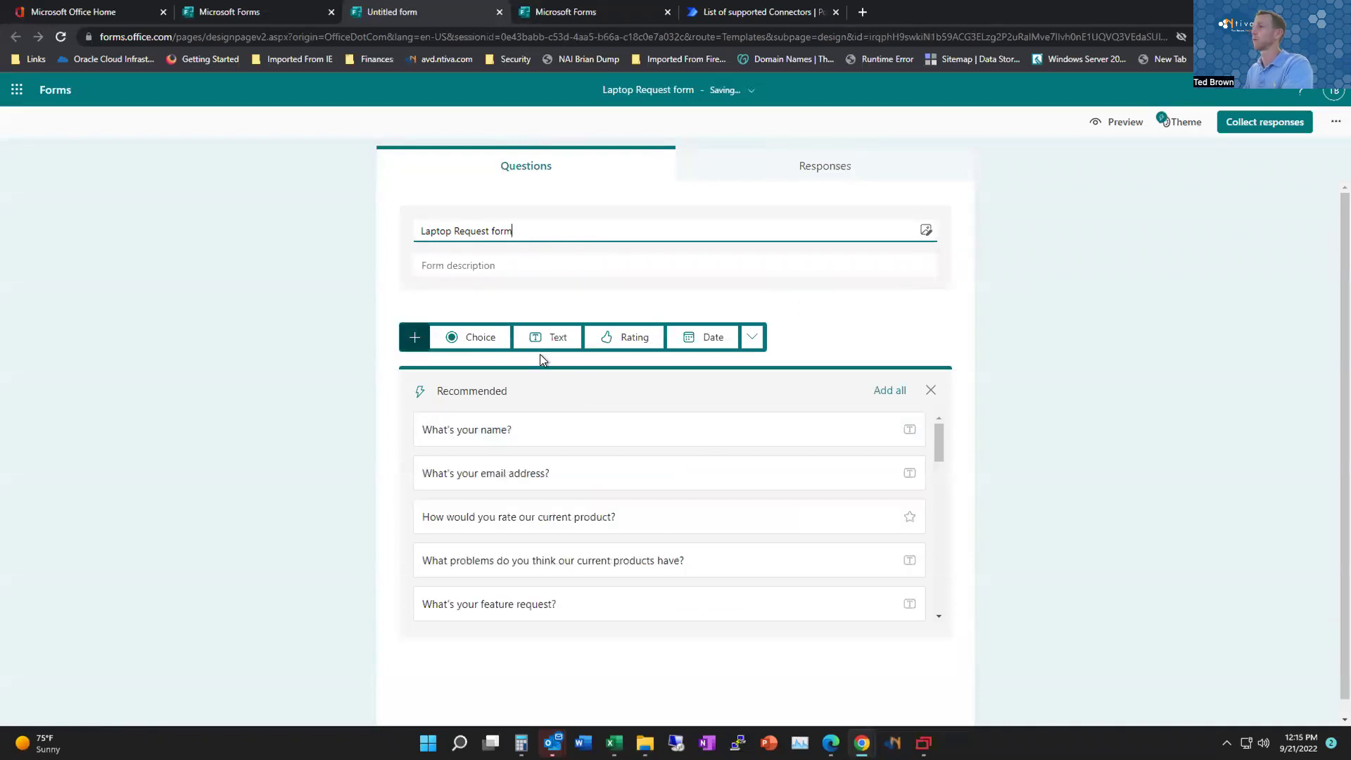
click(550, 338)
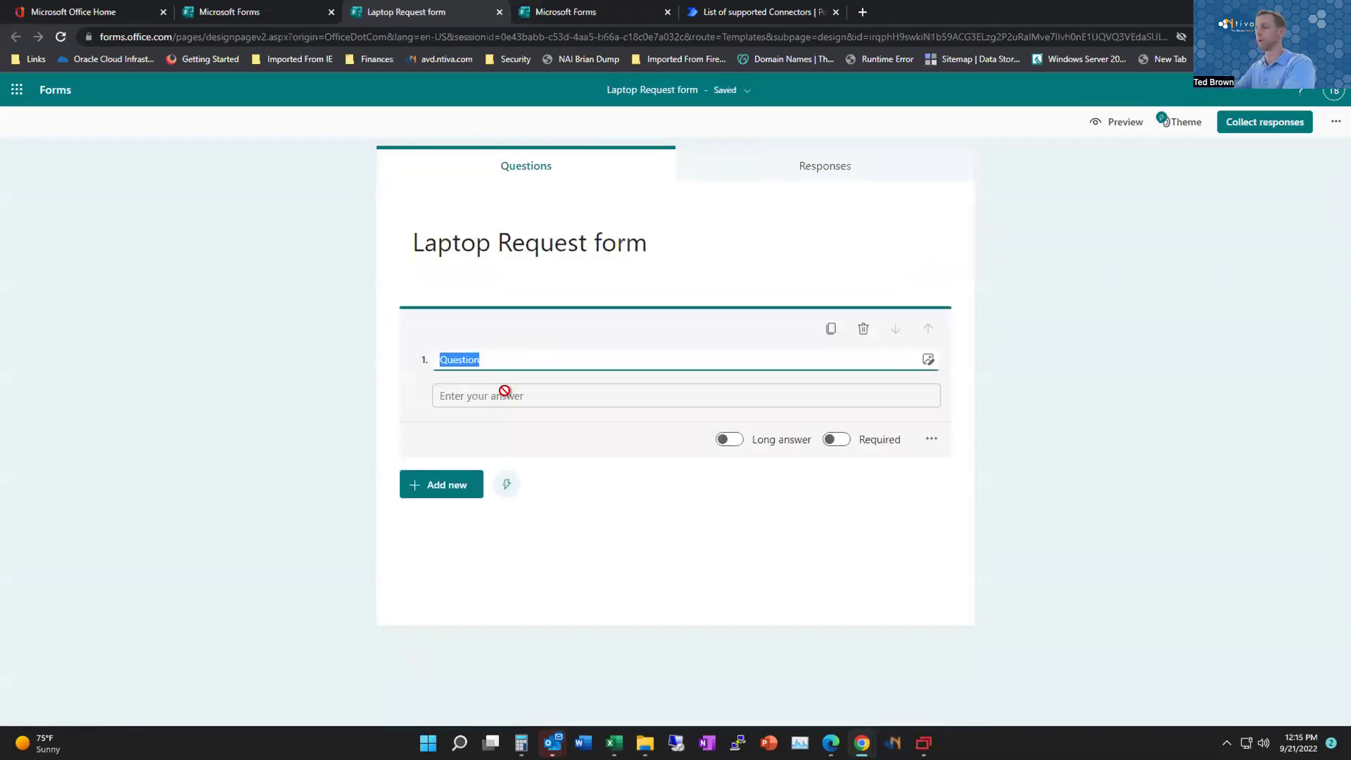
text(Name)
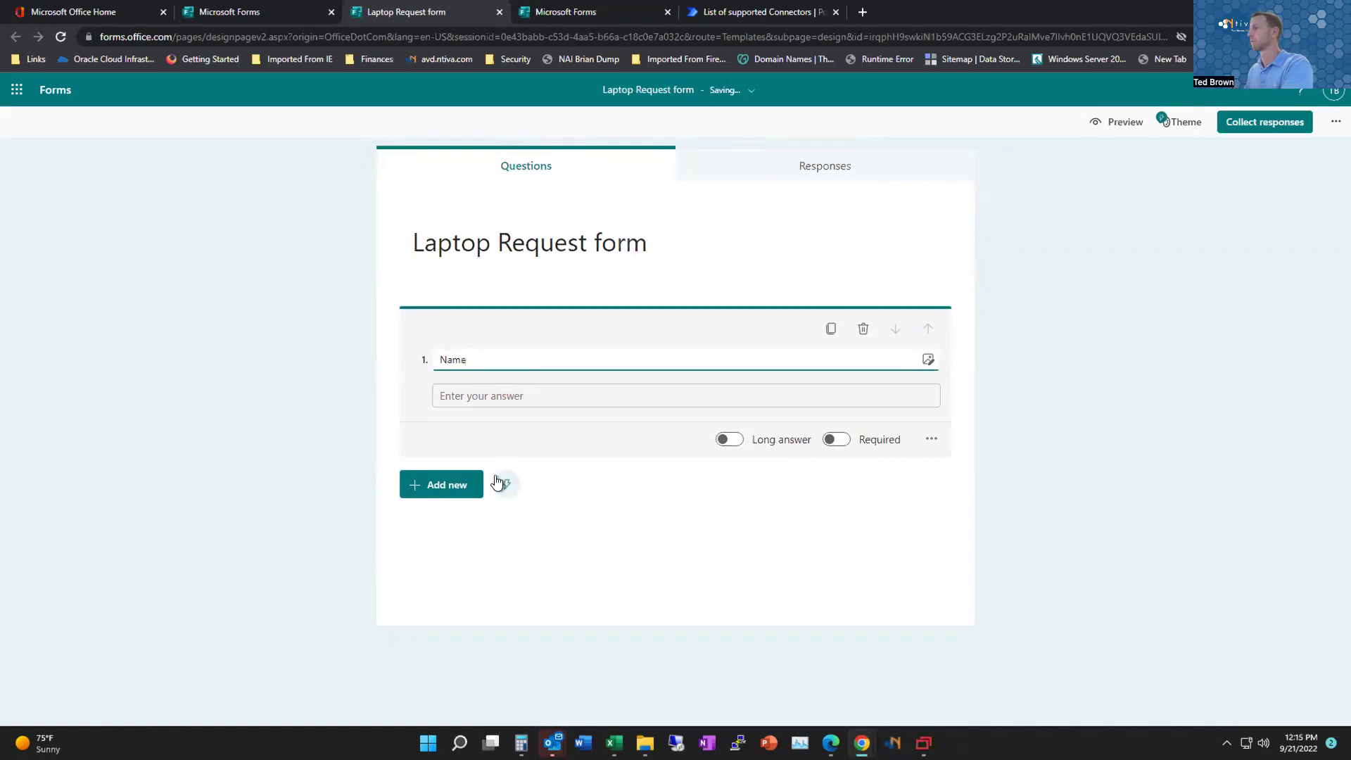
Step: Add a choice question worded "What type of laptop" below the Name question
click(444, 485)
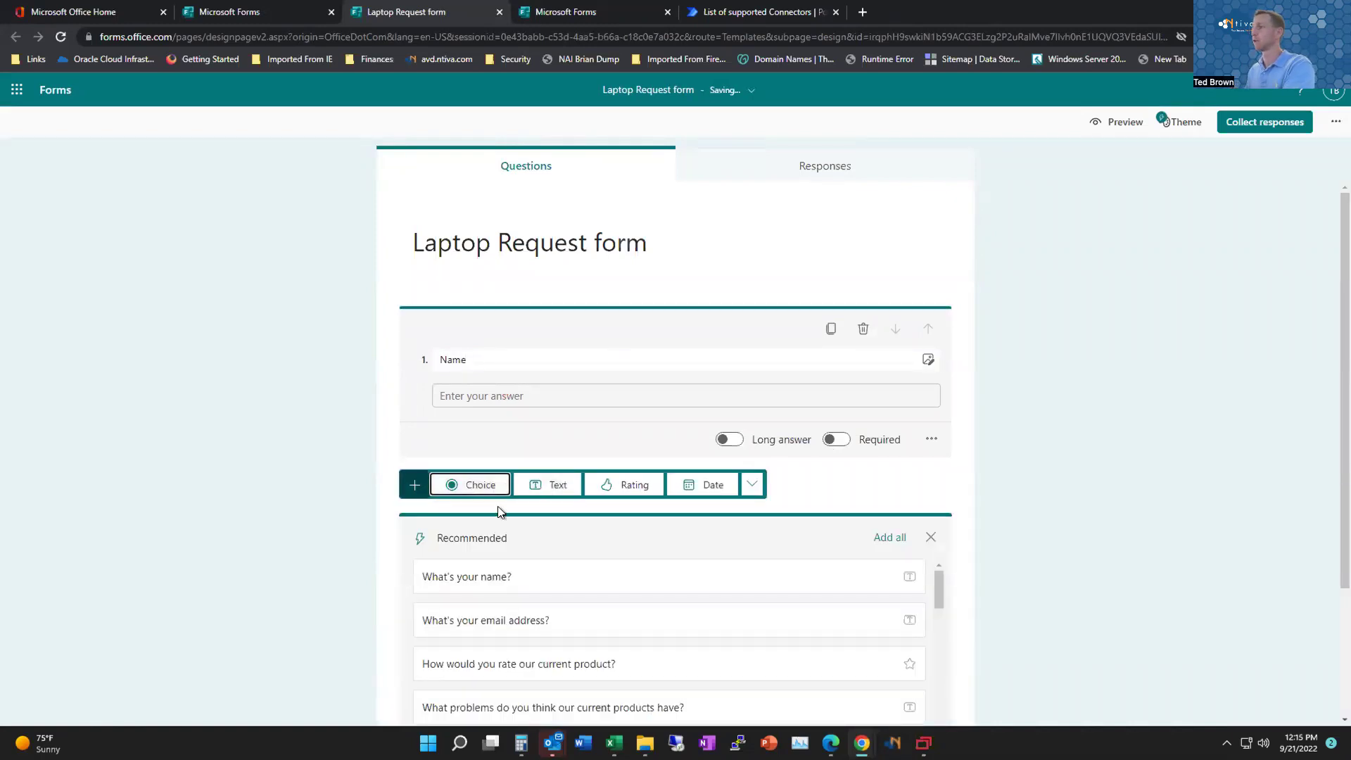
click(468, 485)
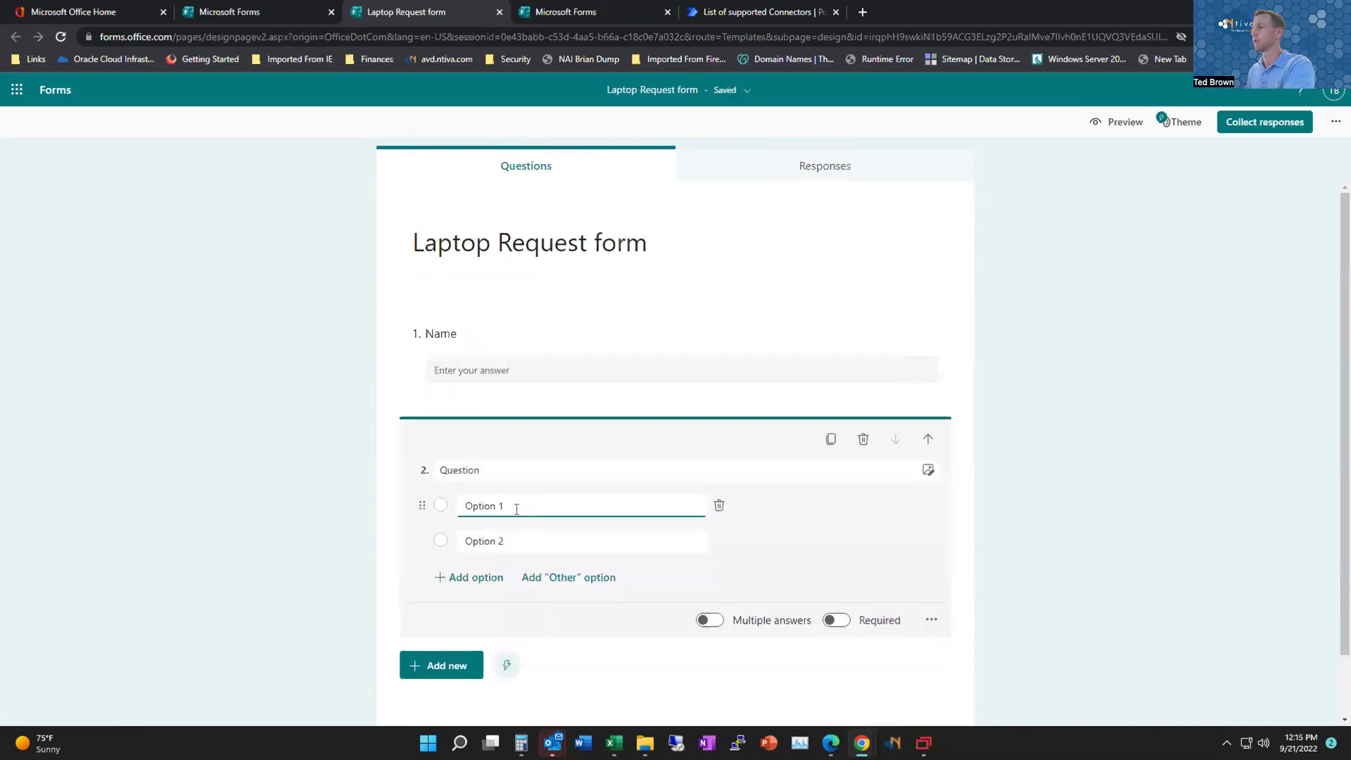
click(439, 469)
text(What type of la)
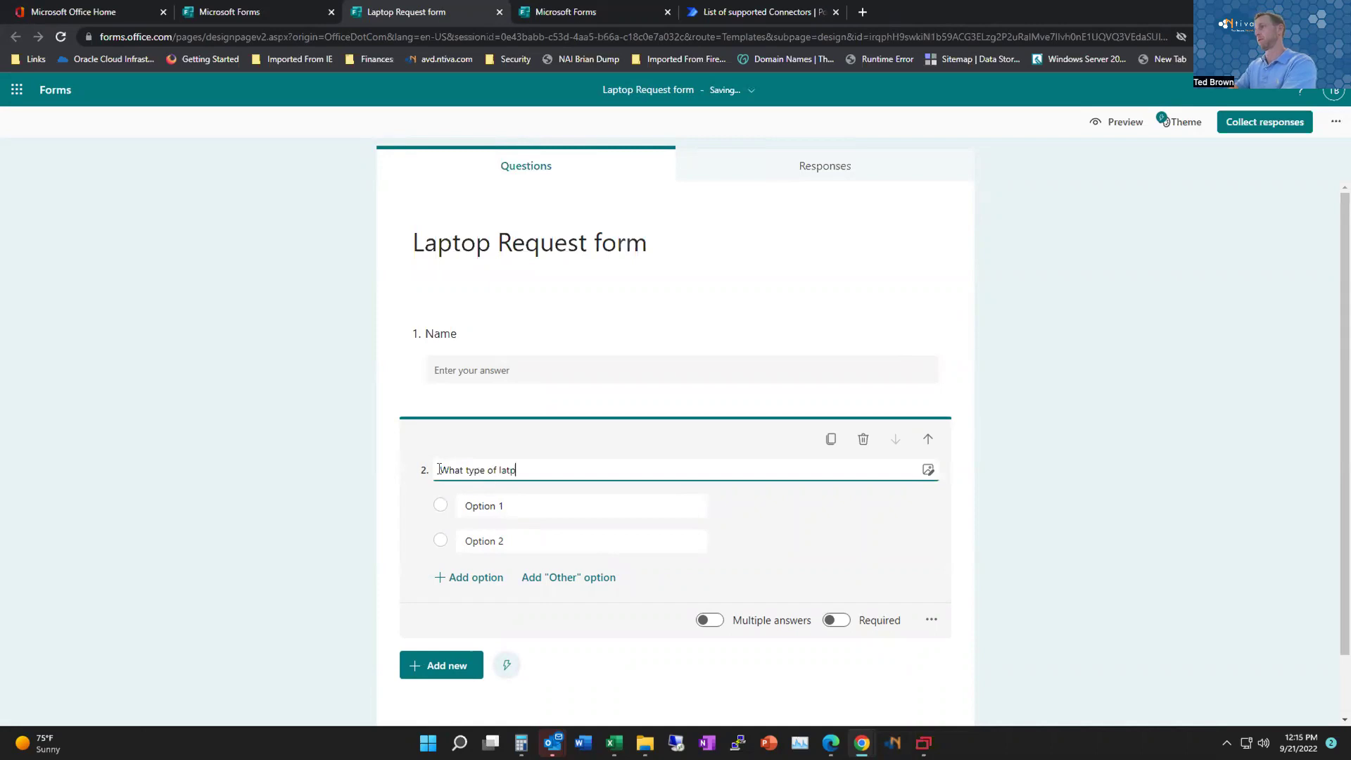
text(ptop)
key(Tab)
Step: Set the laptop question's two answer options to "Dell Latptop" and "Apple Mac M1"
click(491, 510)
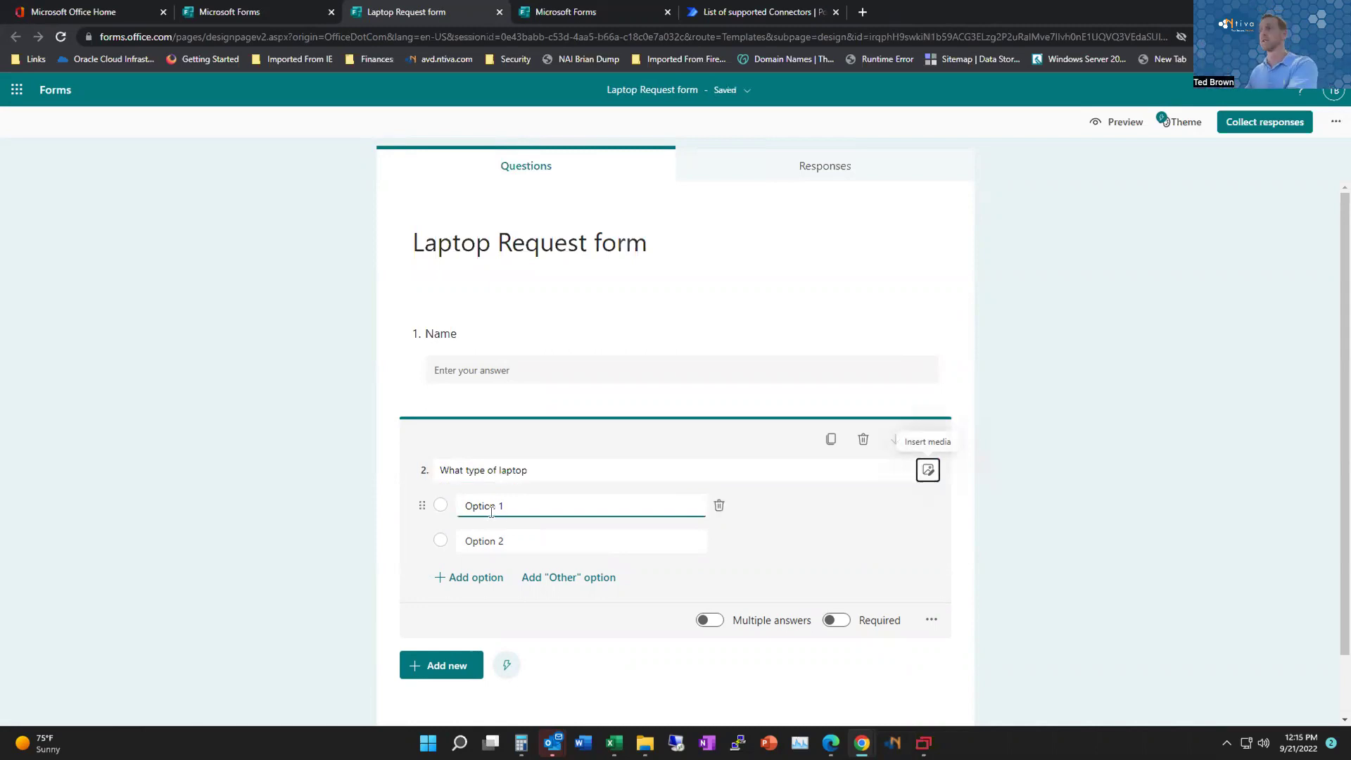
triple_click(500, 508)
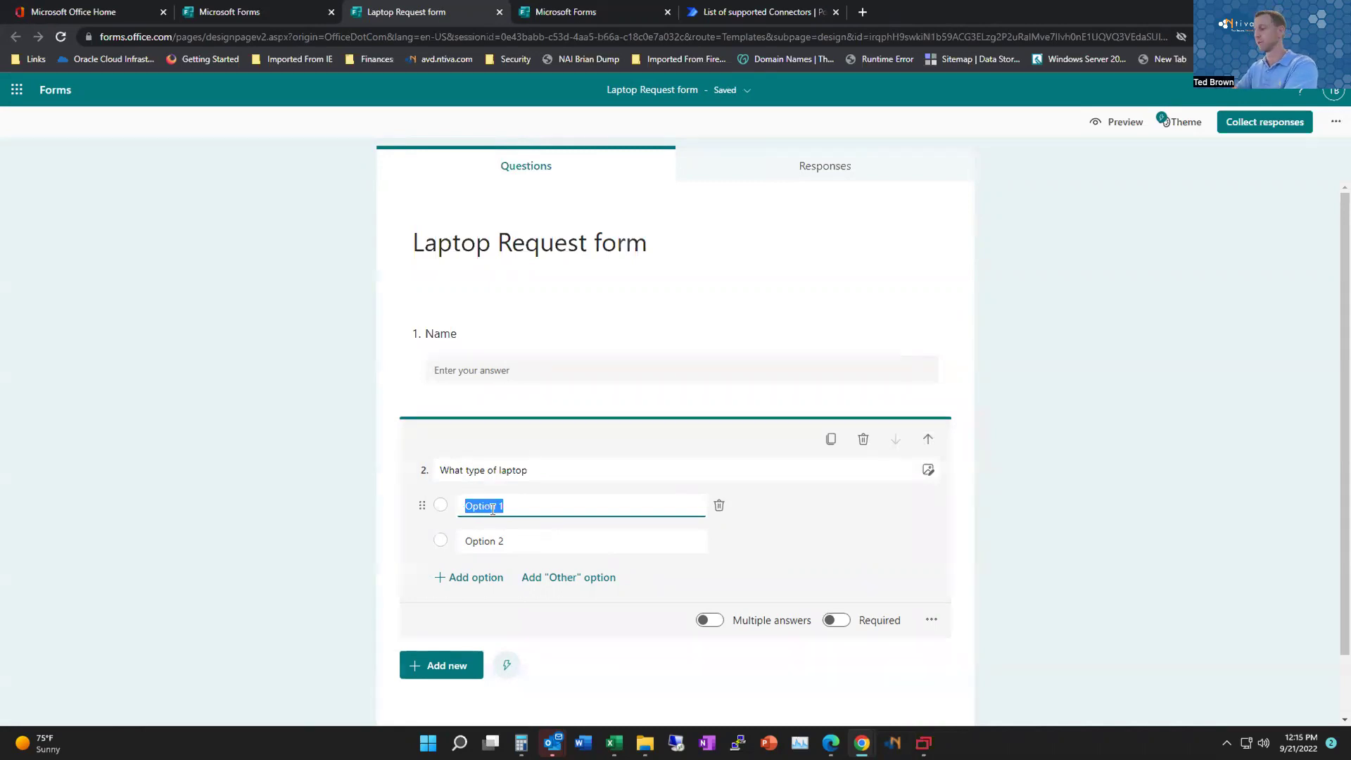
text(Dell Laptop)
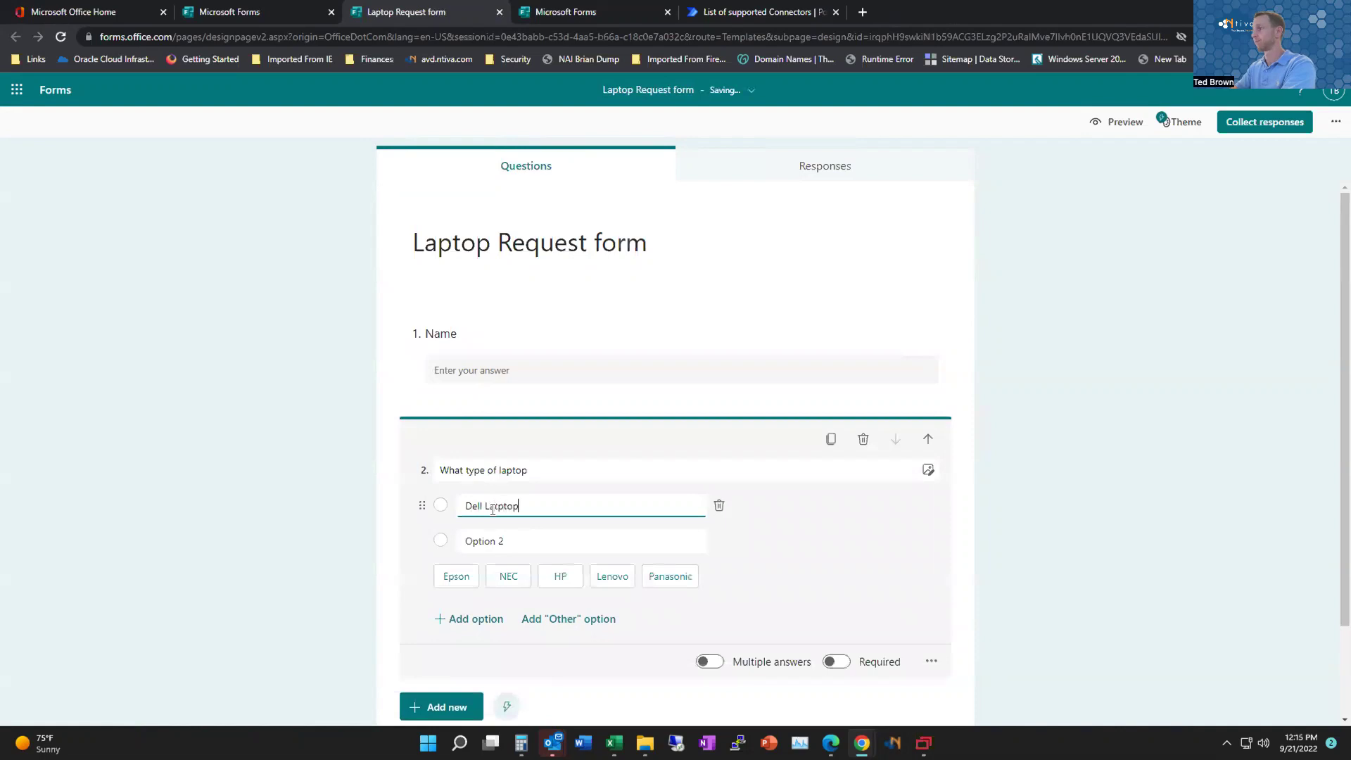
key(Tab)
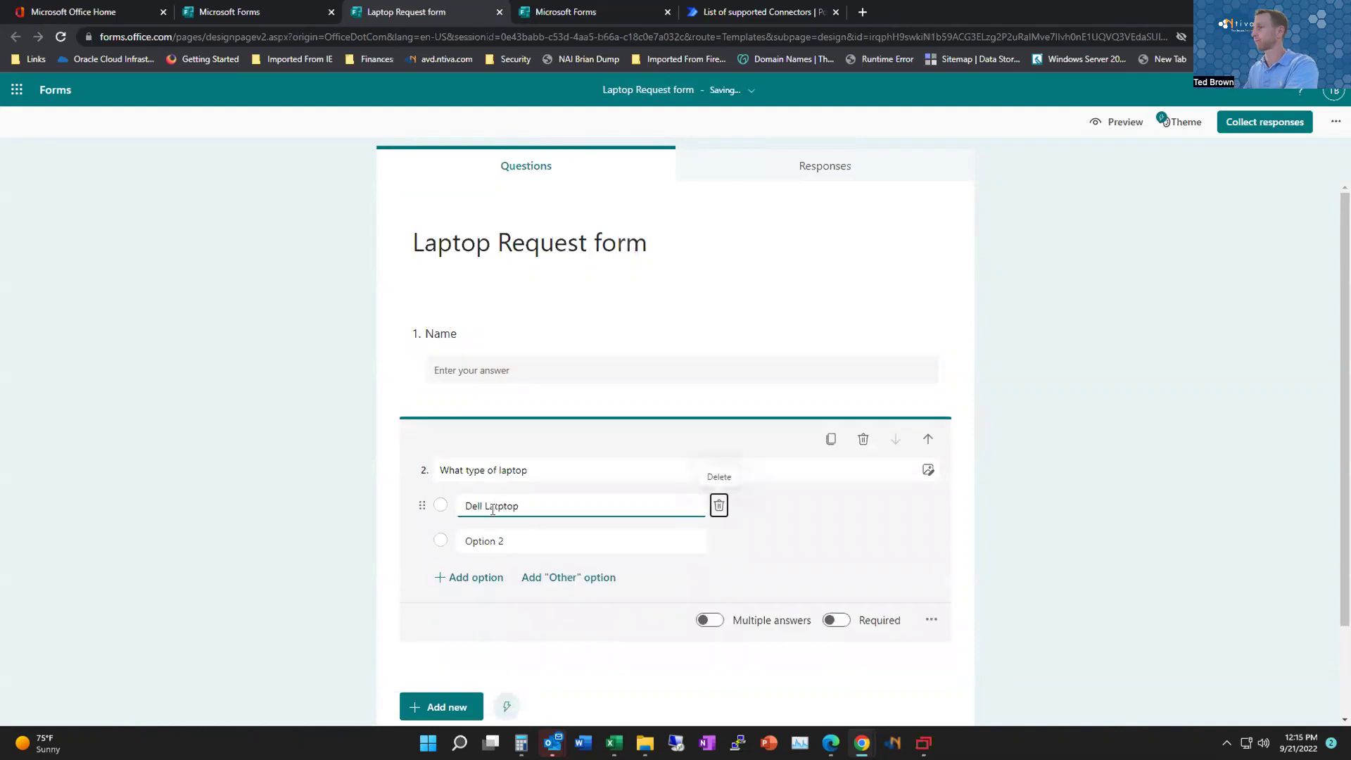
drag(507, 538, 478, 537)
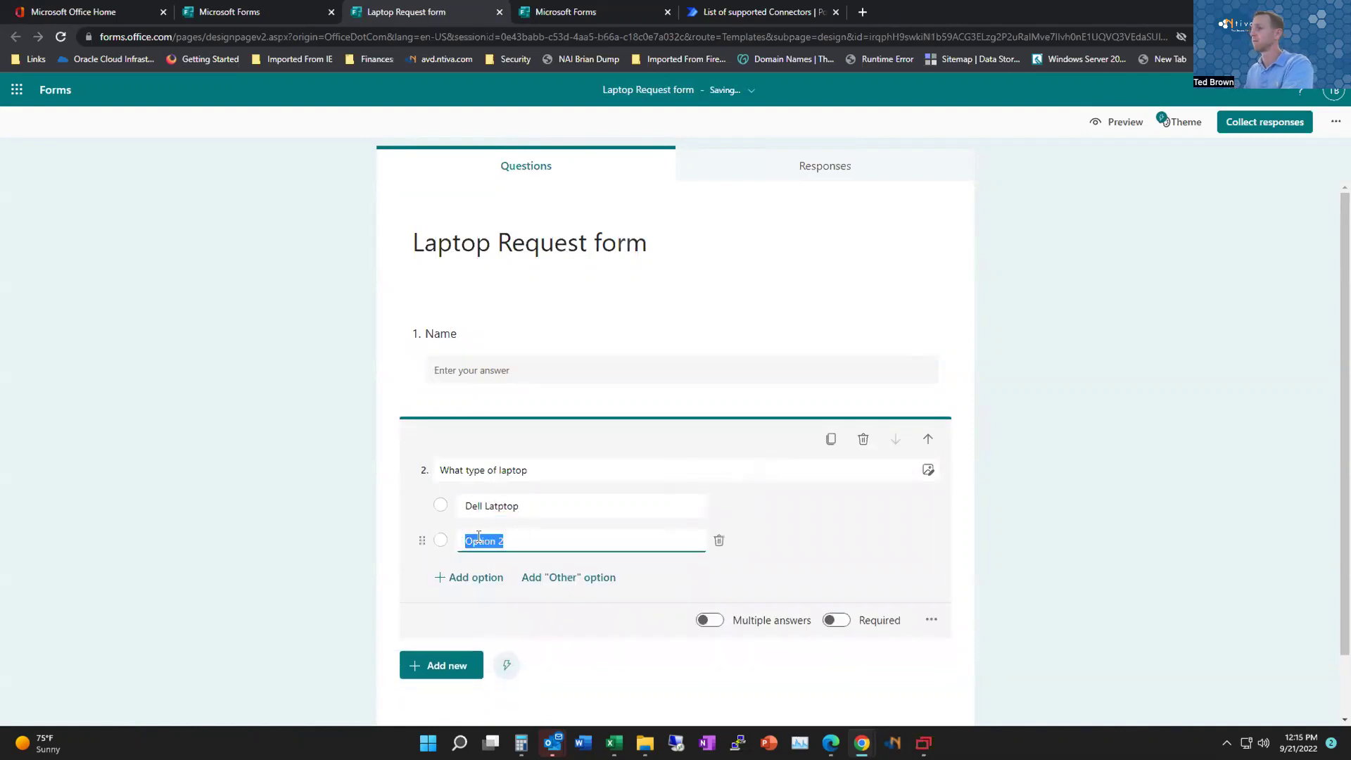
text(App)
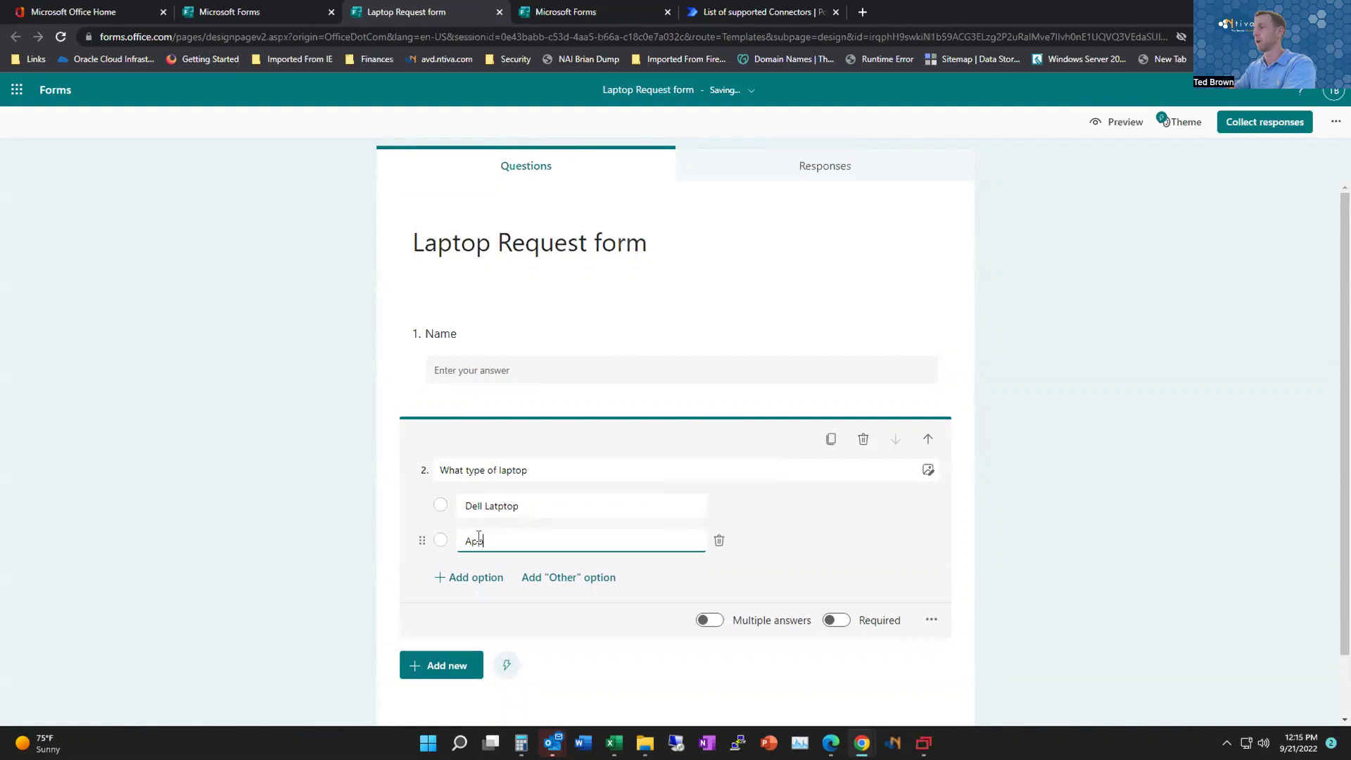
text(le Mac M1)
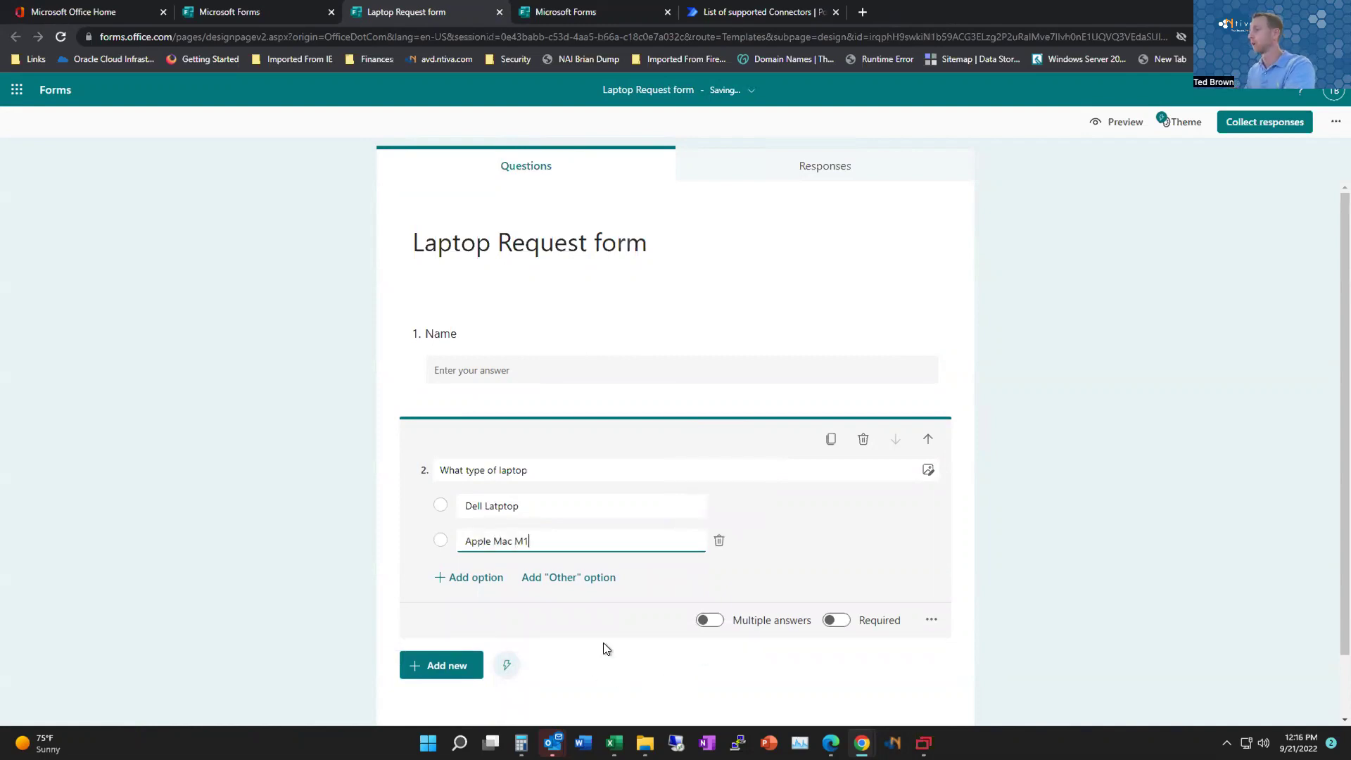
Step: Add a text question named "Shipping location" as the third question and finish editing it
click(442, 669)
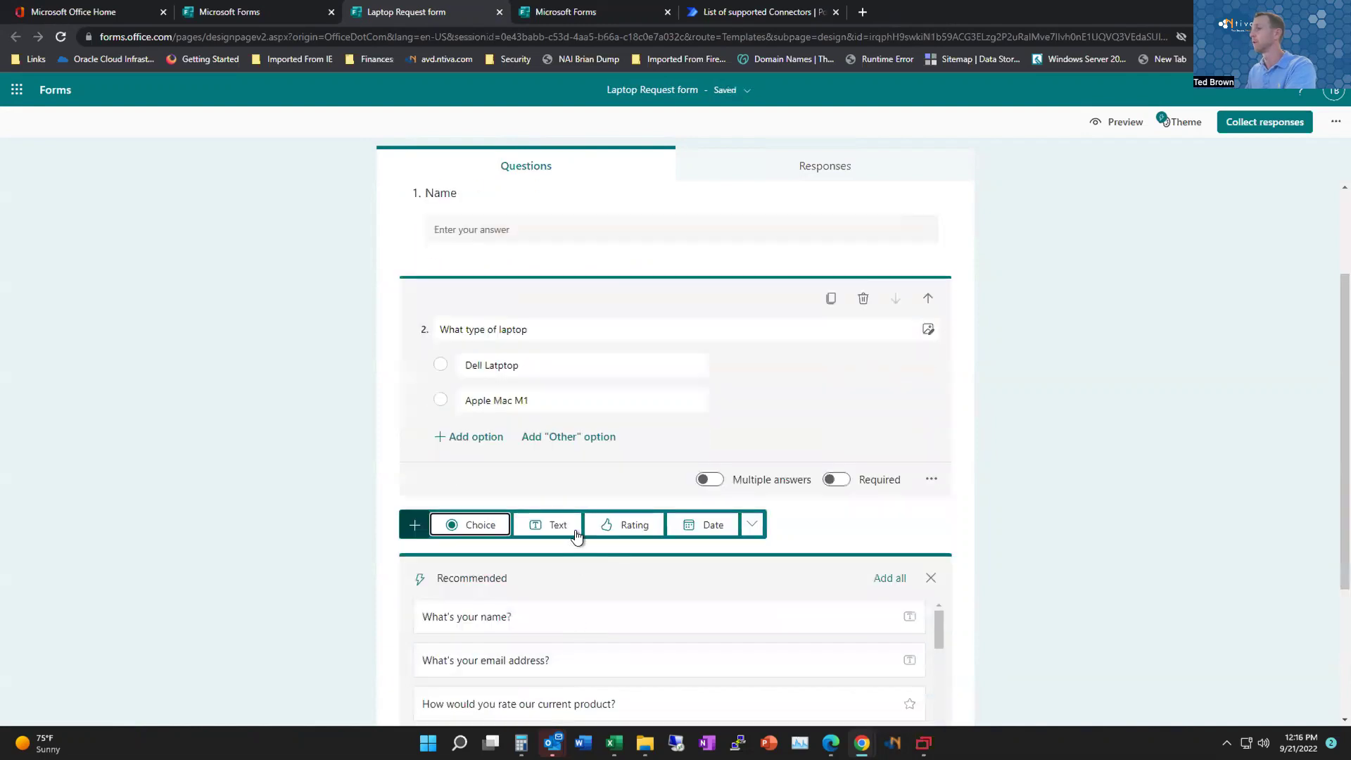
click(558, 525)
text(Shipping )
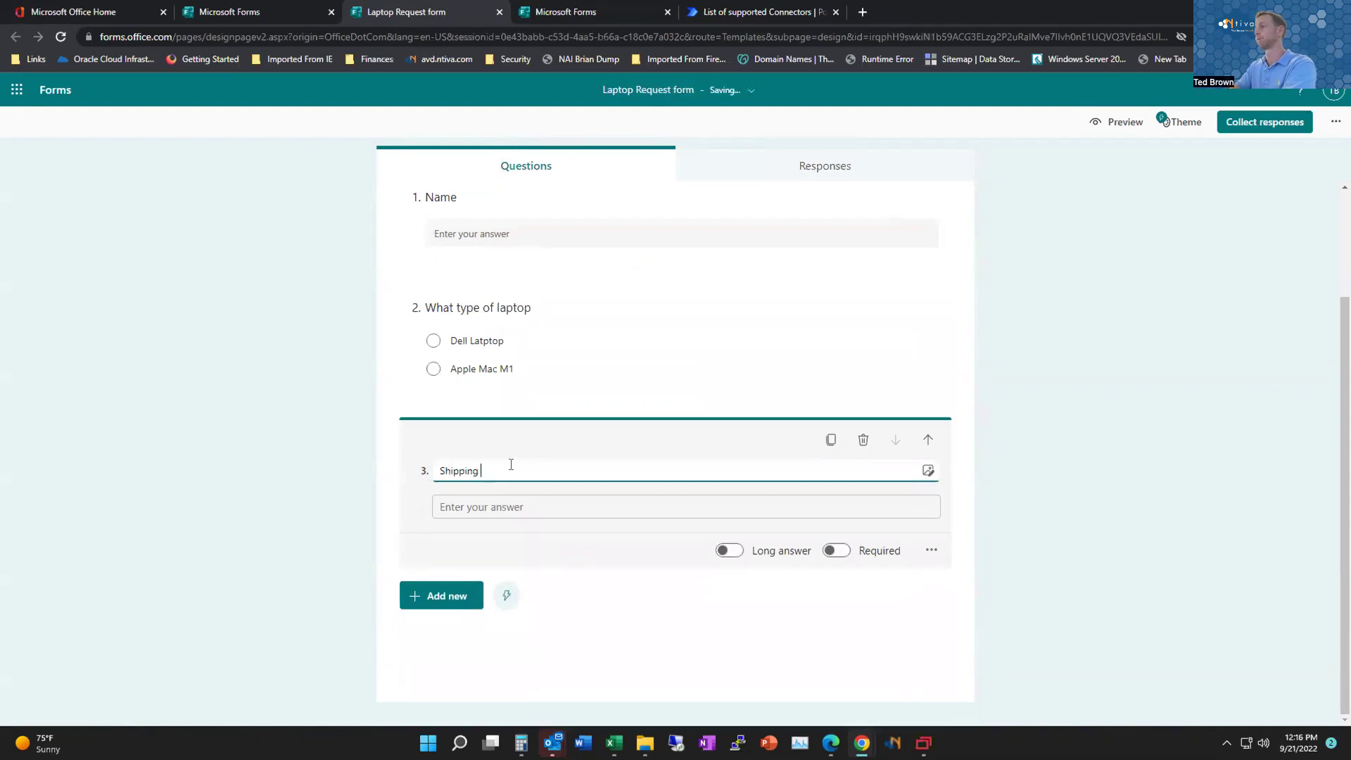
text(location)
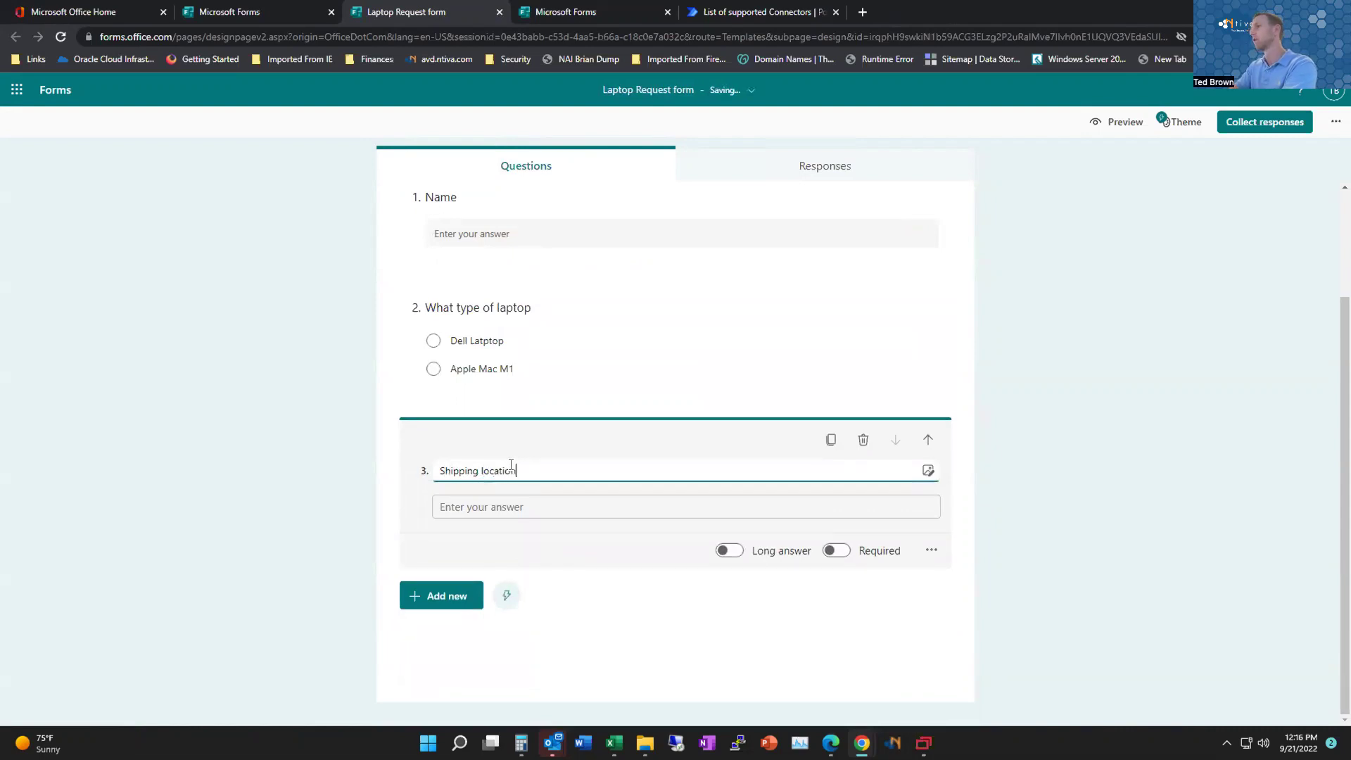
click(1034, 403)
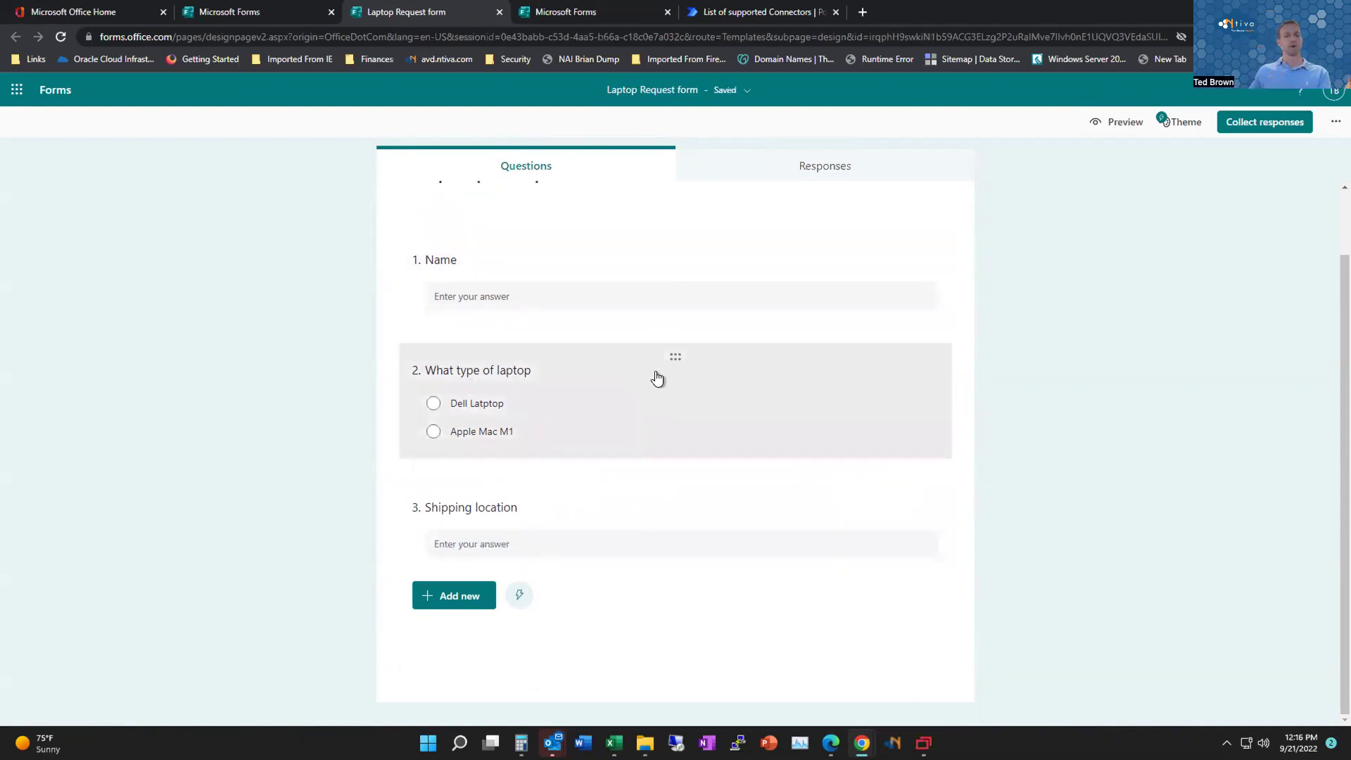
scroll(661, 379, up, 1)
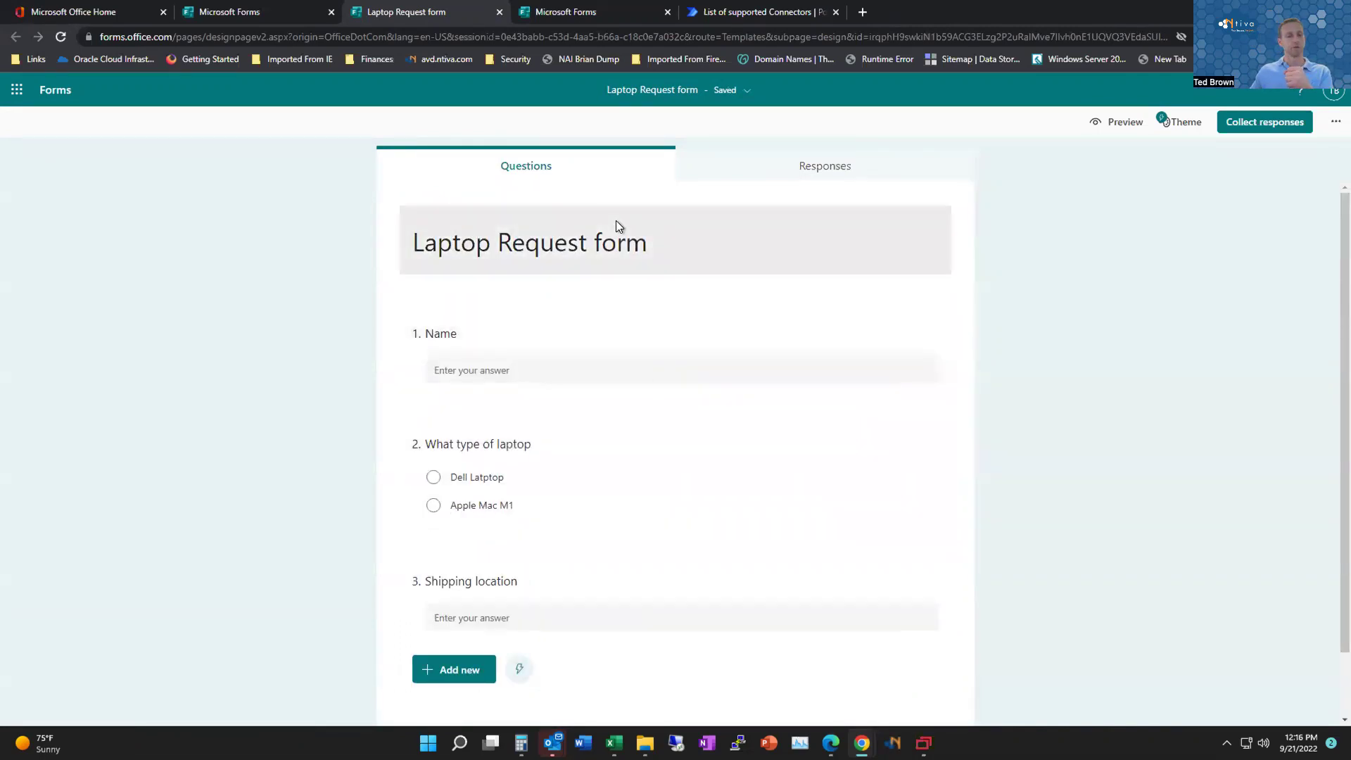
Step: Open the form's response collection settings, shorten the URL and copy the form link
click(1244, 125)
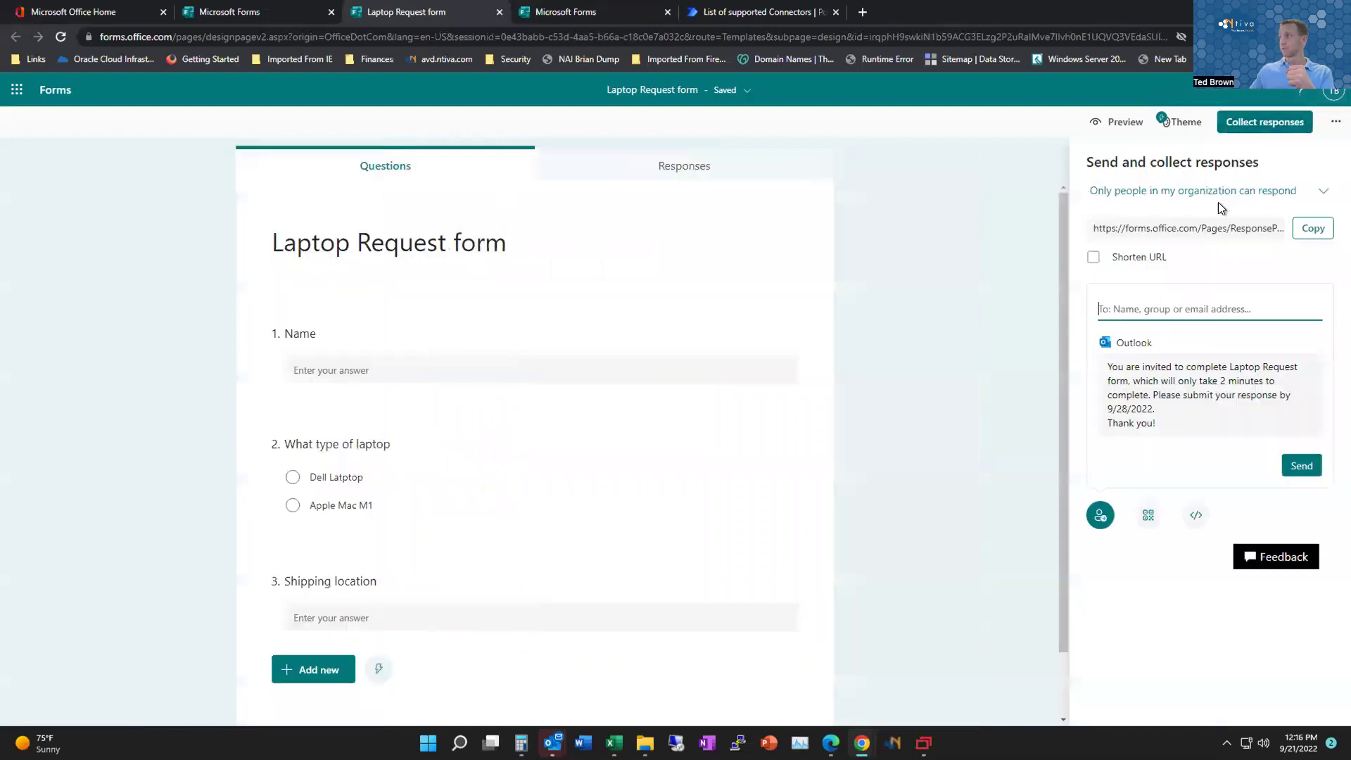
click(1119, 262)
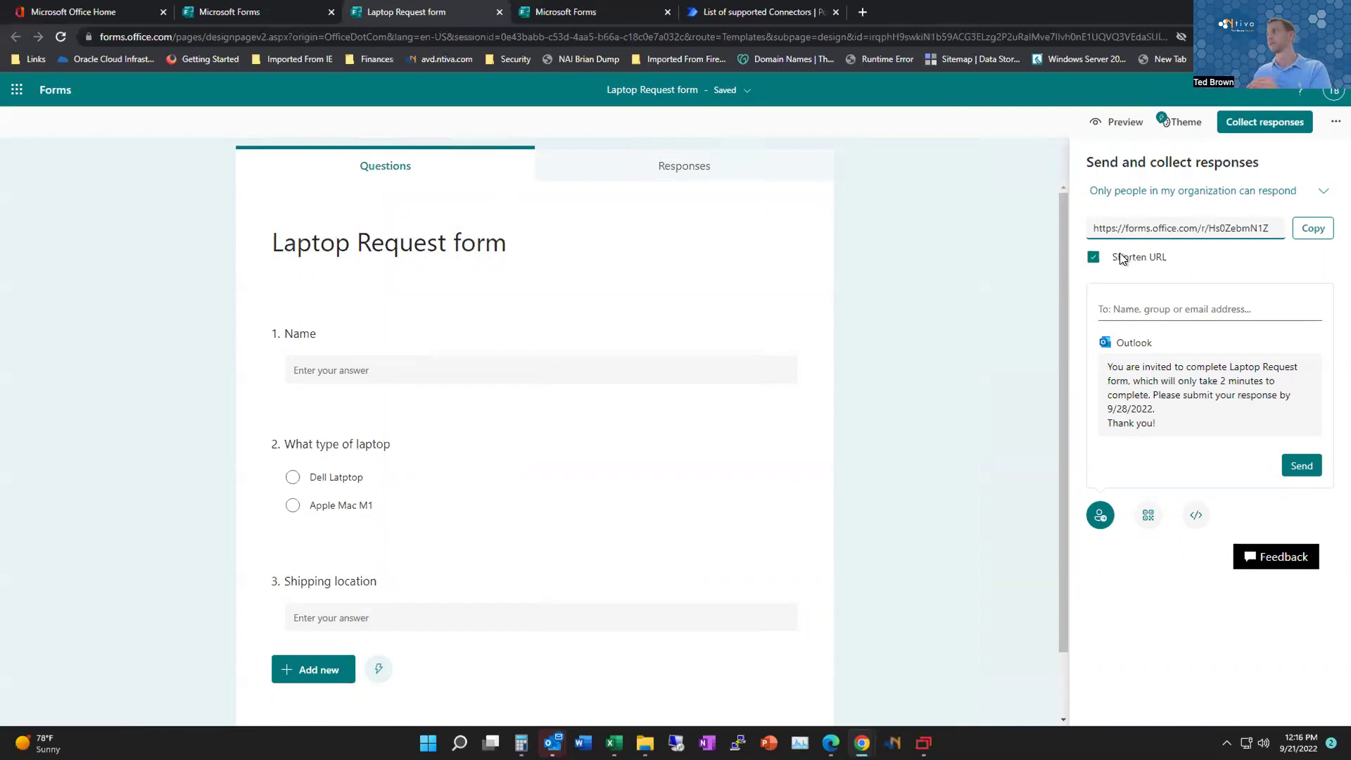
click(1312, 229)
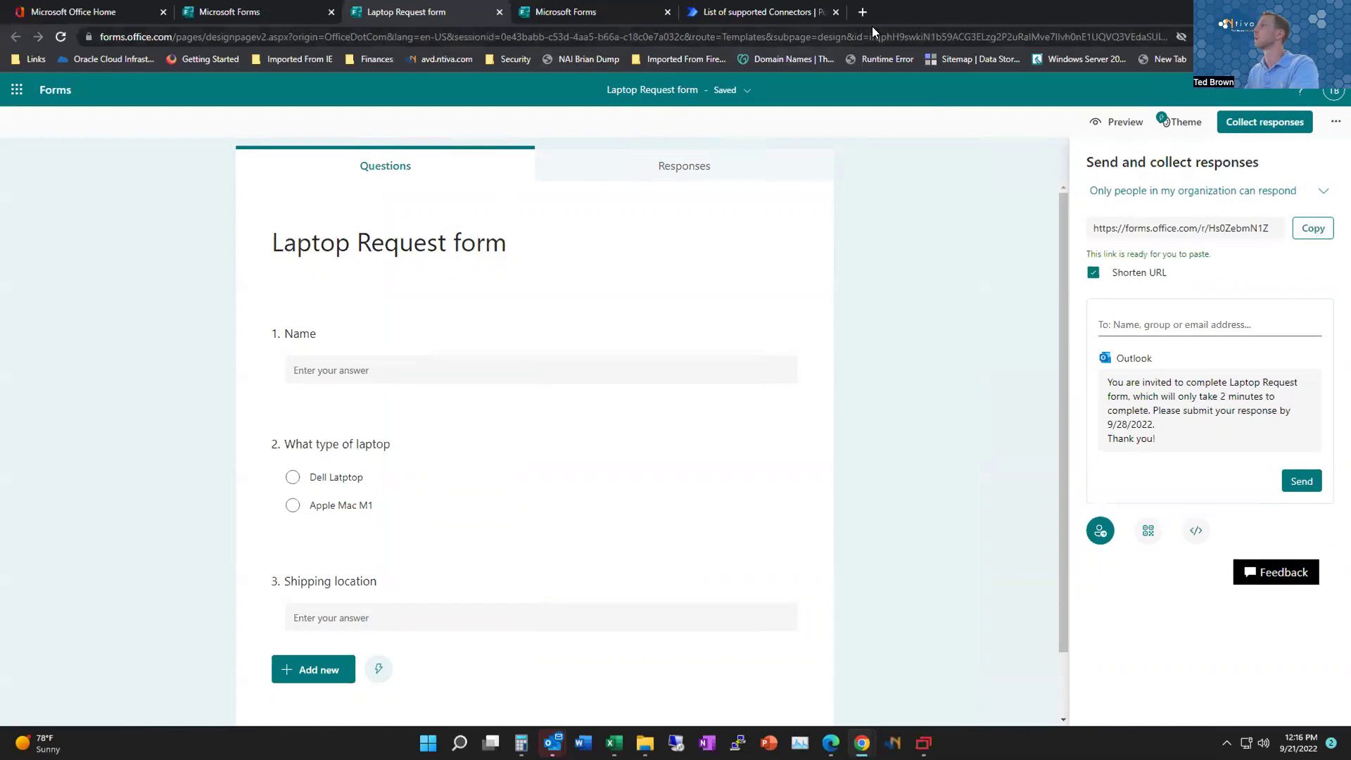
Step: Move the browser window out of the way and bring the Win10-D1 virtual machine window to the front
drag(914, 14, 1350, 173)
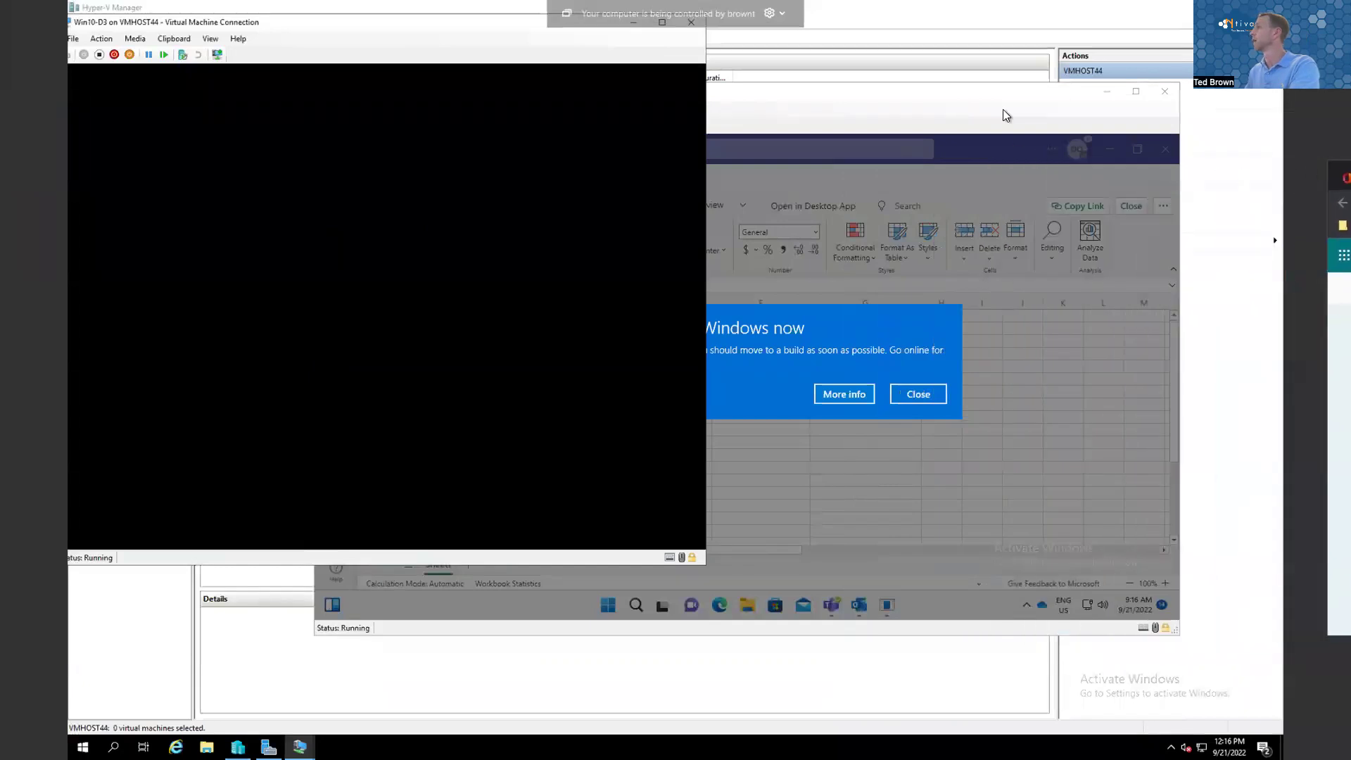
click(974, 90)
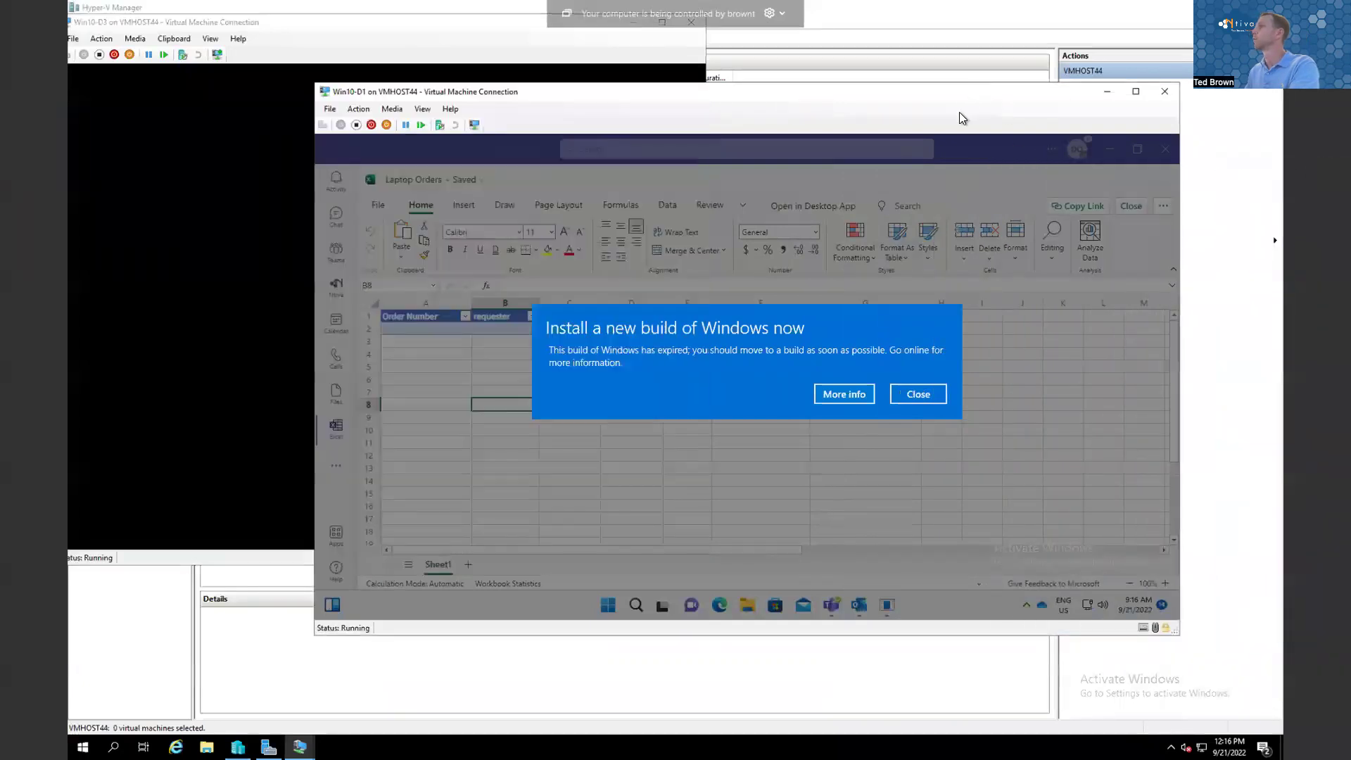
Step: Dismiss the expired-build notices on both virtual machines and open the shared laptop request form in Win10-D3's browser
click(918, 394)
drag(605, 95, 859, 90)
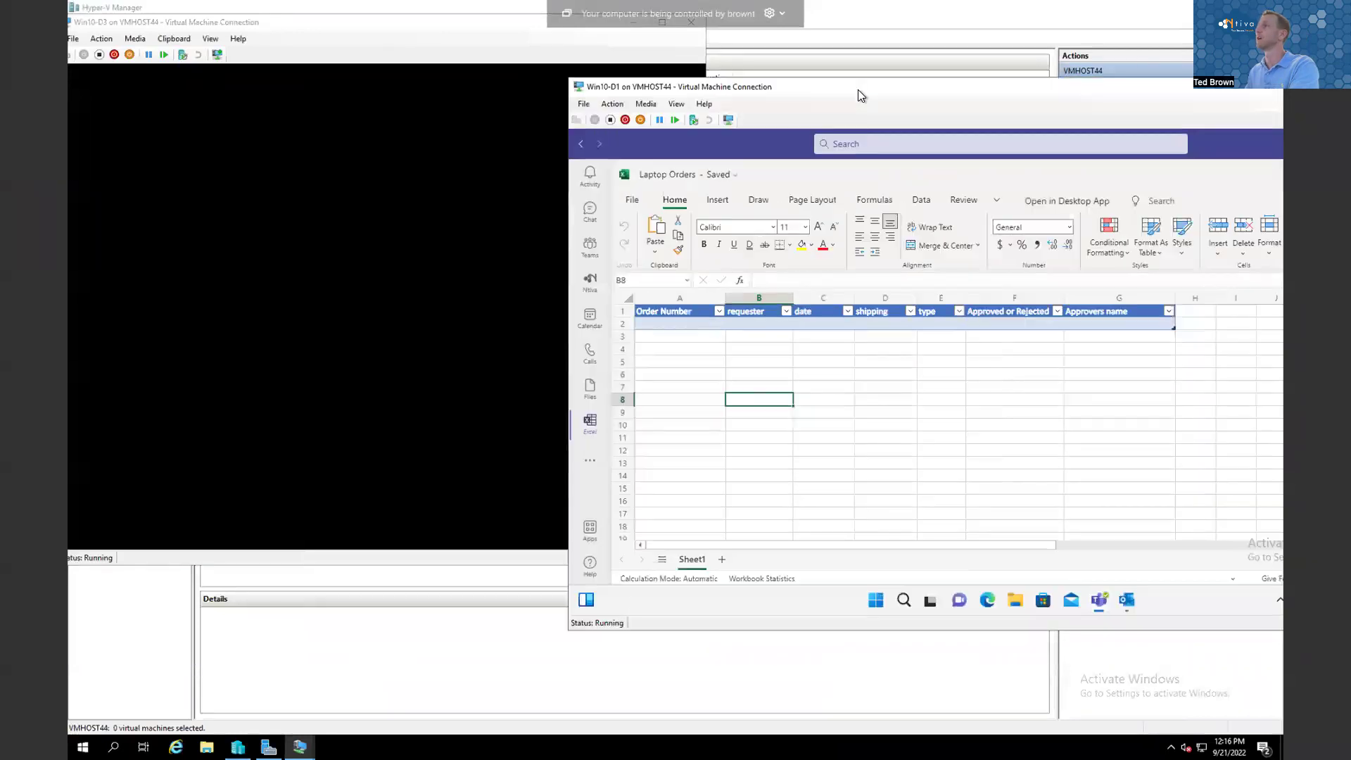
click(419, 200)
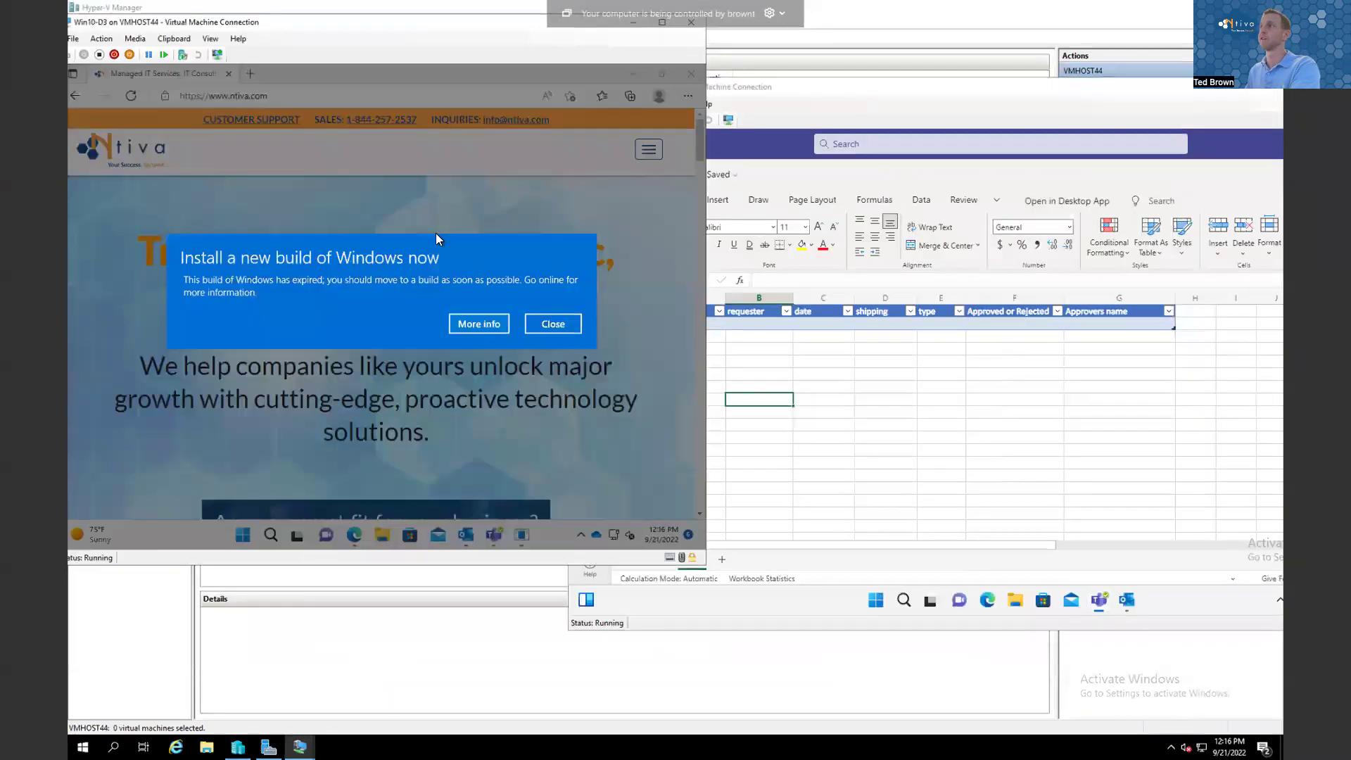
click(553, 324)
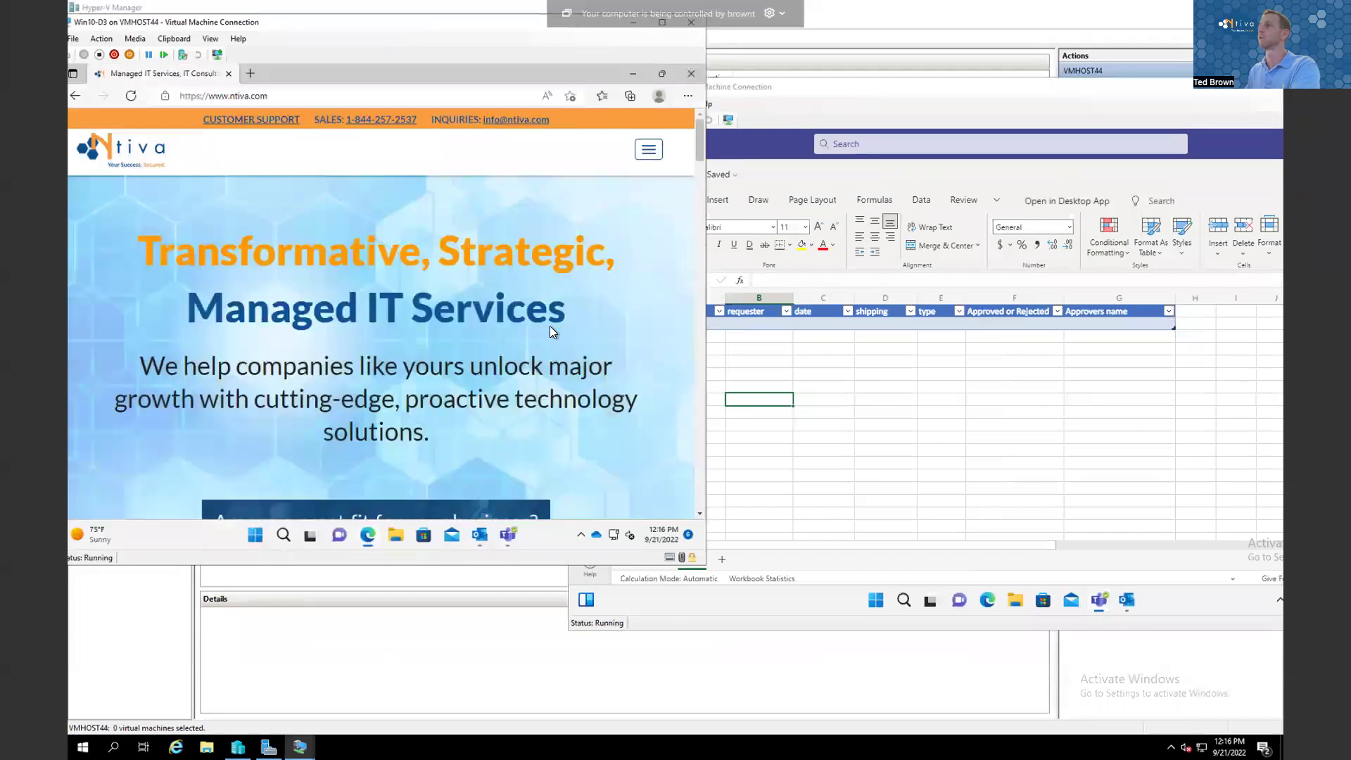
click(298, 95)
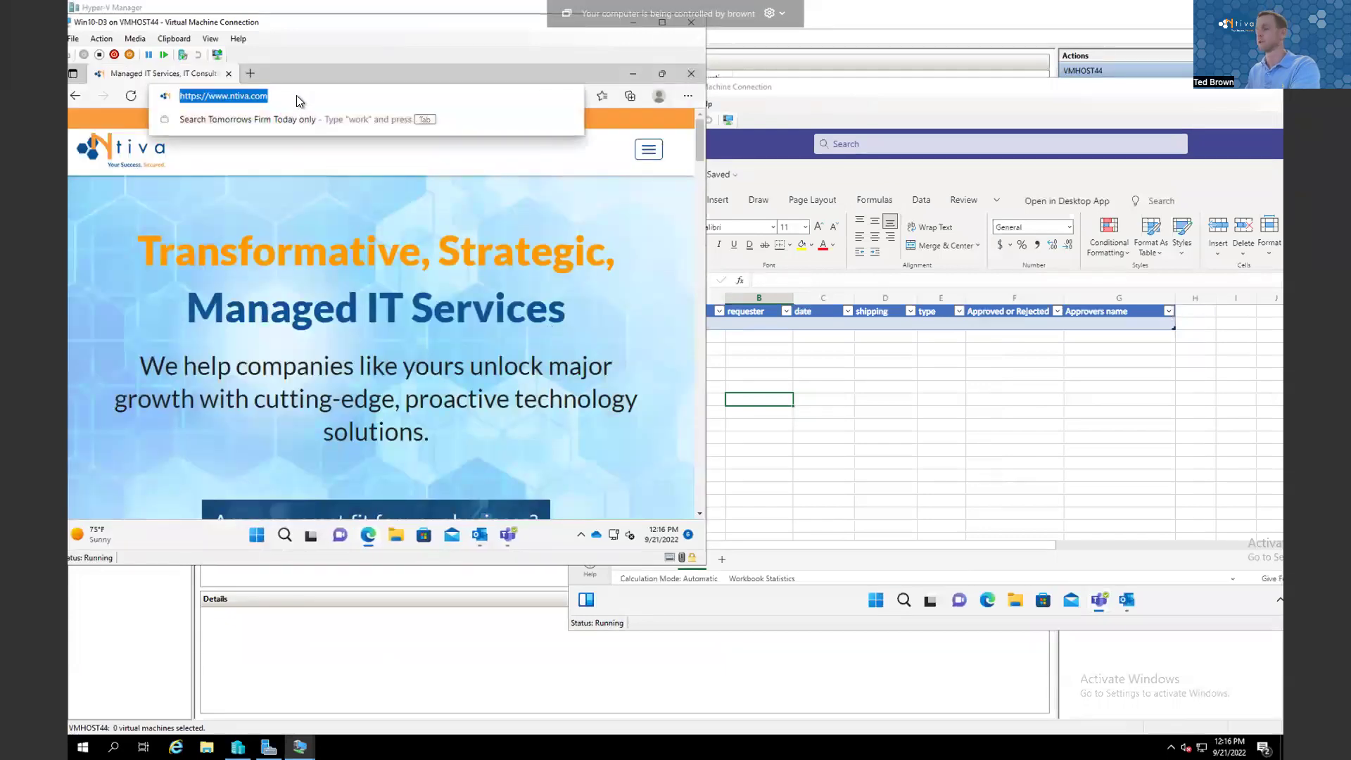
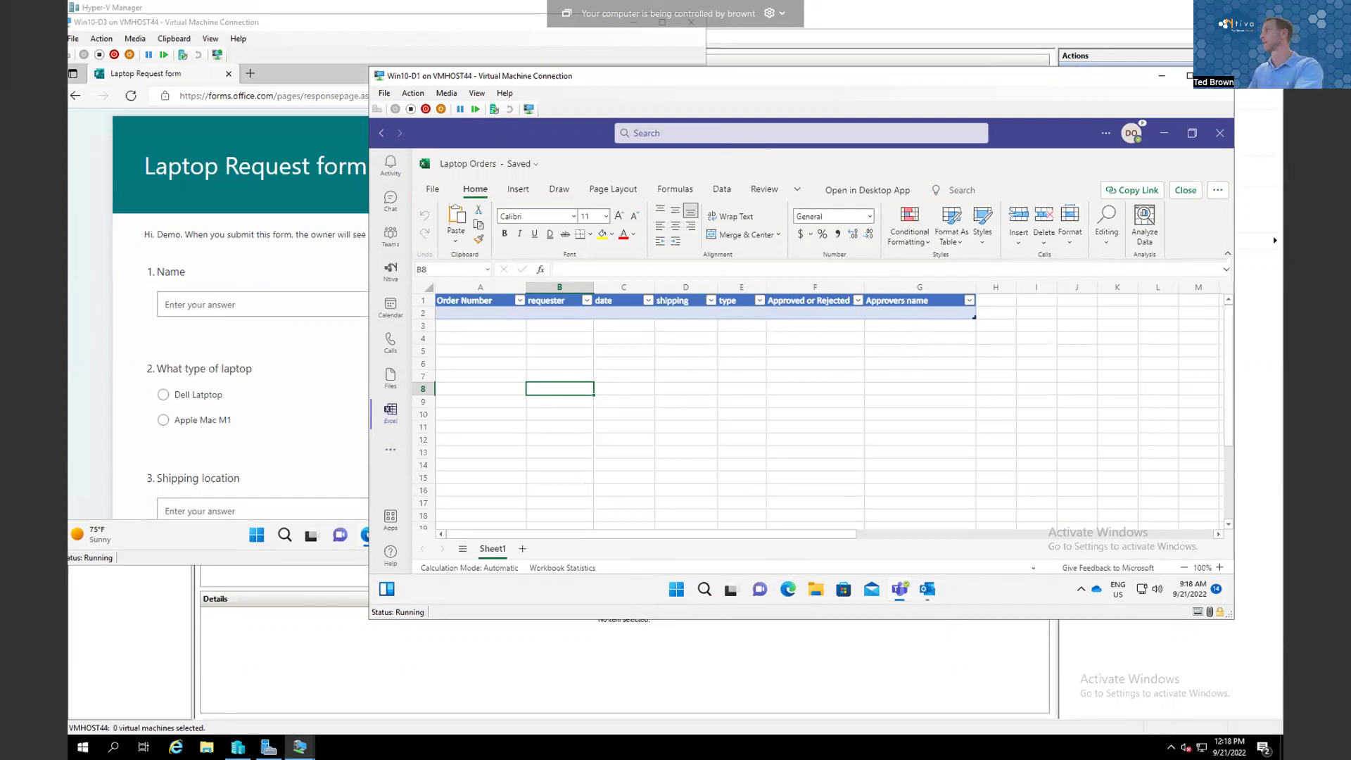
Step: Bring the form editor's browser window back on screen, maximize it and switch to the Microsoft Office Home page
drag(1350, 175, 933, 162)
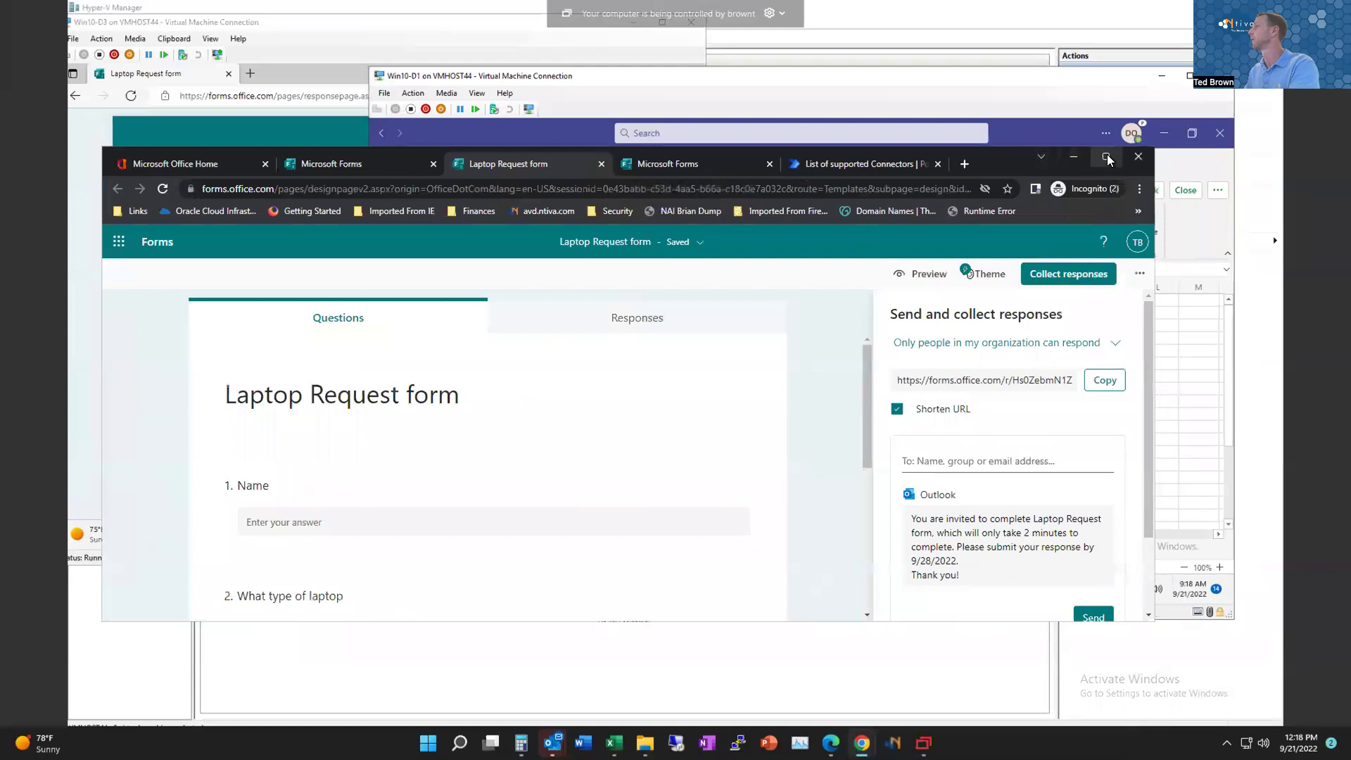
click(1106, 156)
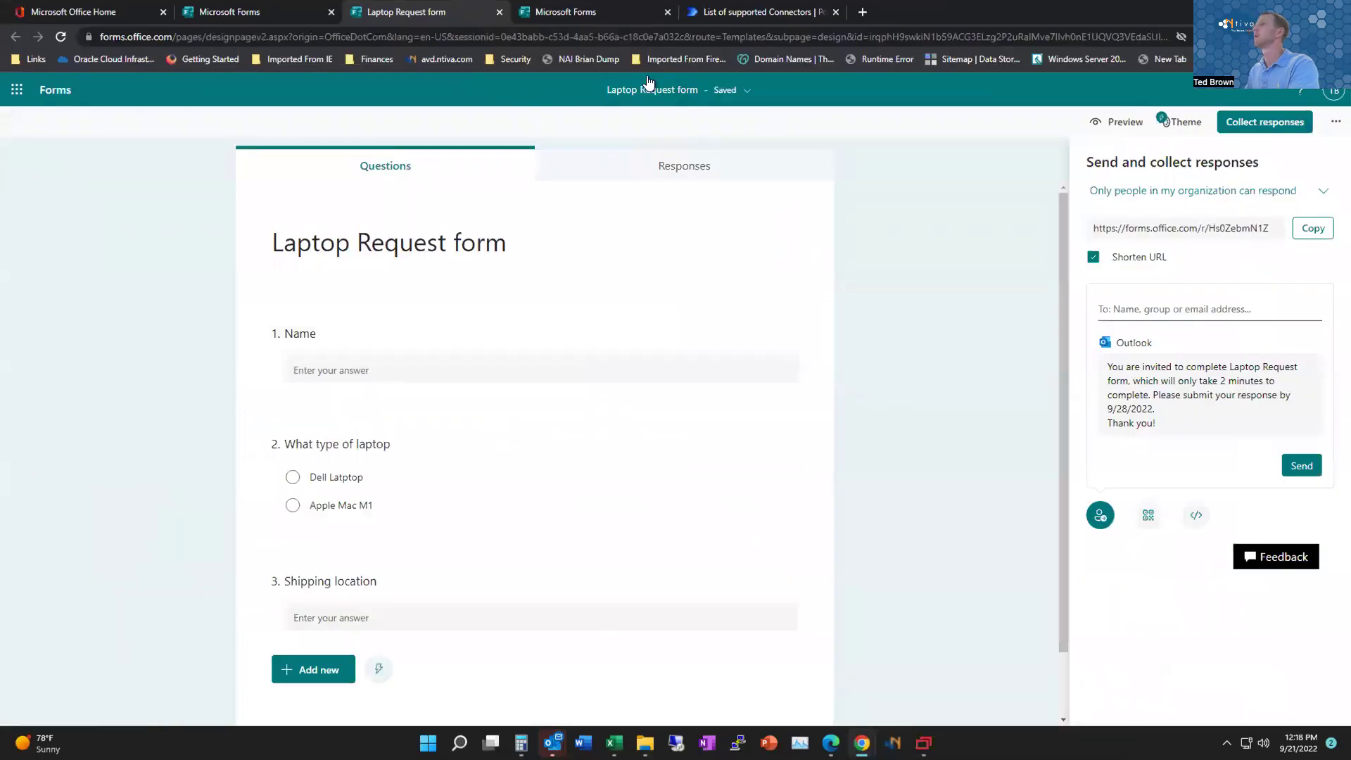
click(734, 15)
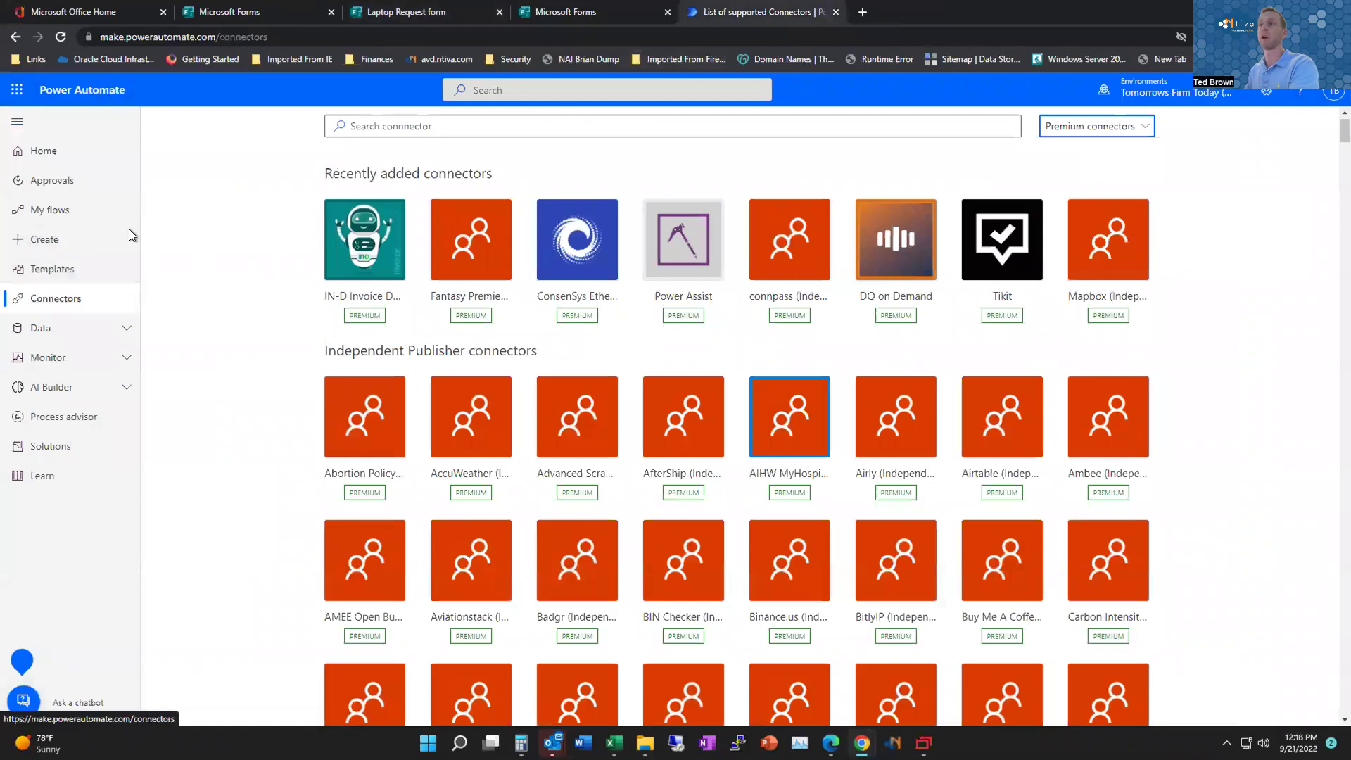
click(79, 14)
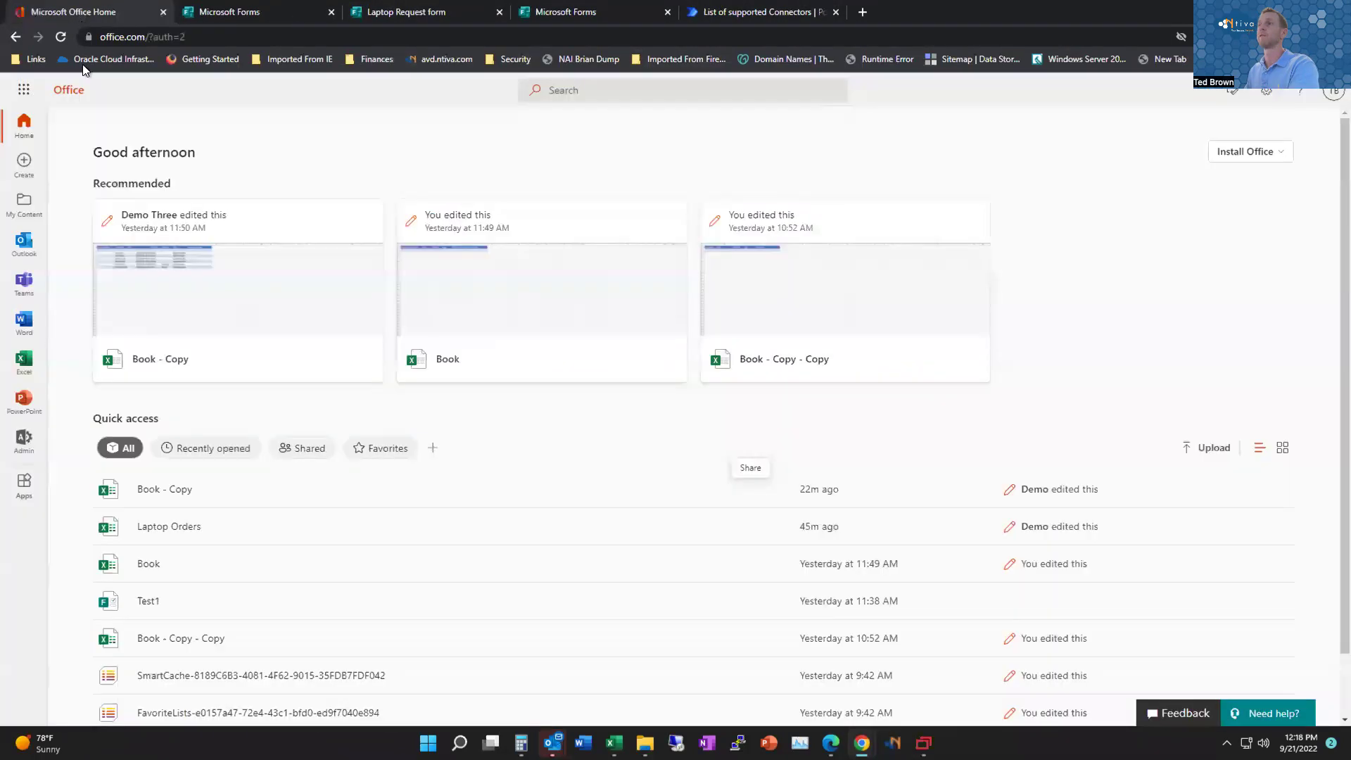
Step: Launch Power Automate from the full list of Microsoft 365 apps
click(21, 86)
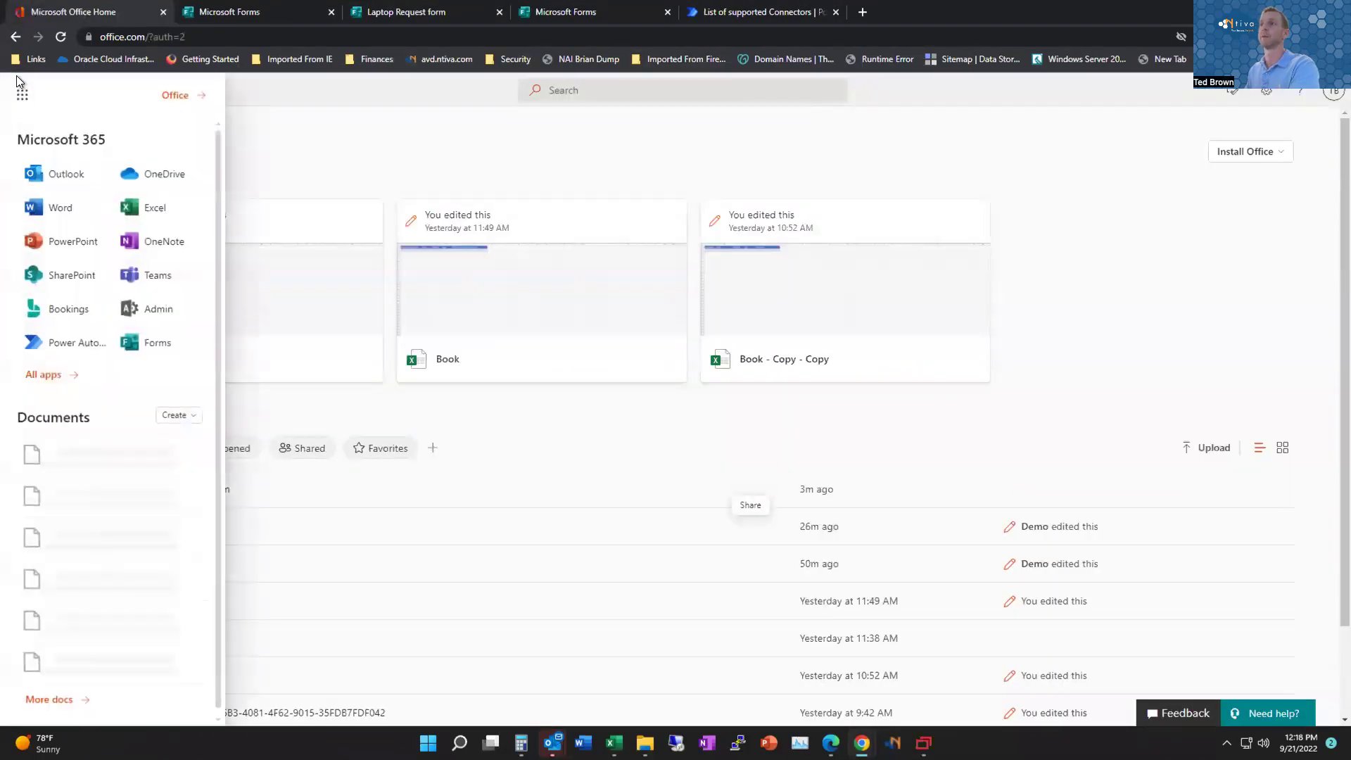
click(56, 376)
scroll(55, 557, down, 5)
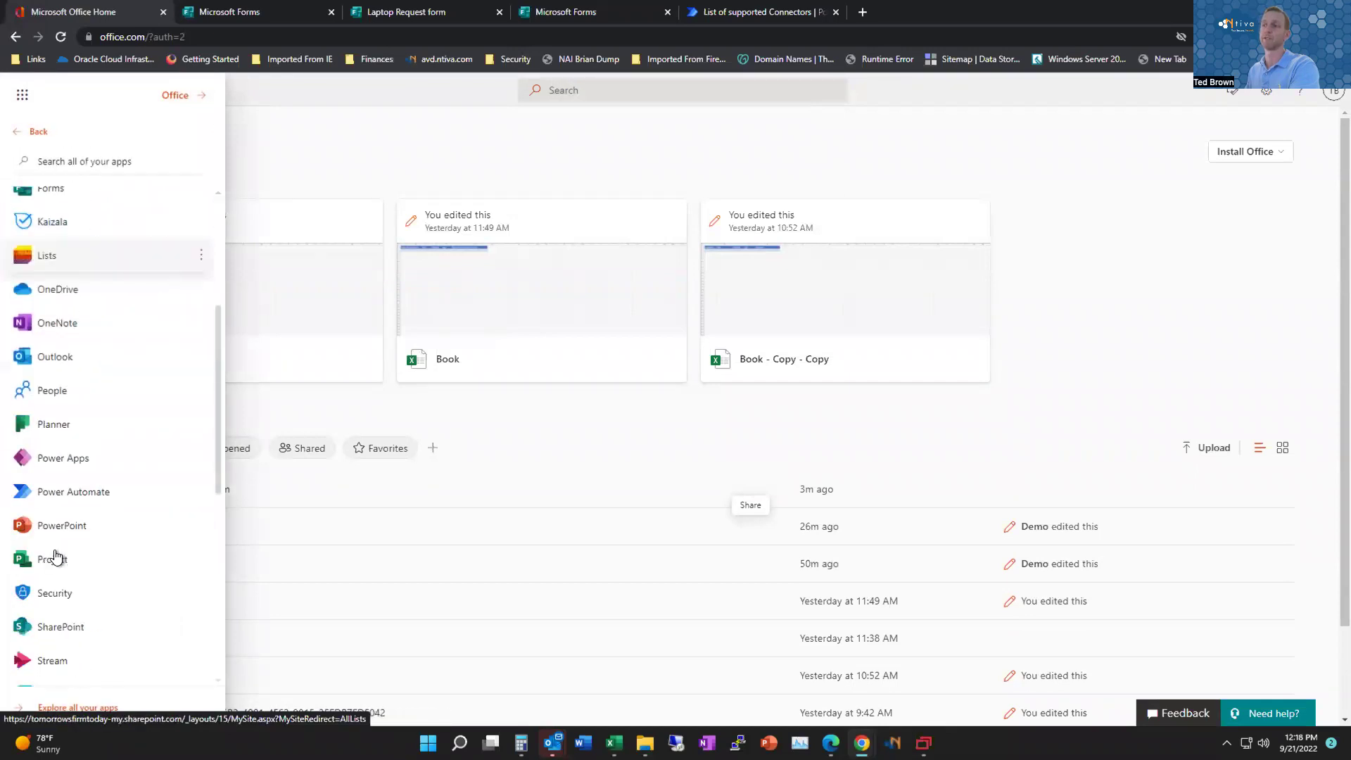
click(80, 429)
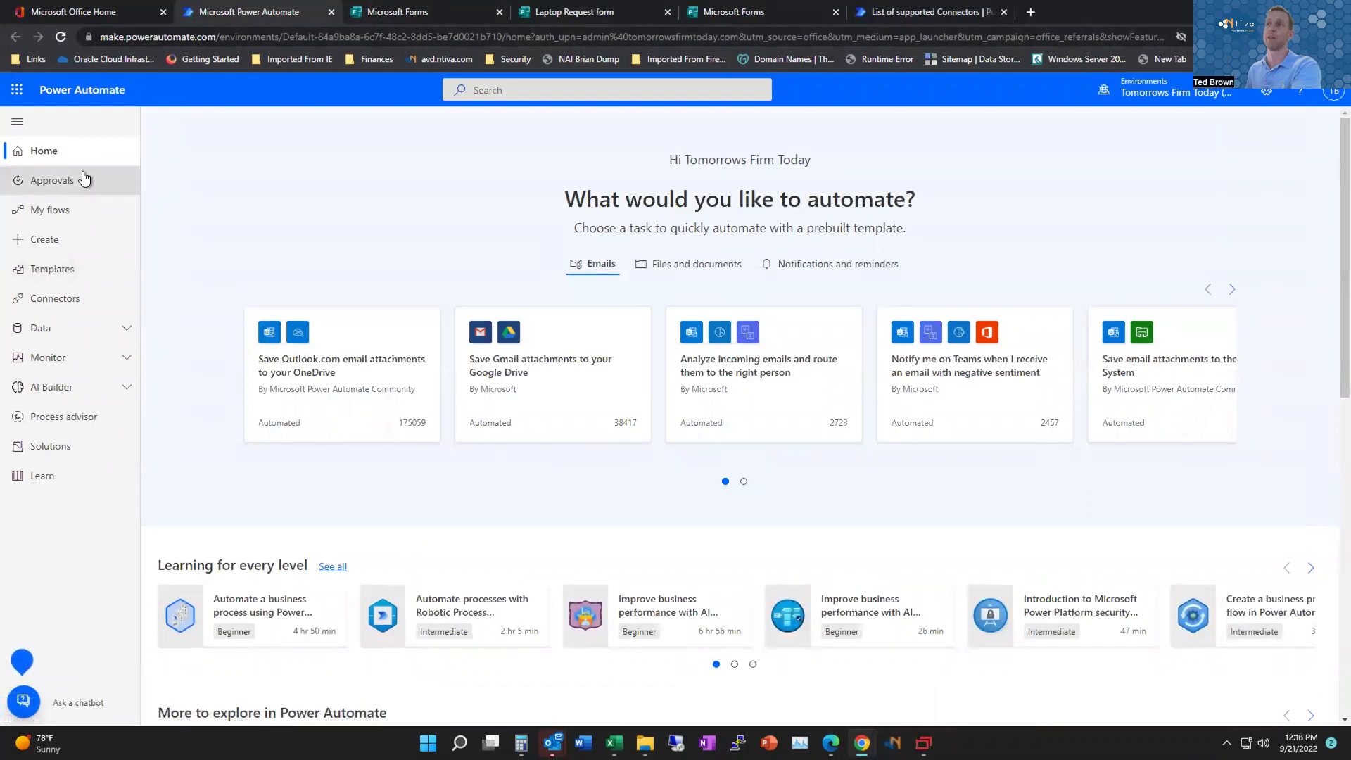
Step: Create an automated cloud flow named "Laptop Order flow" with the Microsoft Forms trigger "When a new response is submitted"
click(52, 214)
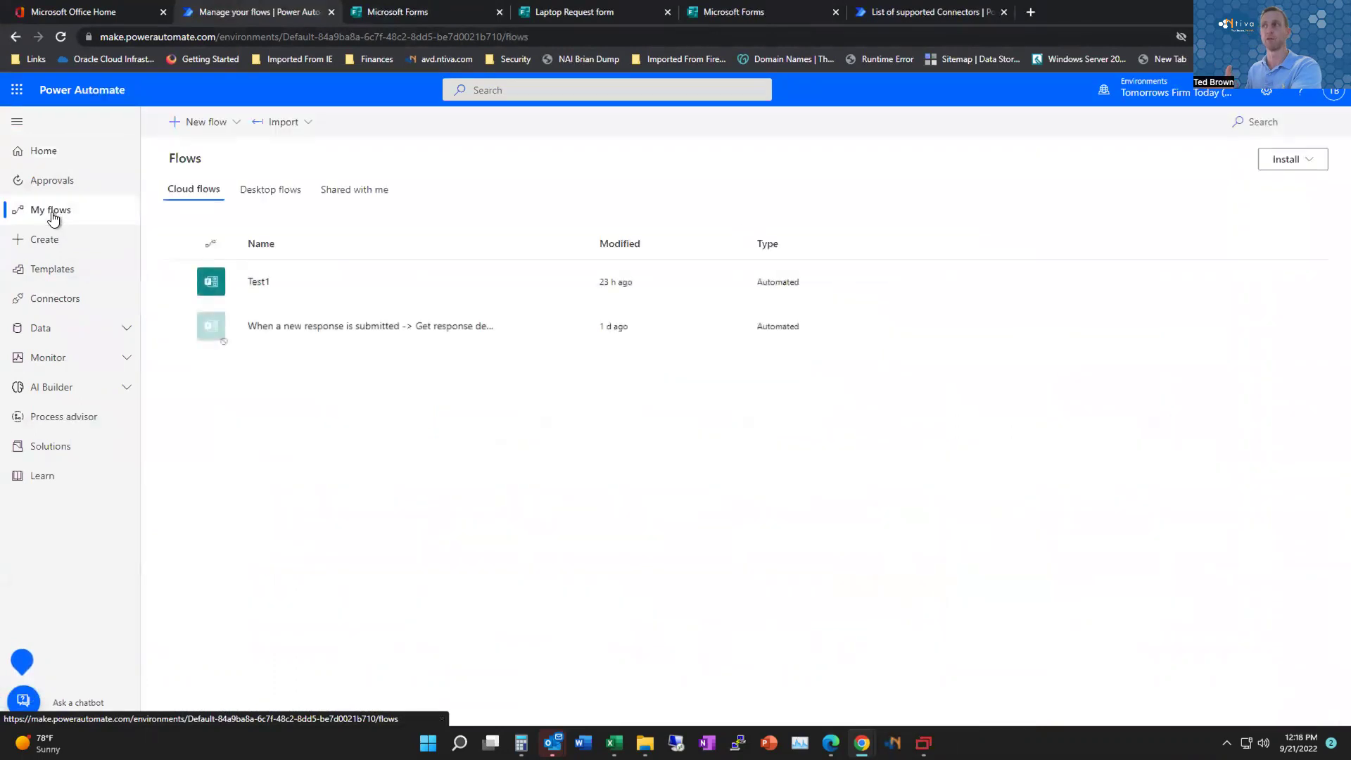
click(70, 283)
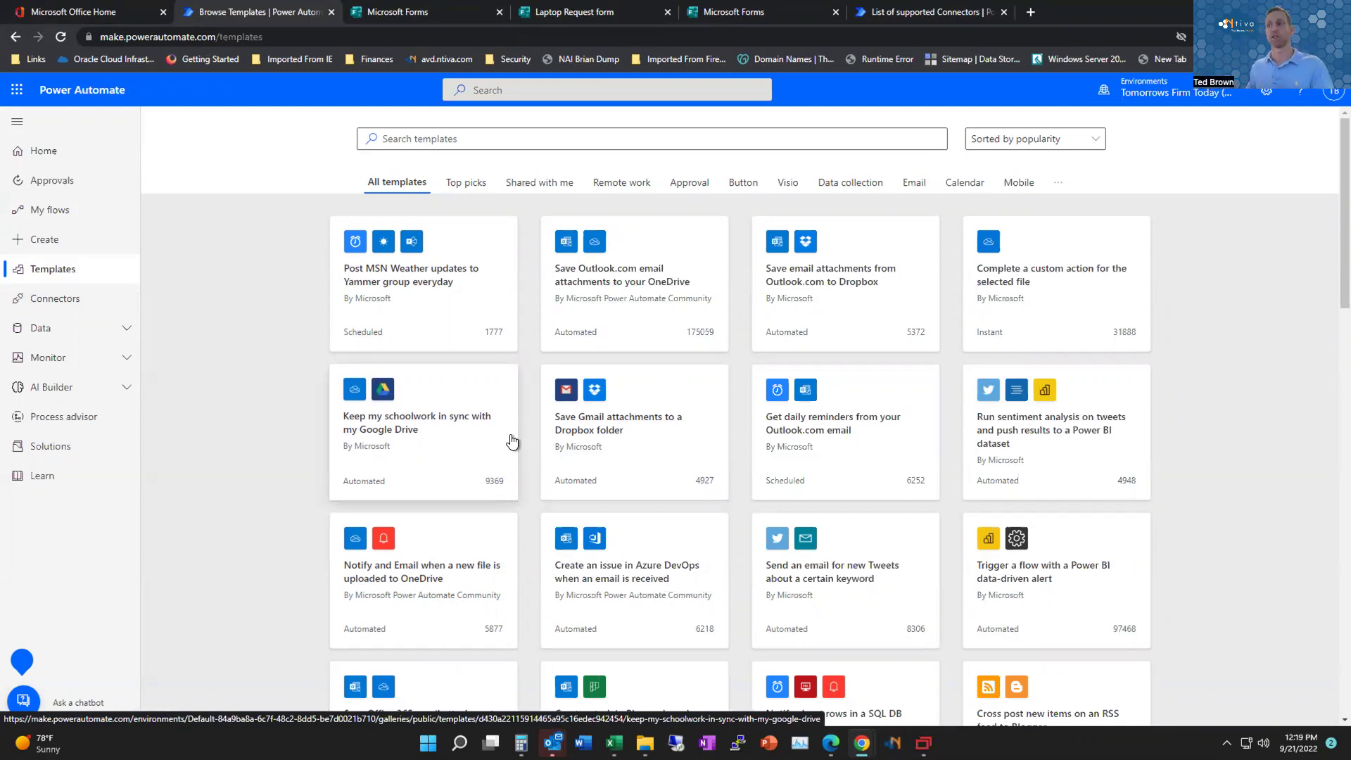
click(58, 216)
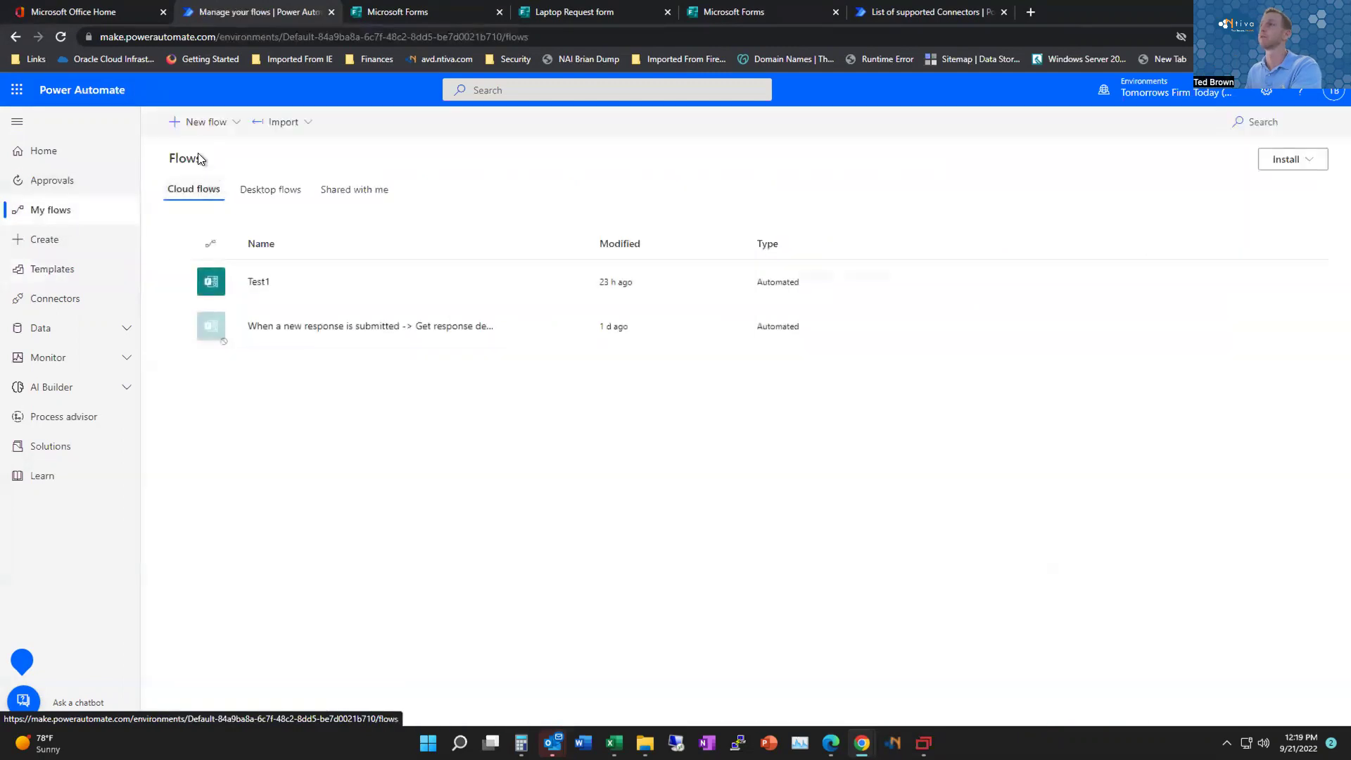
click(204, 126)
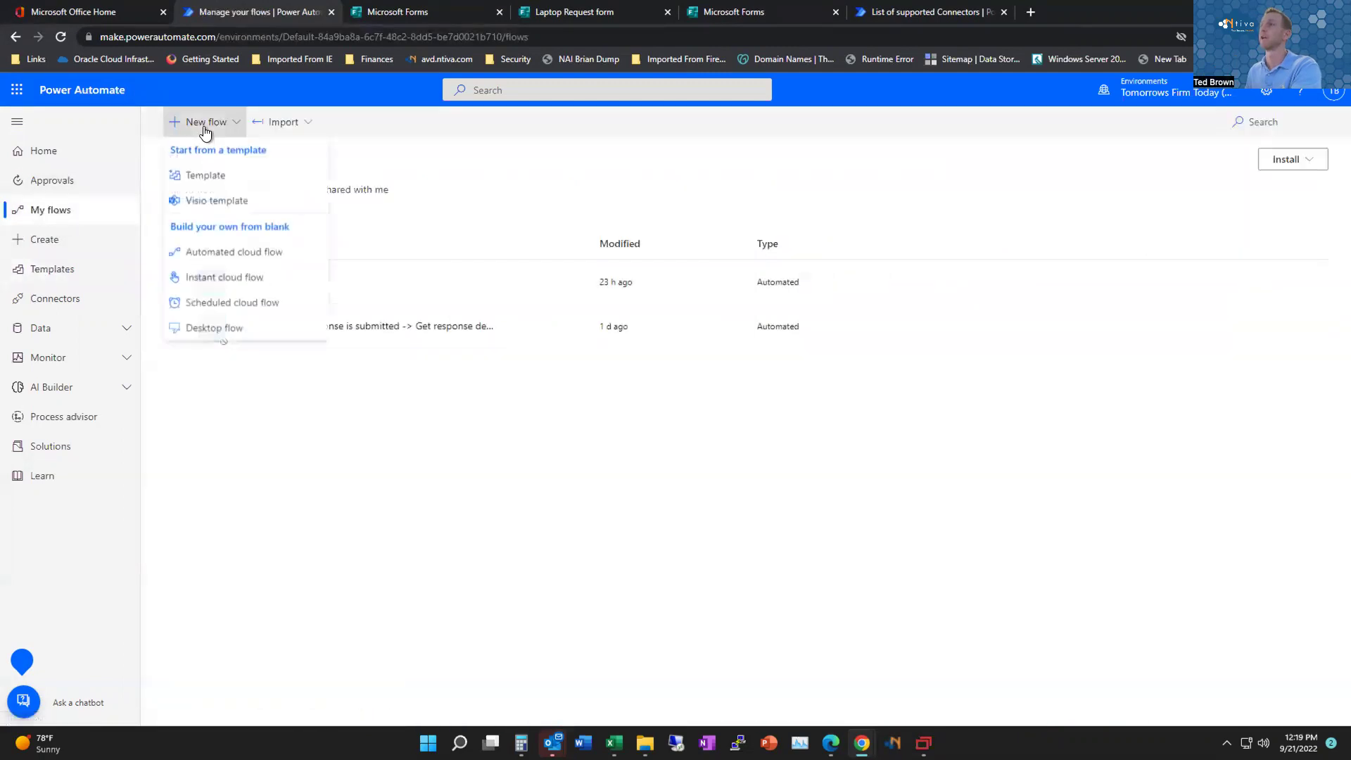
click(221, 255)
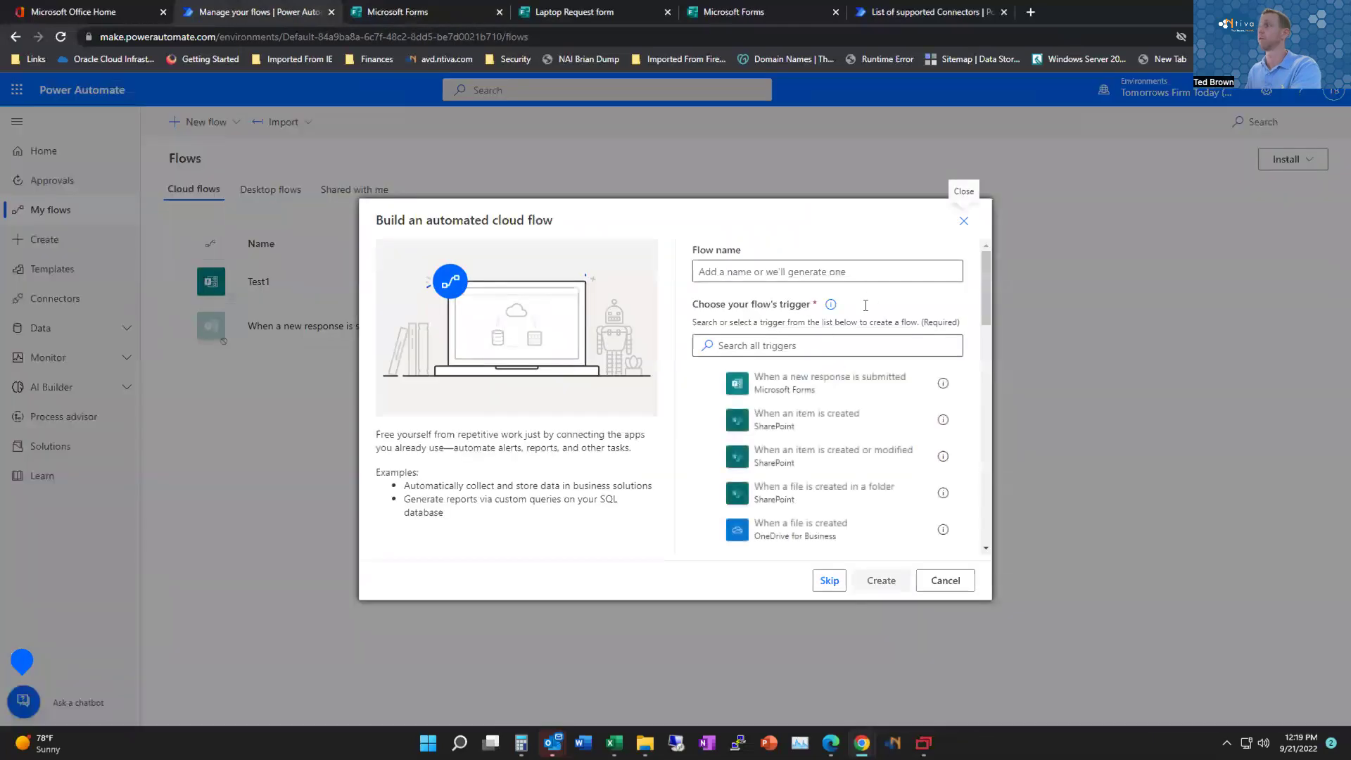
click(859, 275)
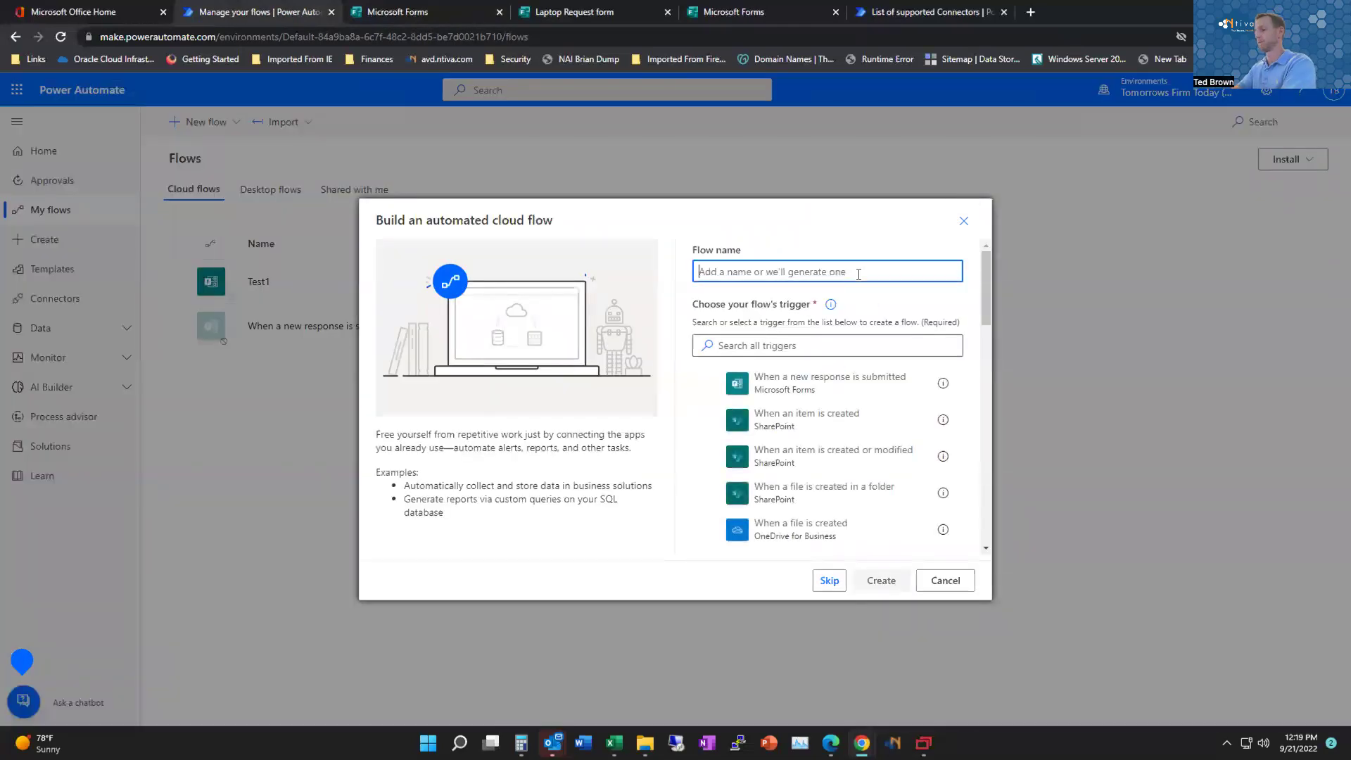
text(Laptop)
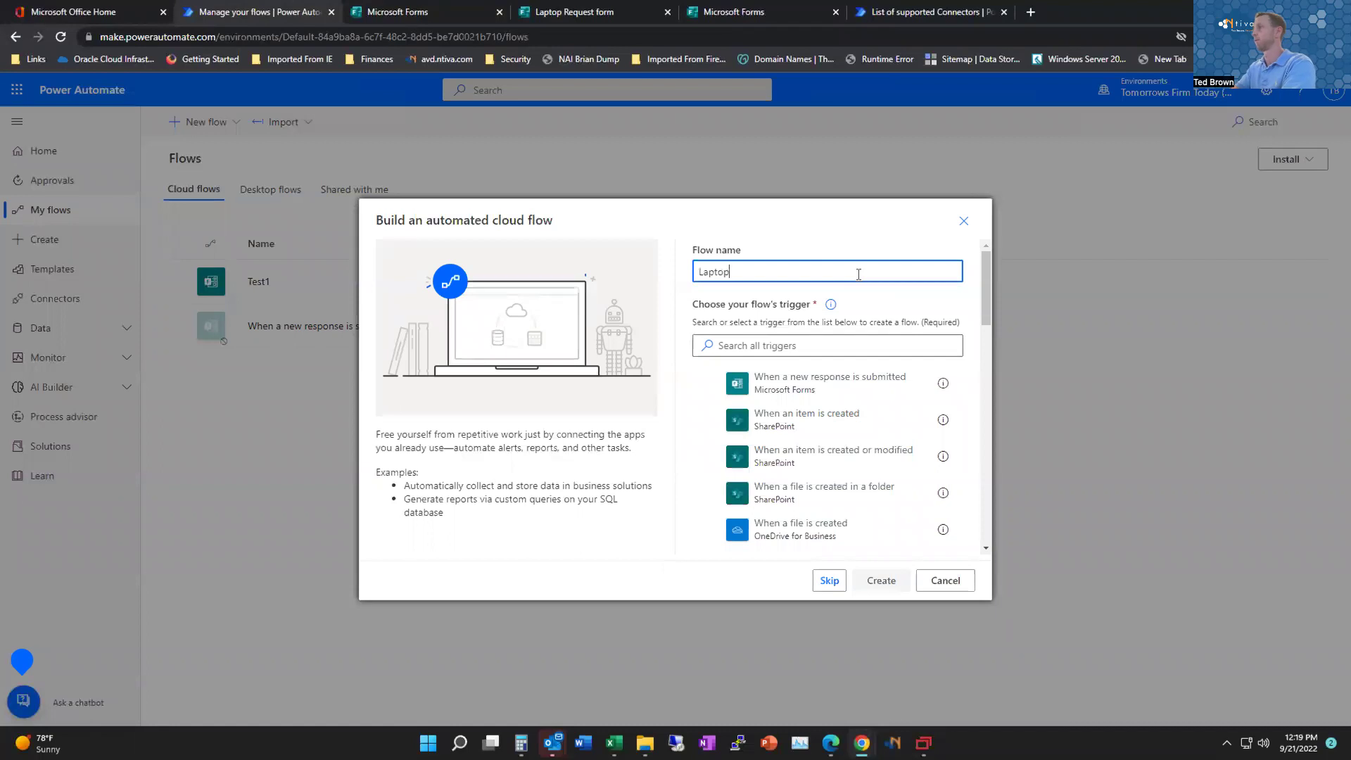
text( Order flow)
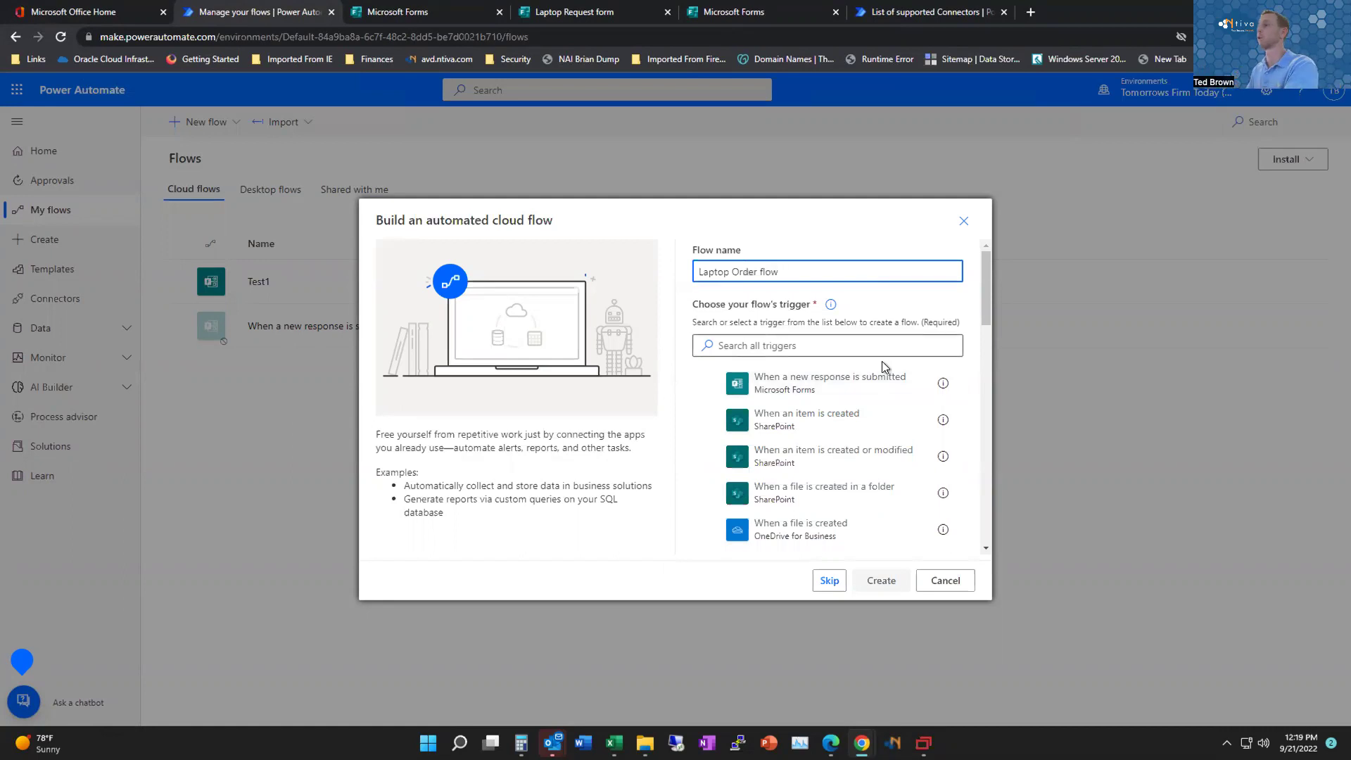
click(808, 393)
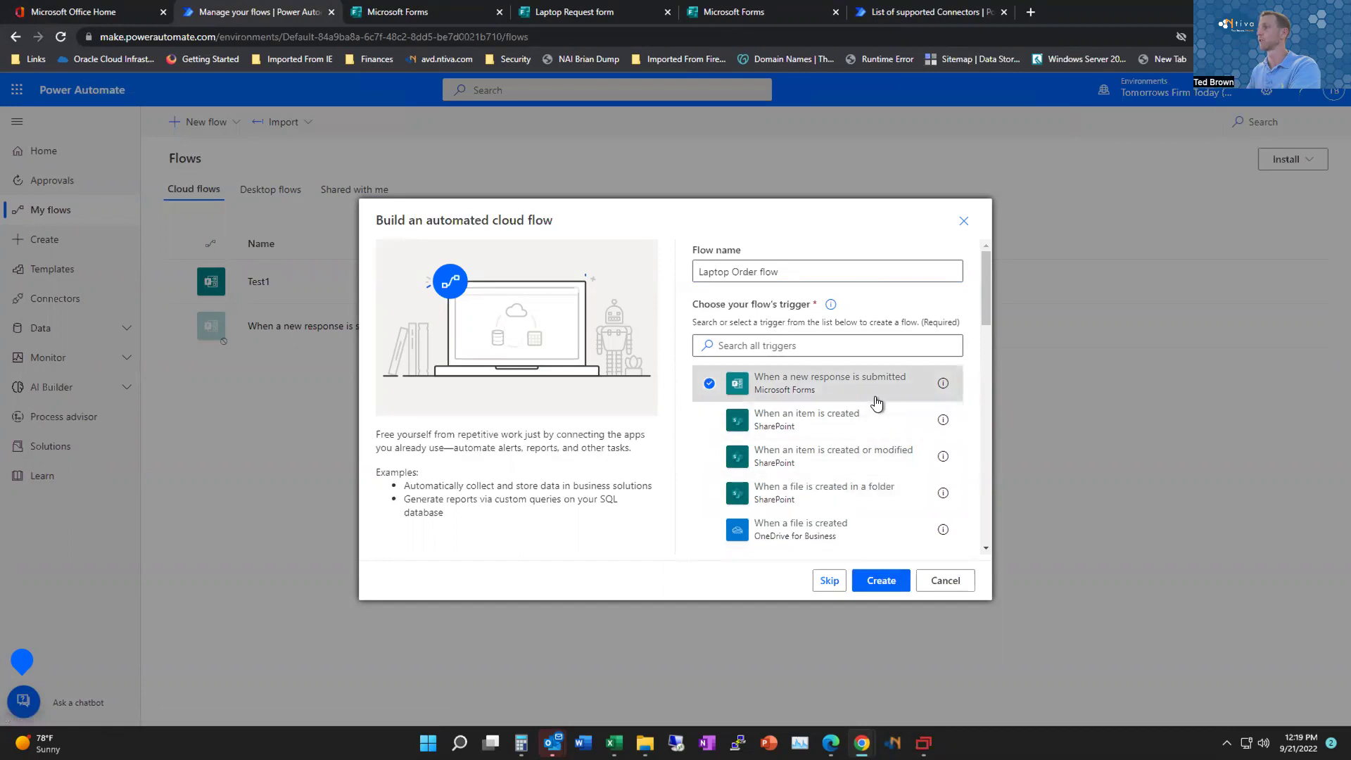
click(881, 582)
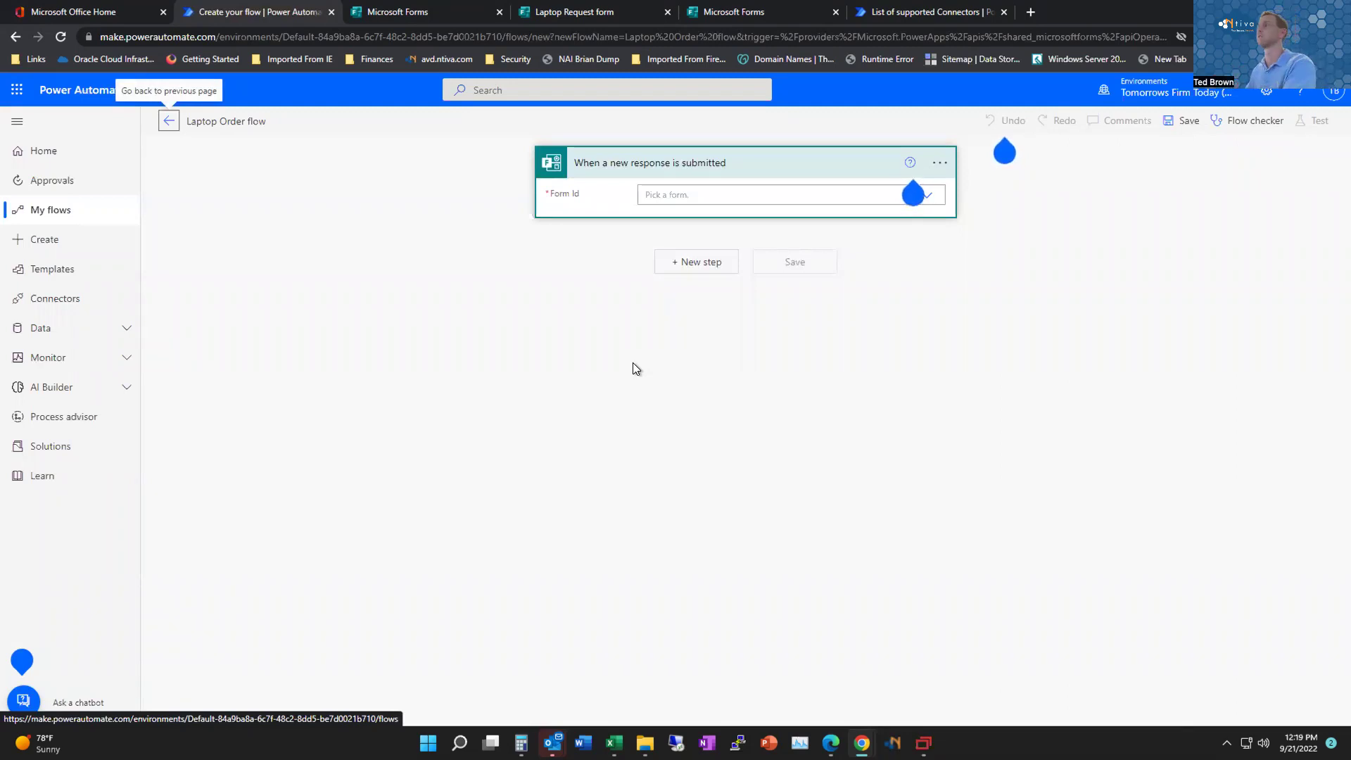
Step: Set the trigger's Form Id to "Laptop Request form", dismissing the help tip that covers the field
click(736, 192)
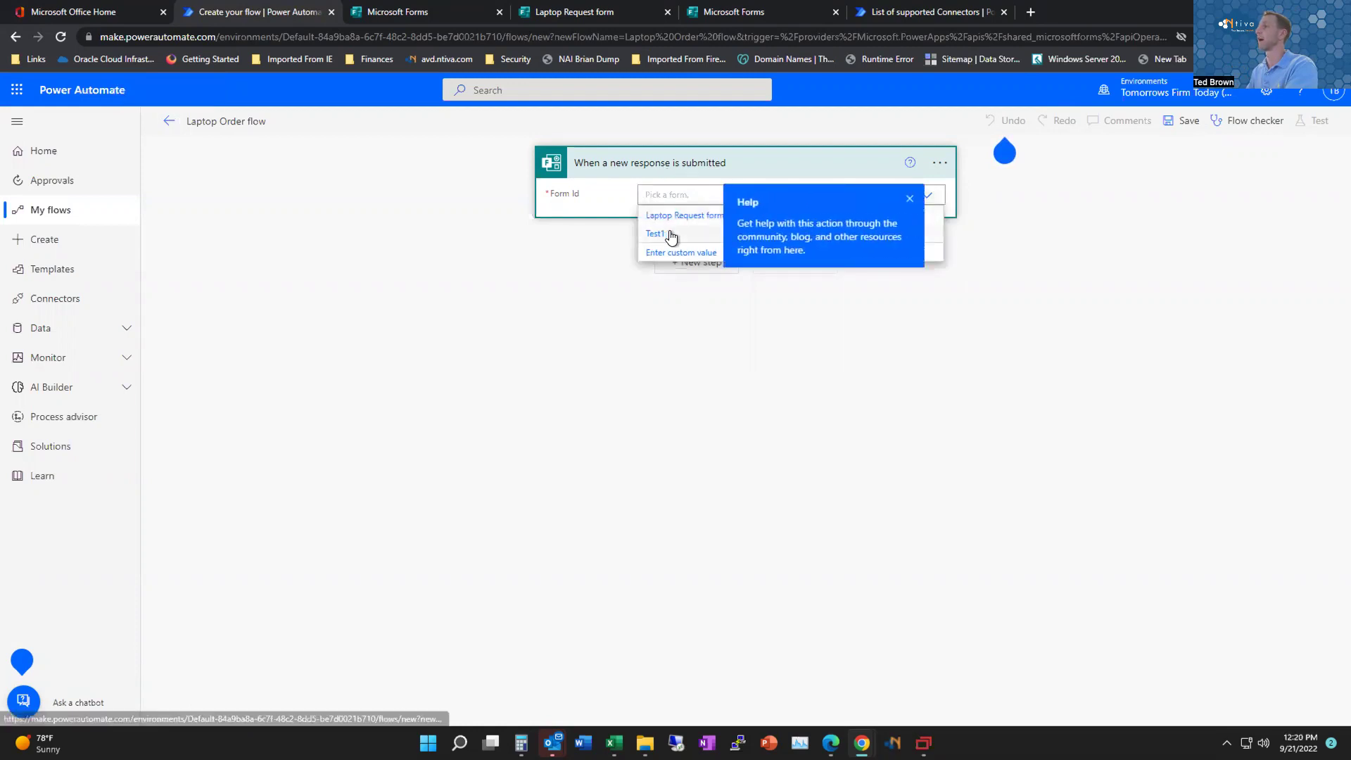
click(730, 412)
click(910, 200)
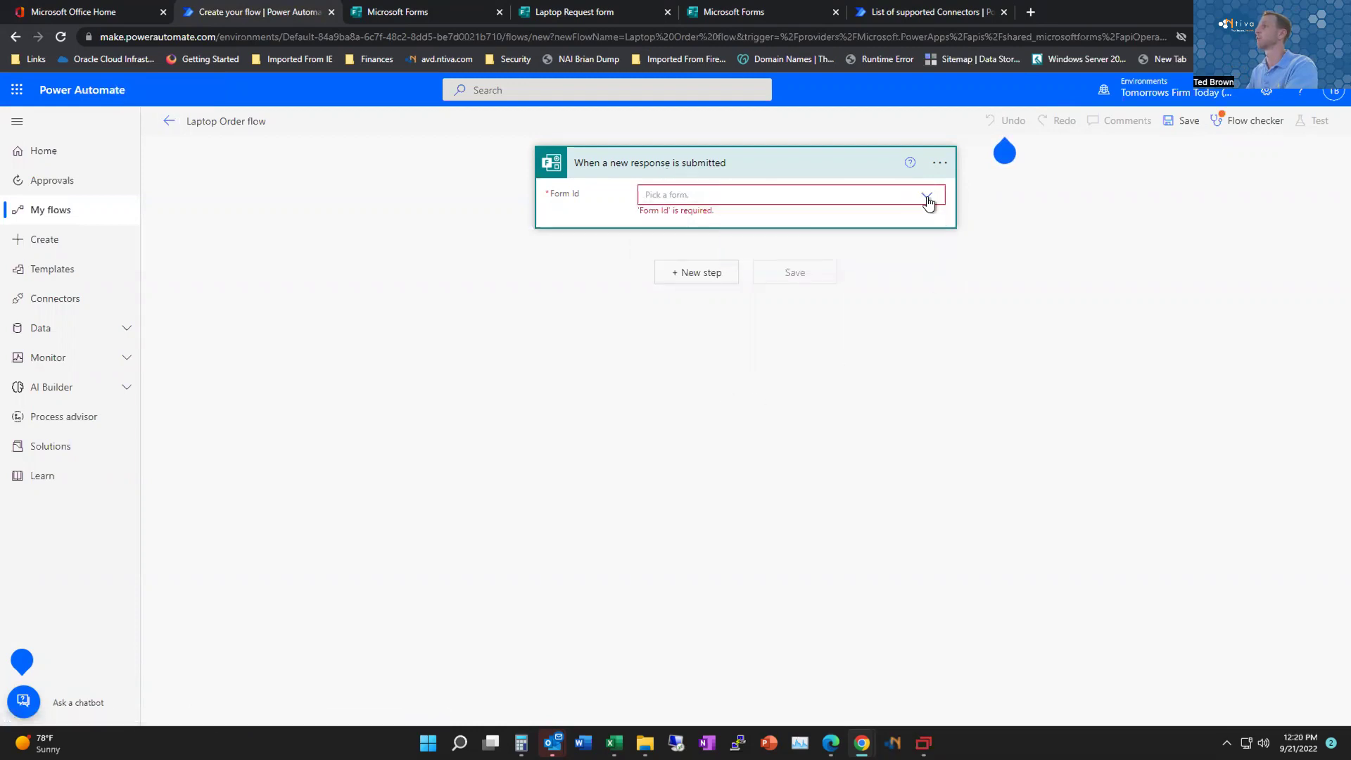
click(809, 197)
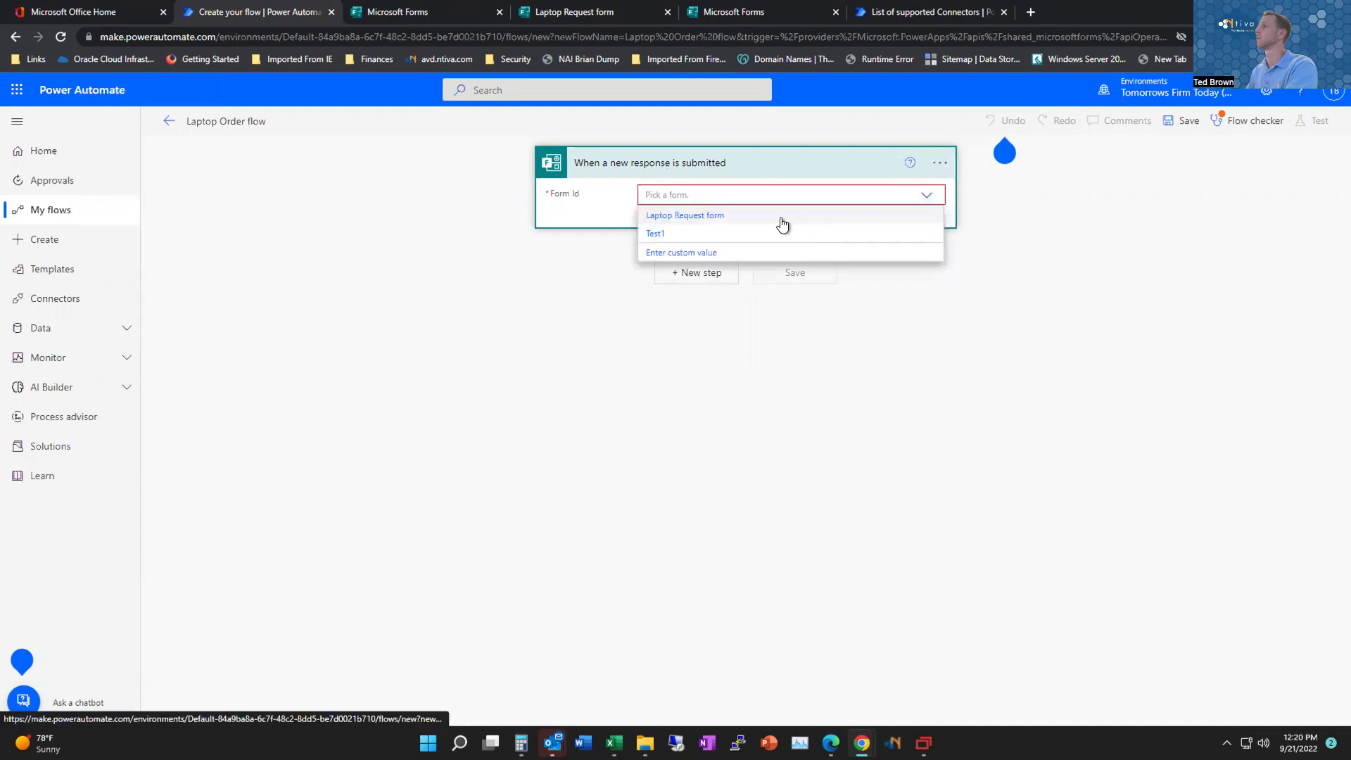
click(692, 222)
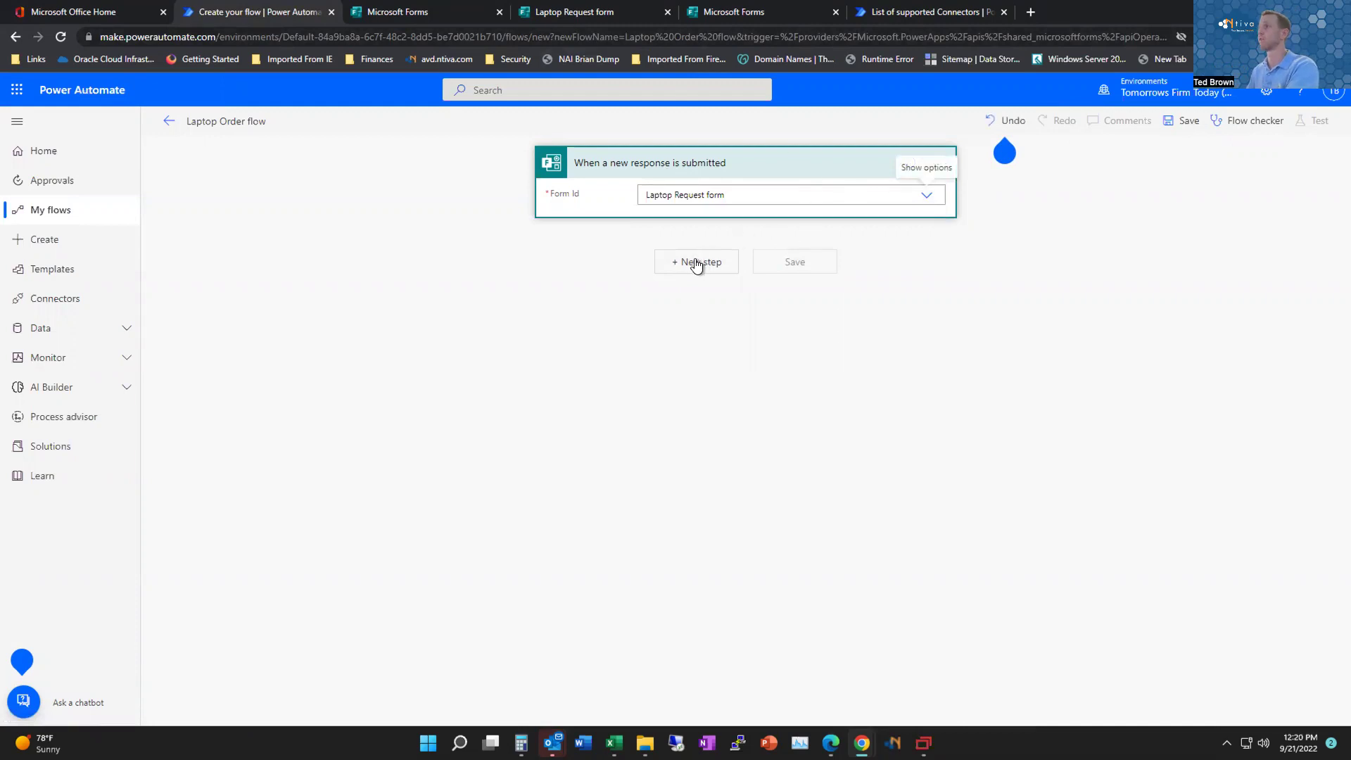
Step: Add the Microsoft Forms action "Get response details" after the trigger
click(692, 263)
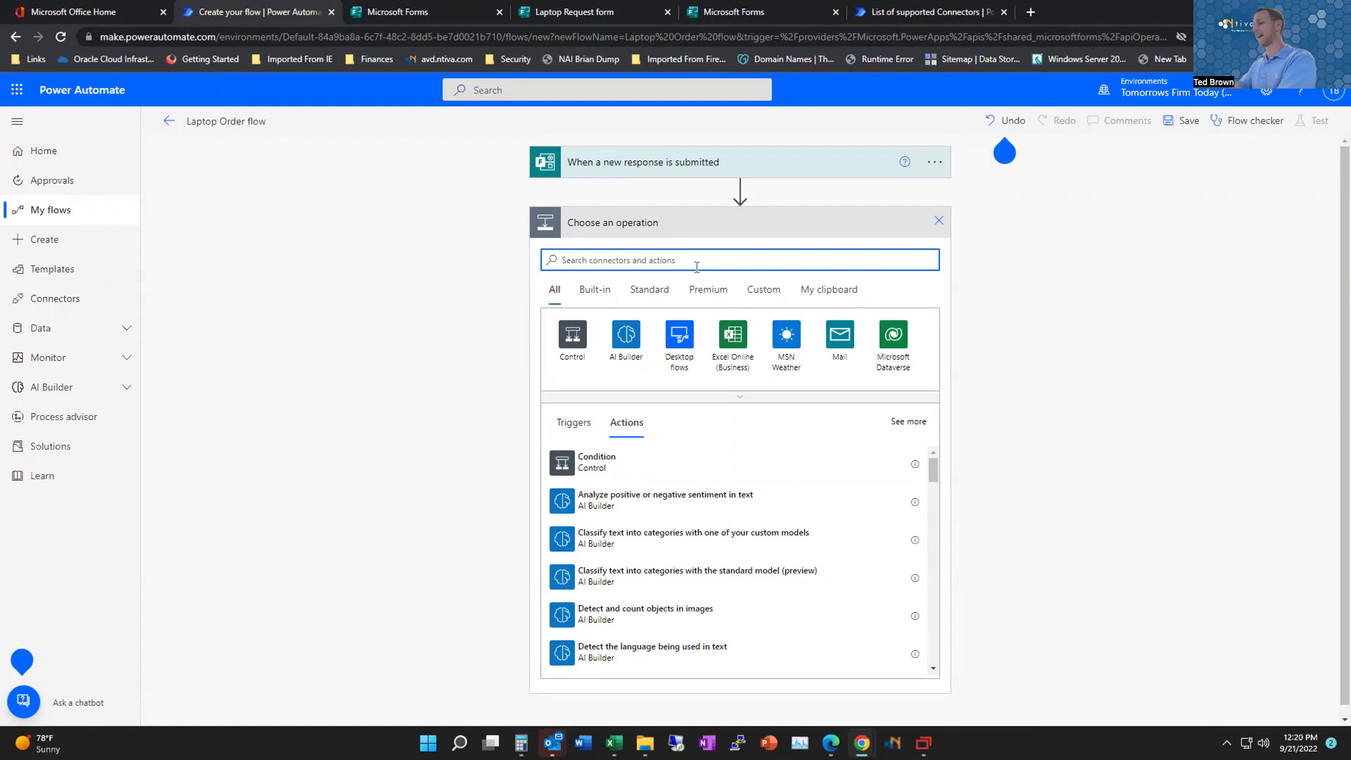
text(for)
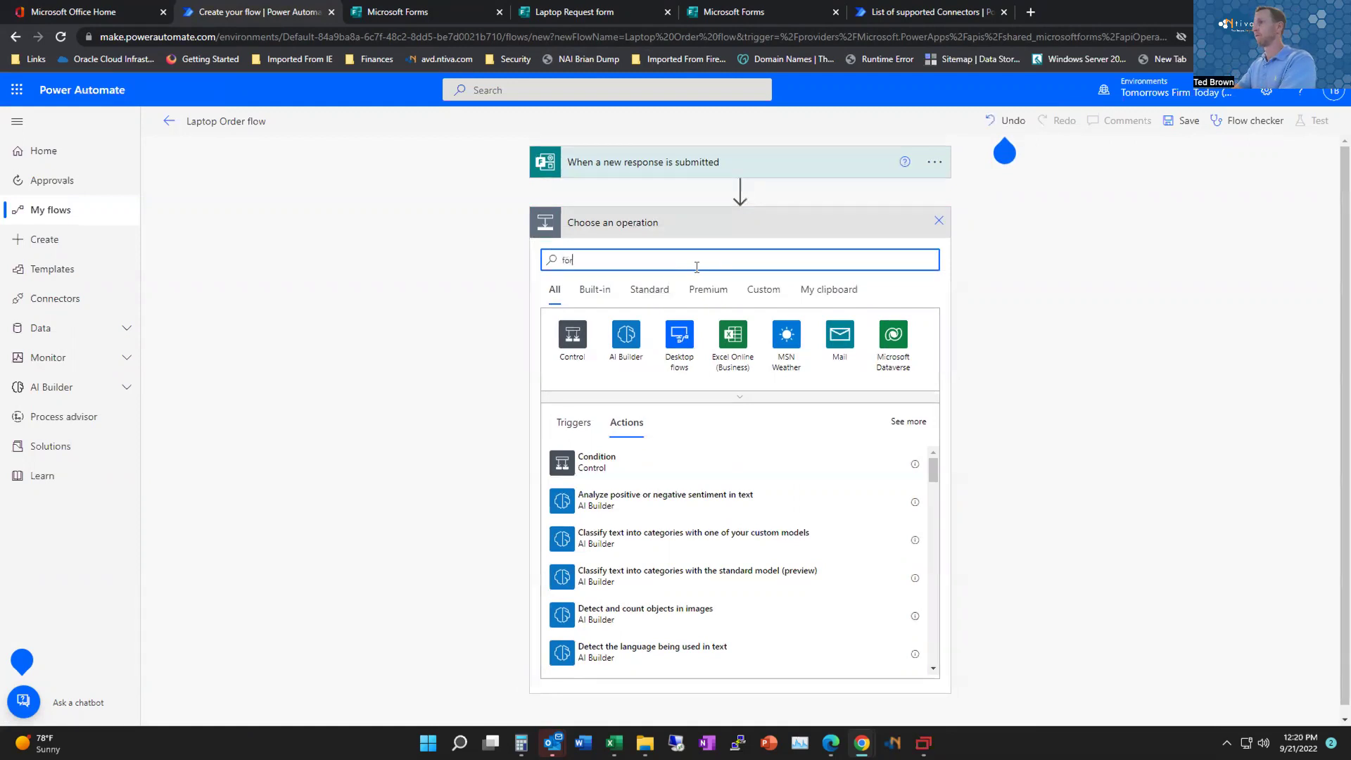
text(m)
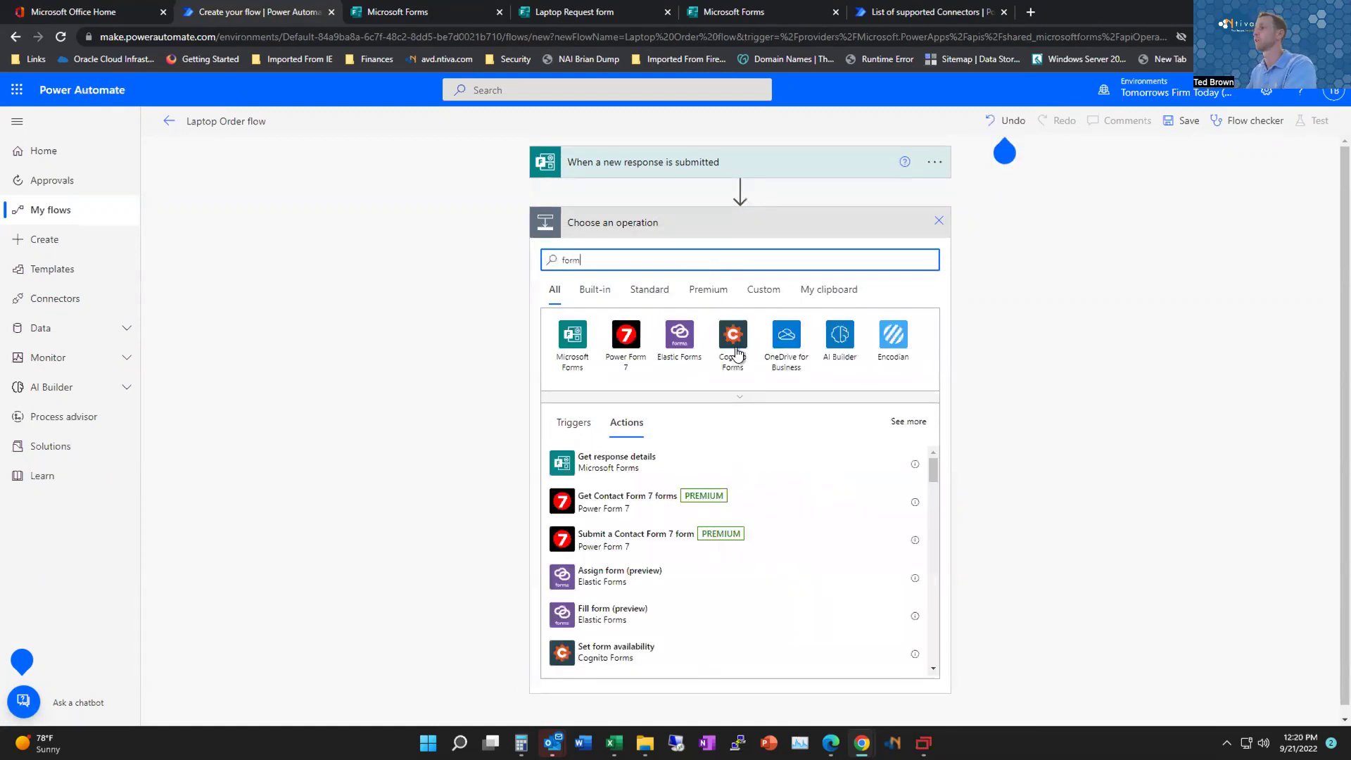
click(649, 466)
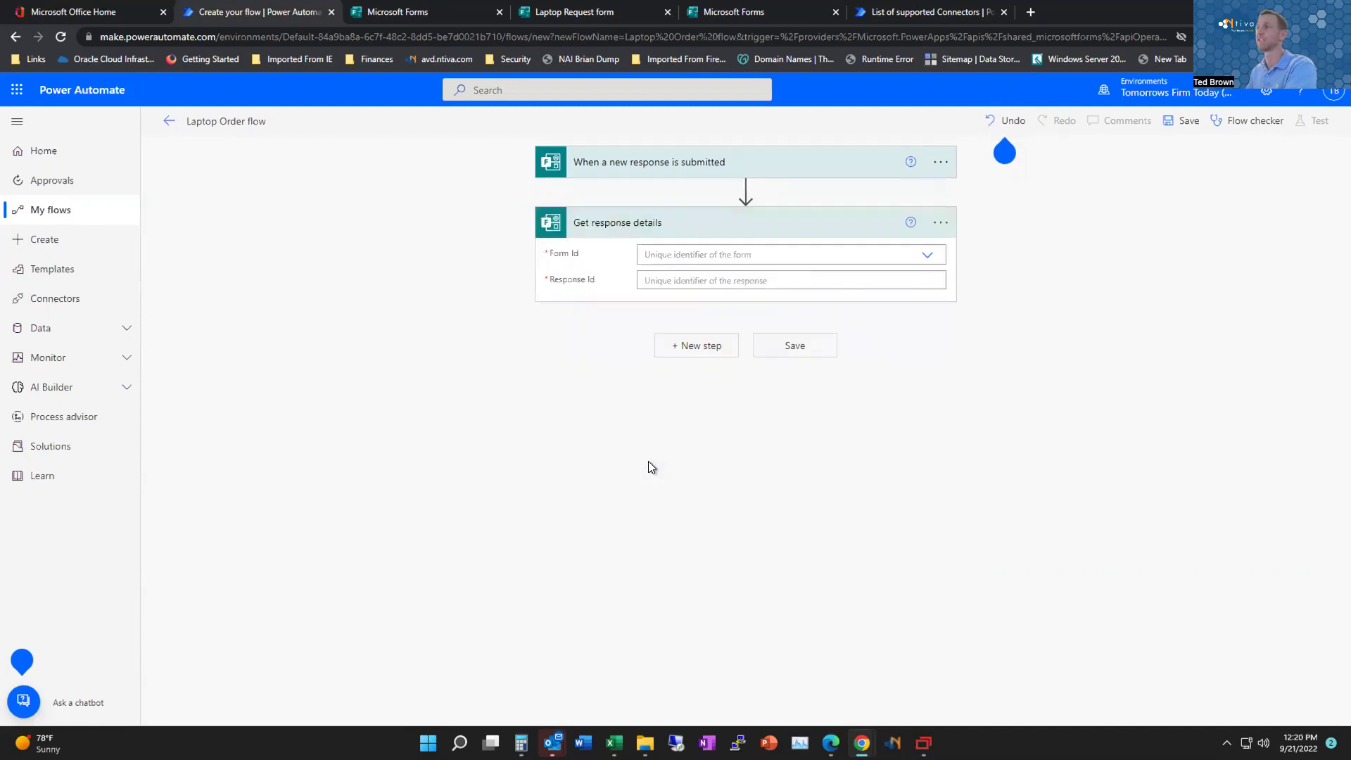
Step: Set the response details action's Form Id to "Laptop Request form" and its Response Id to the trigger's Response Id dynamic content
click(926, 255)
click(697, 277)
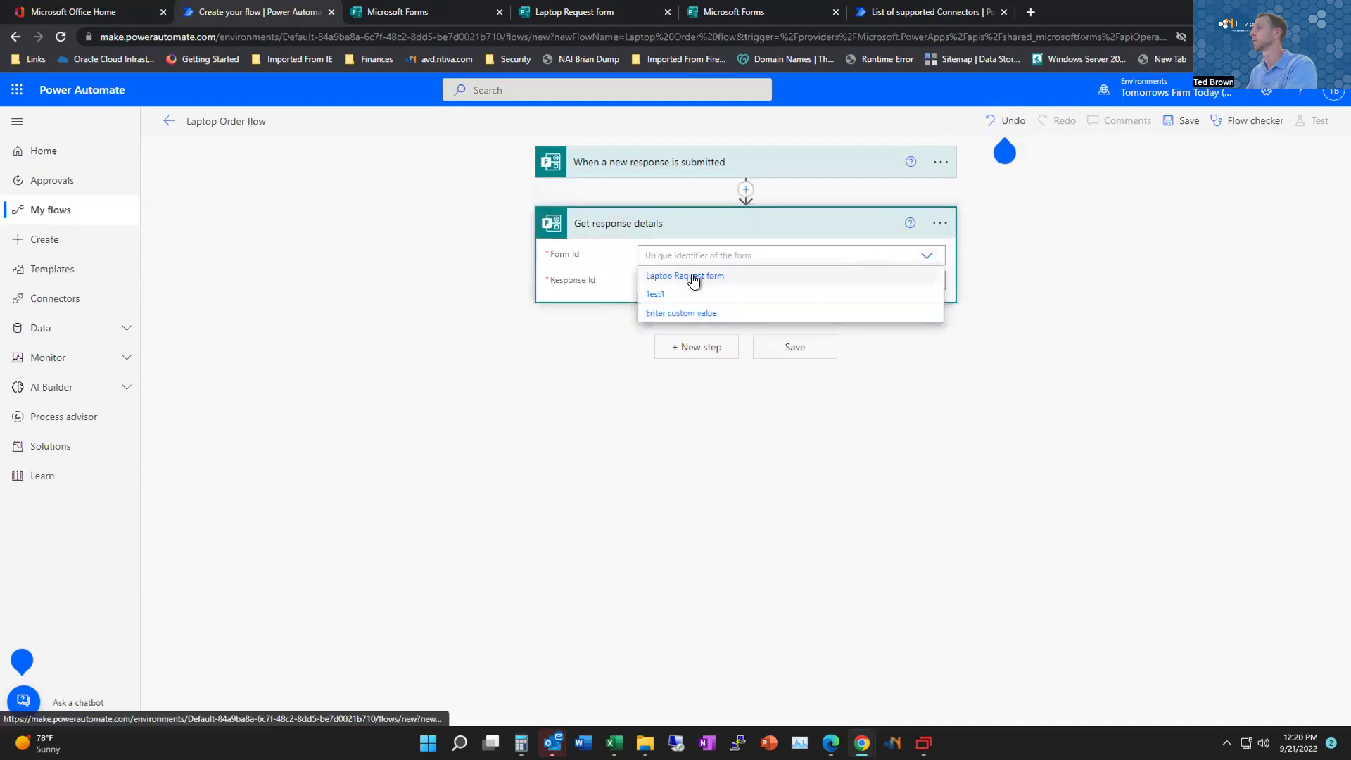
click(749, 282)
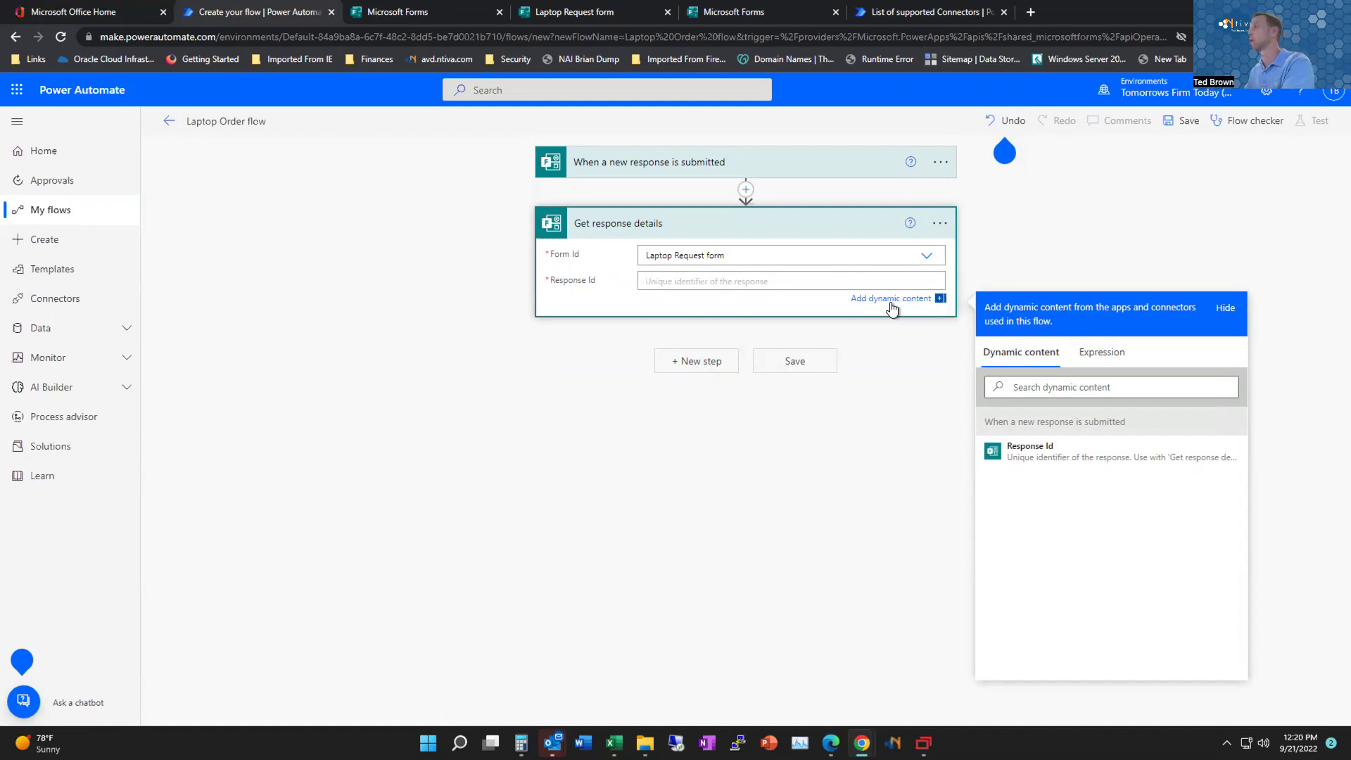
click(1031, 451)
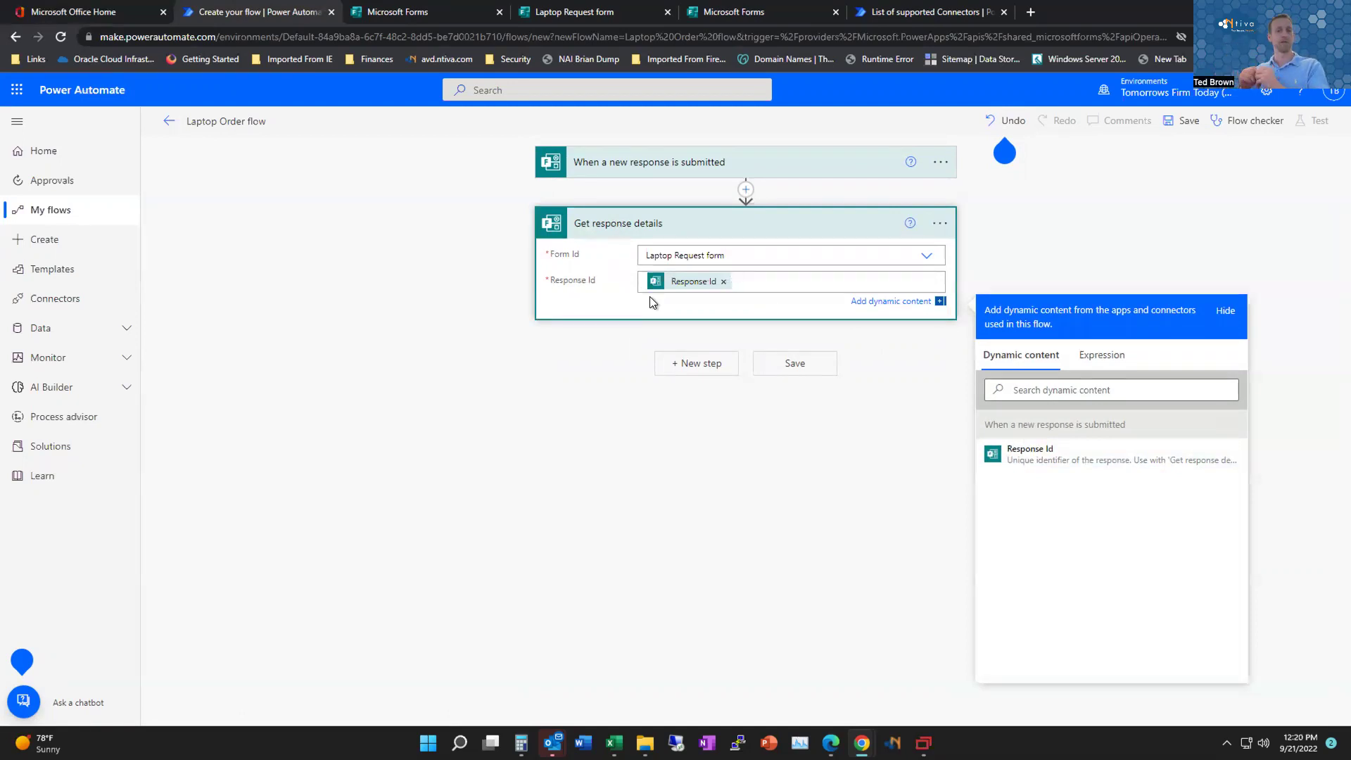
Step: Add the Office 365 Outlook action "Send an email (V2)" after the response details action
click(697, 371)
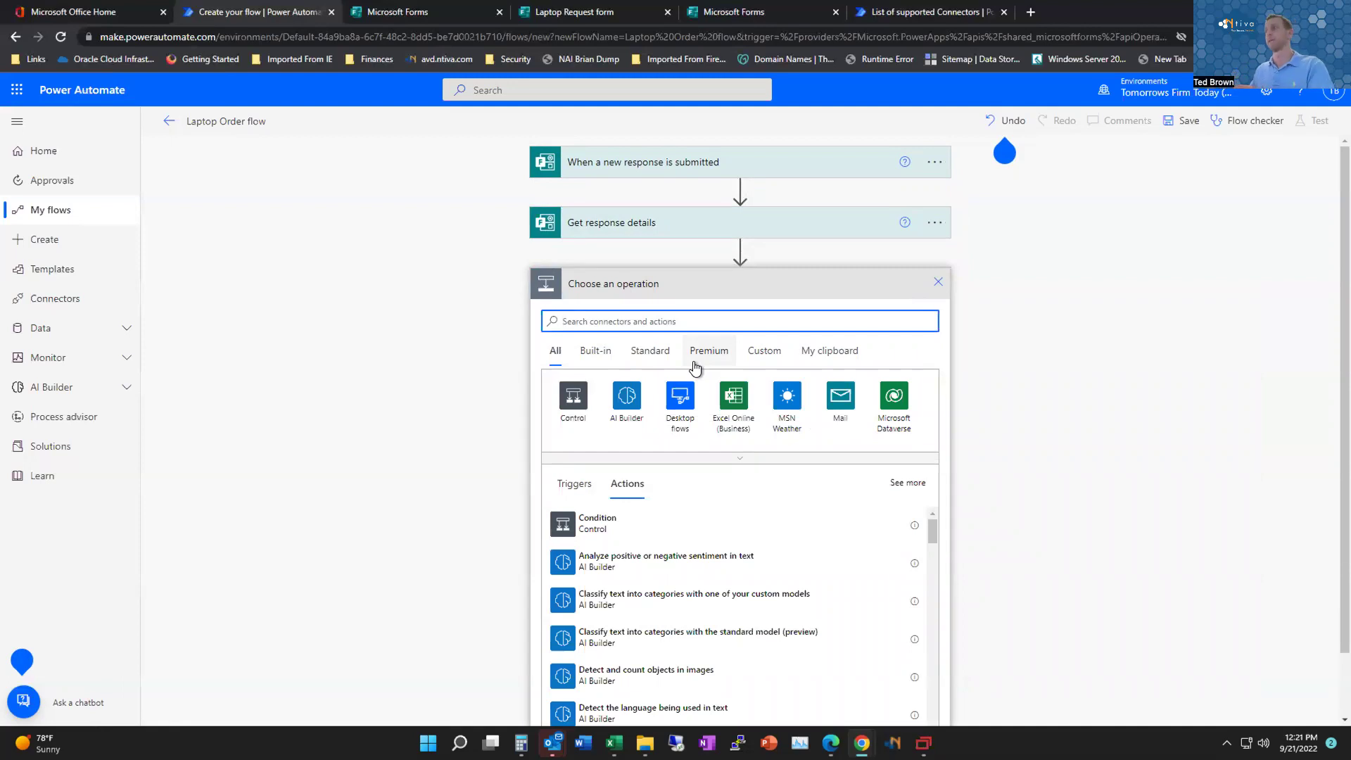
text(e)
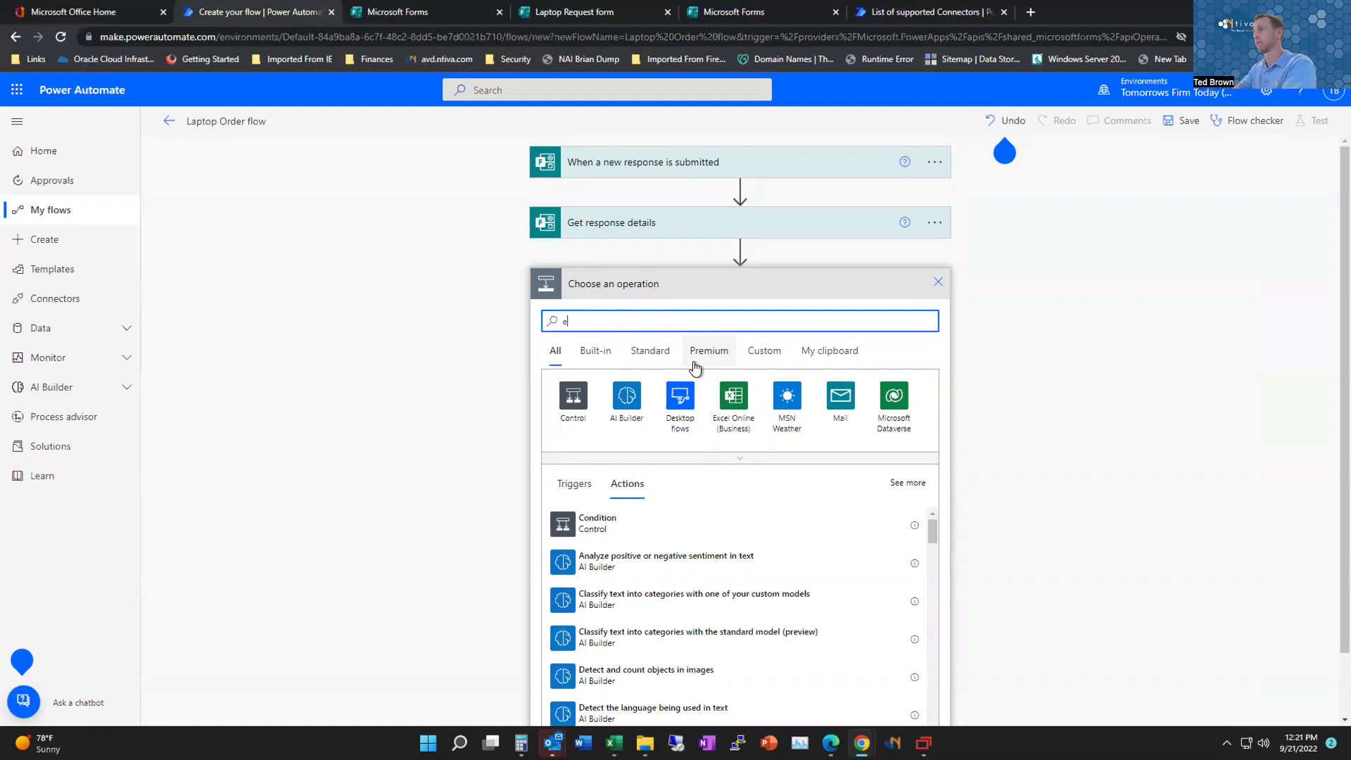
text(mail)
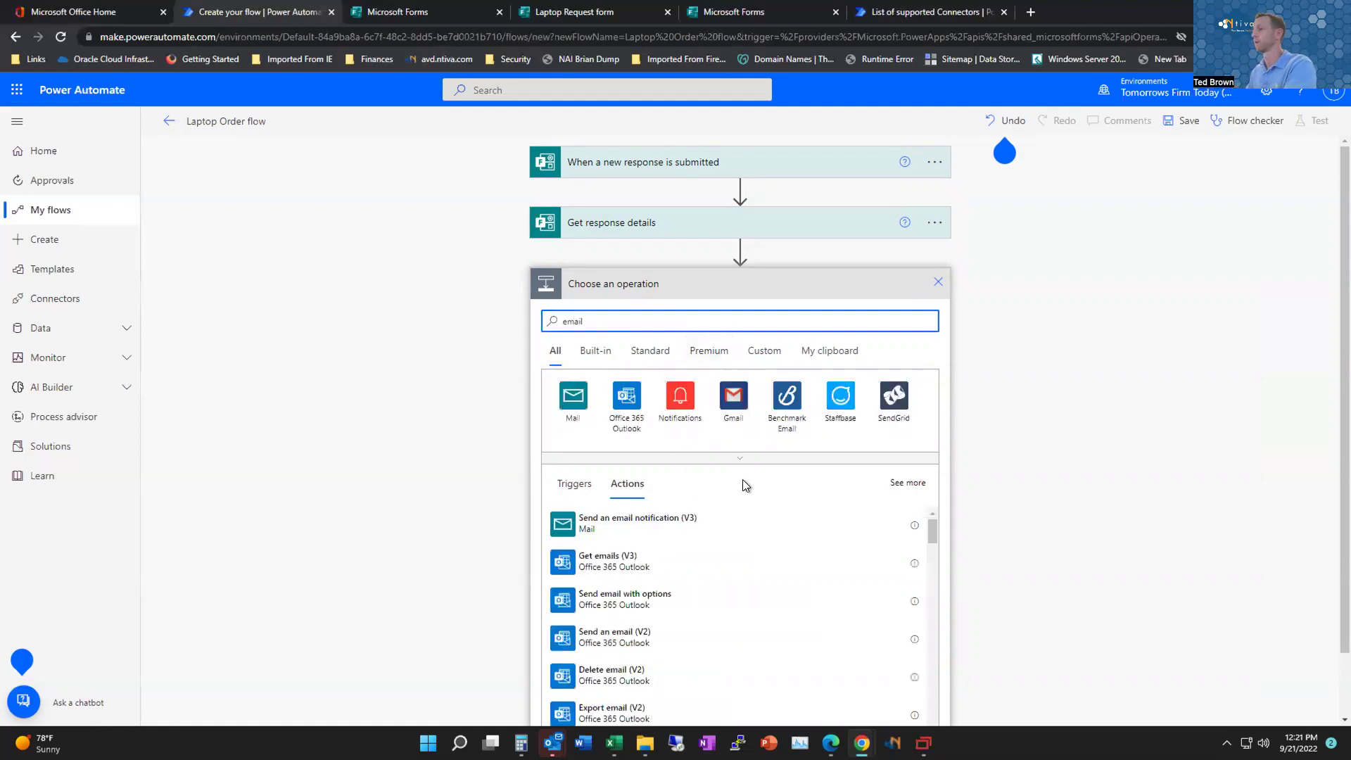
click(622, 641)
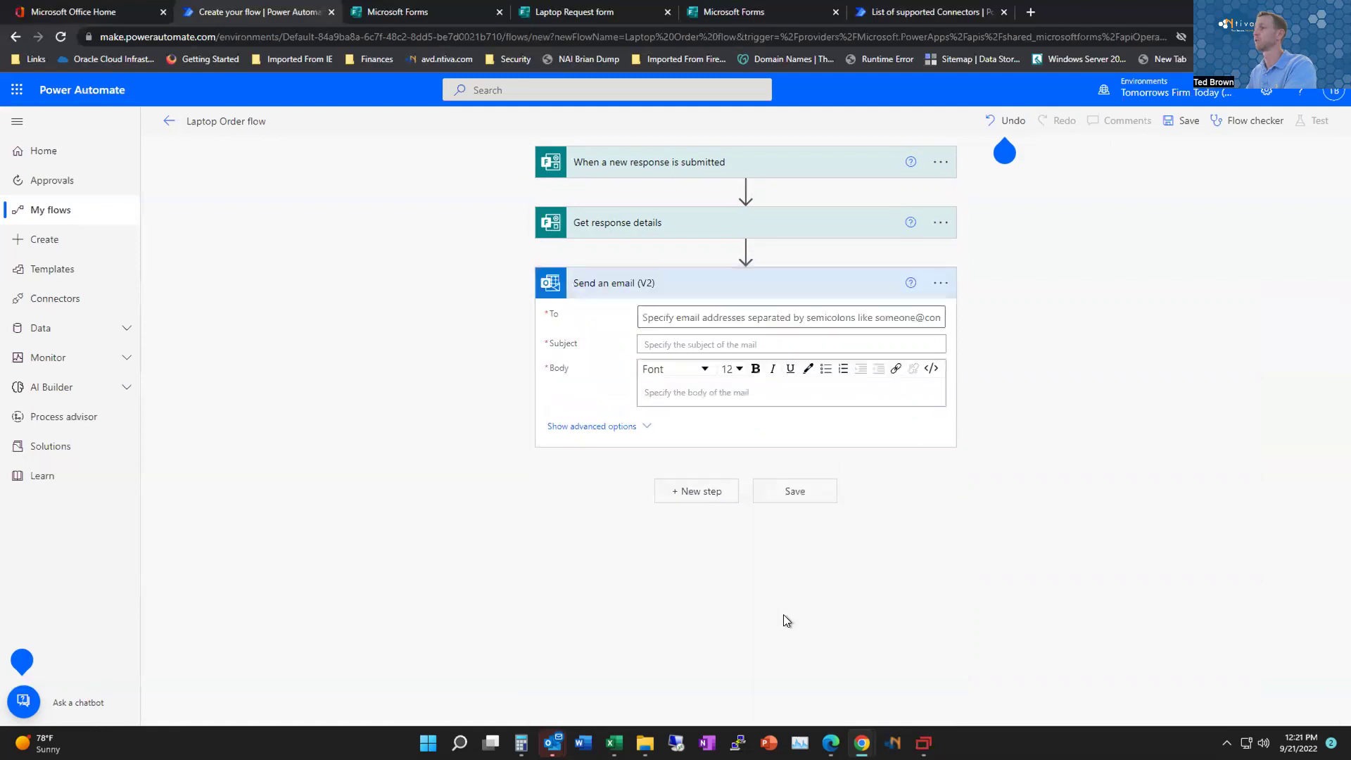
Step: Address the email to the Demo One account and to the "Responders' Email" dynamic content
click(693, 316)
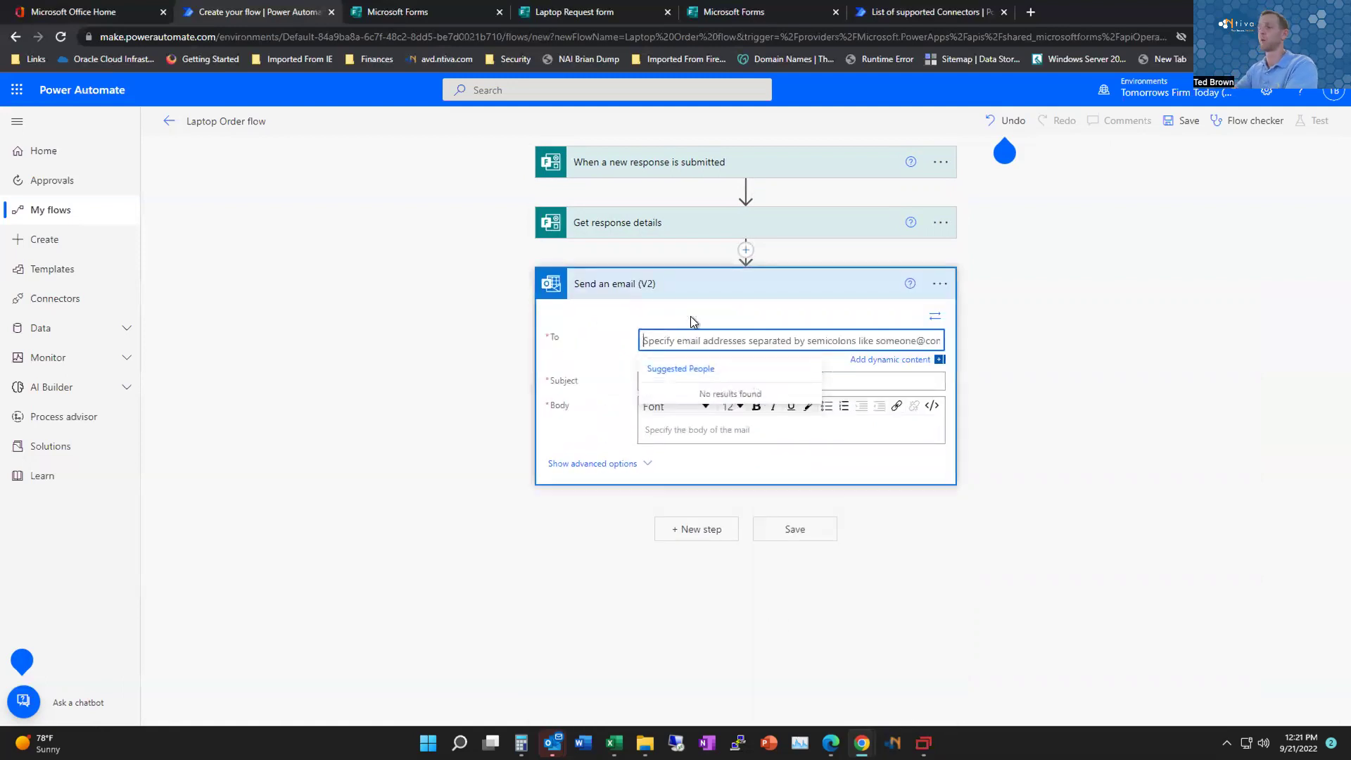
text(Demo 5)
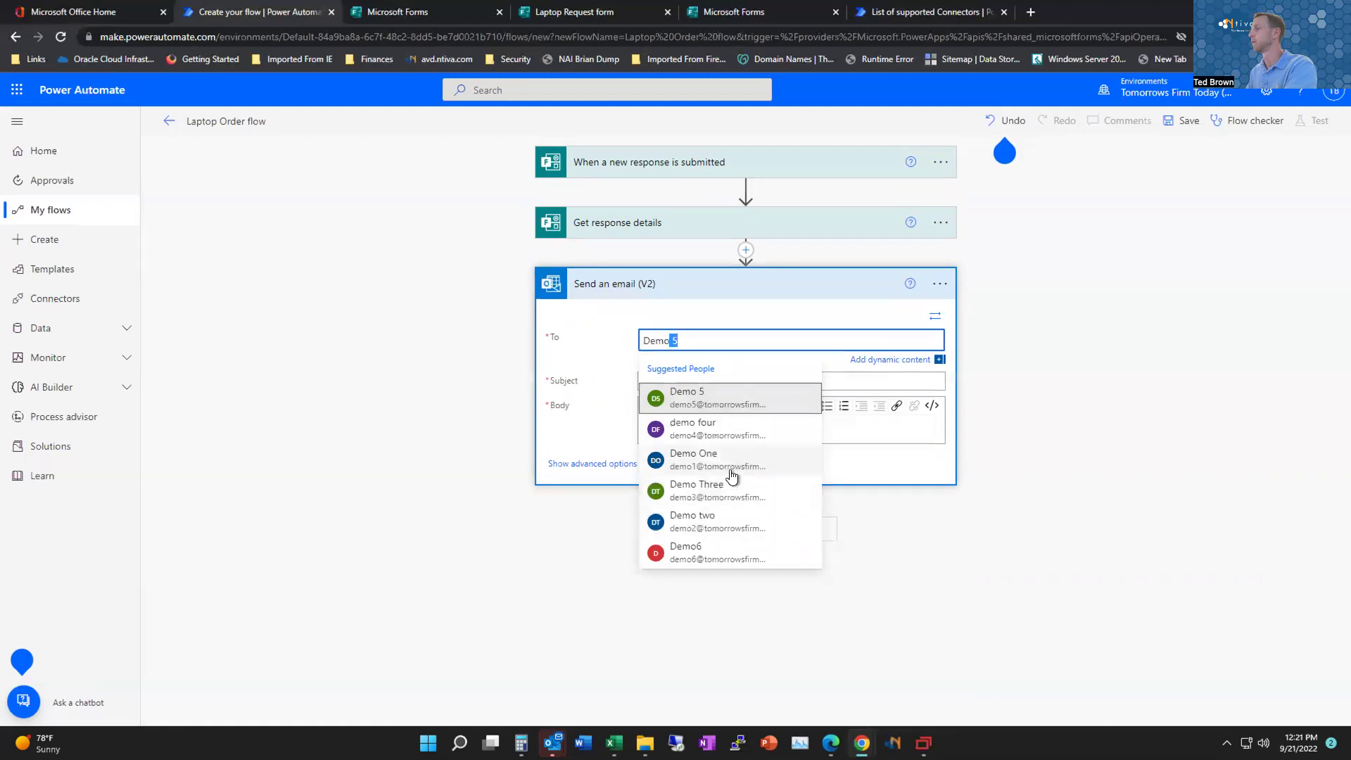
click(730, 471)
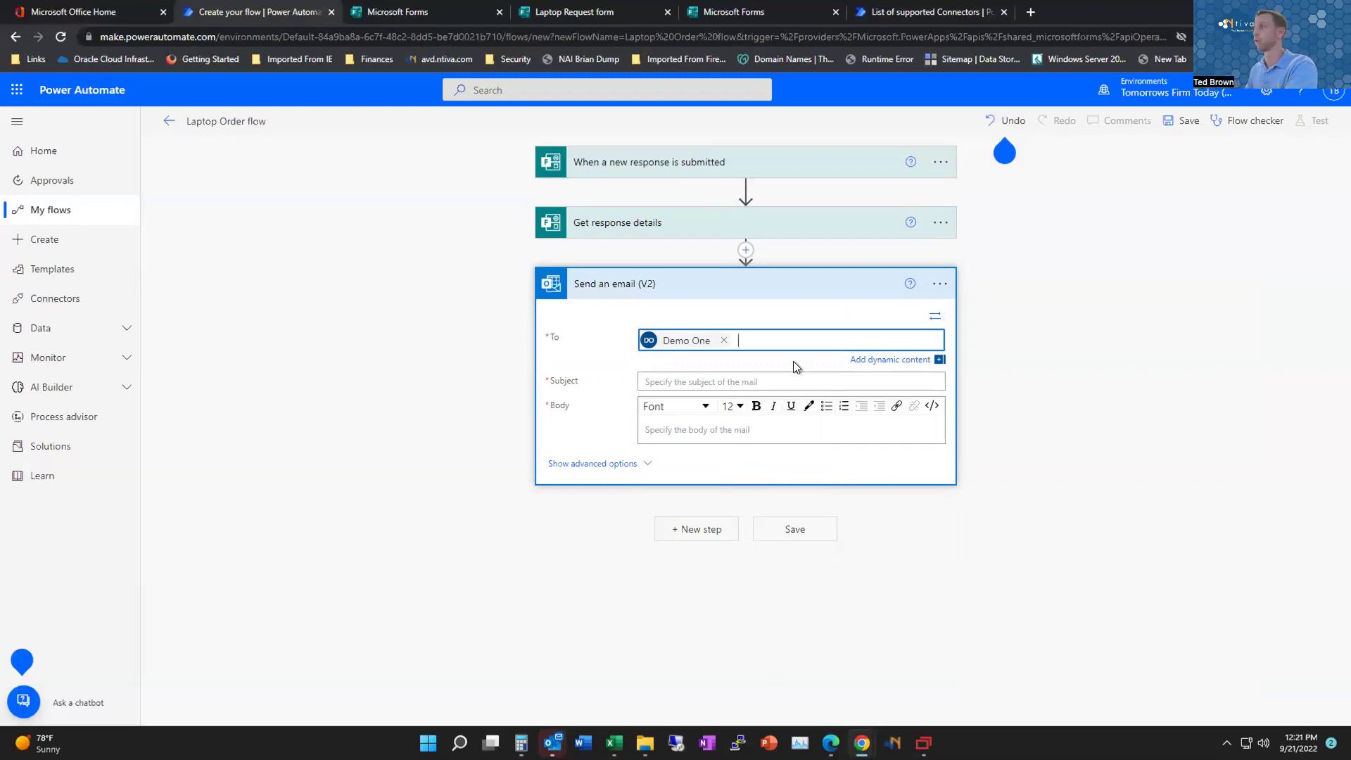
click(783, 344)
click(761, 305)
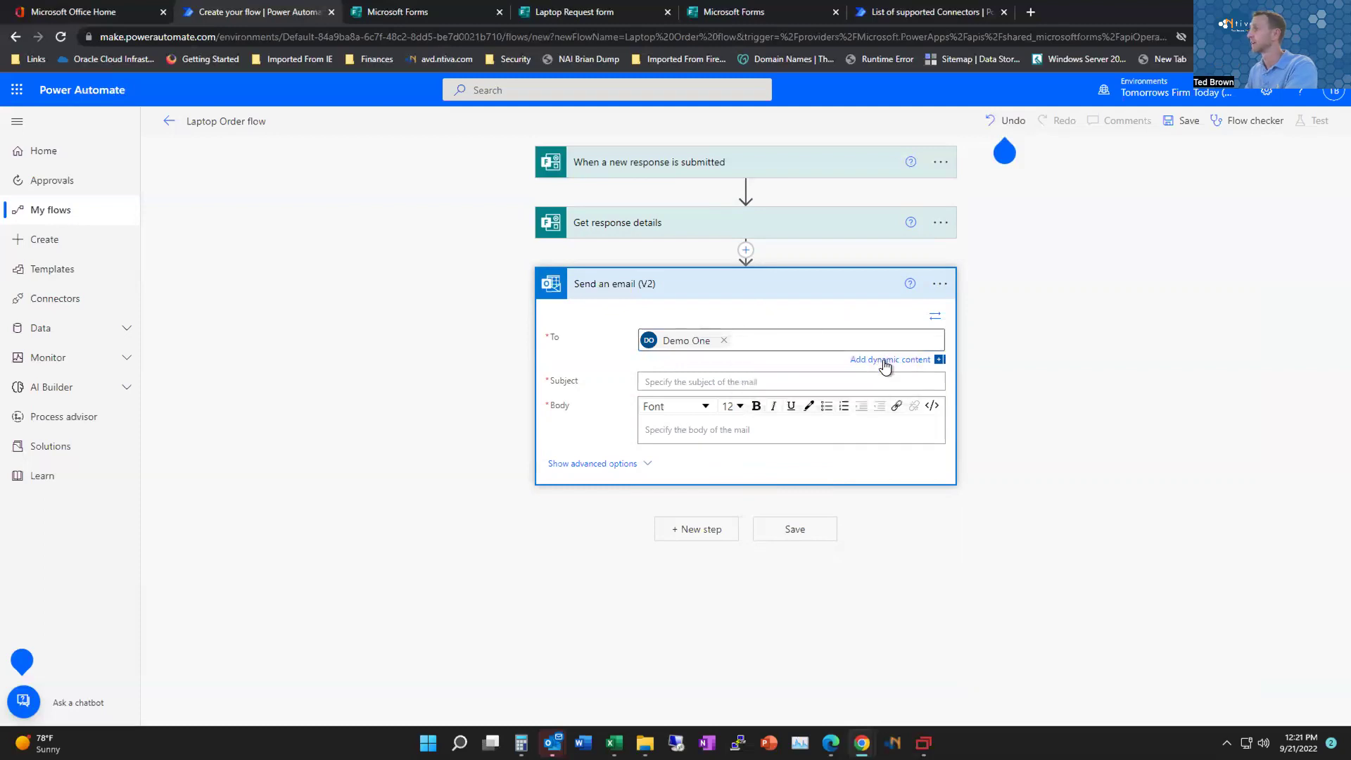
click(885, 364)
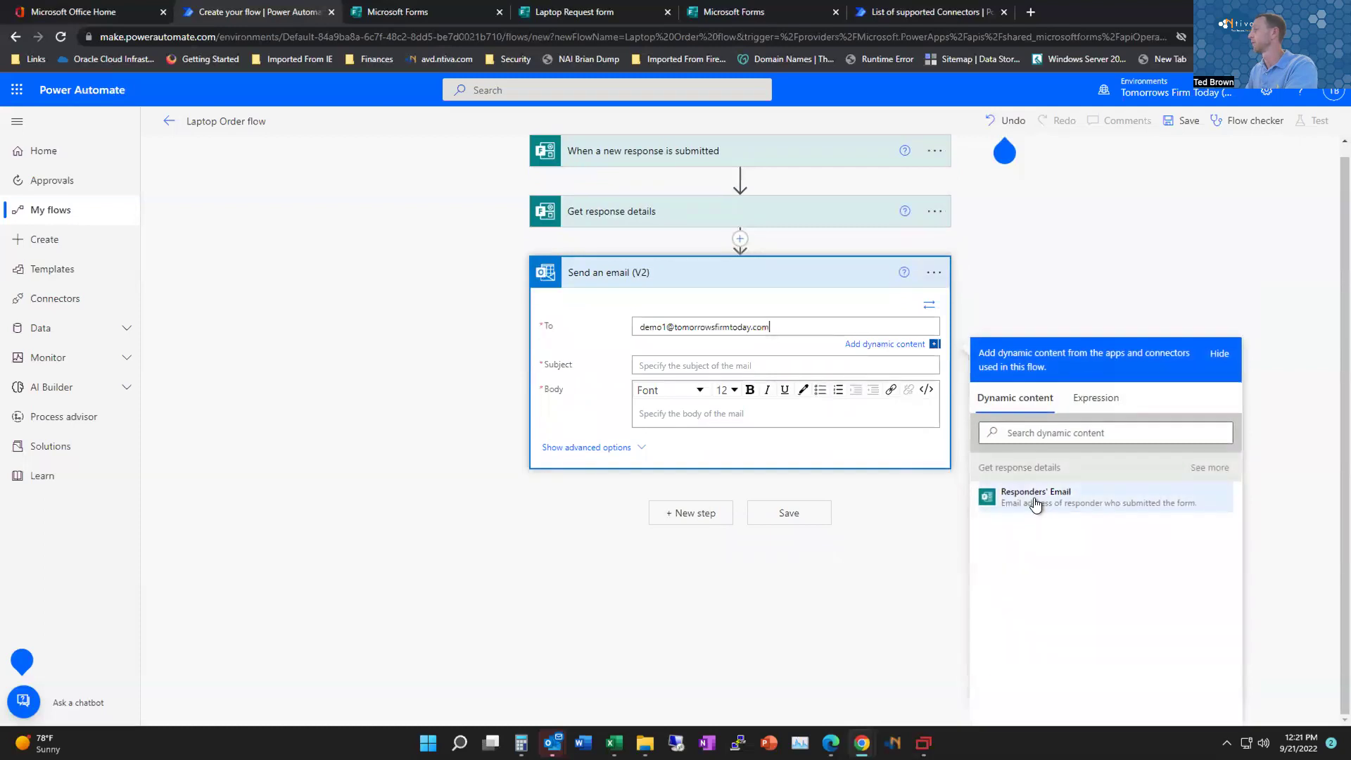
click(1035, 498)
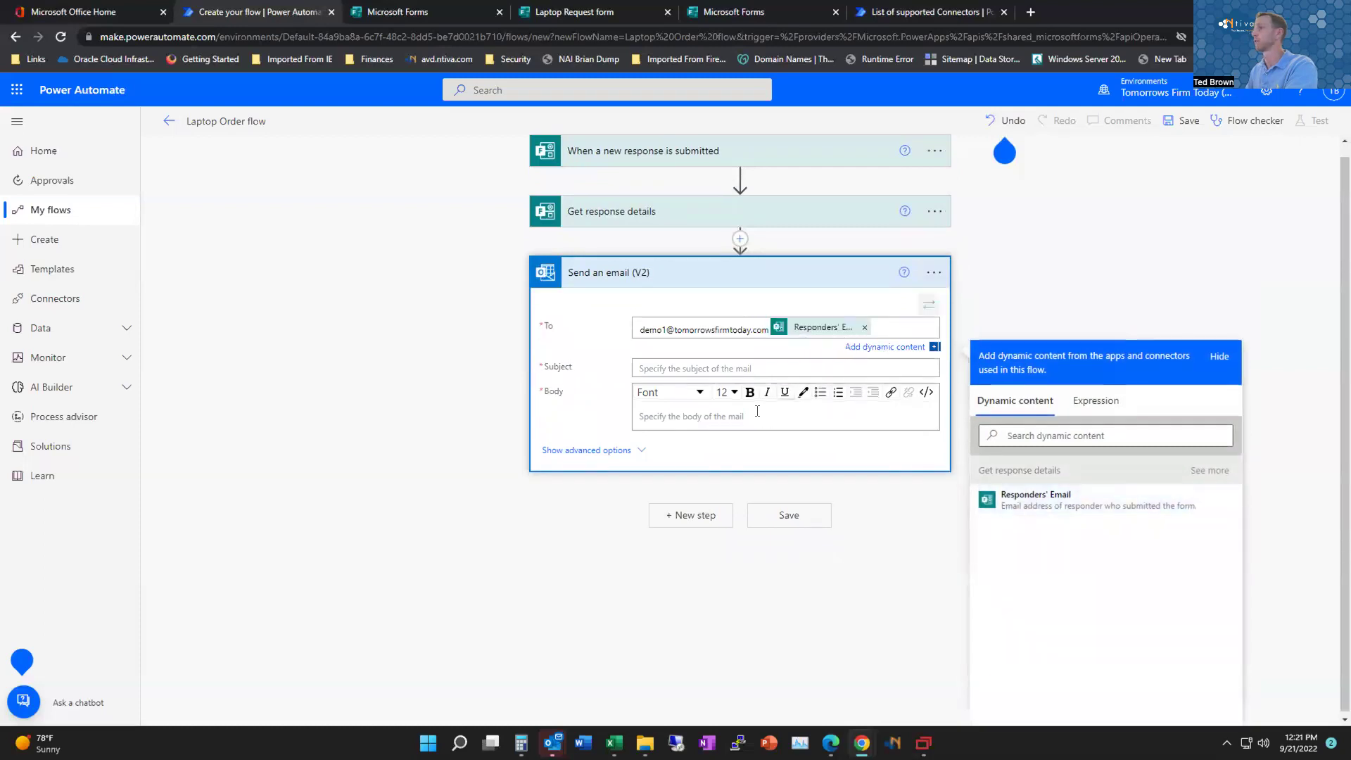
Step: Set the email subject to "Laptop request for" followed by the Name dynamic content
click(697, 369)
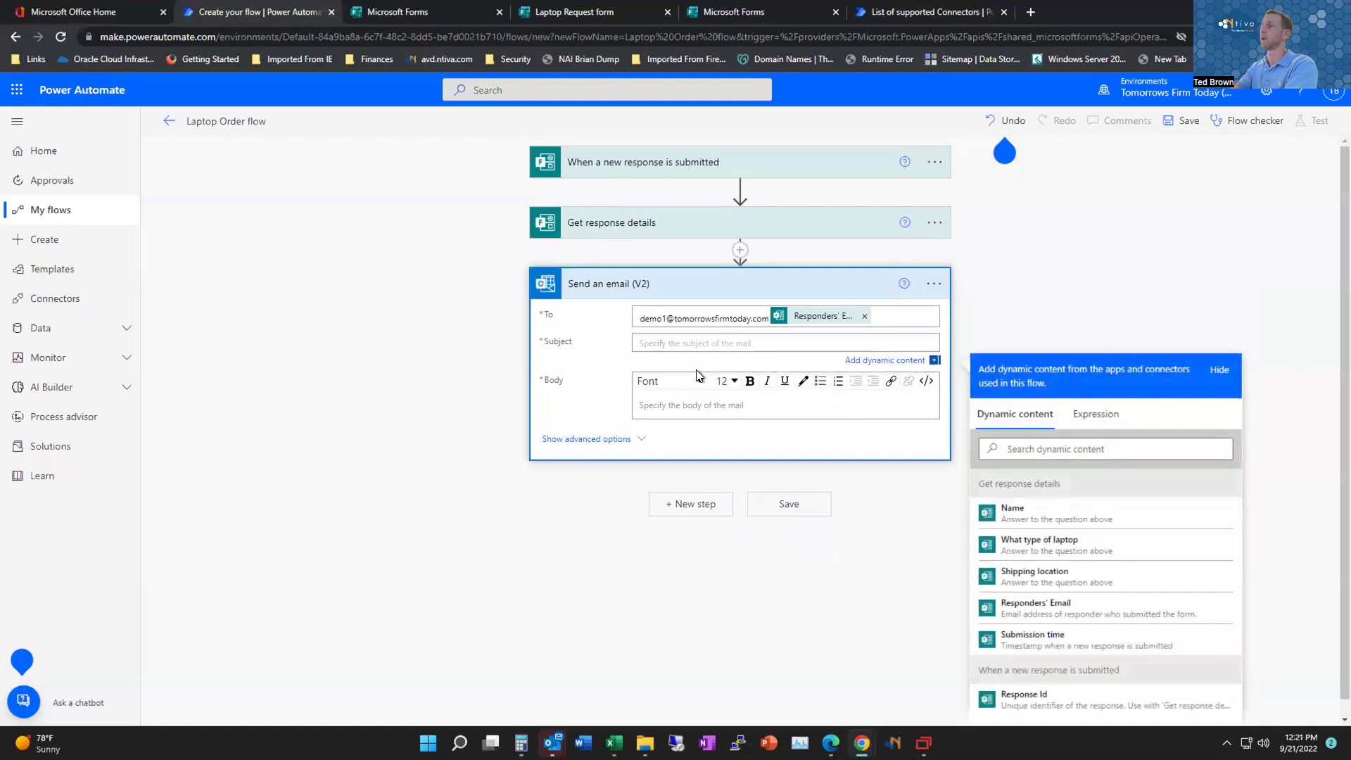
text(Laptop request for)
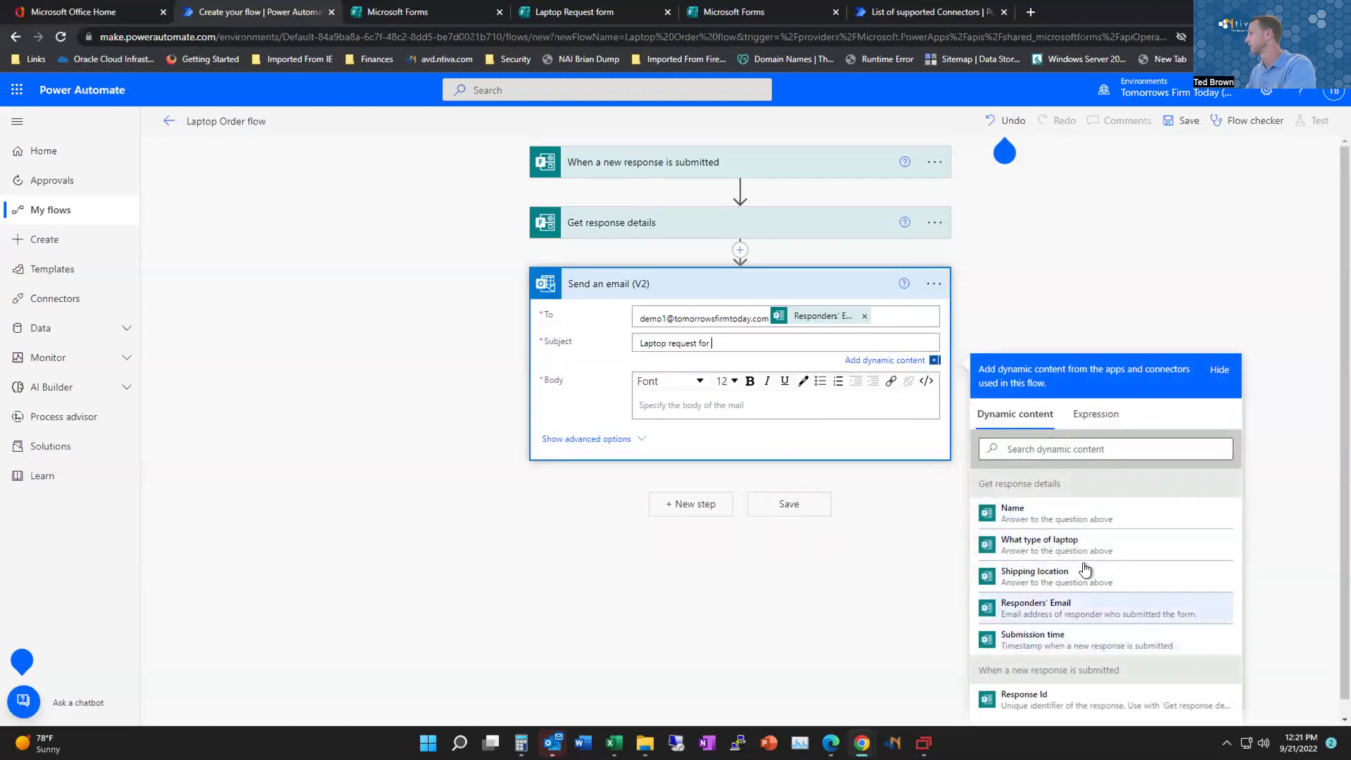
click(1075, 516)
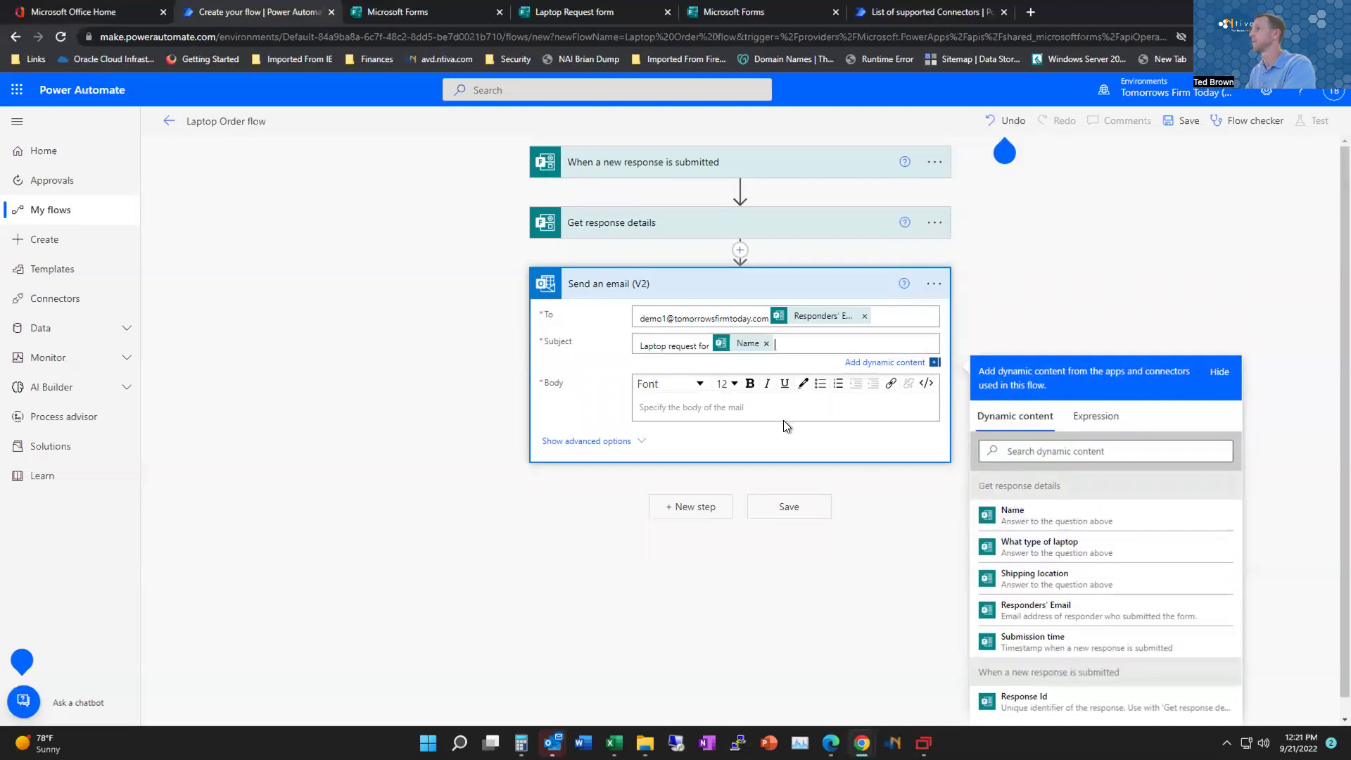
Step: Write the email body "Order request for a [What type of laptop] submitted by [Name] to be shipped to [Shipping location].", using dynamic content for the bracketed fields
click(688, 401)
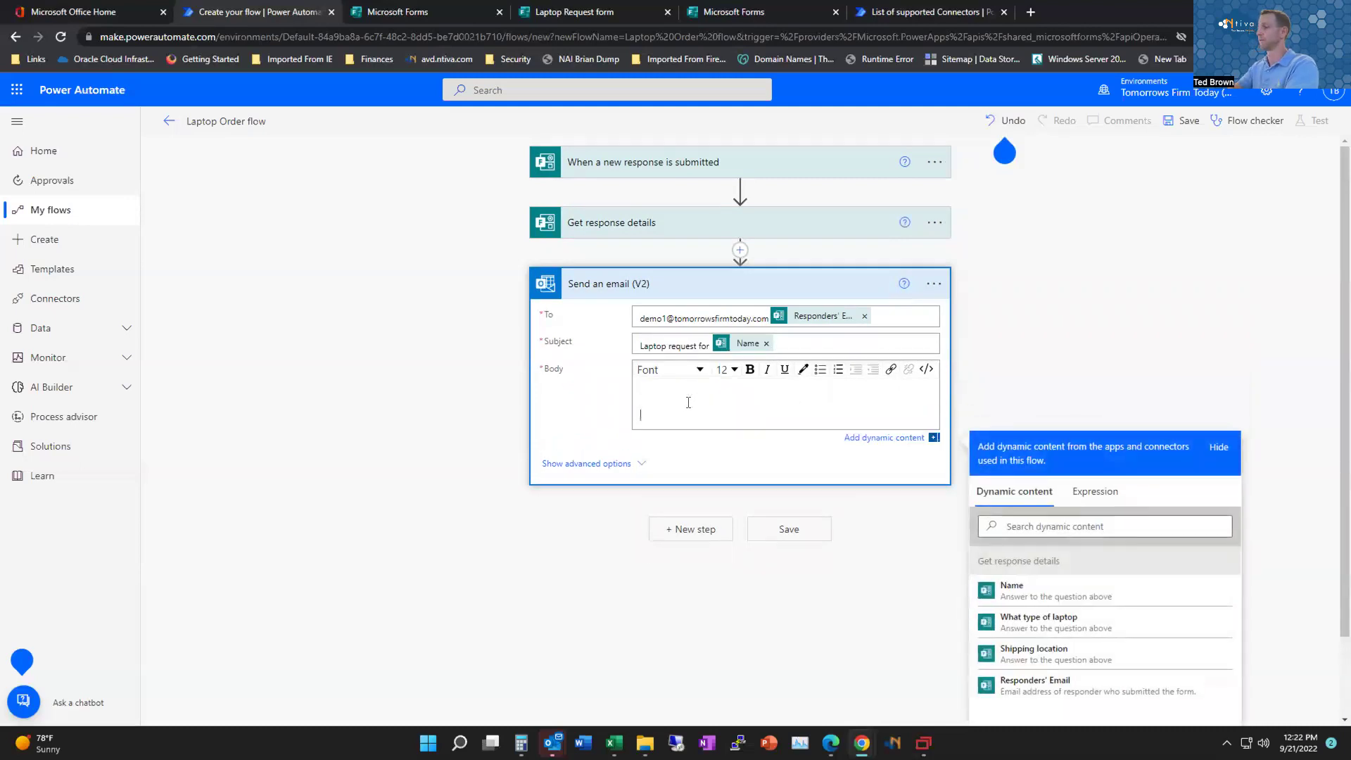
text(Please)
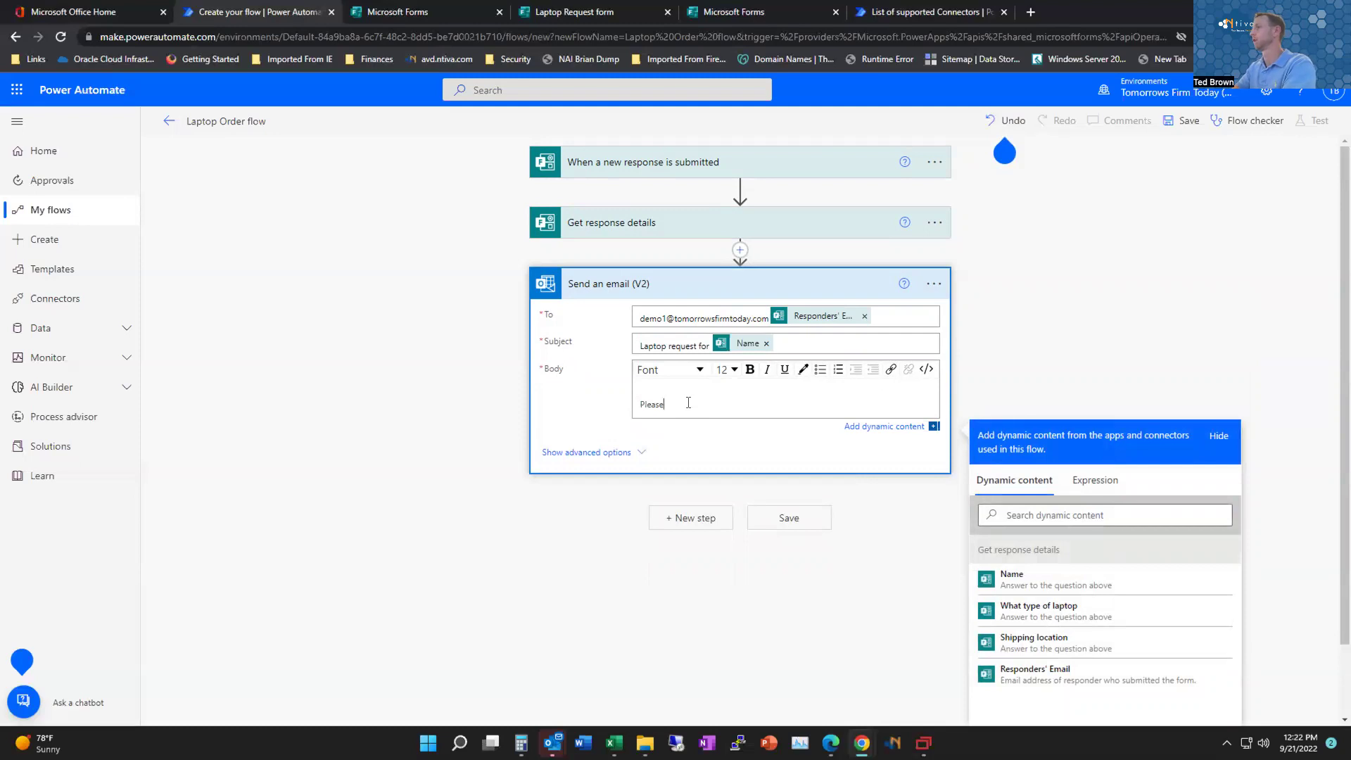
text(Order request for a)
click(1112, 614)
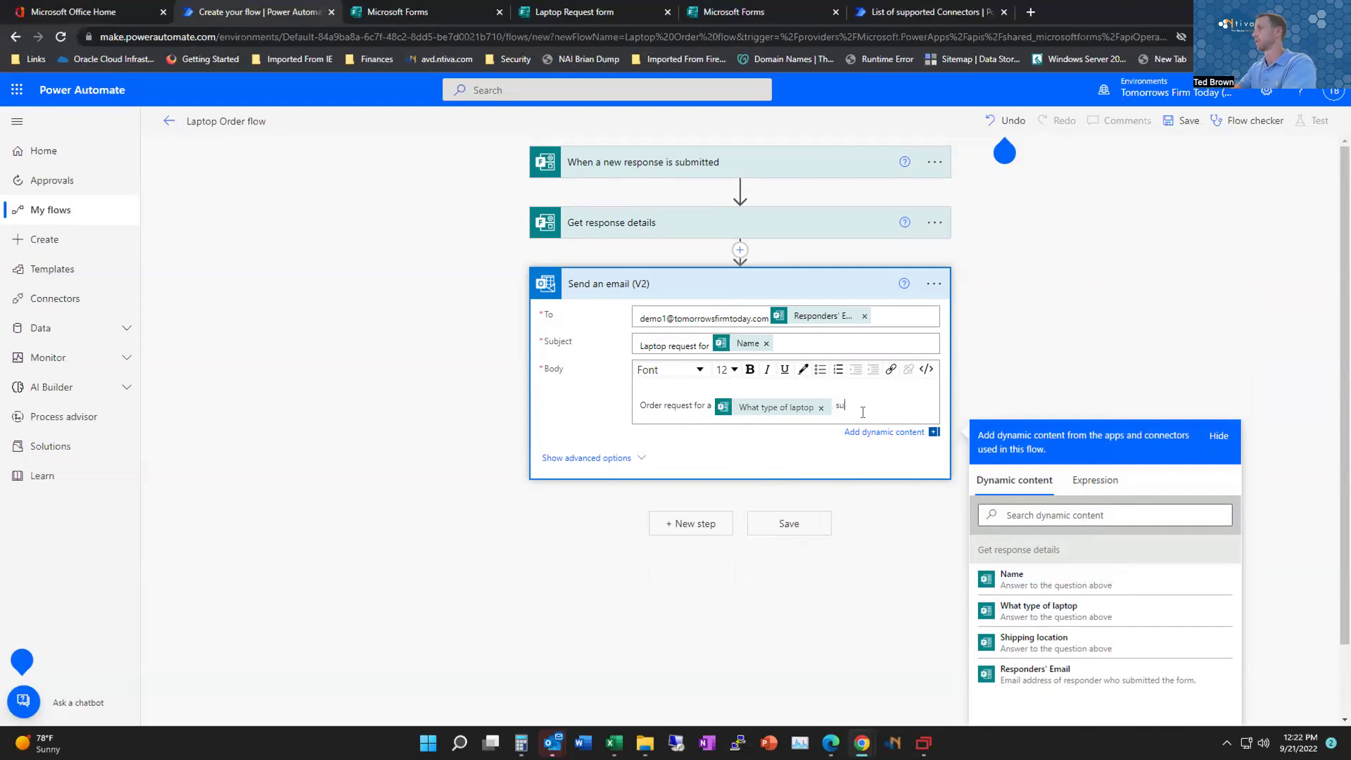
key(BackSpace)
key(BackSpace)
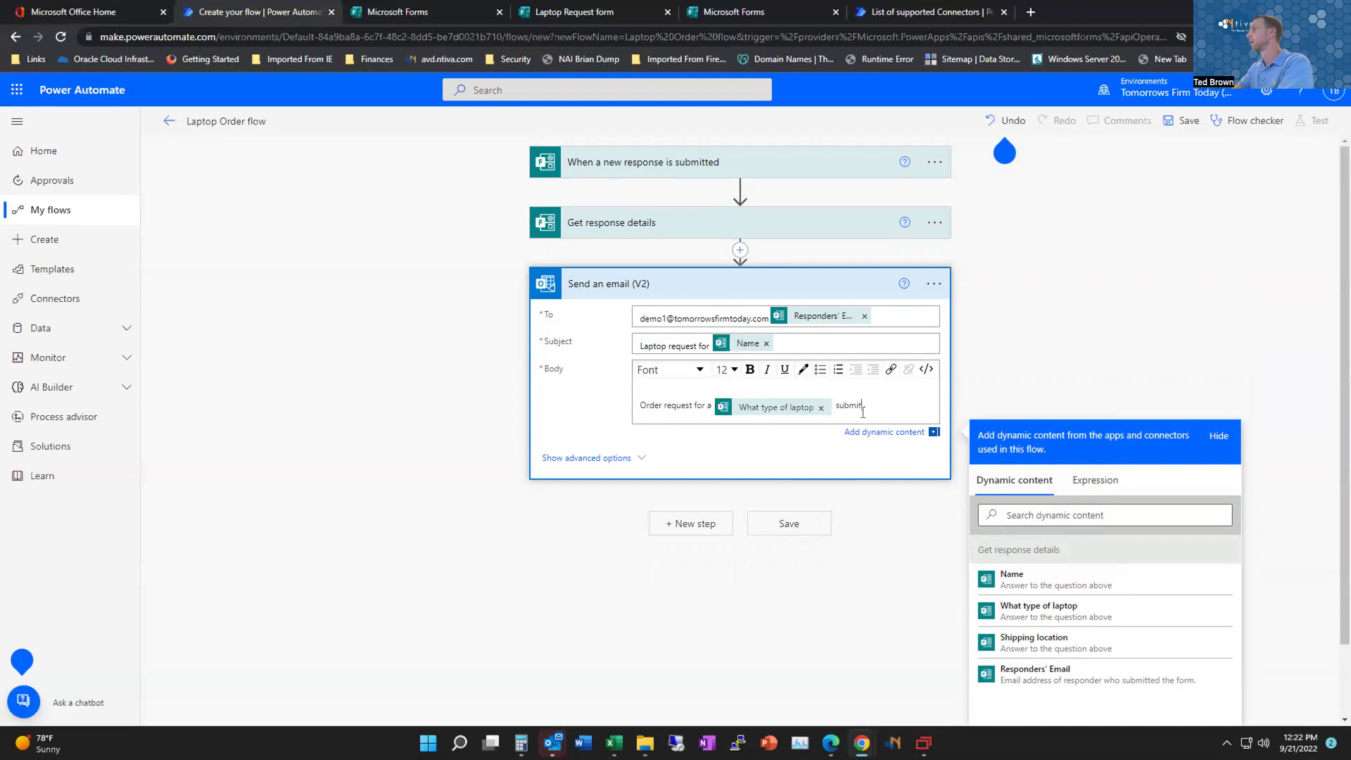
text(ted by)
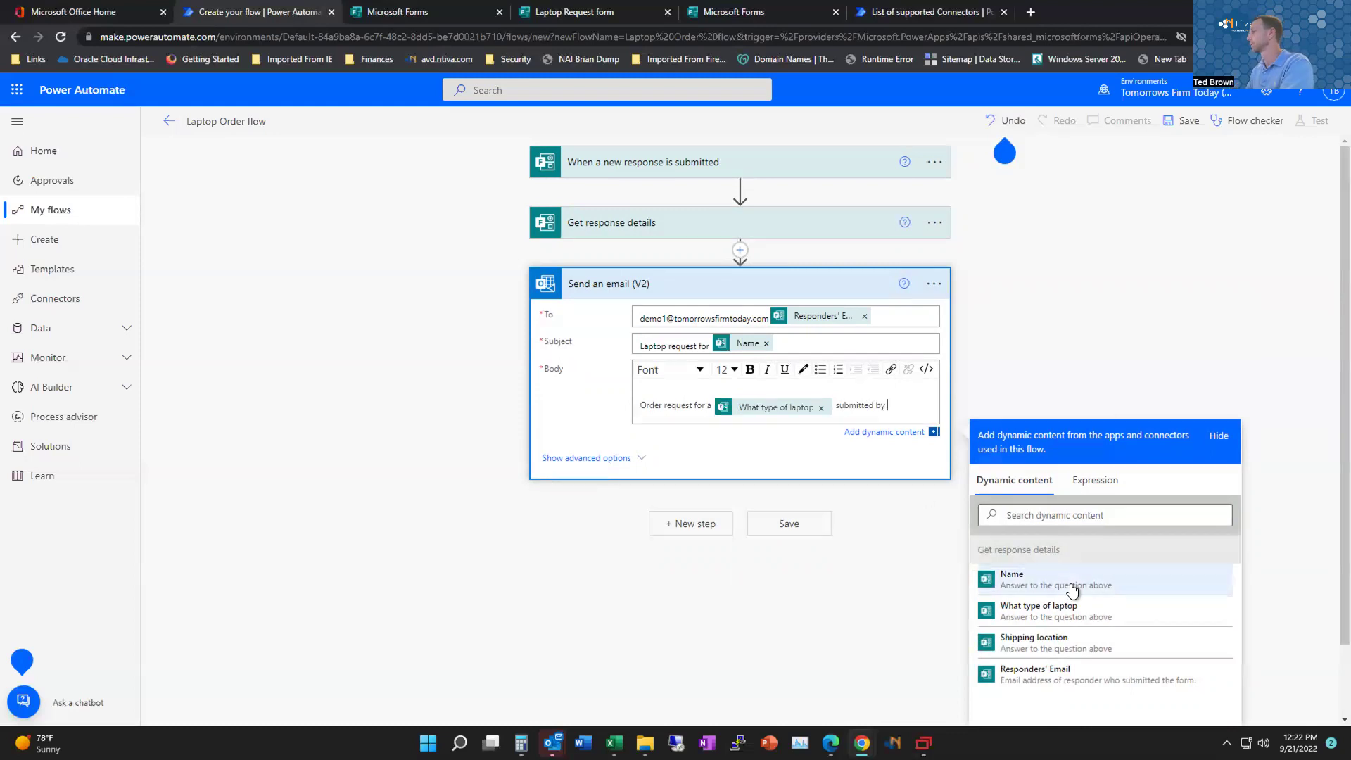
click(1070, 584)
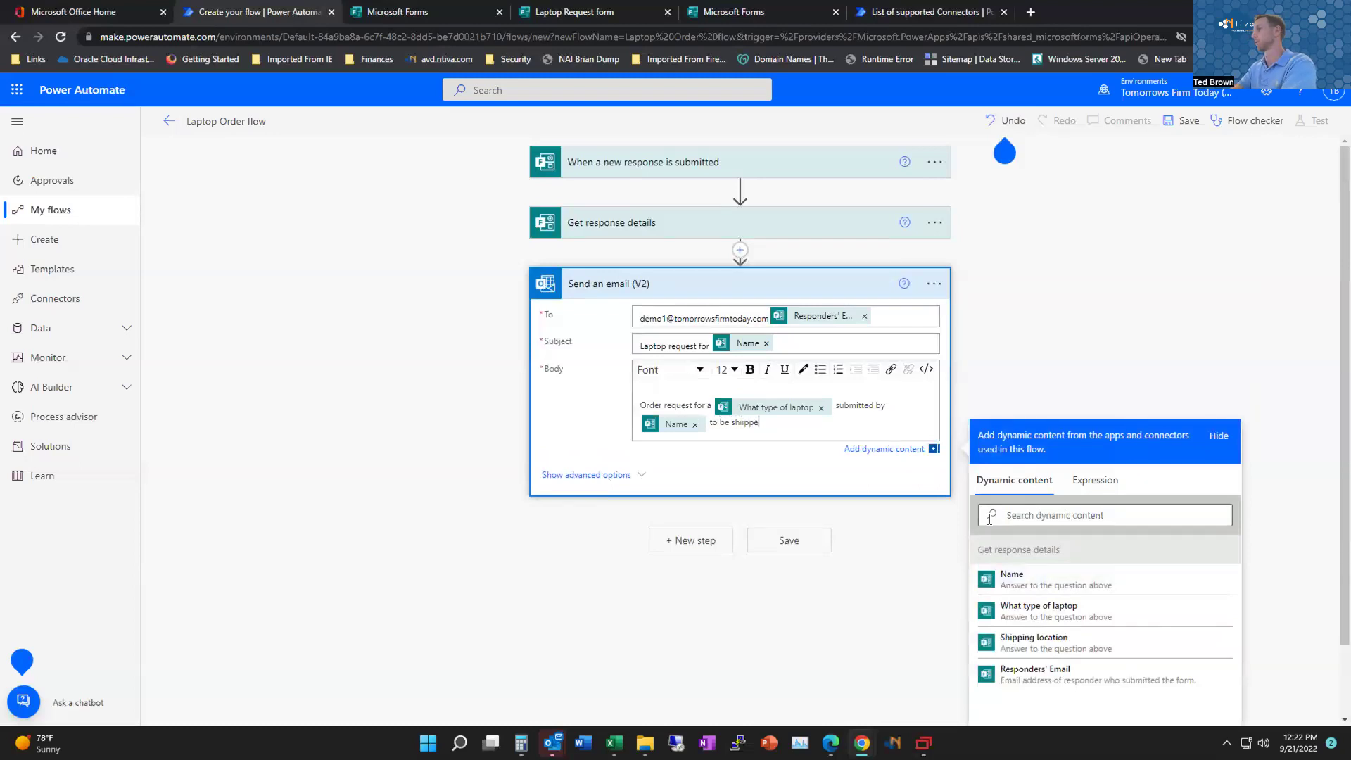
text(to be shipped to)
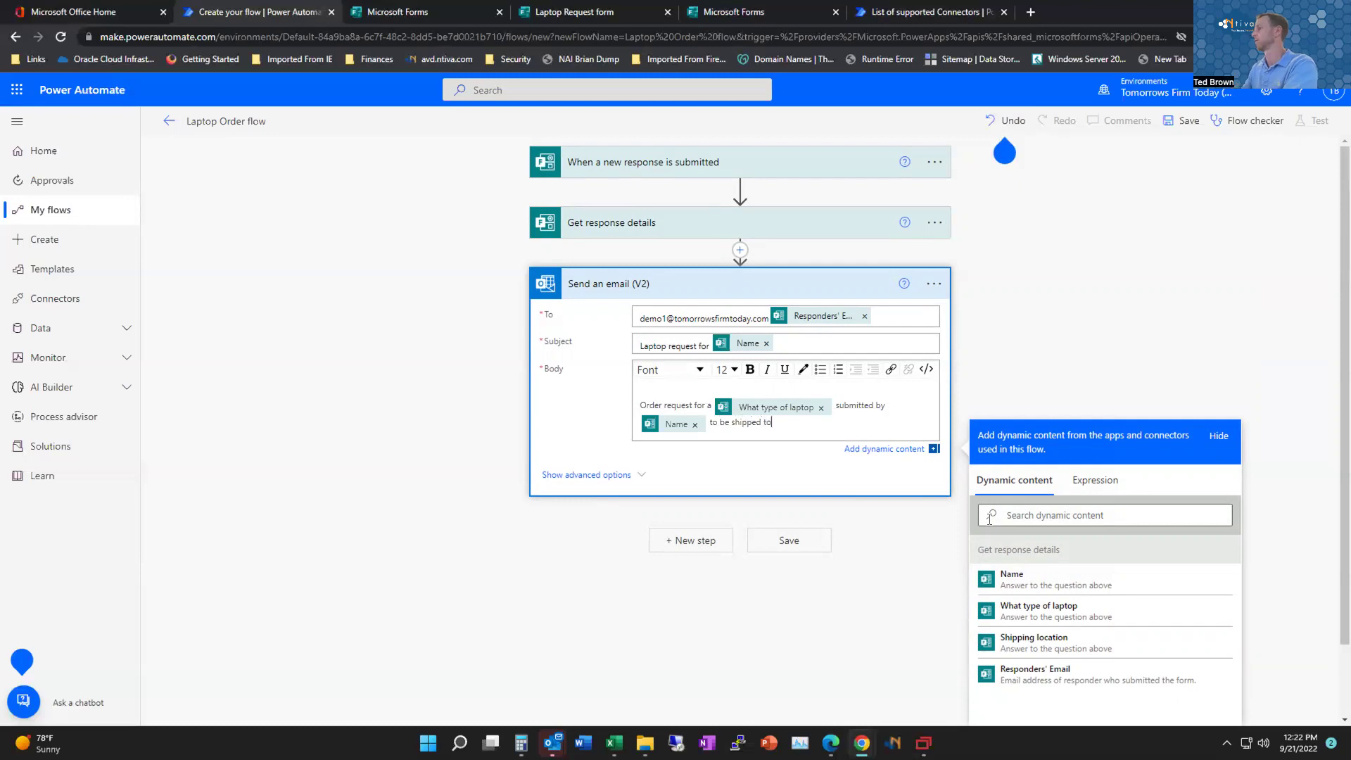
click(1073, 652)
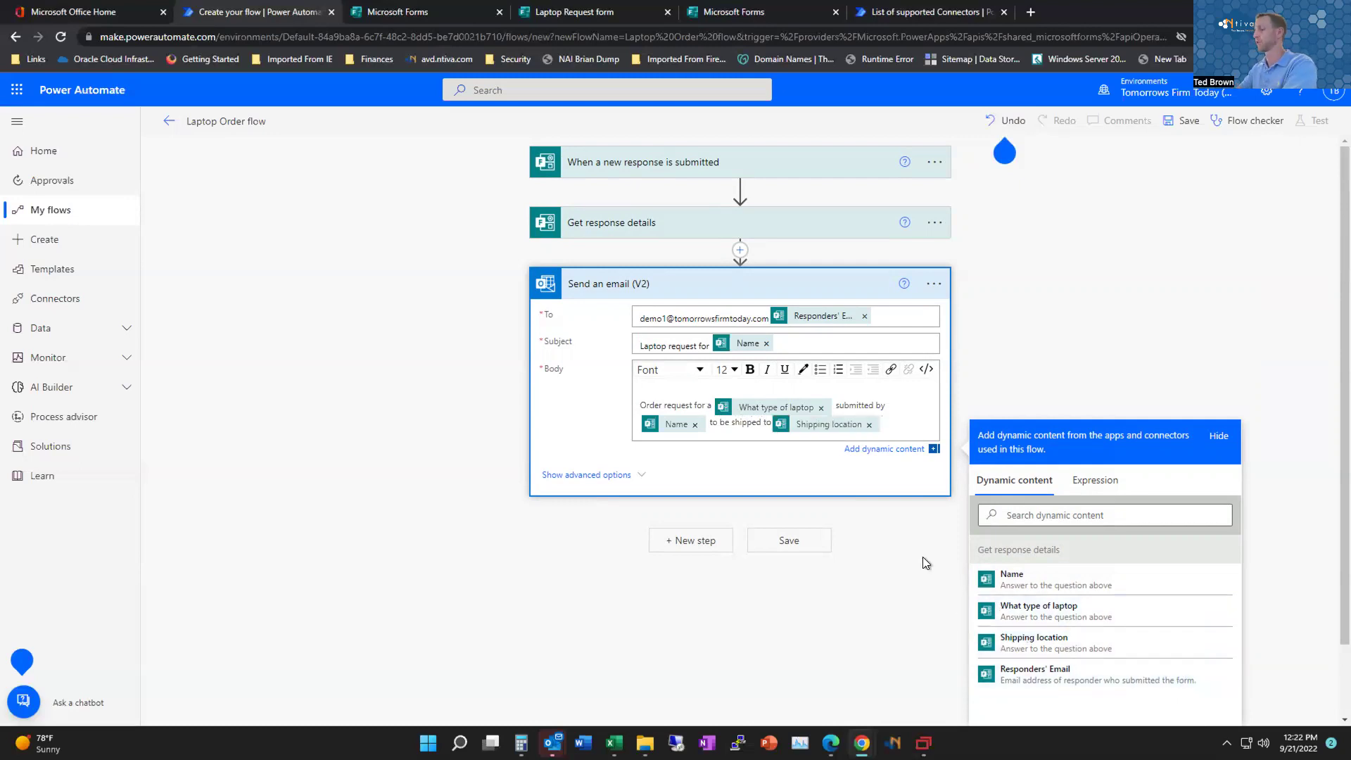
text(.)
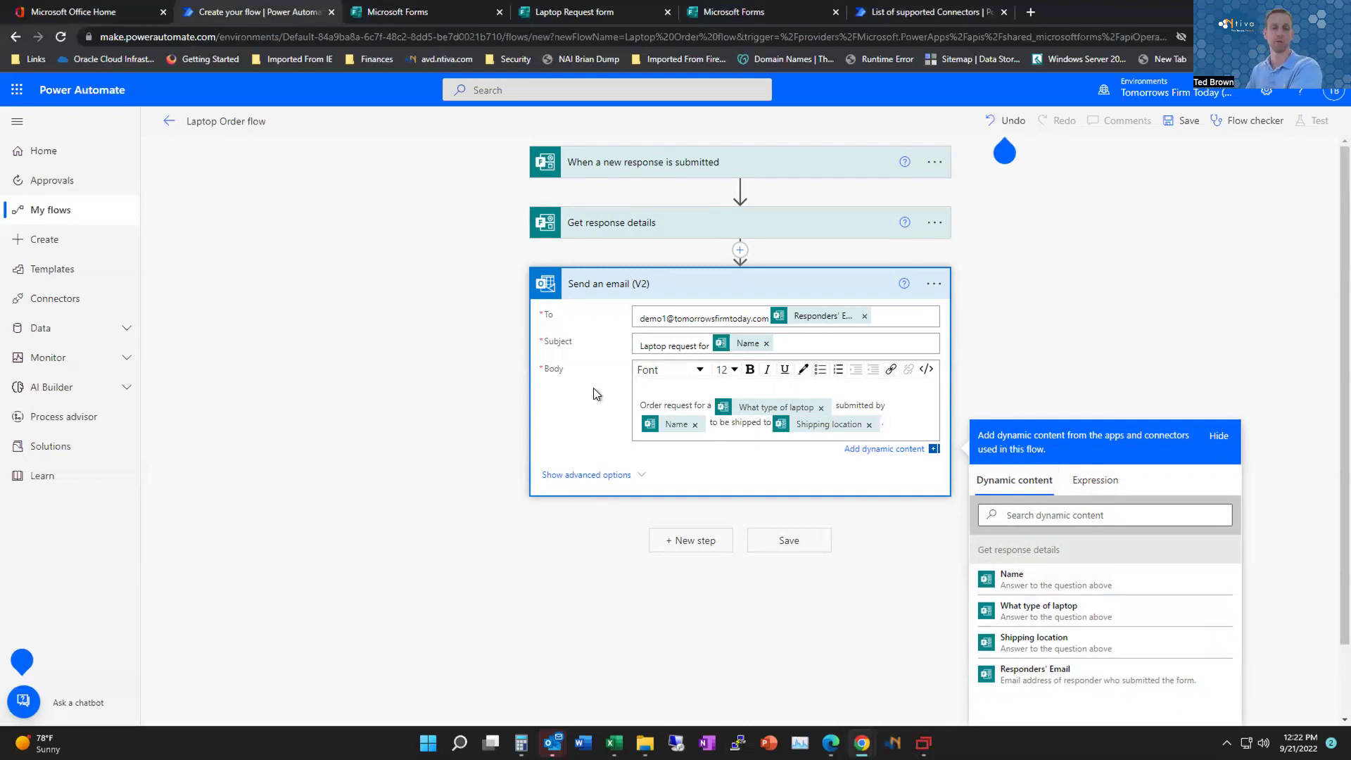
Step: Start a new flow step after the email action and search the available operations for "excel"
click(685, 540)
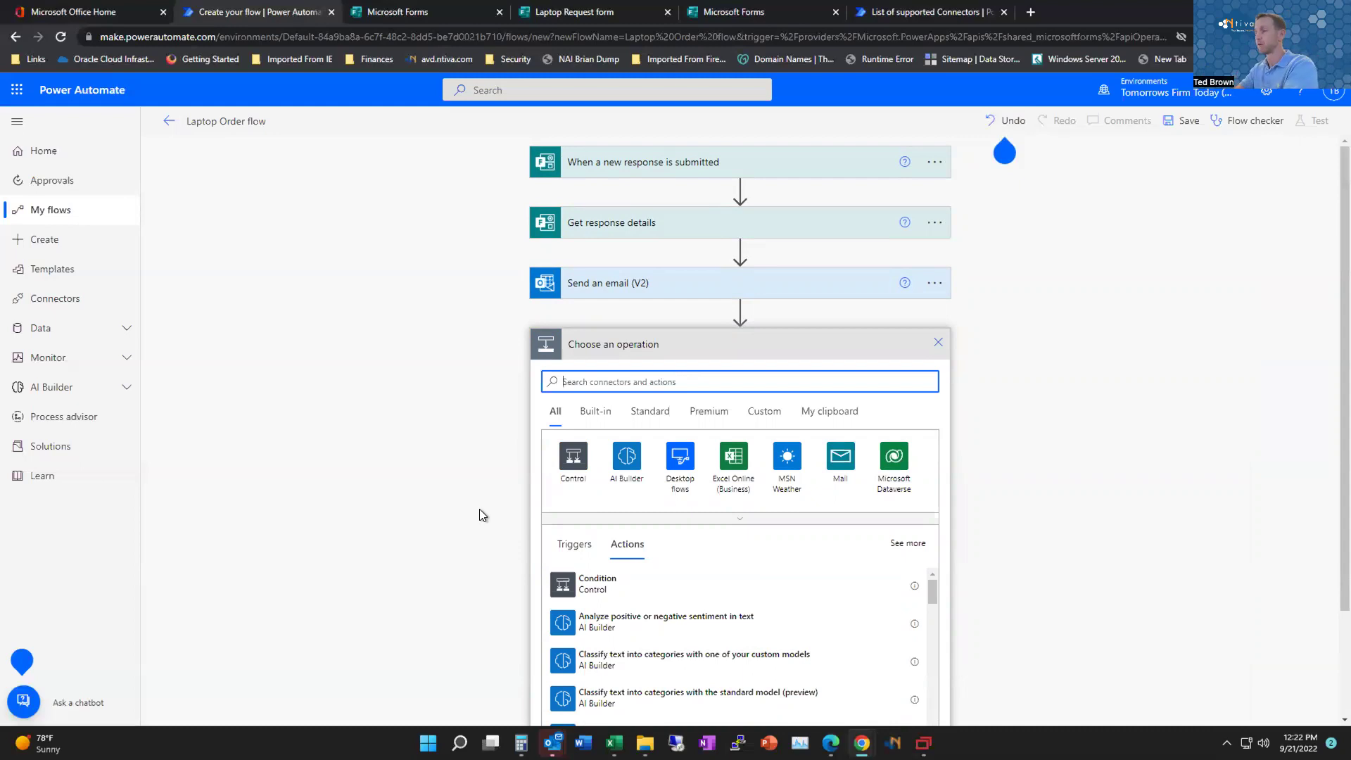
text(ex)
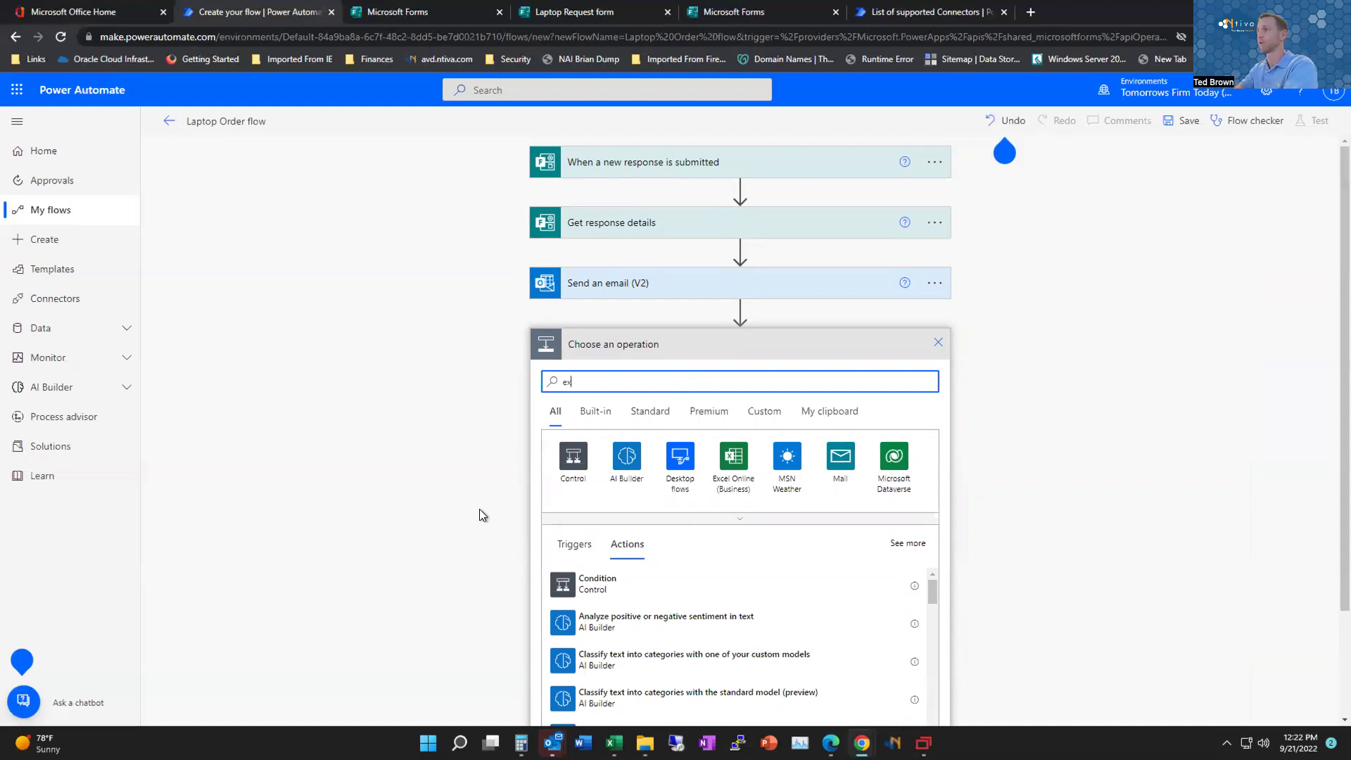
text(ceal)
key(BackSpace)
key(BackSpace)
text(l)
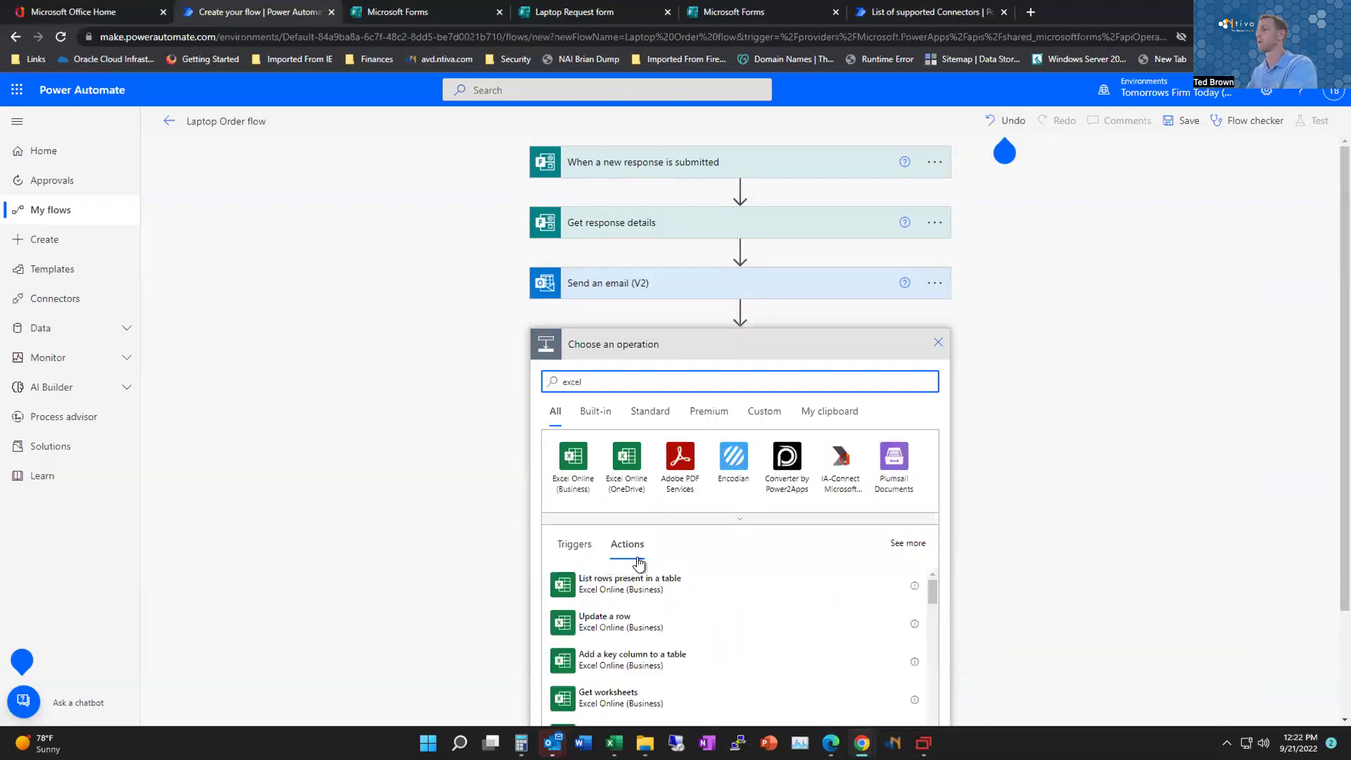
Step: Move the browser window aside to examine the Laptop Orders workbook's table columns in the virtual machine, and maximize the browser again
right_click(950, 142)
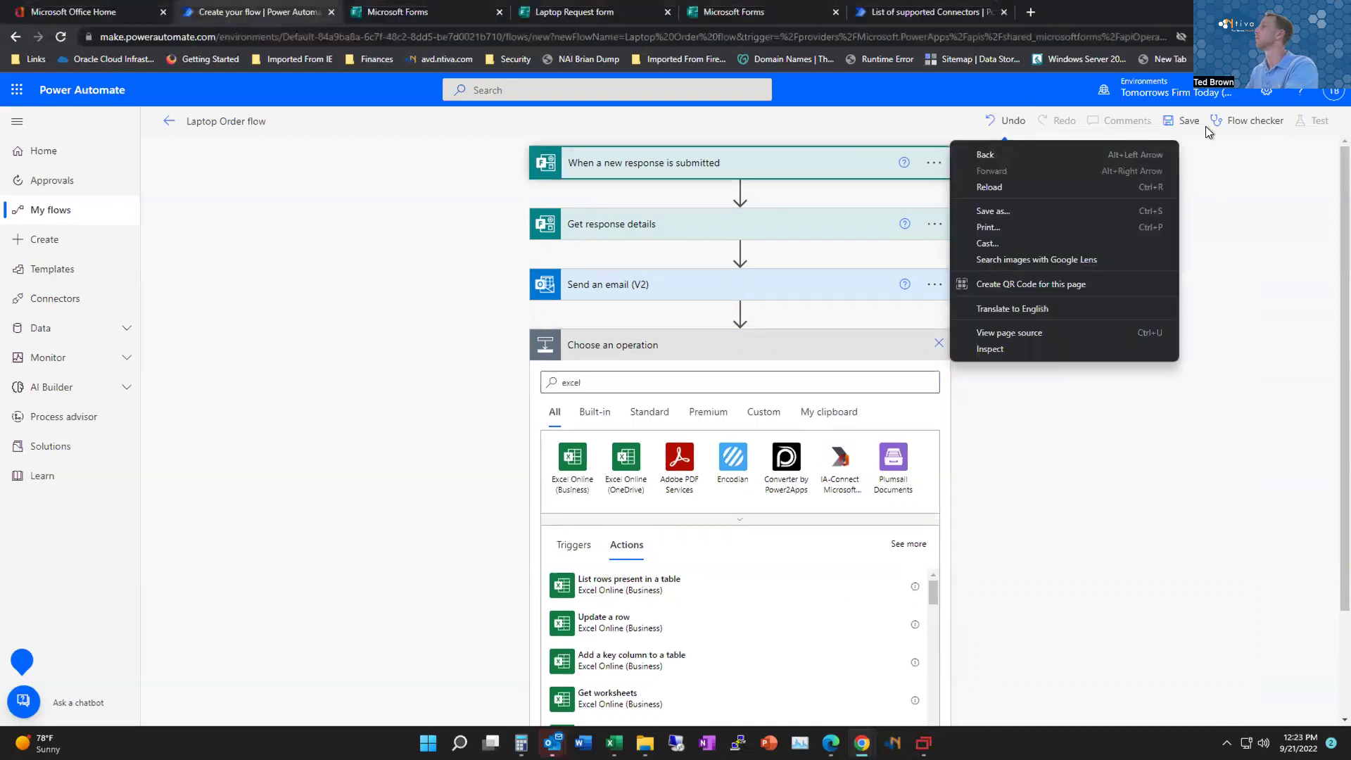
drag(1153, 14, 1350, 353)
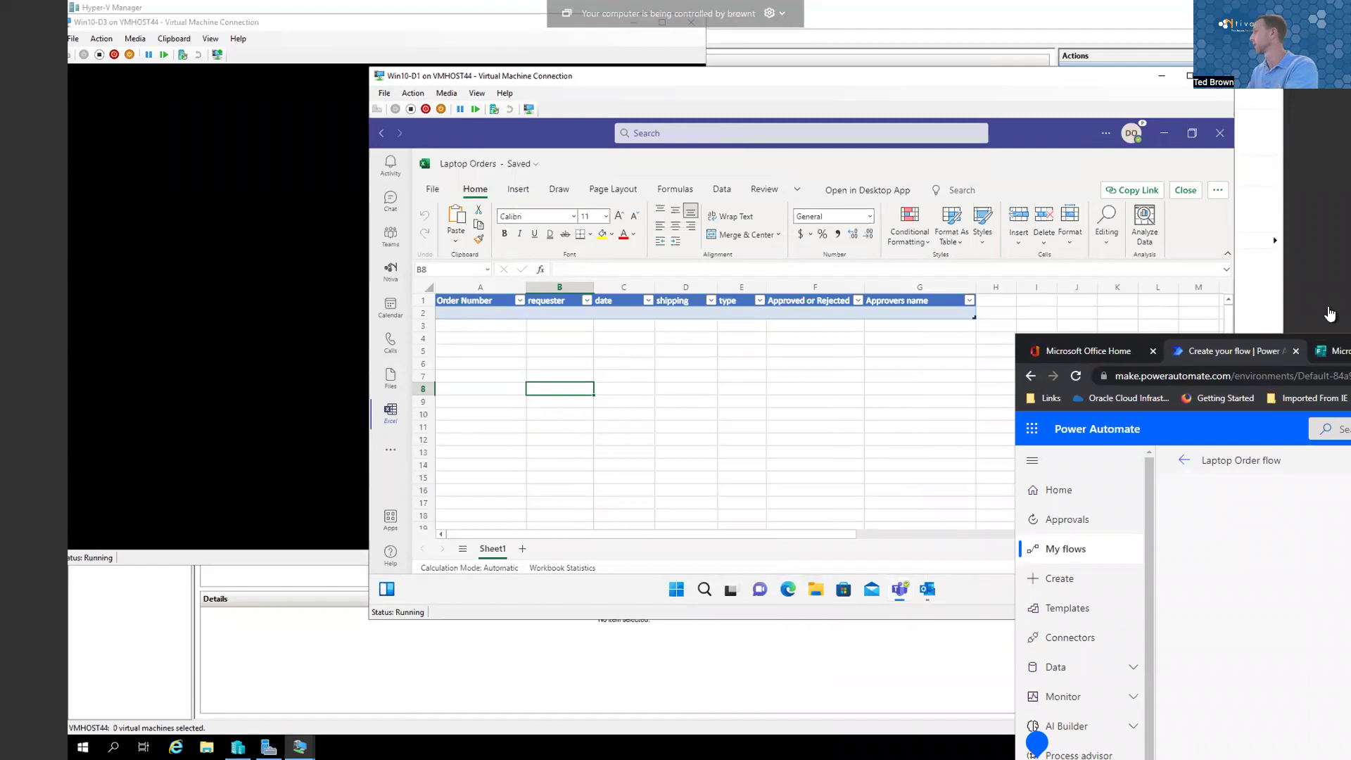
drag(1350, 343, 1024, 220)
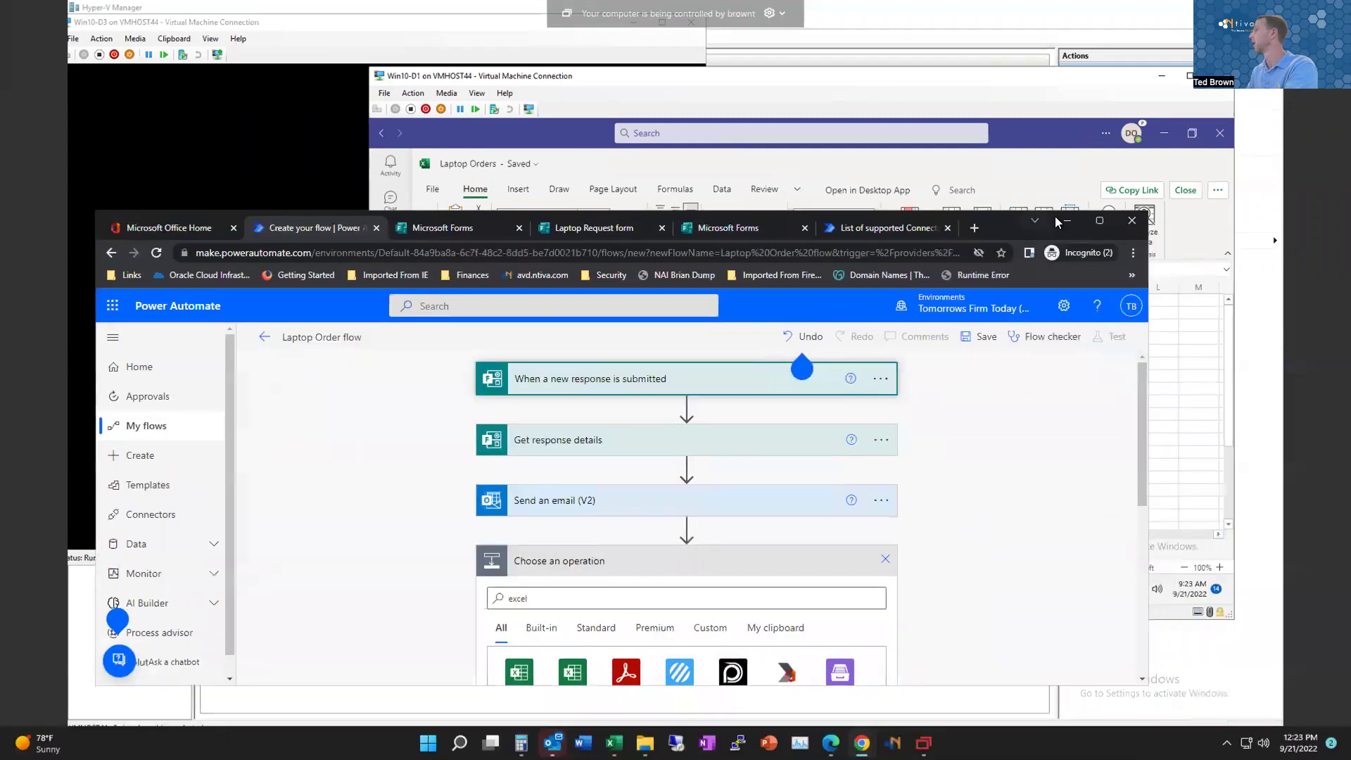
click(1099, 223)
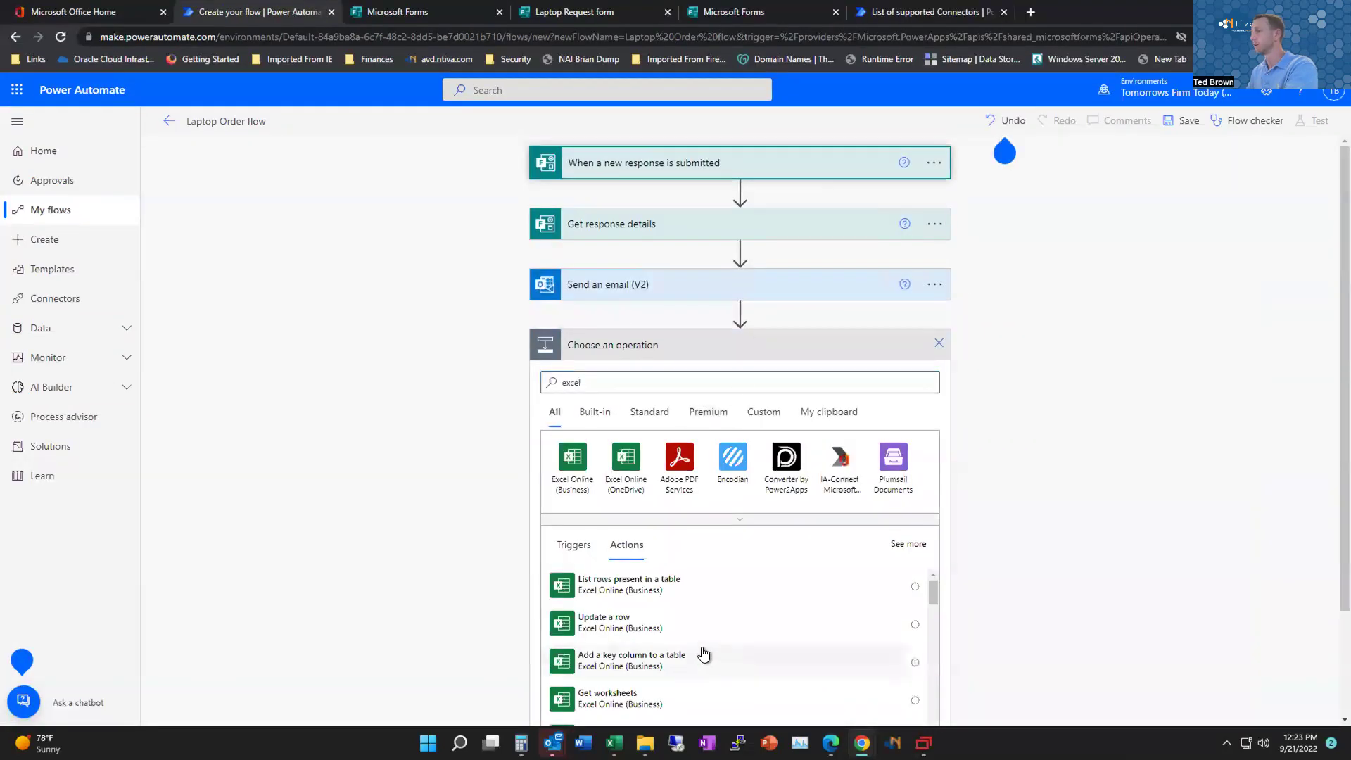
Step: Add the Excel Online (Business) action "Add a row into a table" to the flow
scroll(682, 651, down, 2)
scroll(690, 657, up, 2)
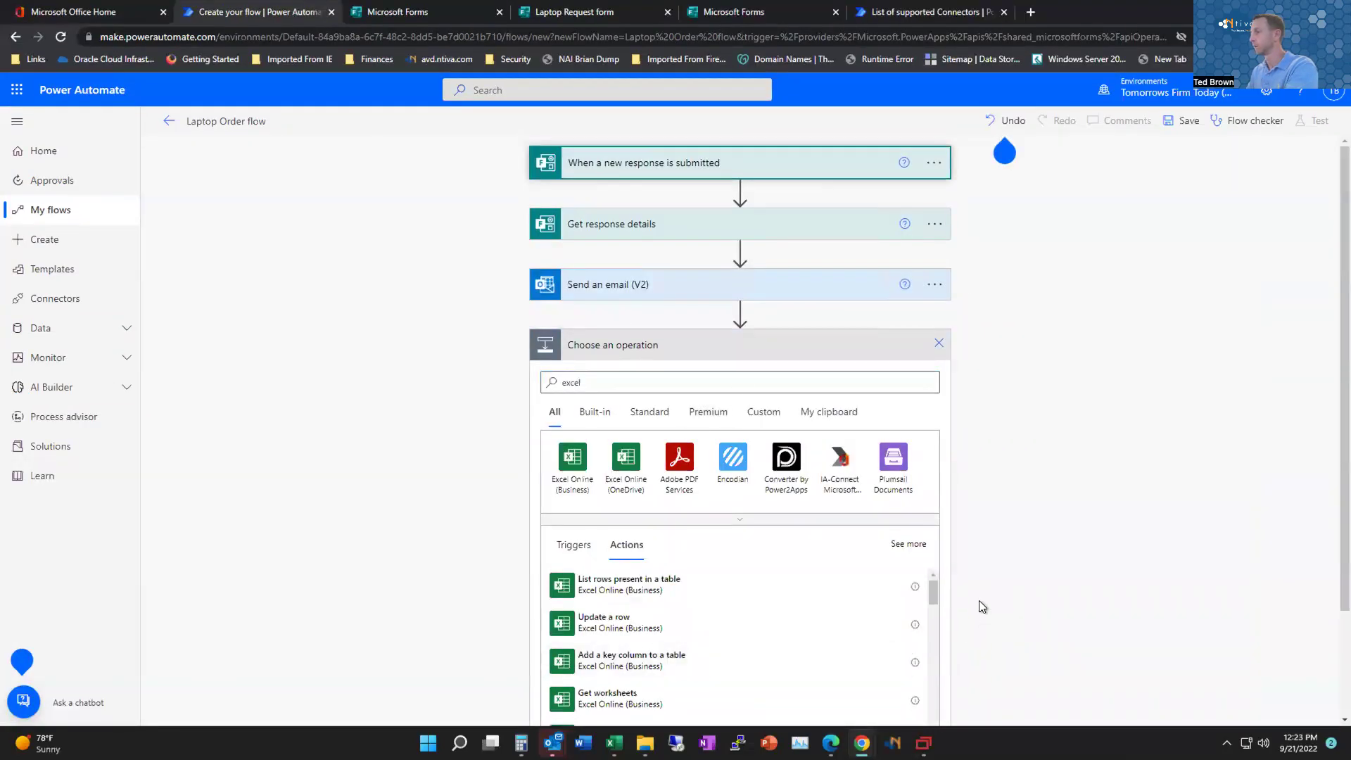
drag(935, 588, 923, 617)
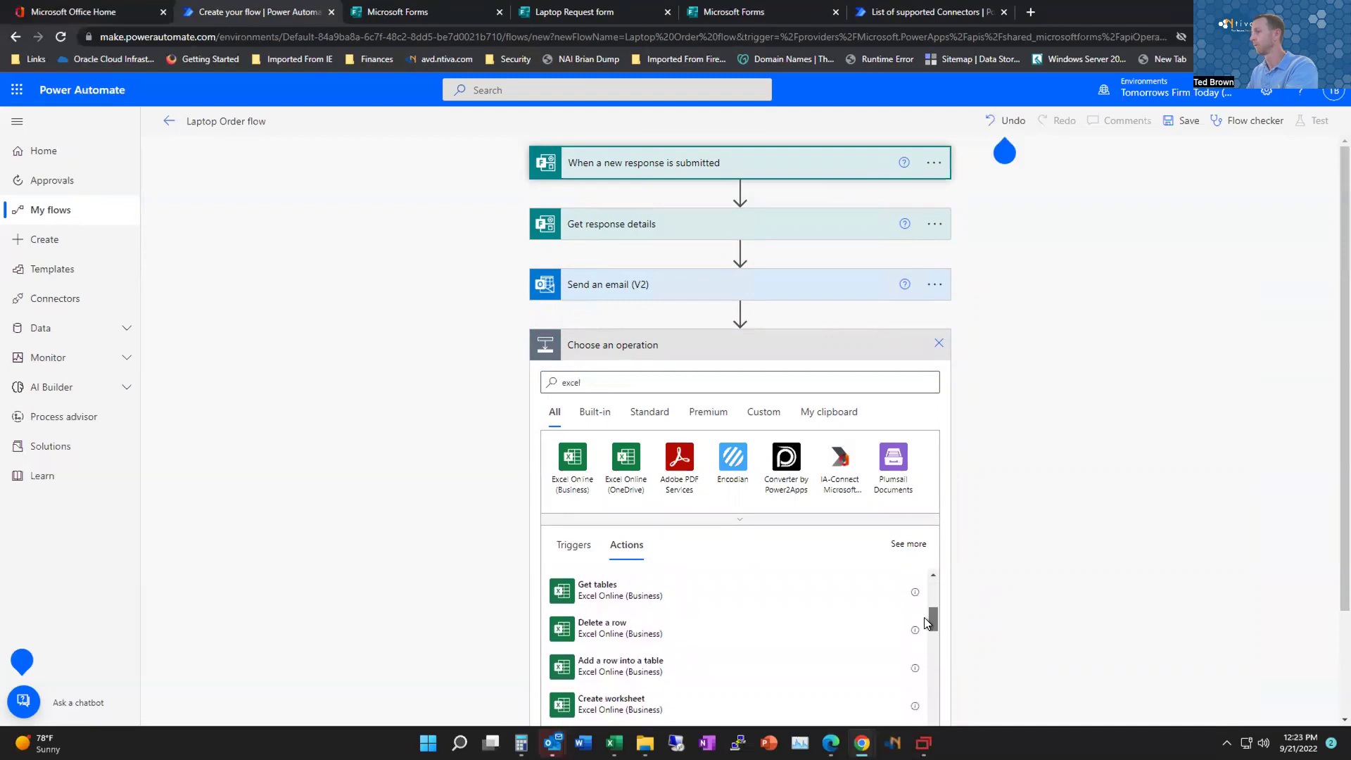
click(676, 668)
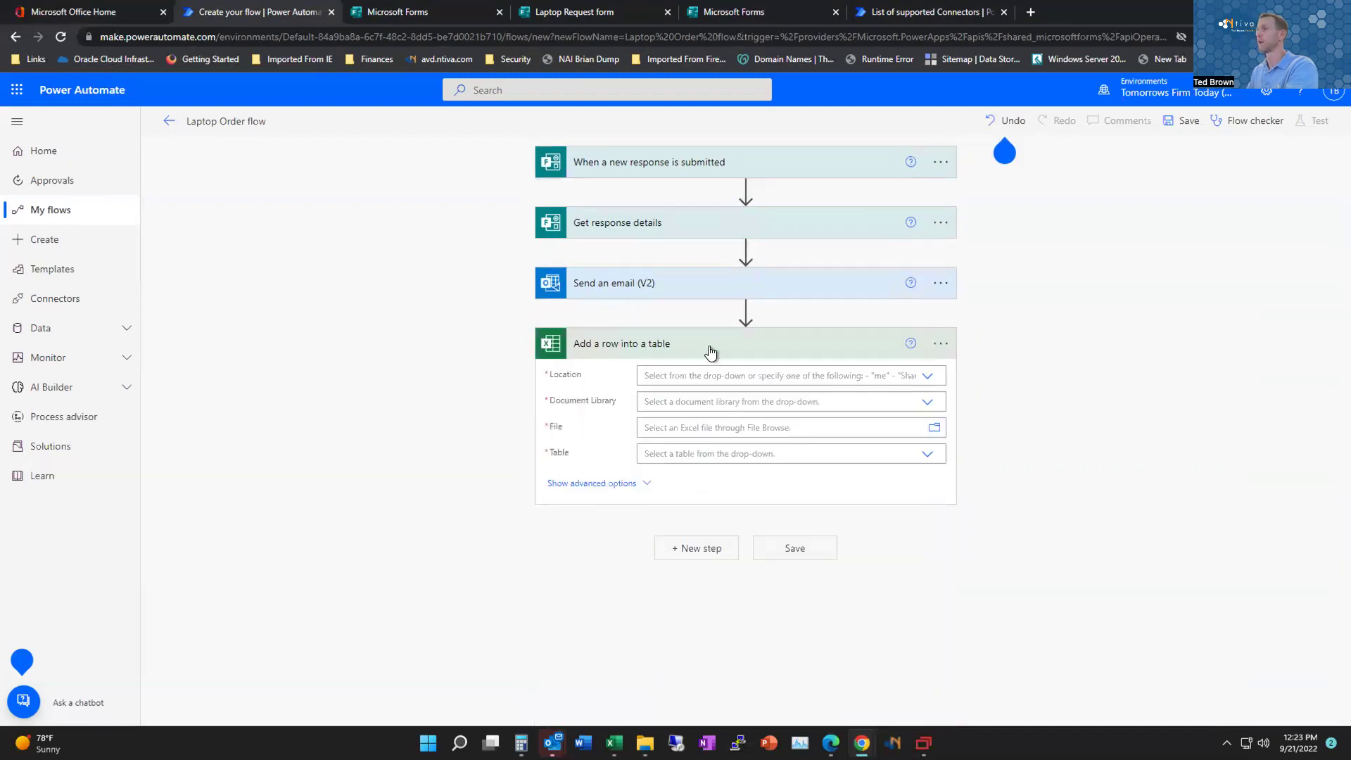
Step: Set the Location of the "Add a row into a table" action to "SharePoint Site - Teams group"
click(926, 377)
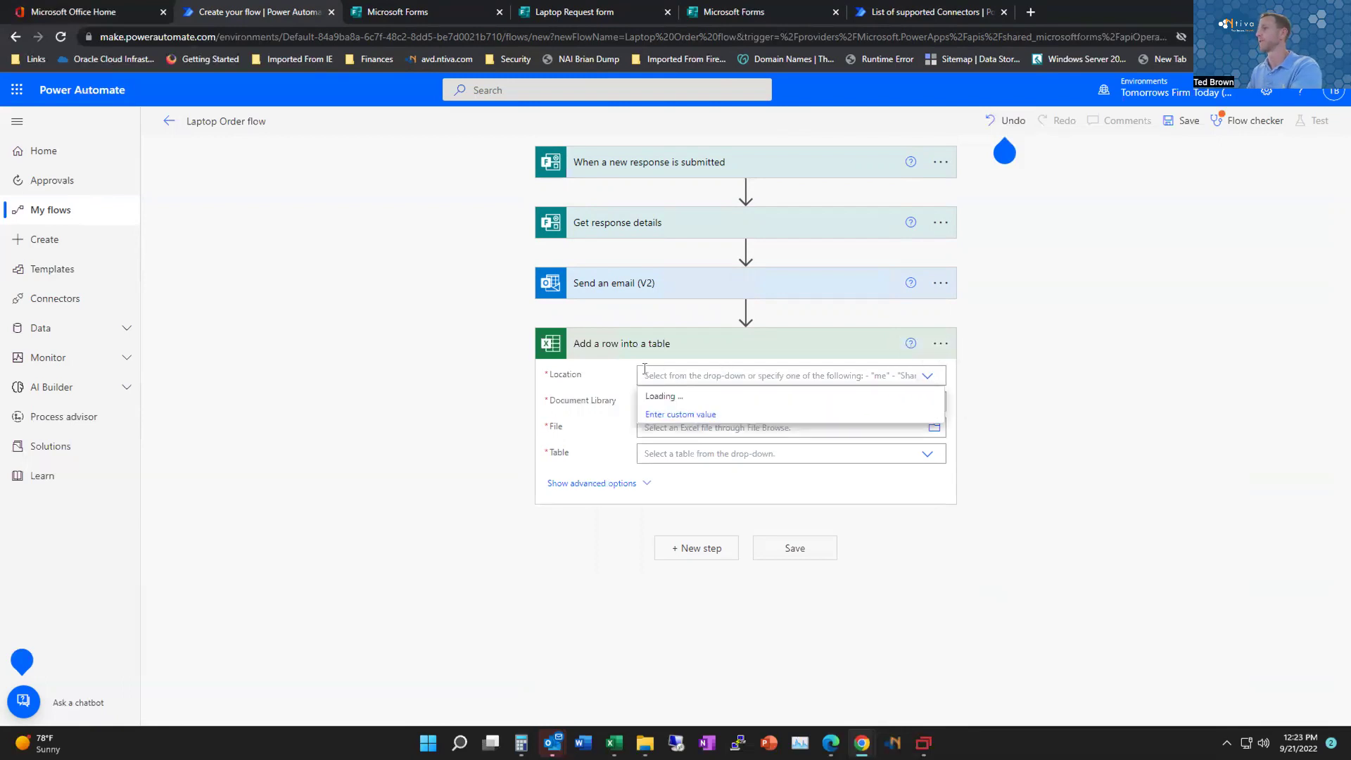
scroll(934, 468, down, 1)
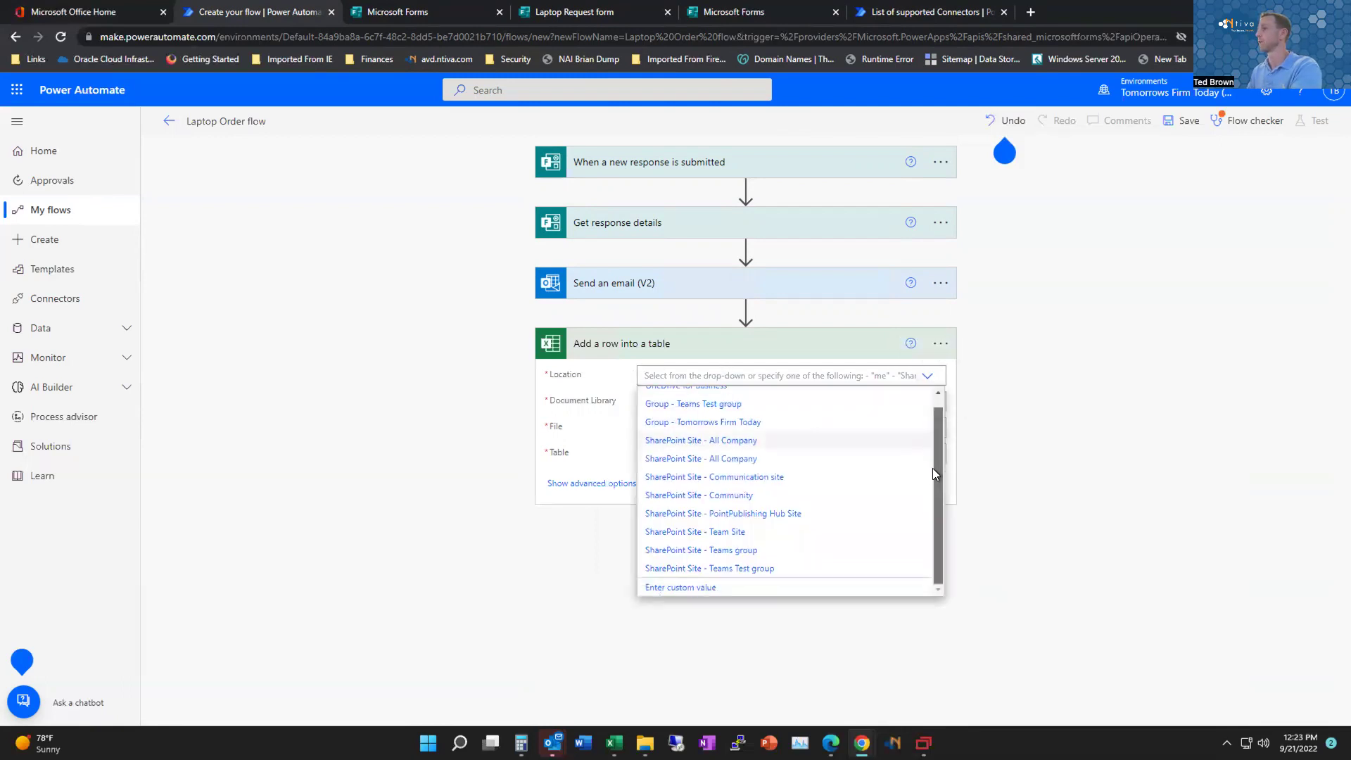
click(737, 556)
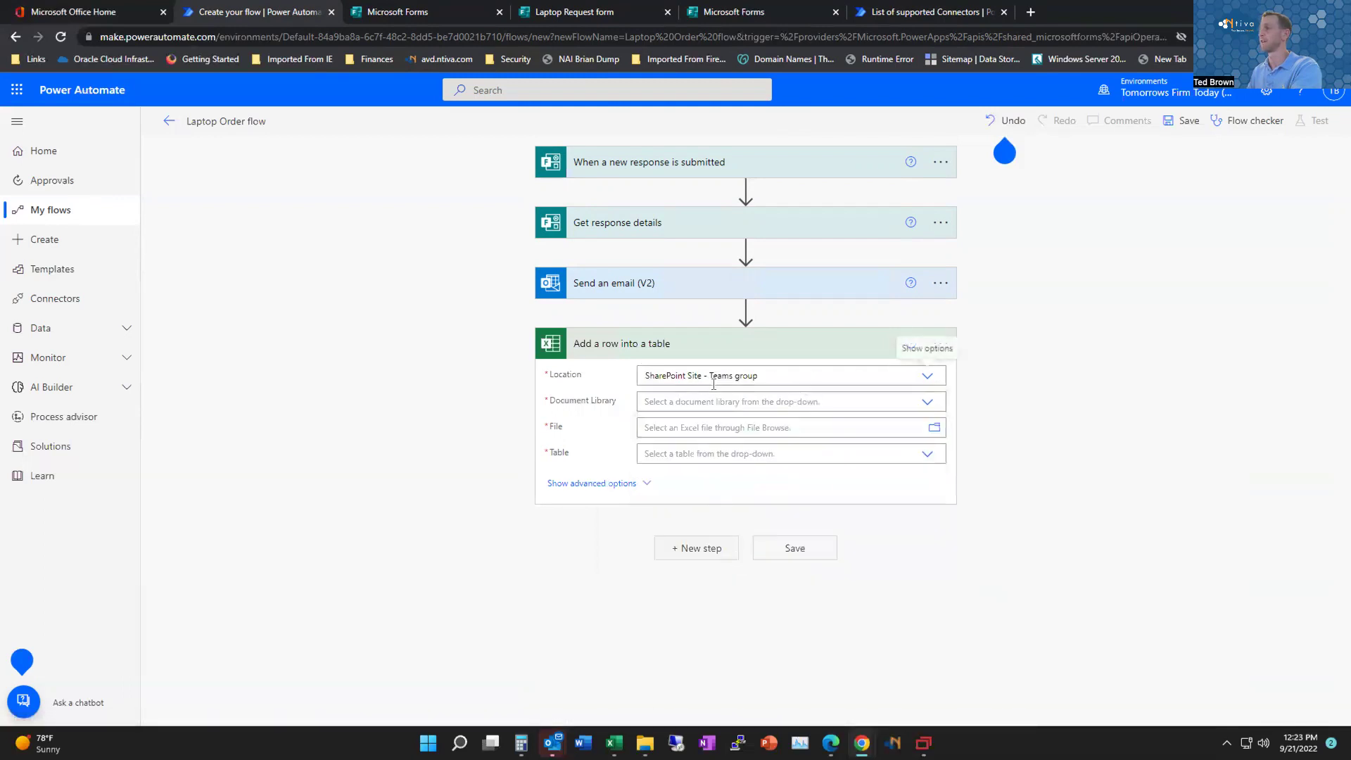
Step: Set the row action's Document Library to Documents, its File to /General/Laptop Orders.xlsx and its Table to Table1
click(911, 403)
click(662, 425)
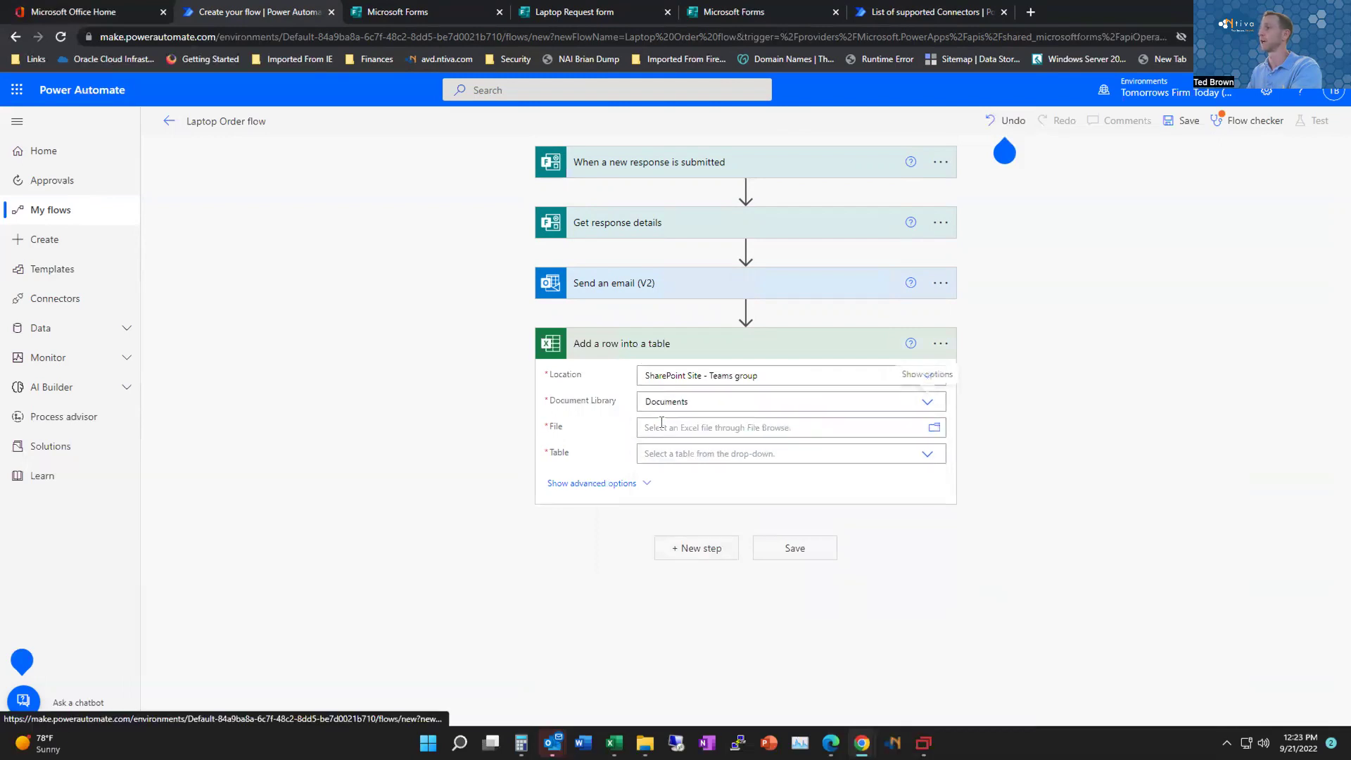
click(934, 428)
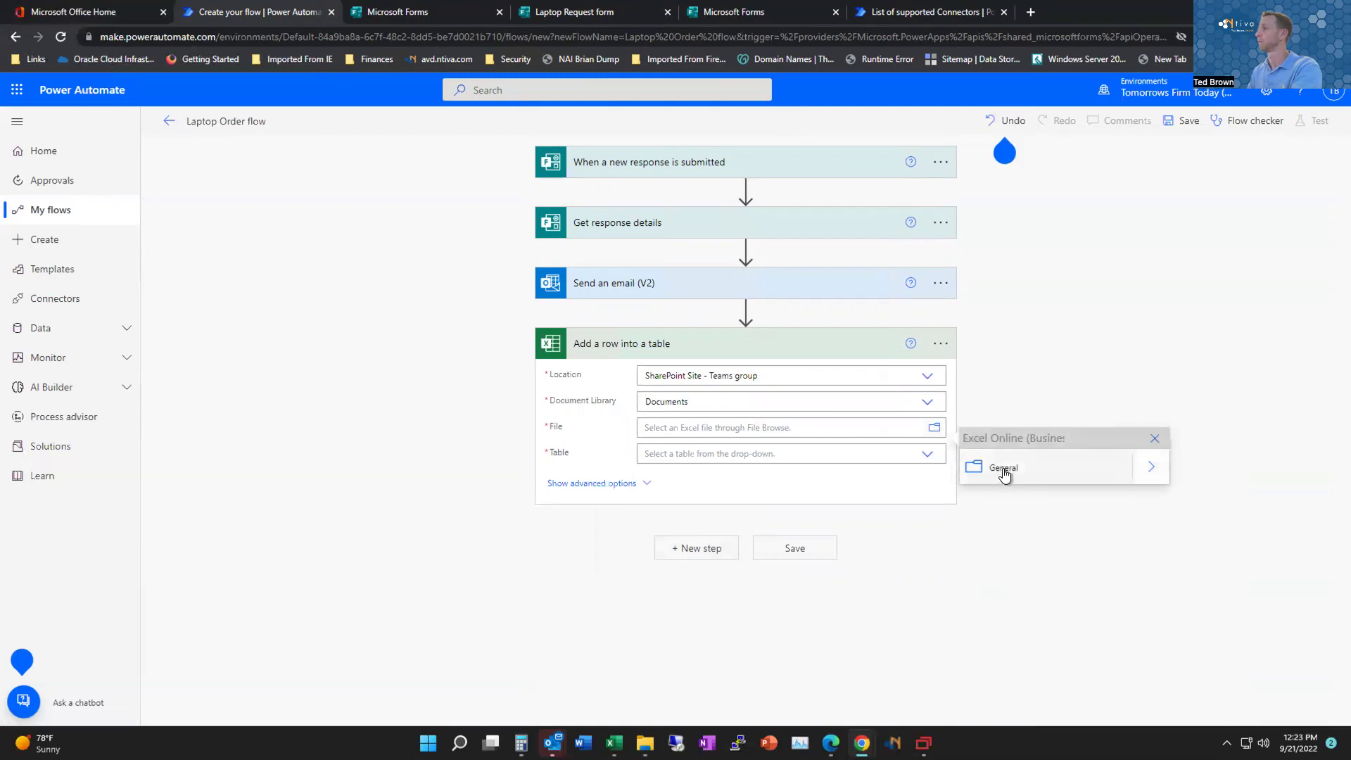
click(1150, 470)
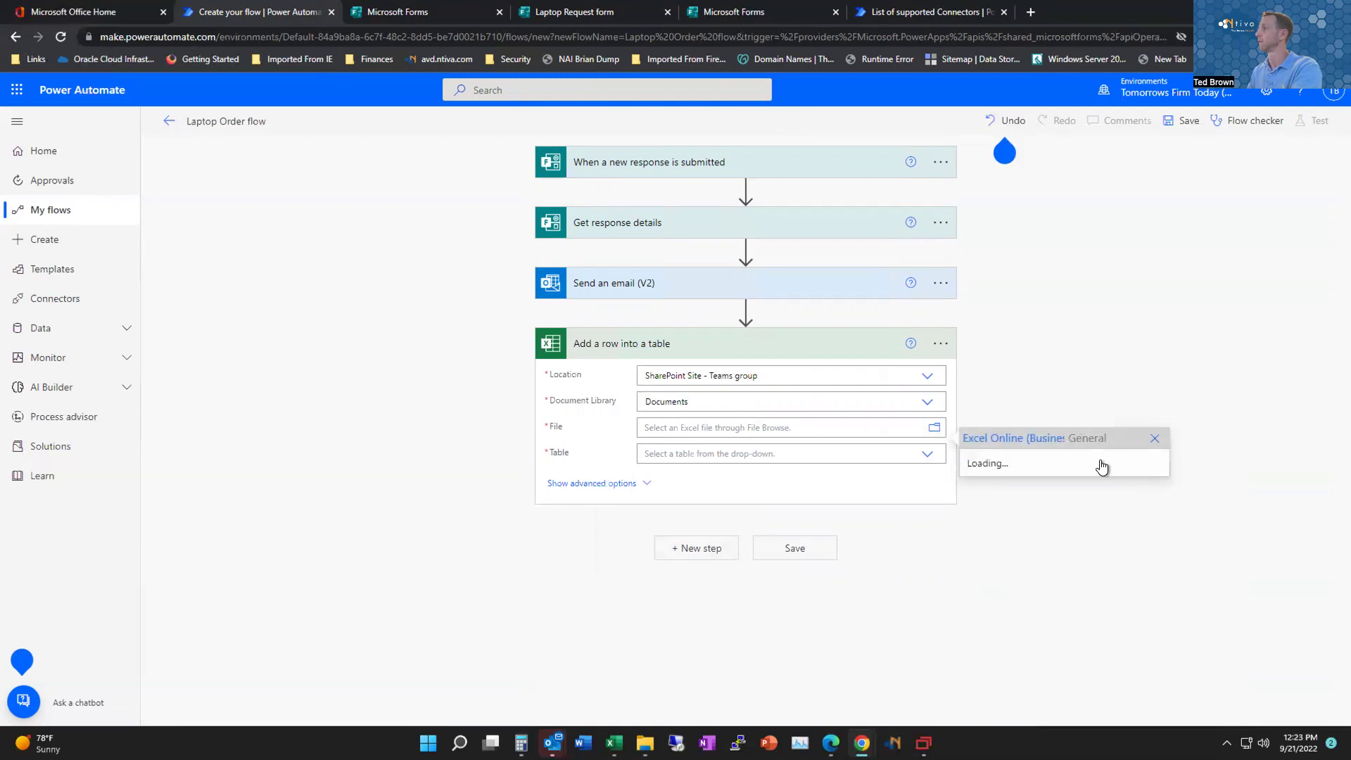
click(1030, 506)
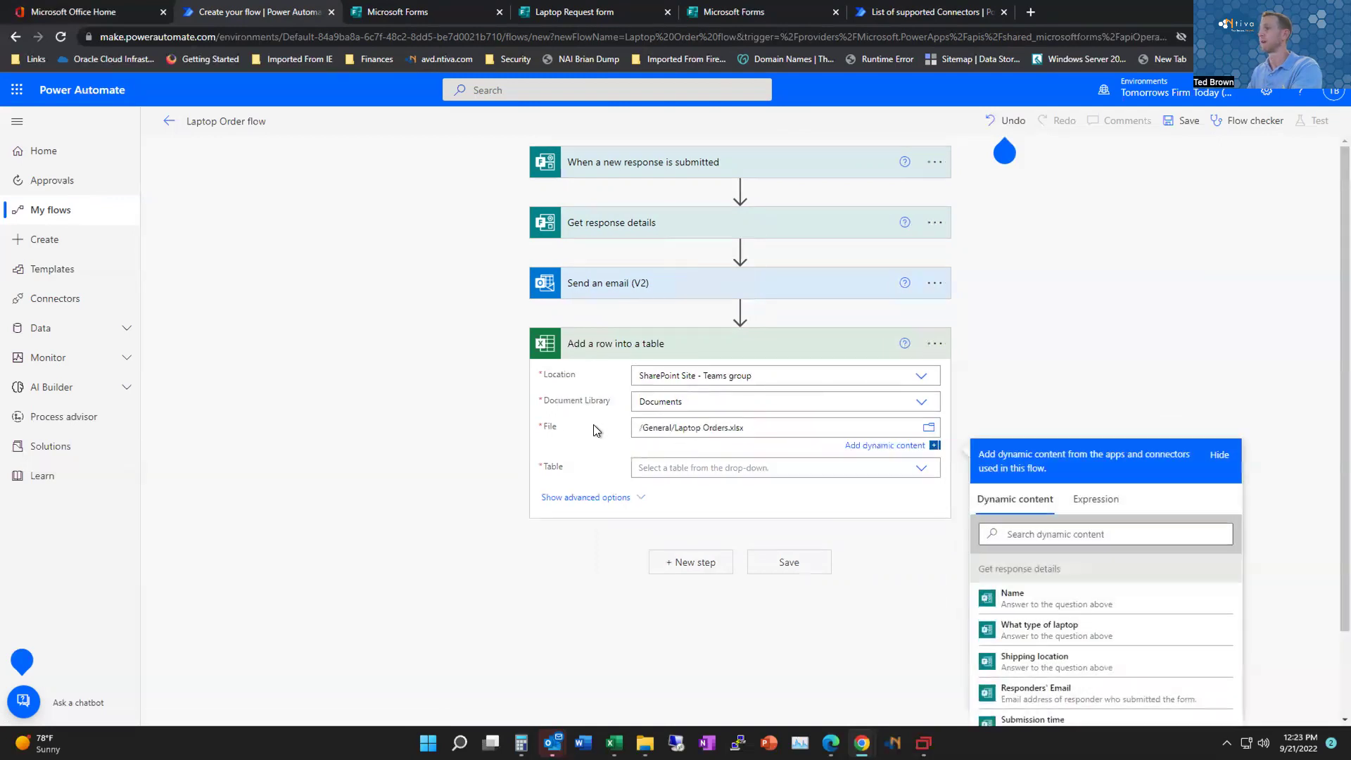
click(886, 470)
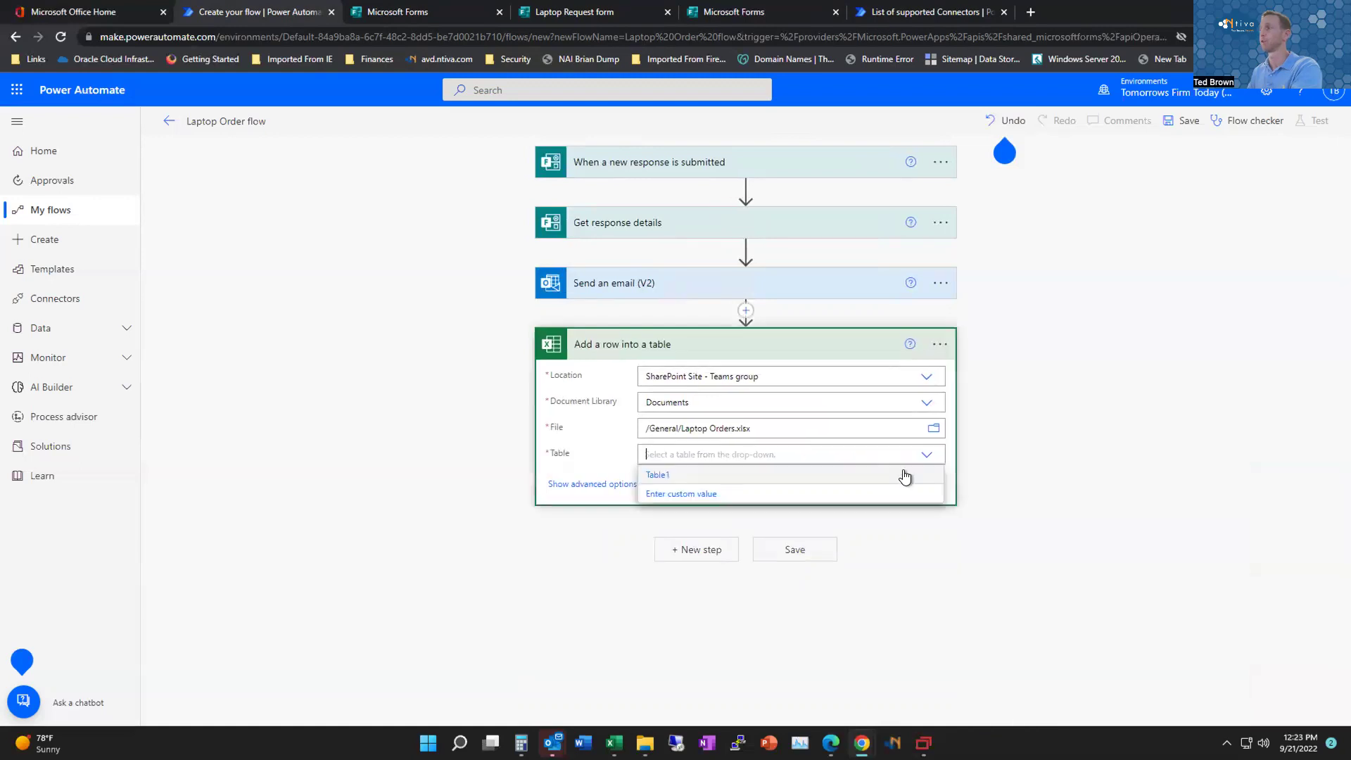
click(649, 477)
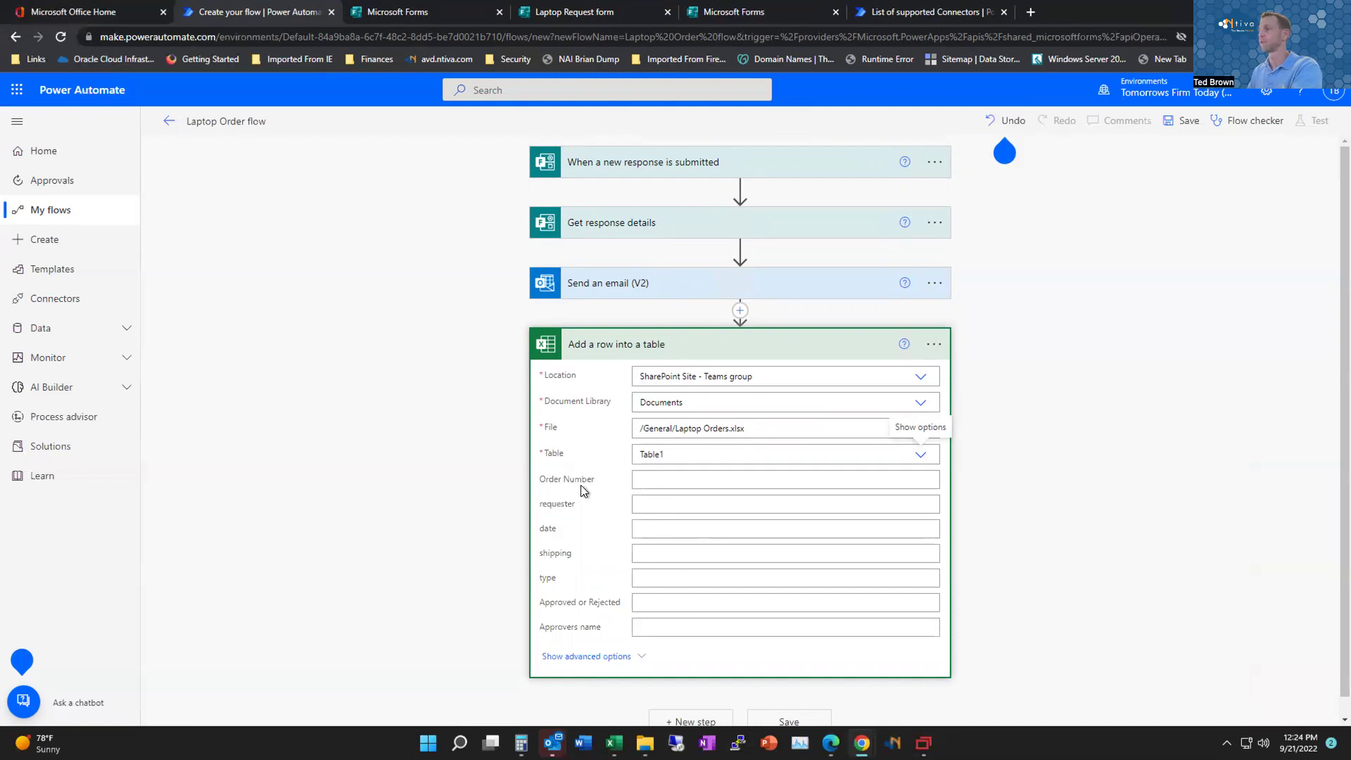
Step: Map the Order Number column to the Response Id dynamic value and the requester column to Name
click(660, 479)
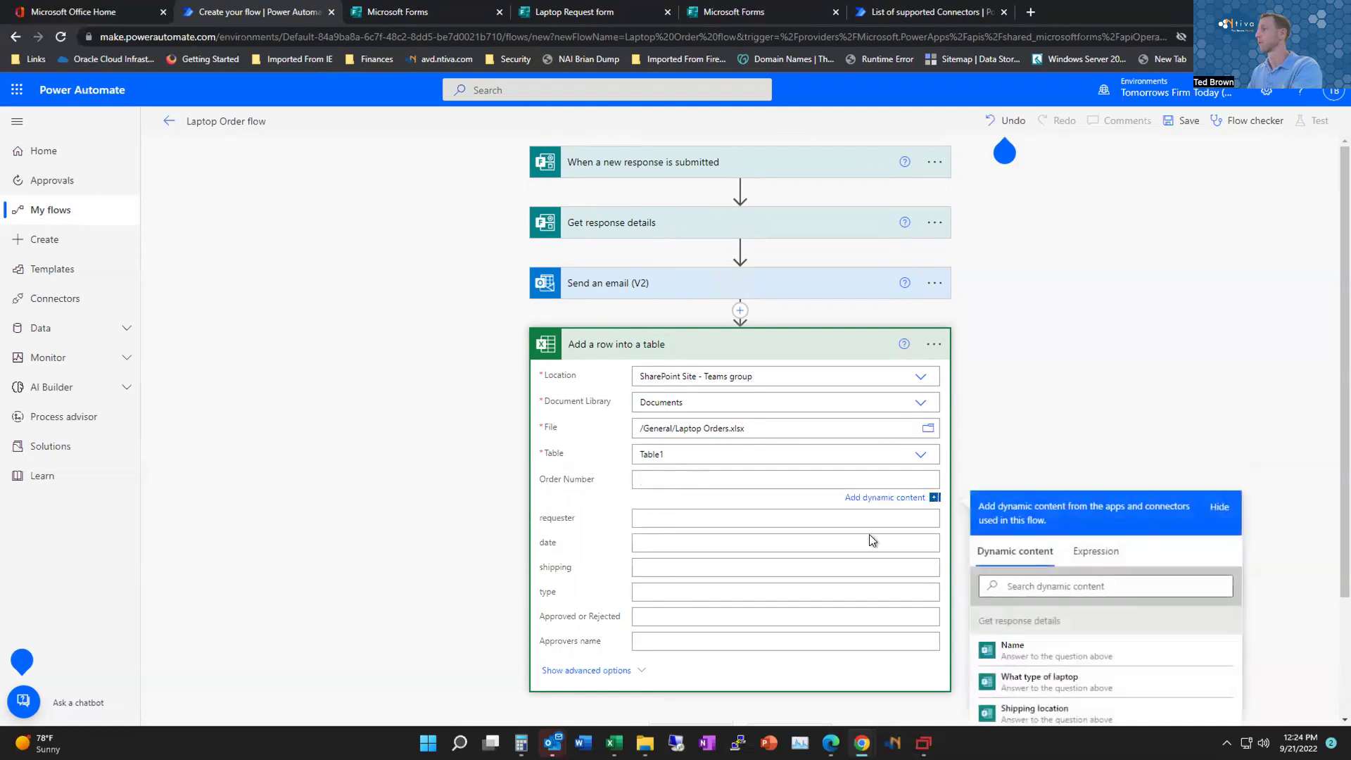
scroll(1326, 563, down, 2)
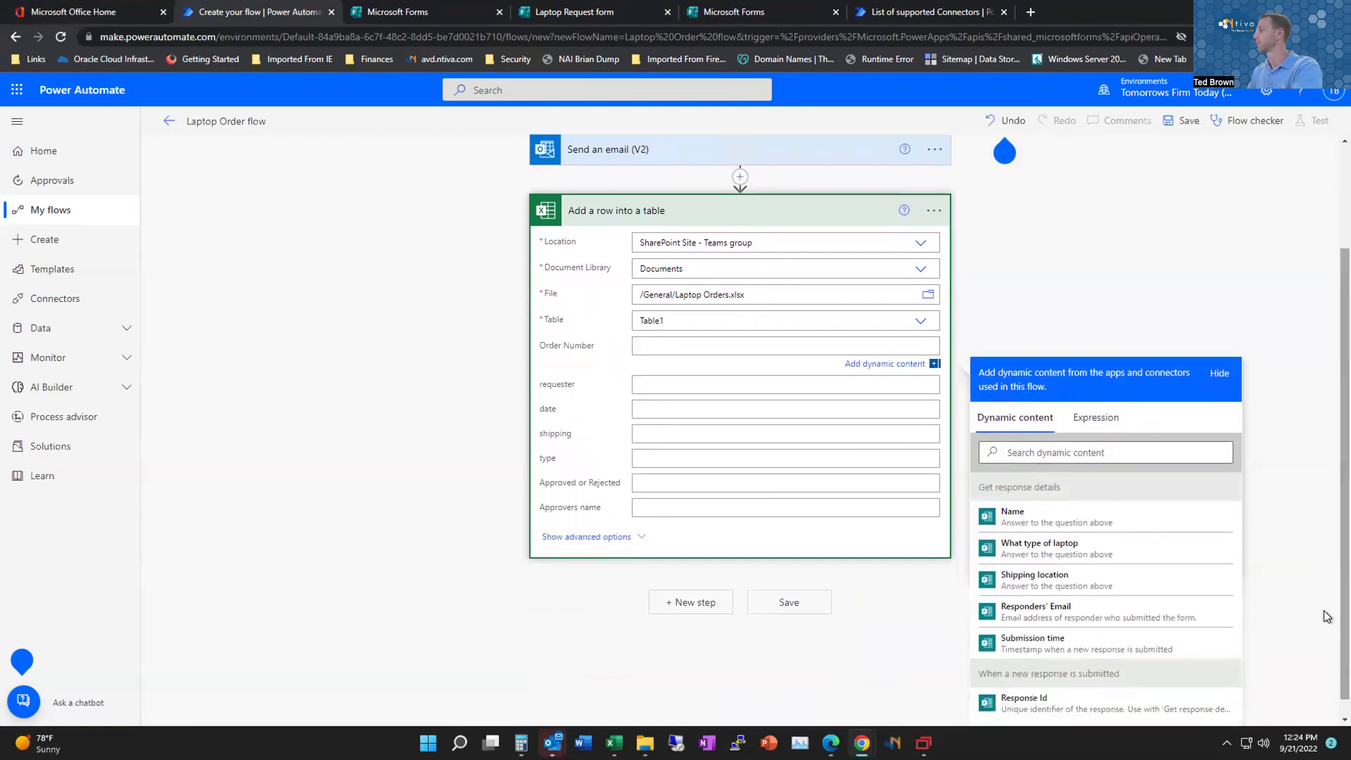
scroll(1104, 527, down, 1)
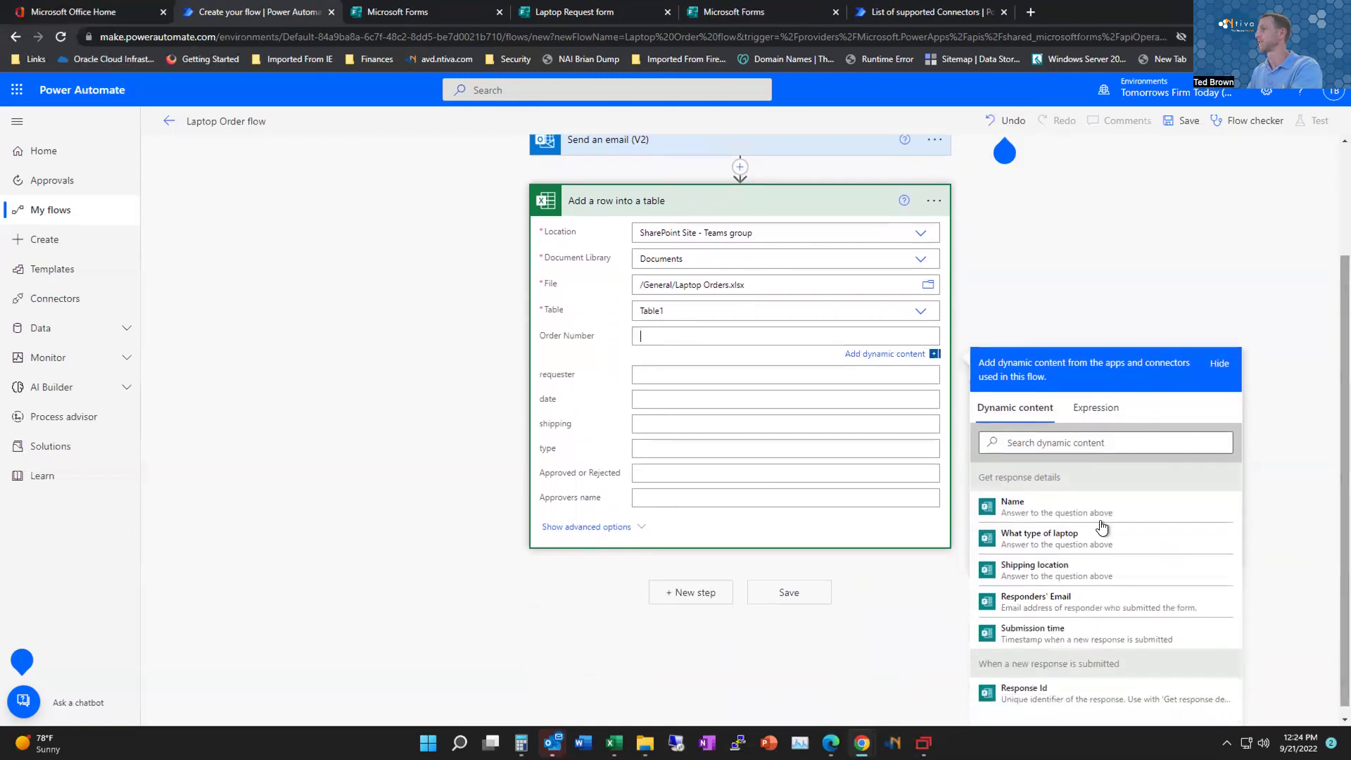
click(1022, 695)
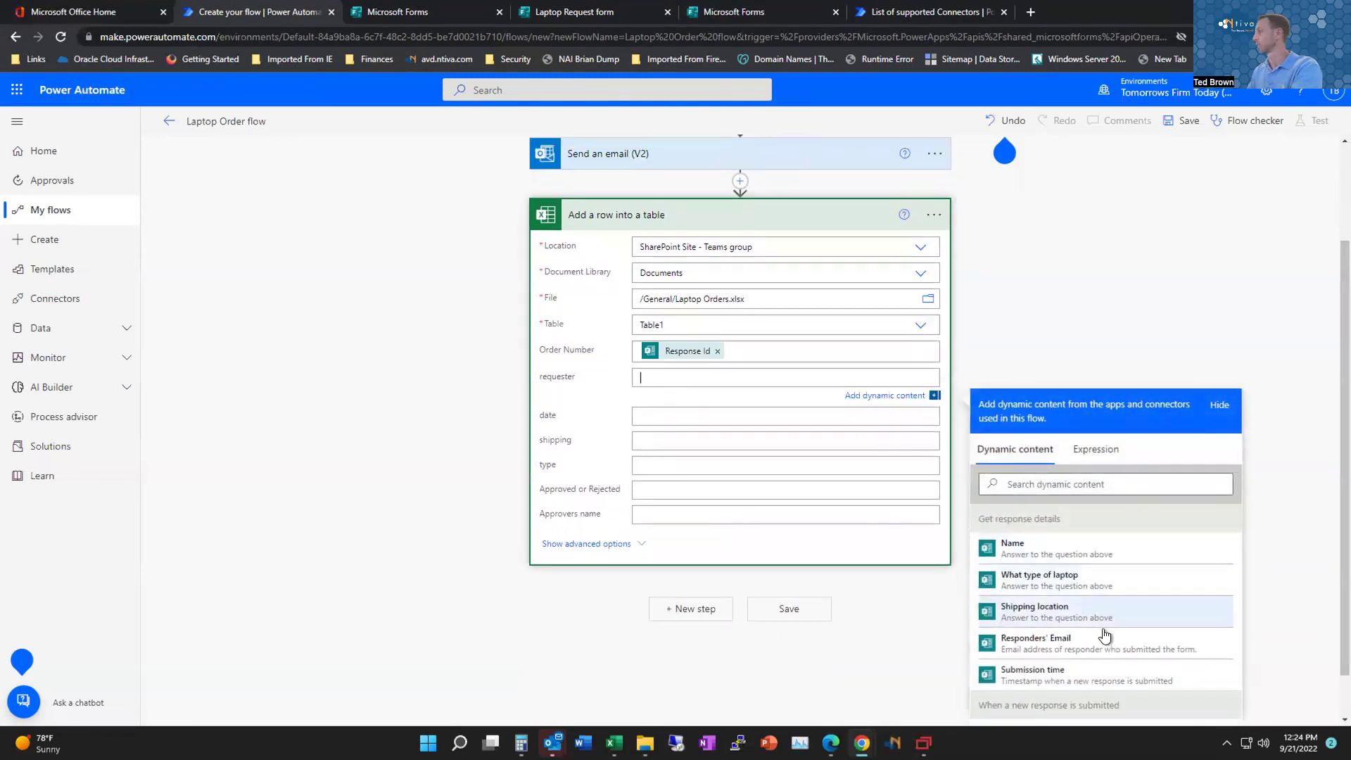
click(1073, 561)
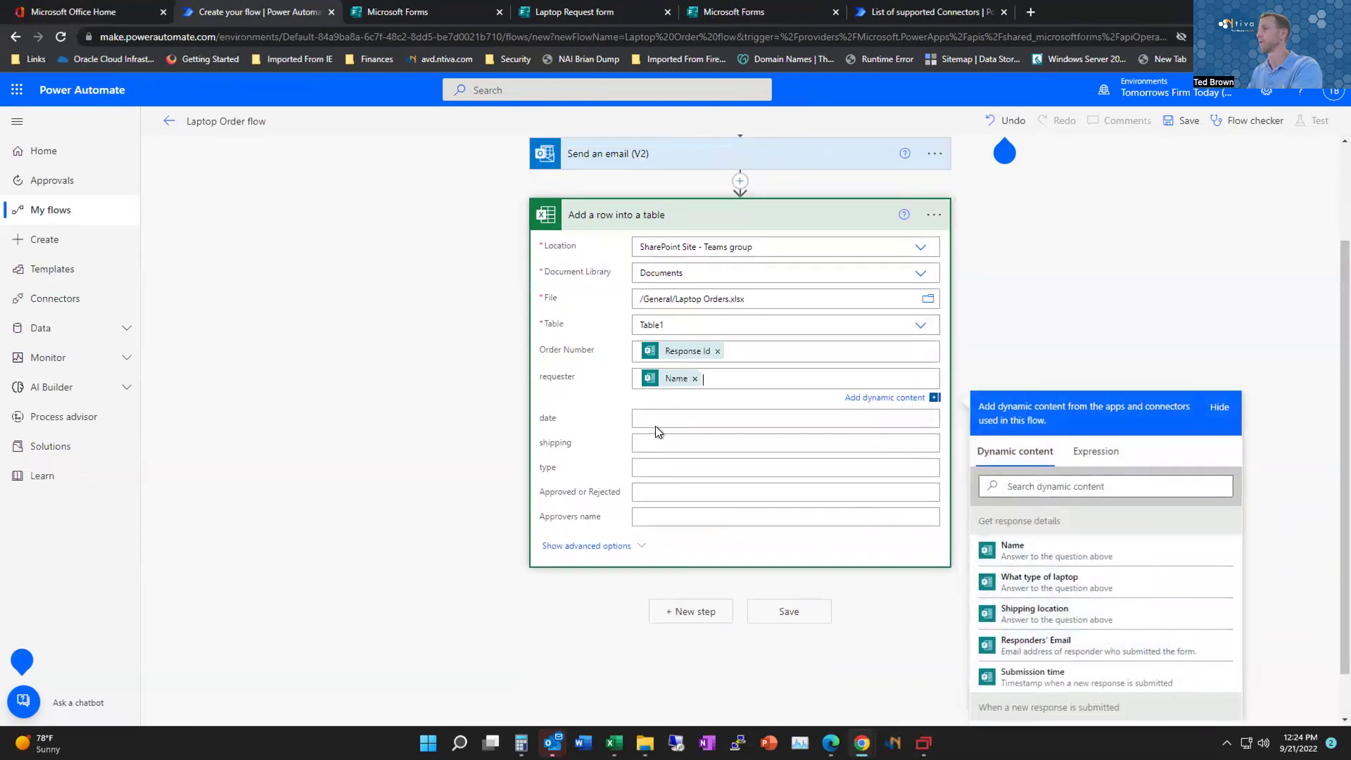
Step: Map the date column to Submission time, shipping to Shipping location and type to What type of laptop, and save the flow
click(677, 423)
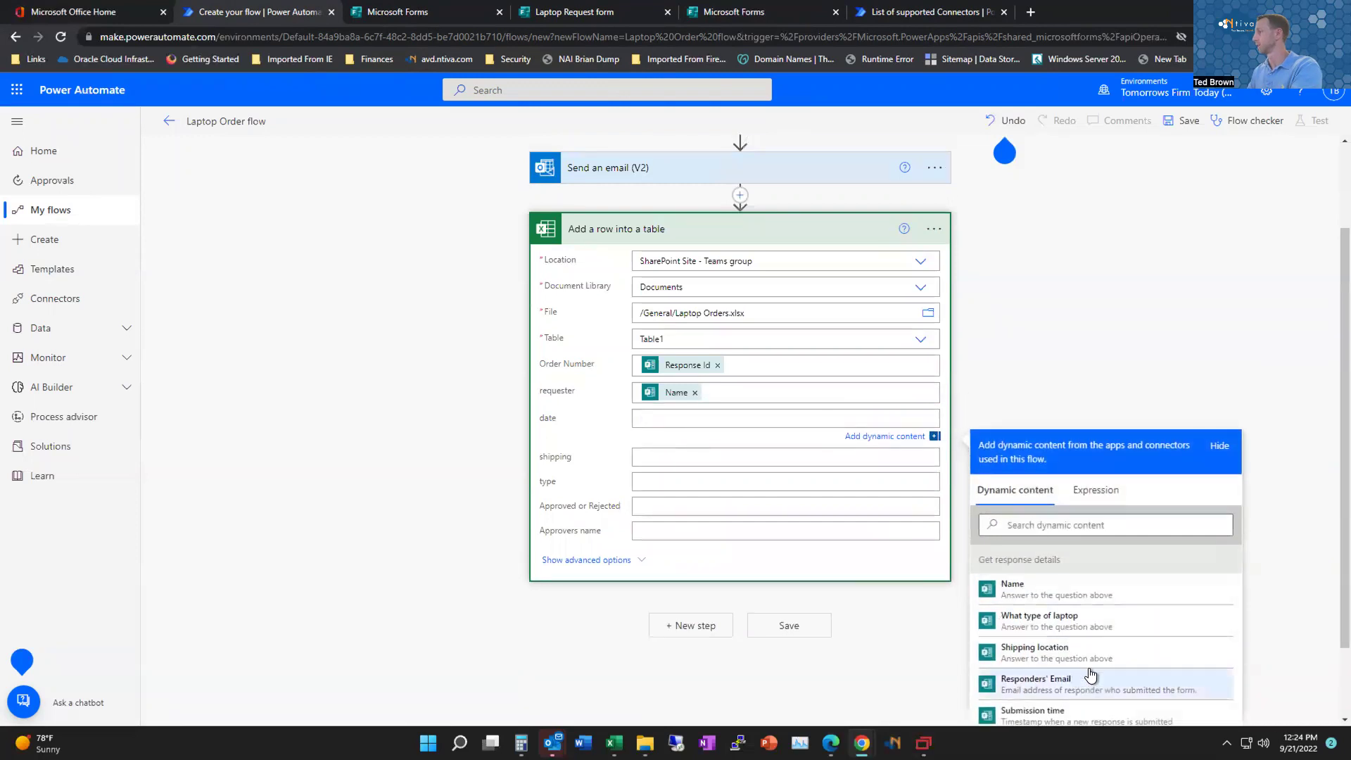
click(1119, 725)
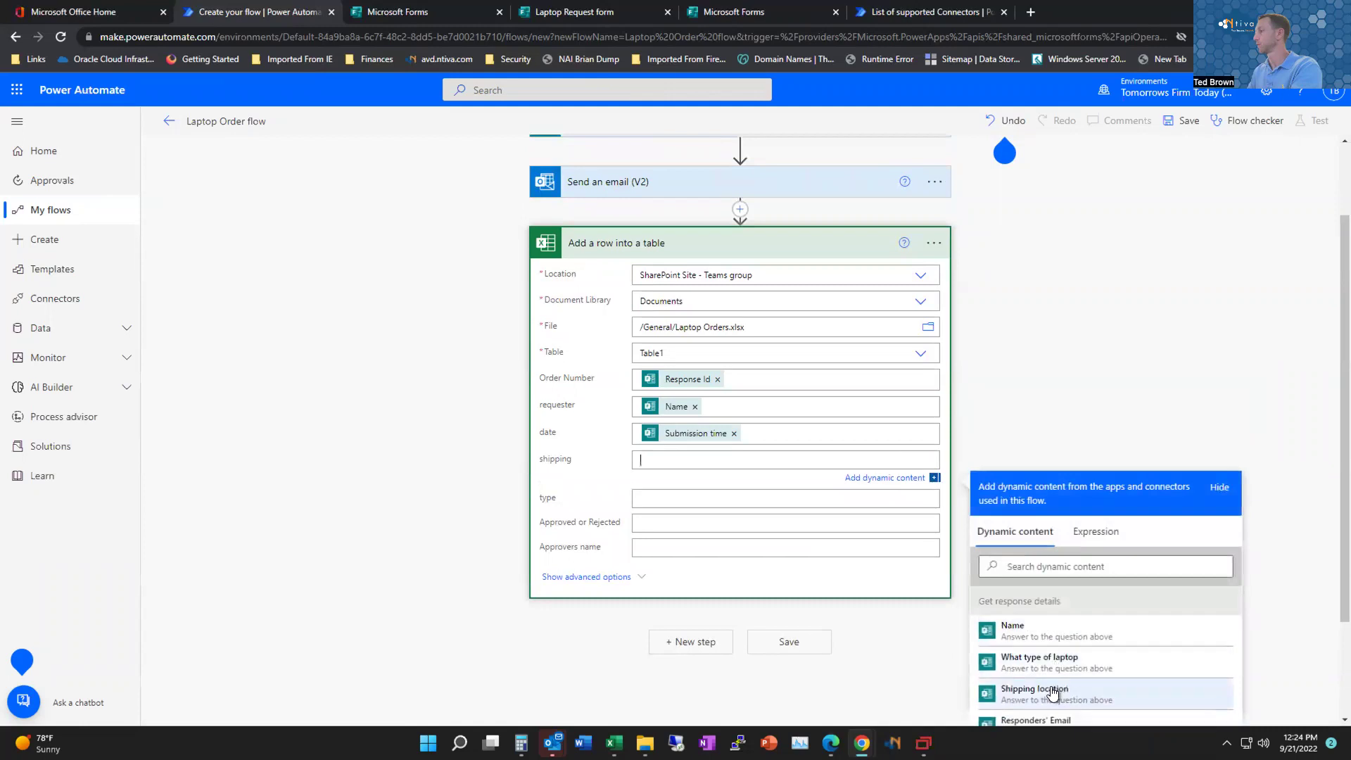
click(1053, 692)
click(649, 494)
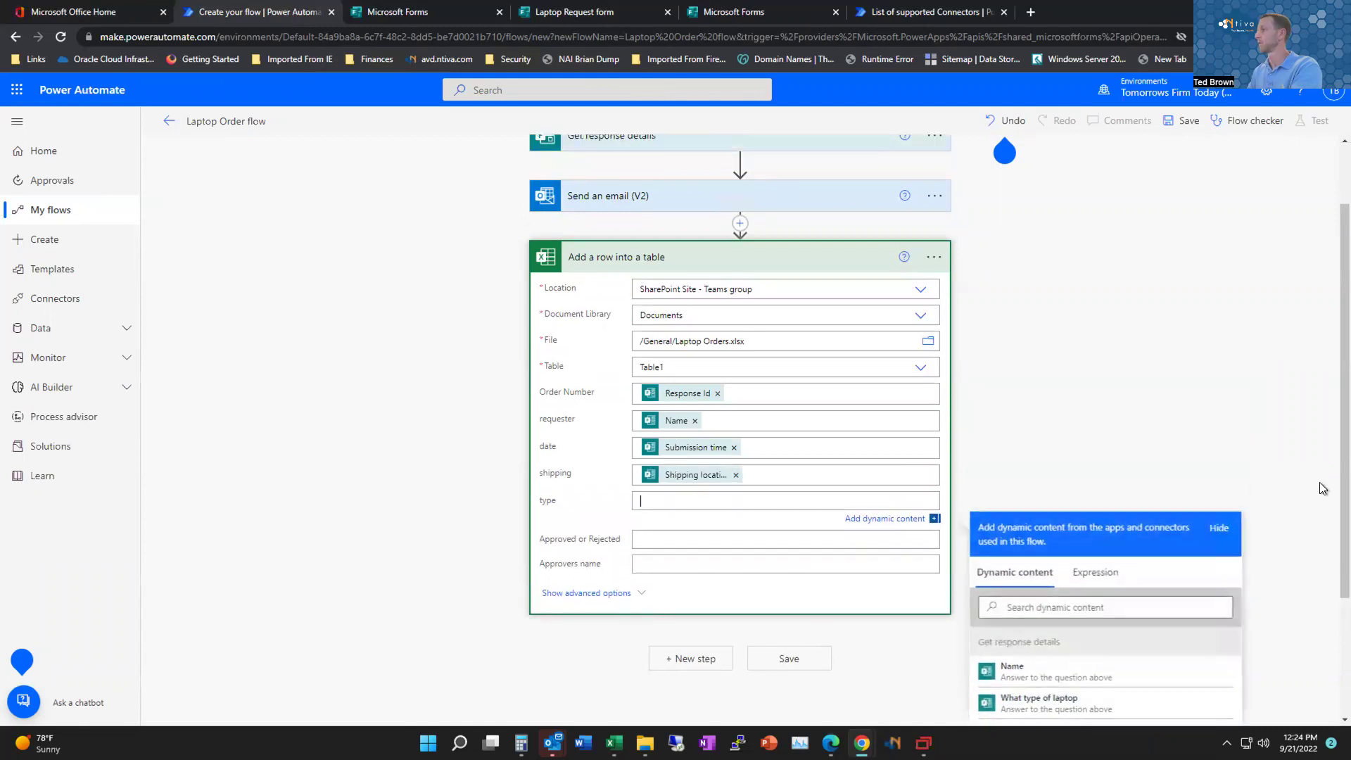
scroll(1329, 478, down, 2)
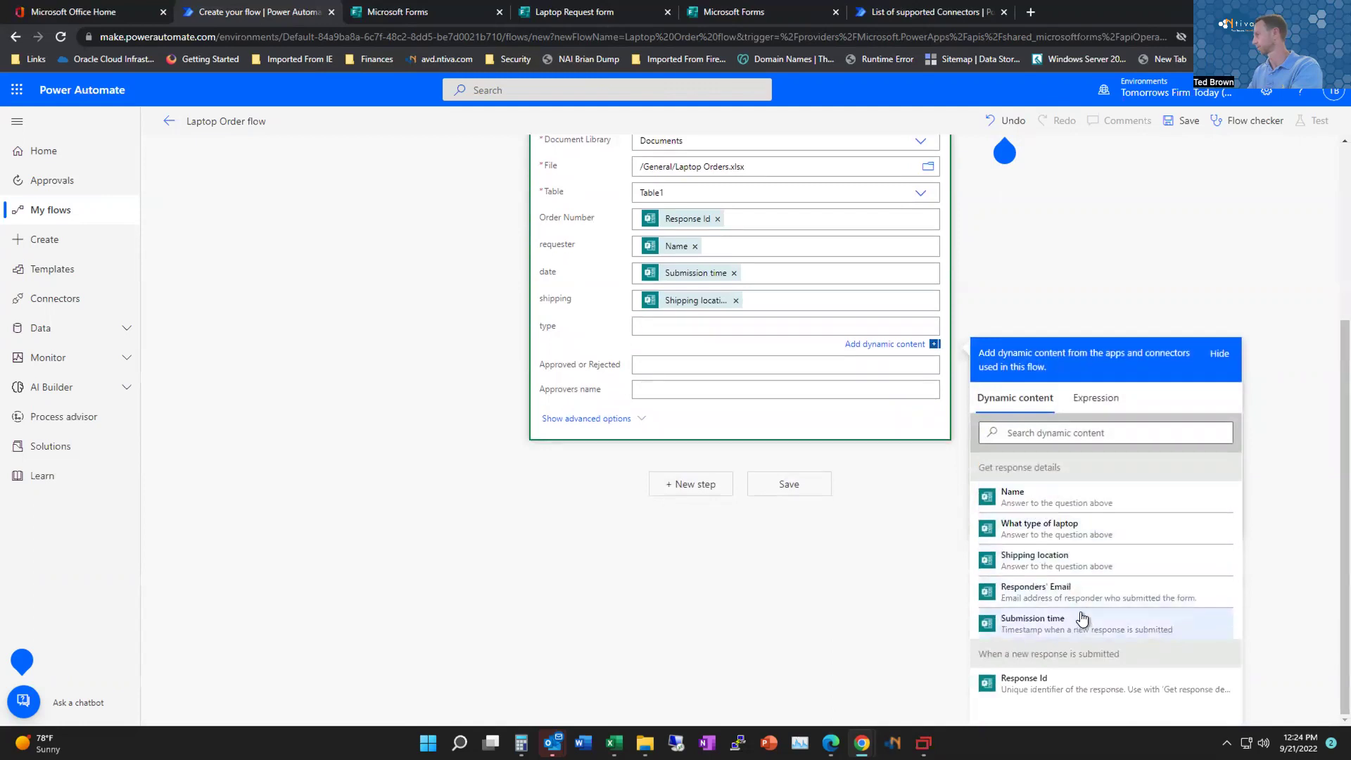
click(1078, 540)
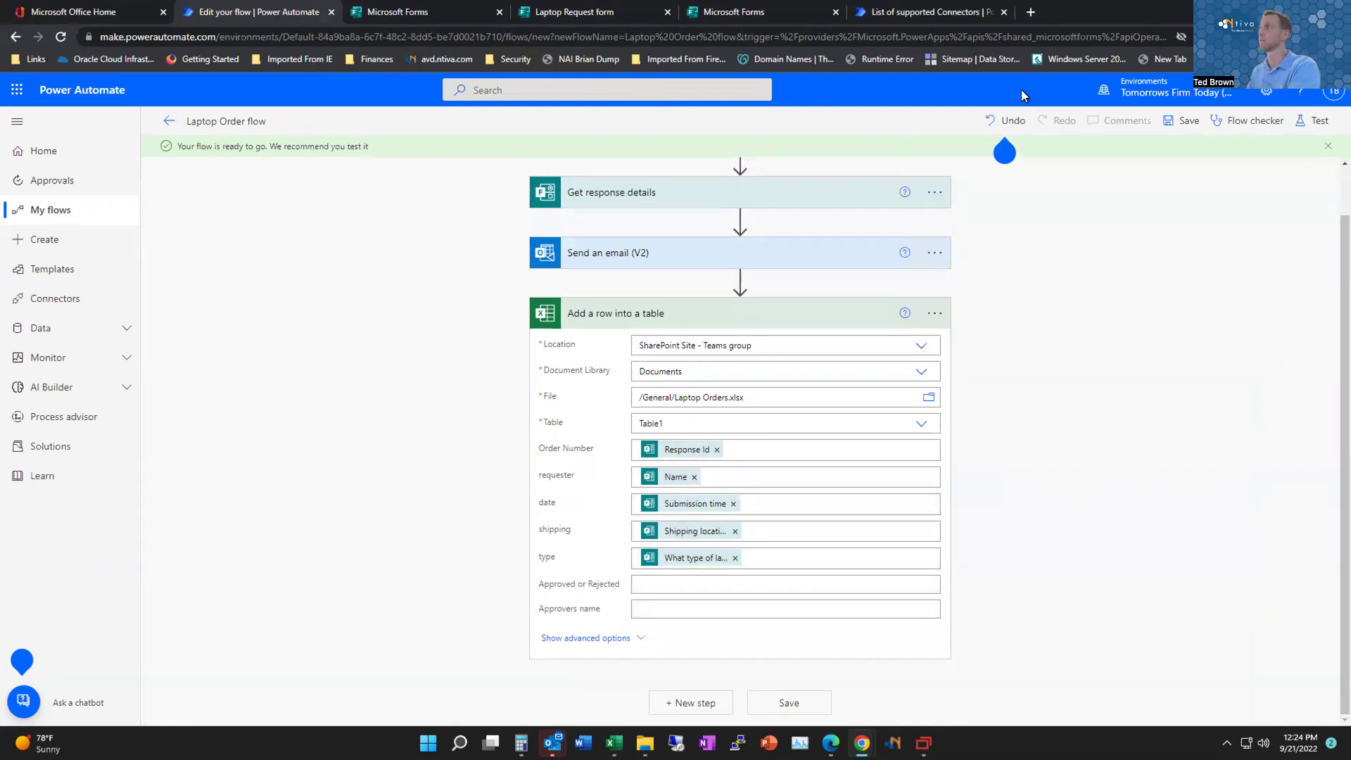
Step: In the Win10-D3 virtual machine, submit the Laptop Request form with the requester's name, Apple Mac M1 and shipping location Home, and reopen a blank form
drag(1099, 17, 1350, 218)
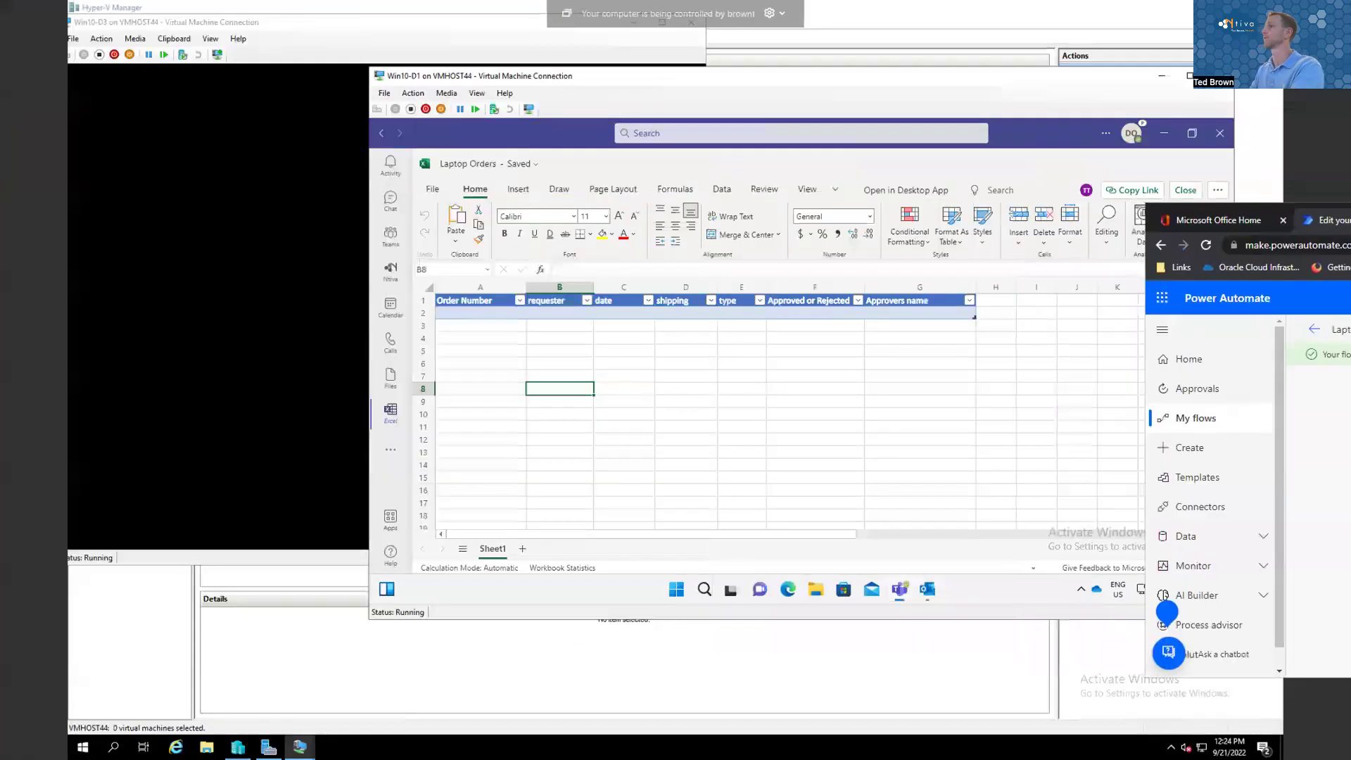
click(193, 156)
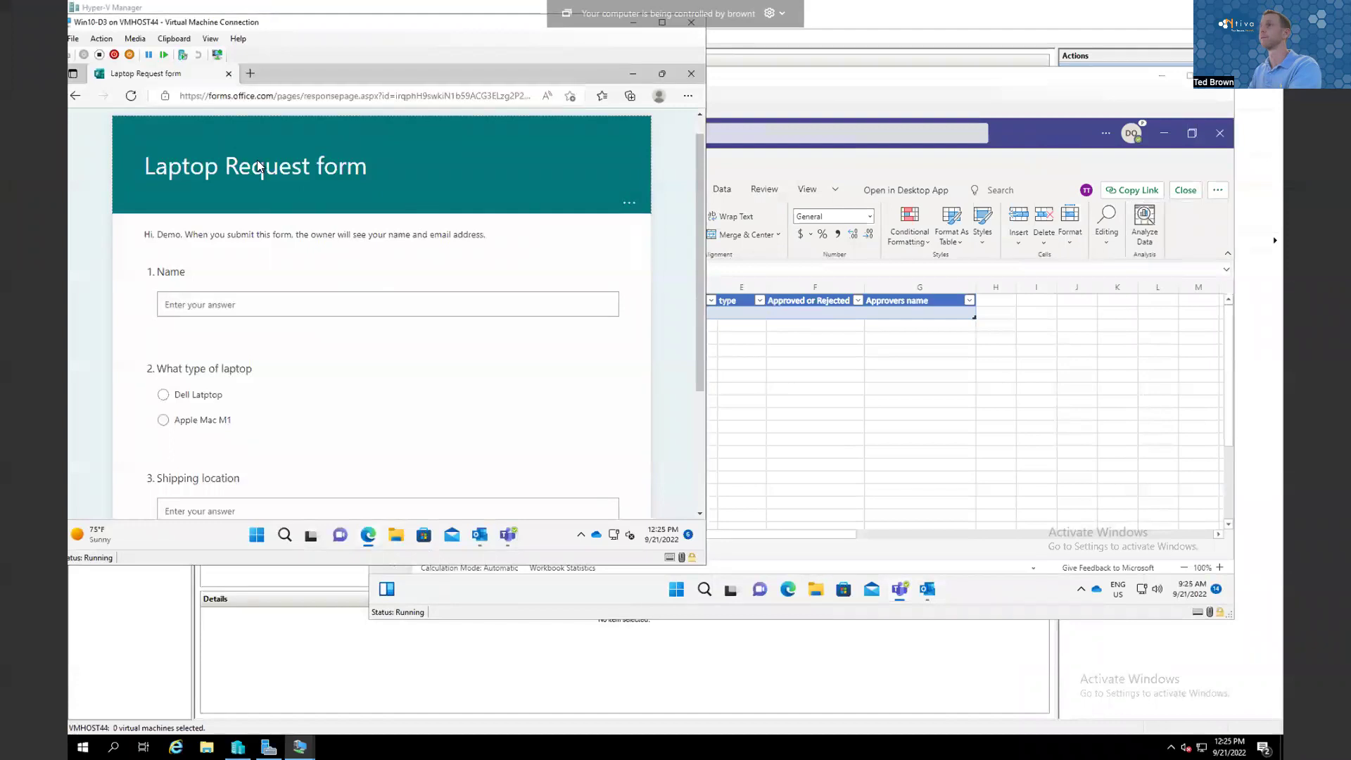
click(266, 307)
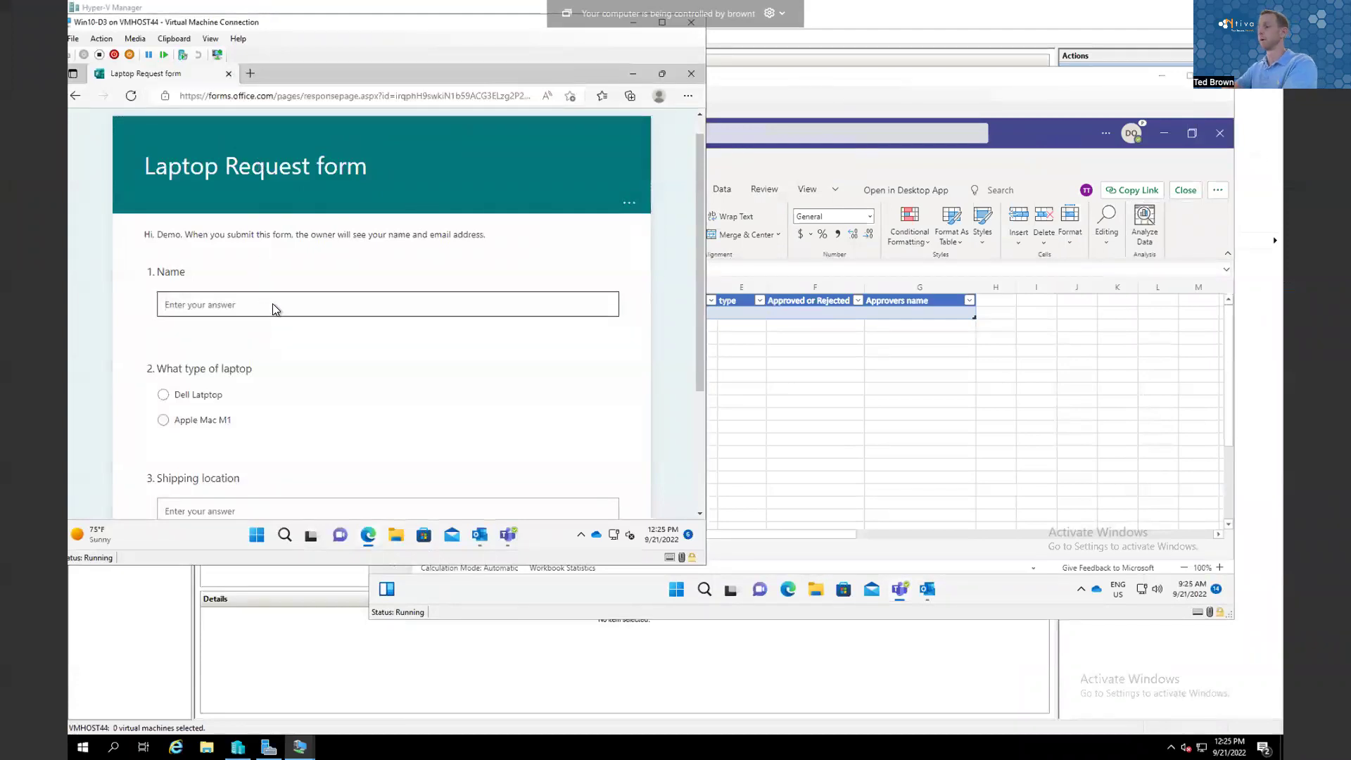
text(Ted Brown)
click(221, 420)
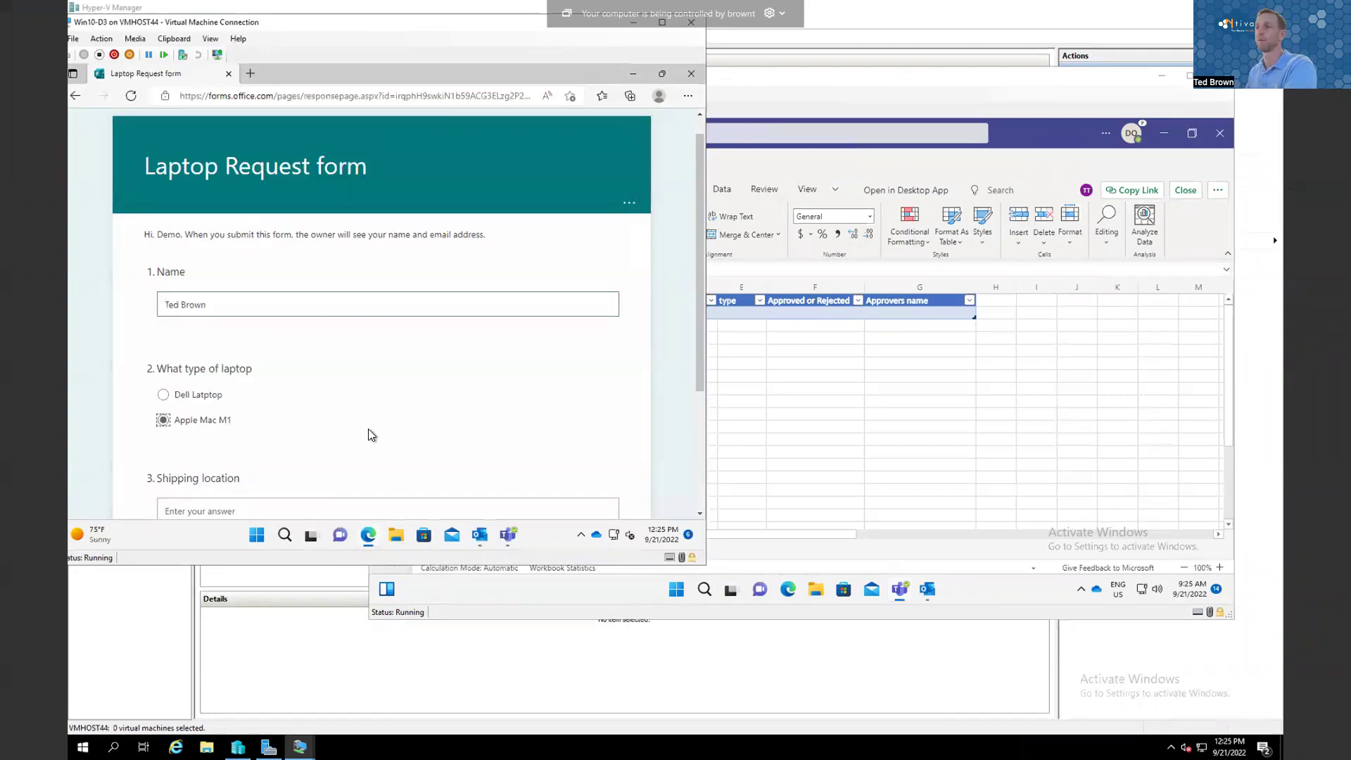
scroll(302, 465, down, 2)
click(291, 396)
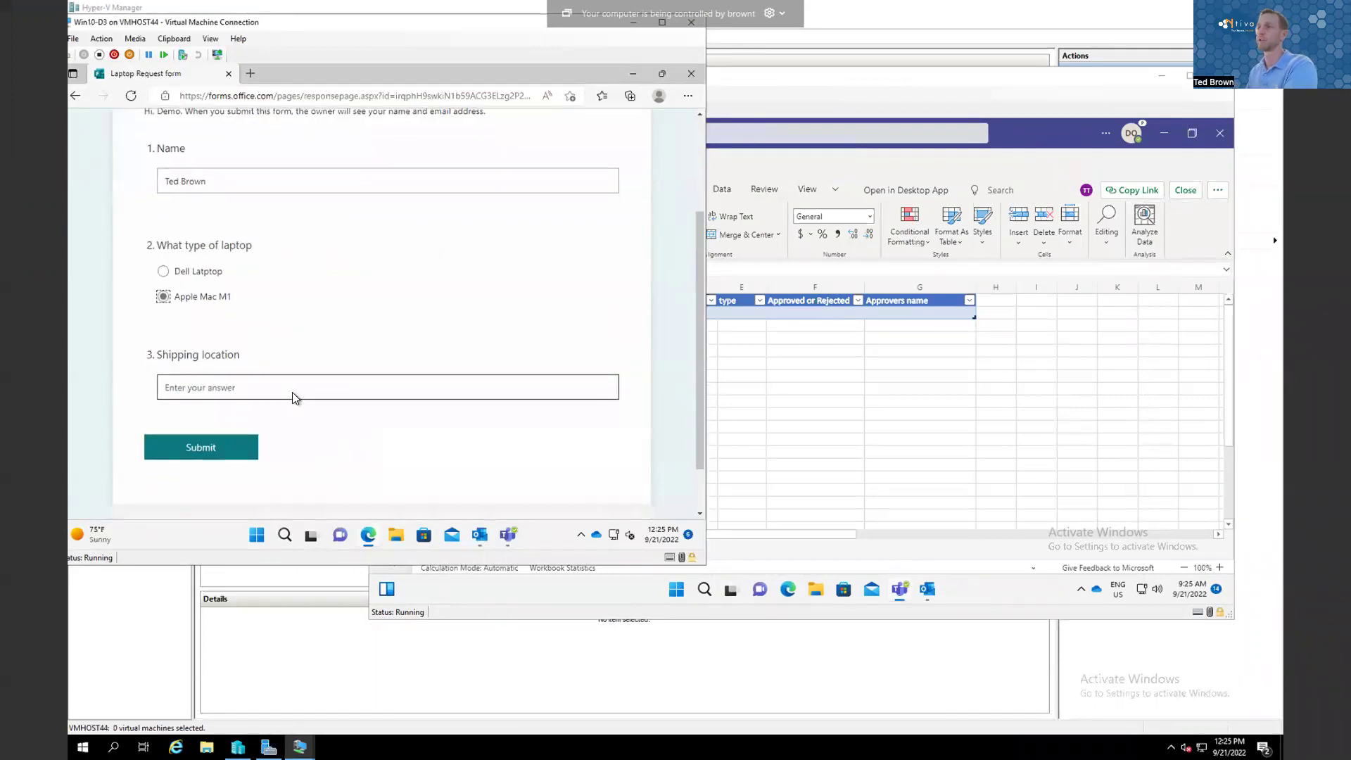
text(Home)
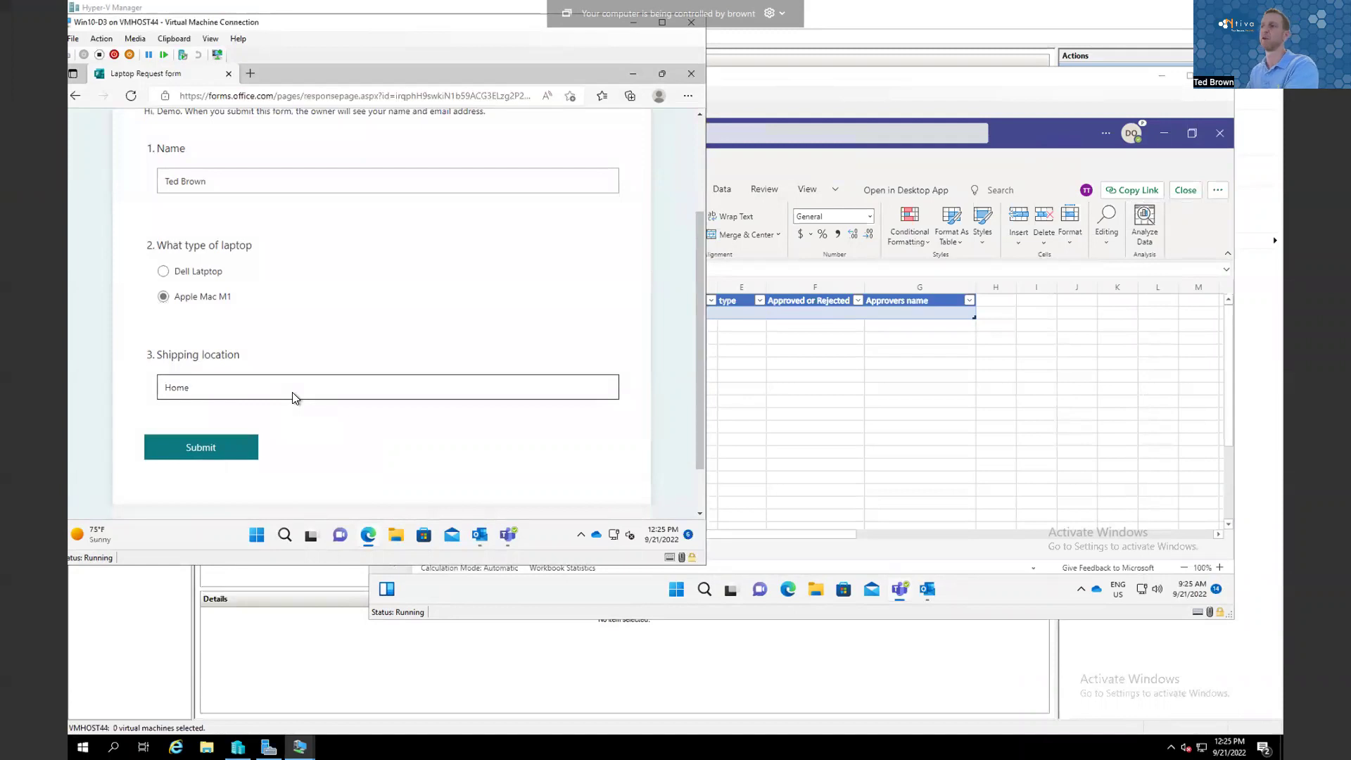
click(184, 445)
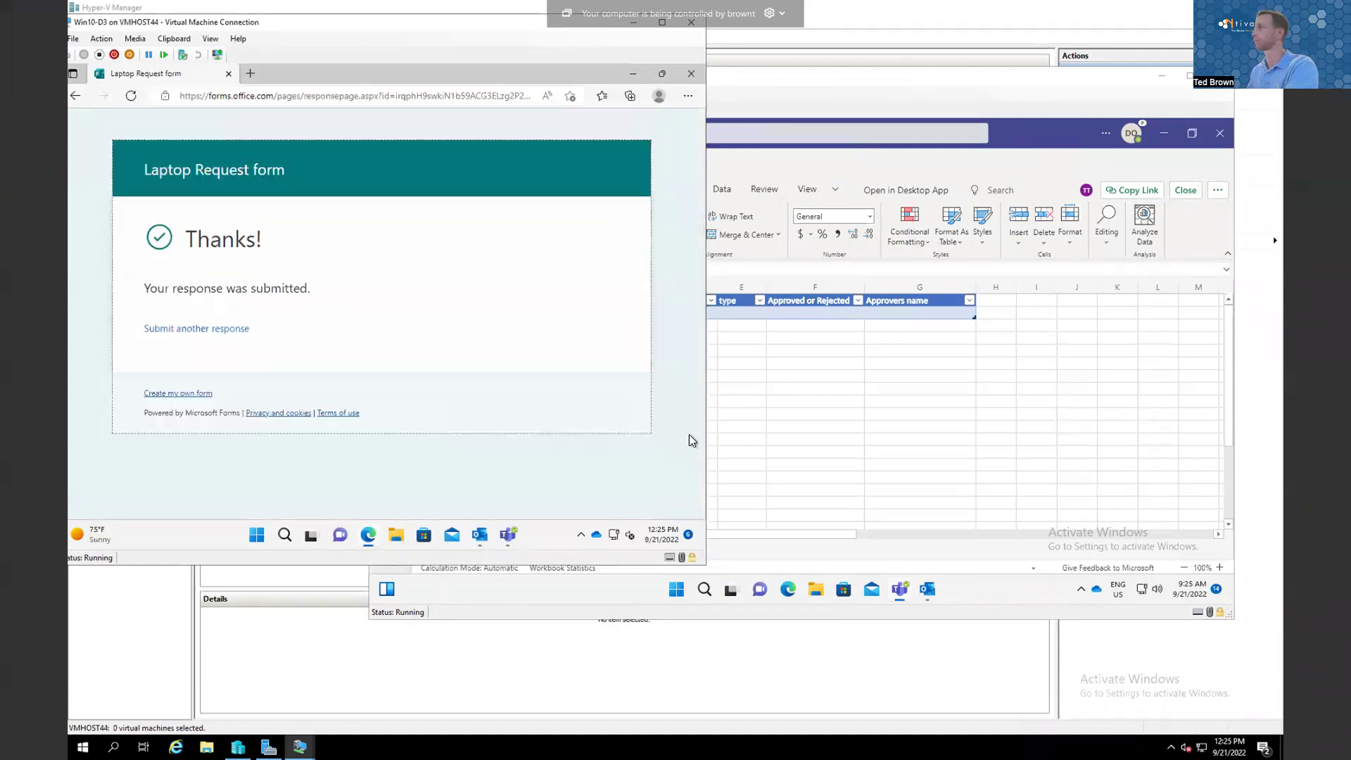
click(222, 334)
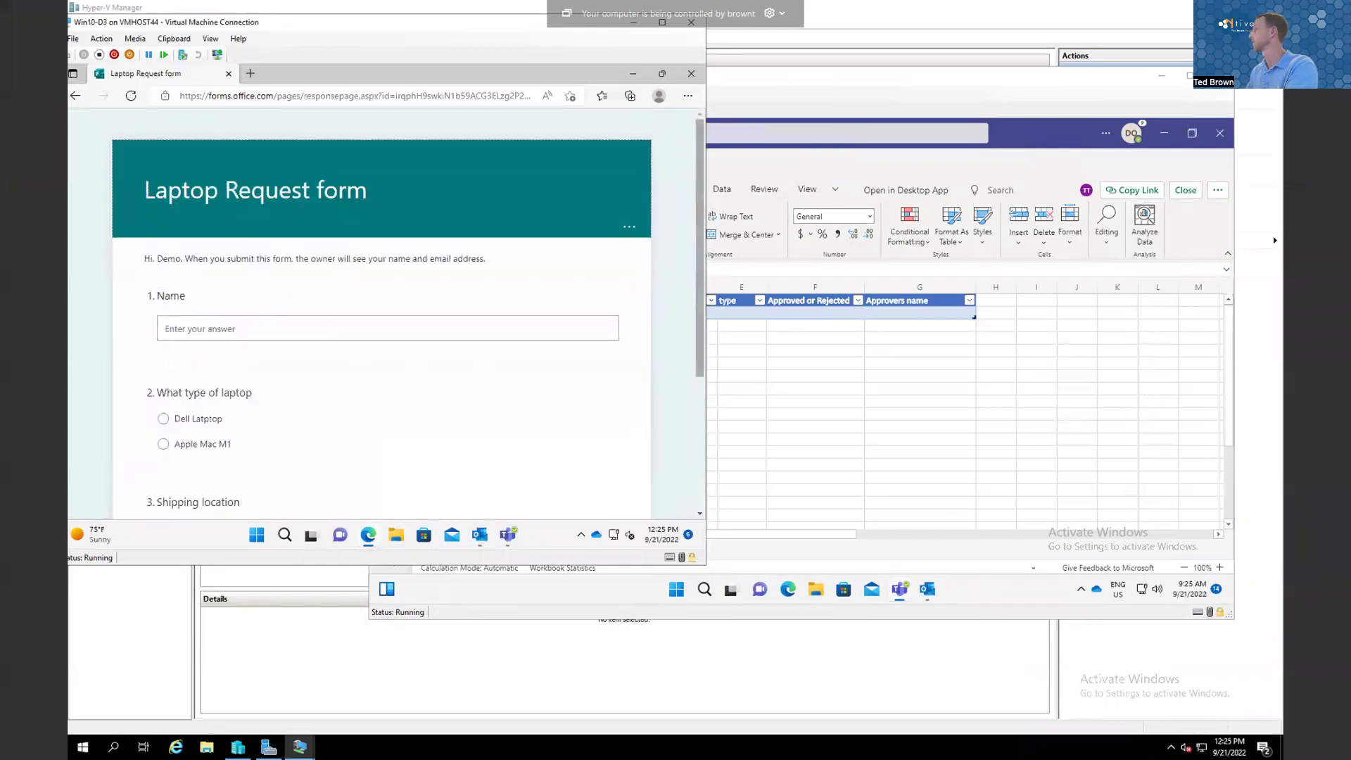
Step: Return to the Power Automate browser window and open the Laptop Order flow's details page, dismissing the ready notice
key(alt+Tab)
drag(1350, 208, 1210, 110)
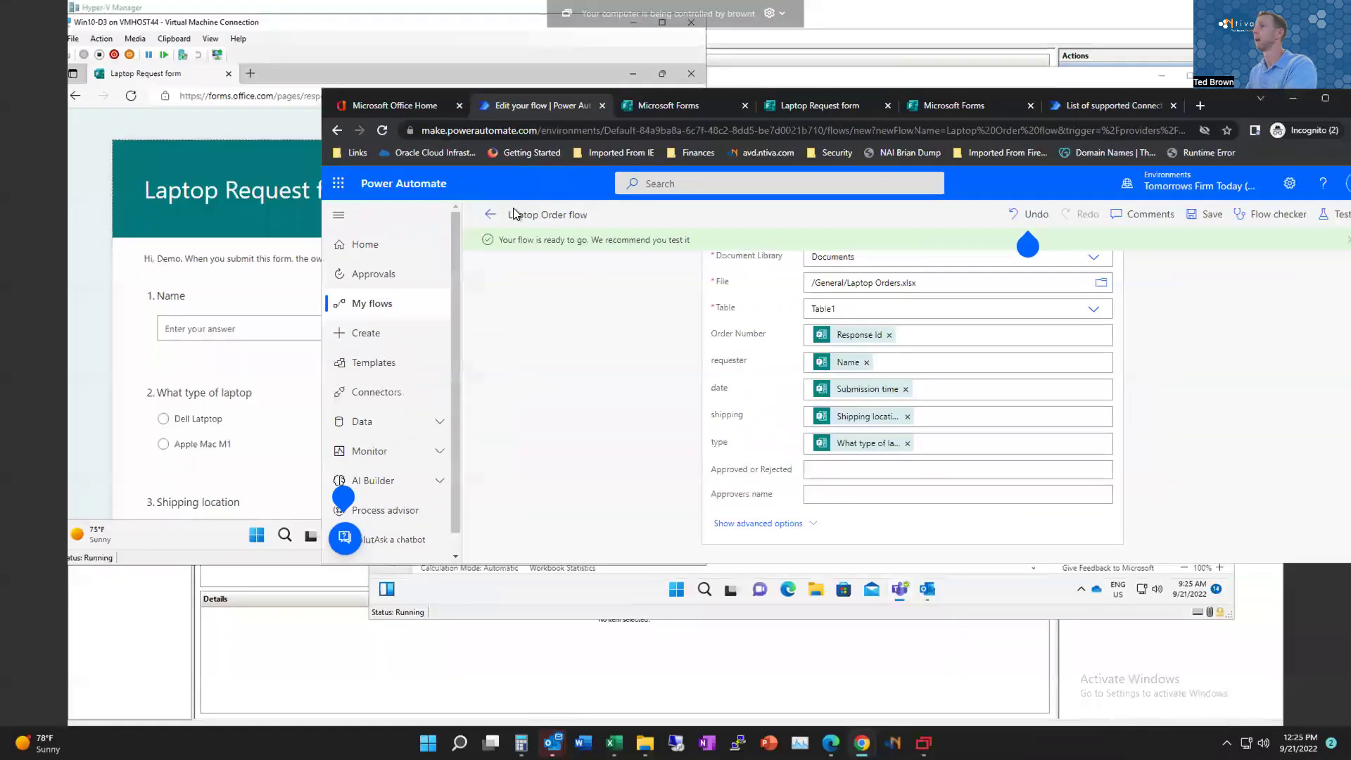
click(491, 214)
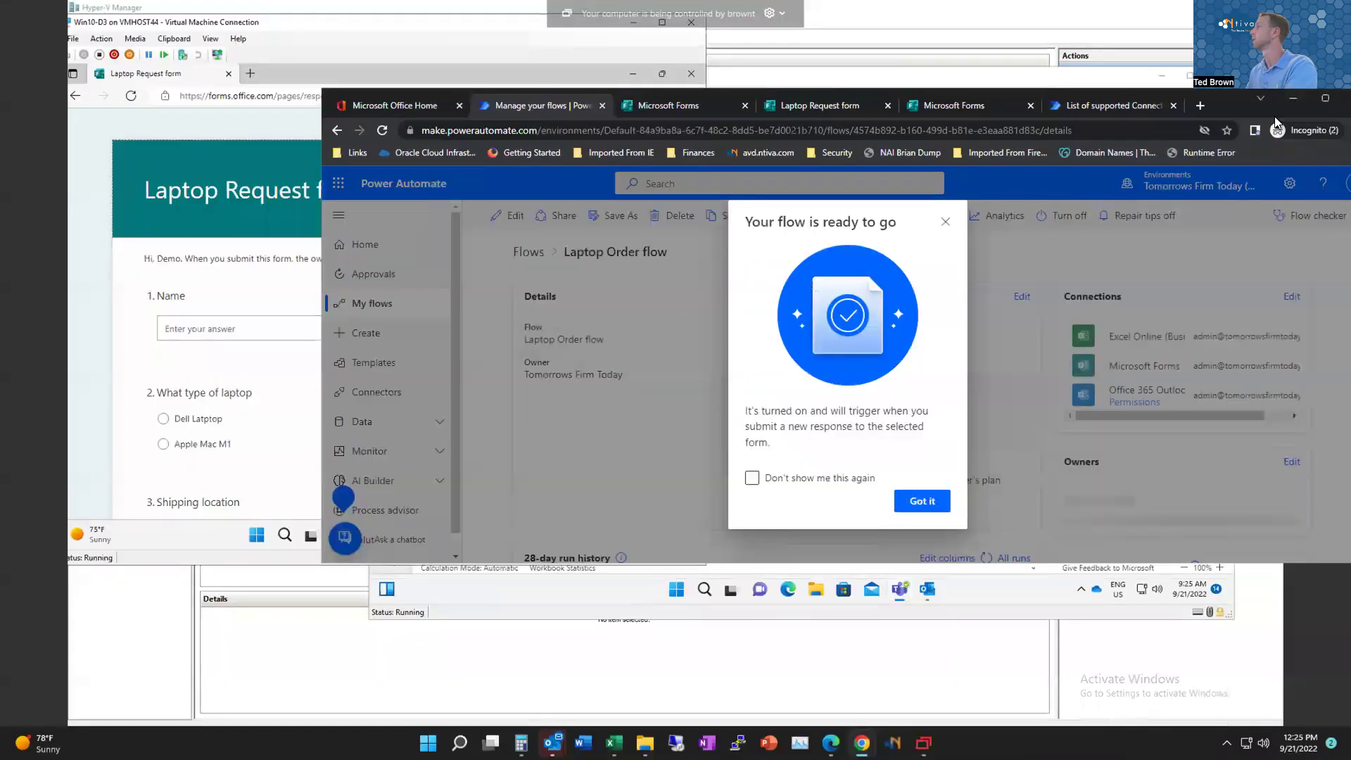
drag(1206, 96, 1034, 44)
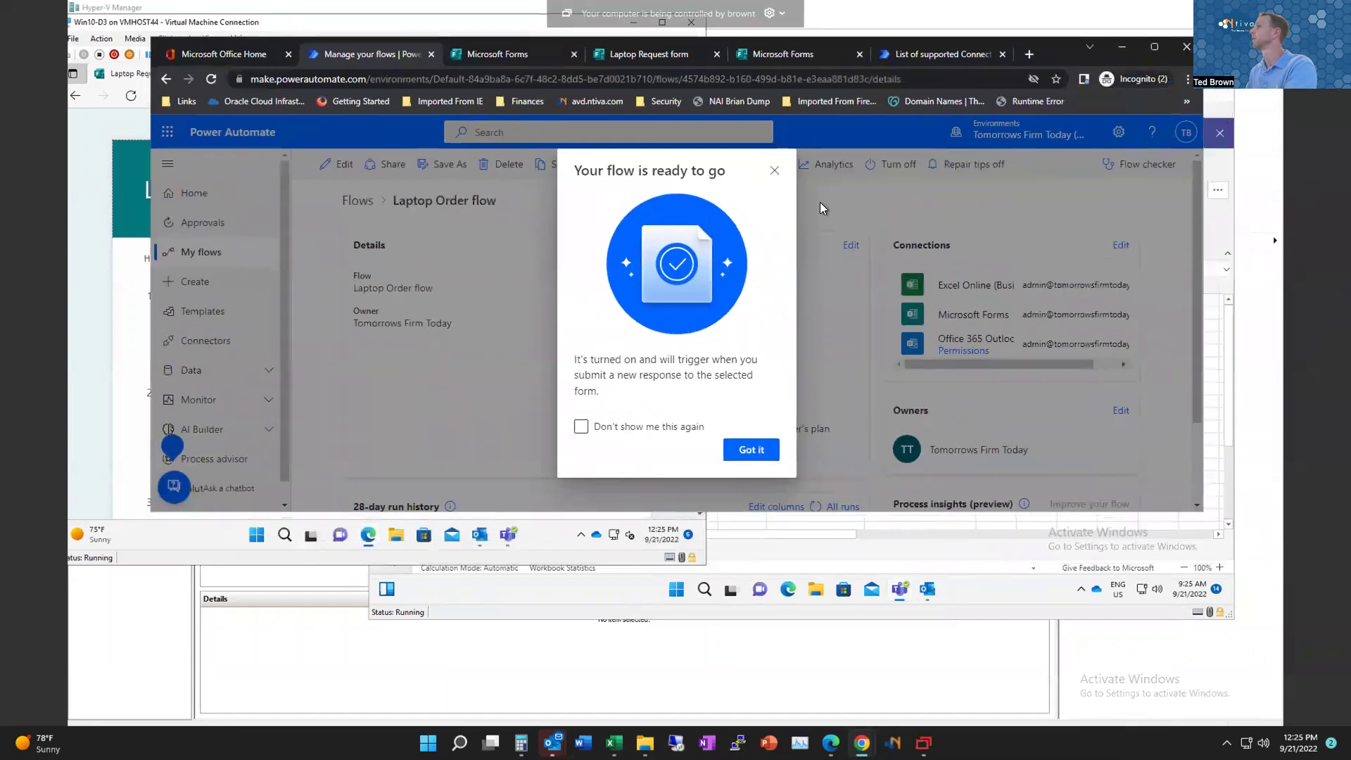
click(774, 171)
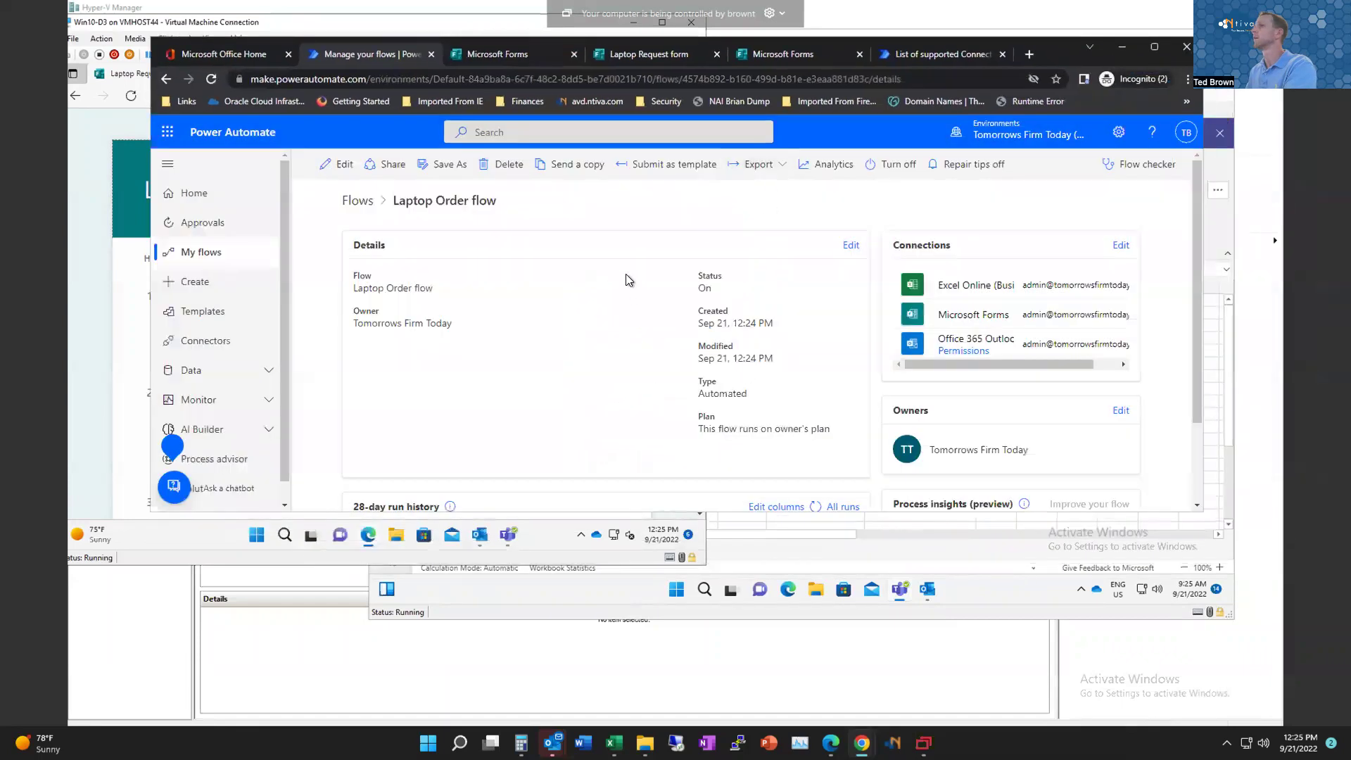
Step: Open the latest run from the flow's run history and examine the error on the Send an email (V2) action
scroll(573, 325, down, 2)
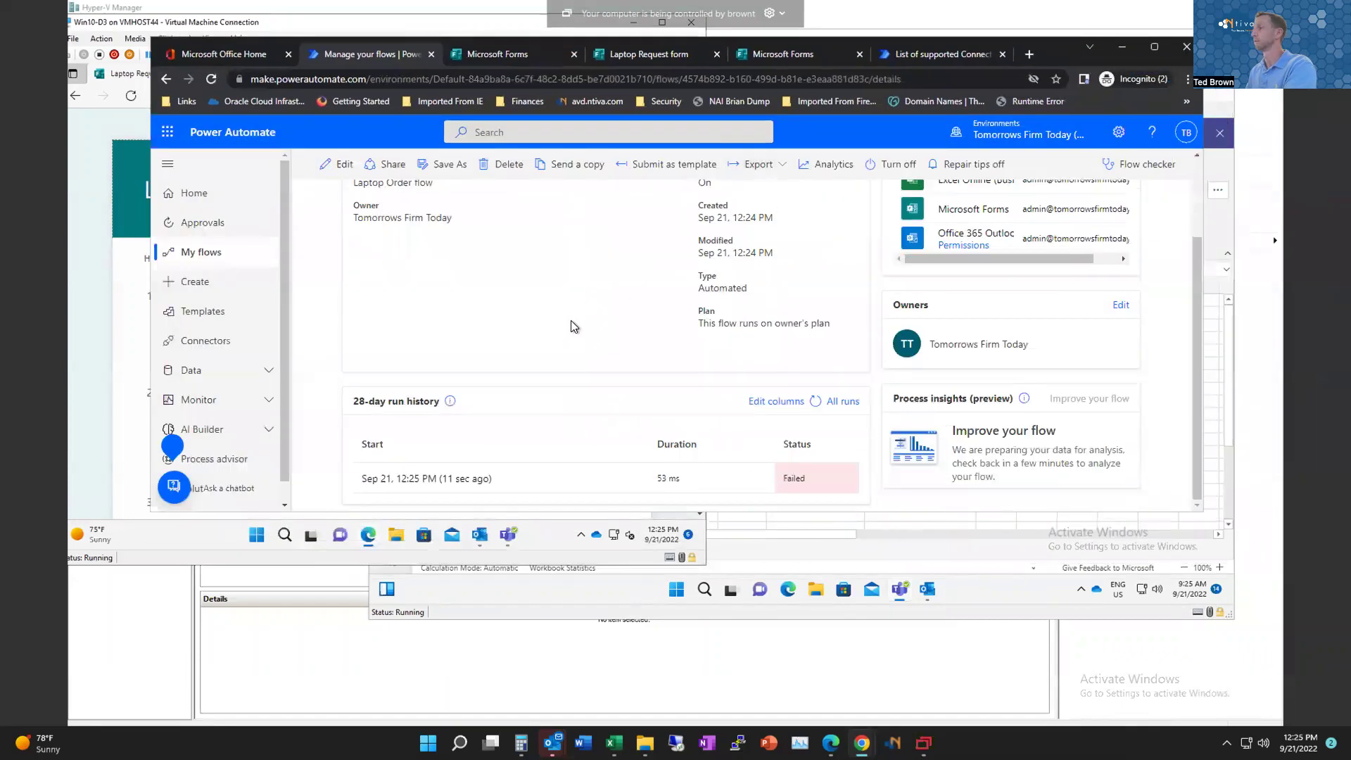
click(470, 484)
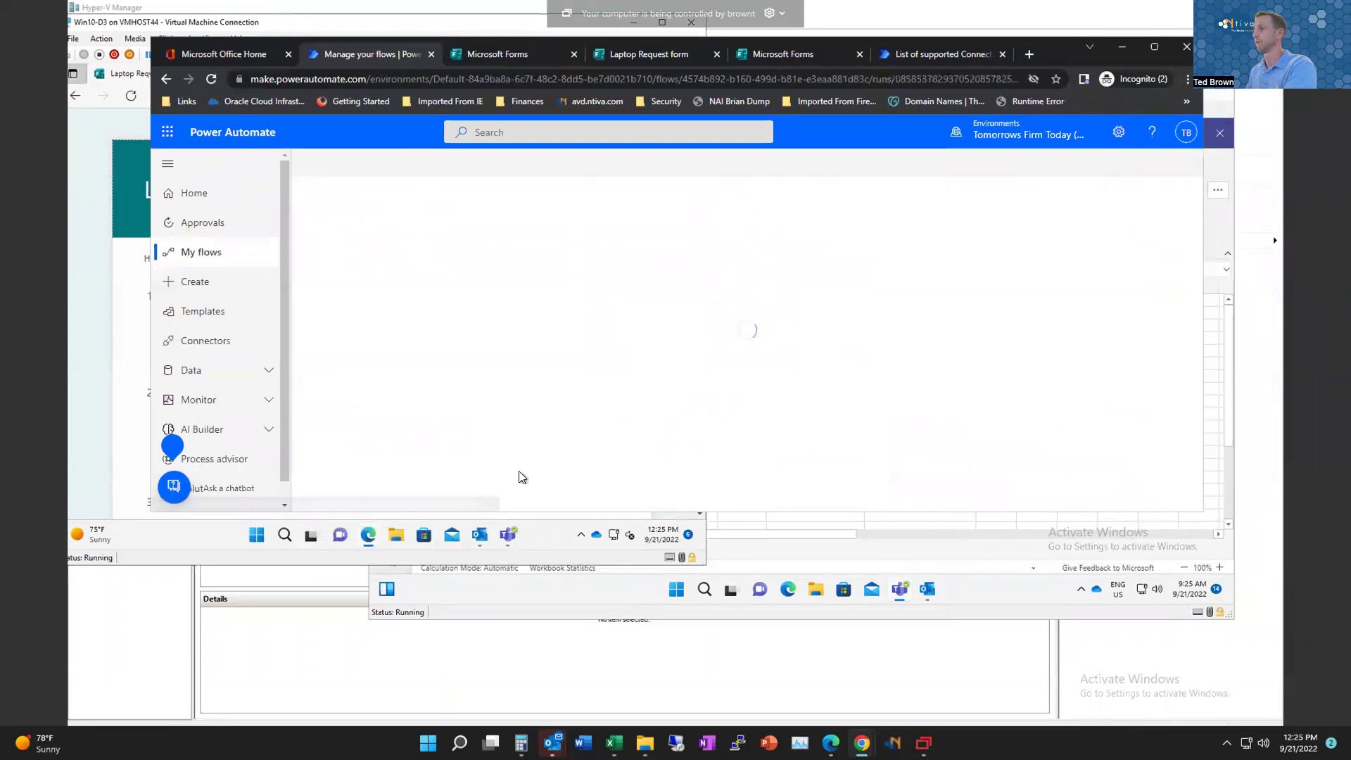
click(1154, 50)
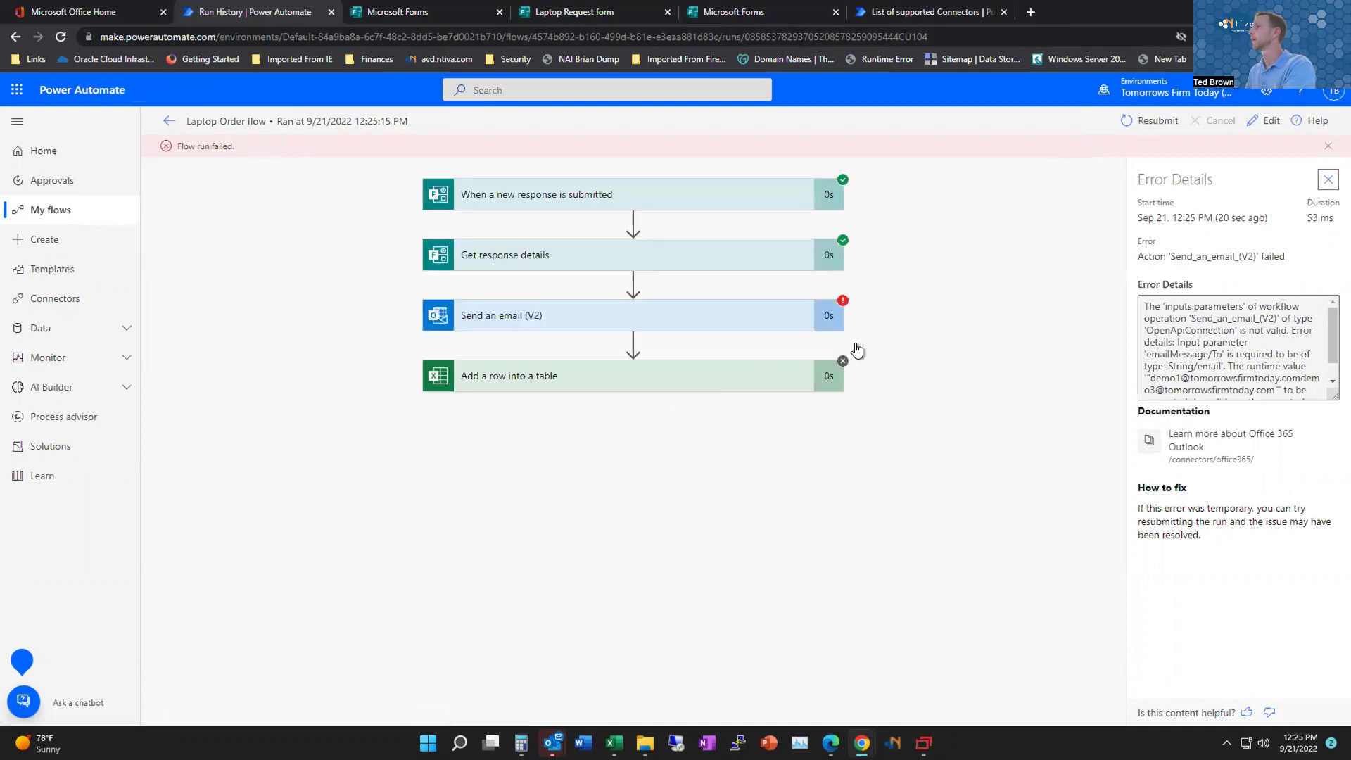
click(813, 322)
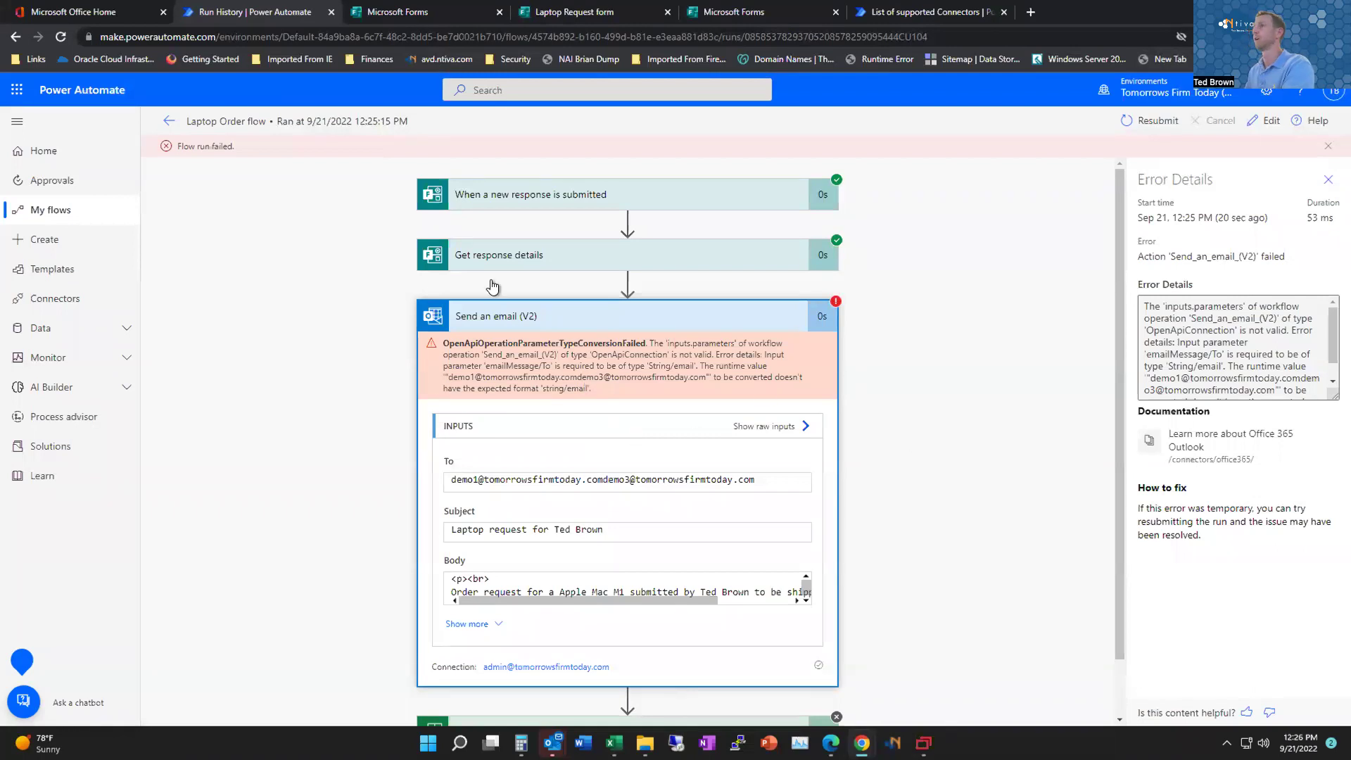
Step: Edit the flow's Send an email (V2) action, separating the To address from Responders' Email with a semicolon, and save the flow
click(169, 120)
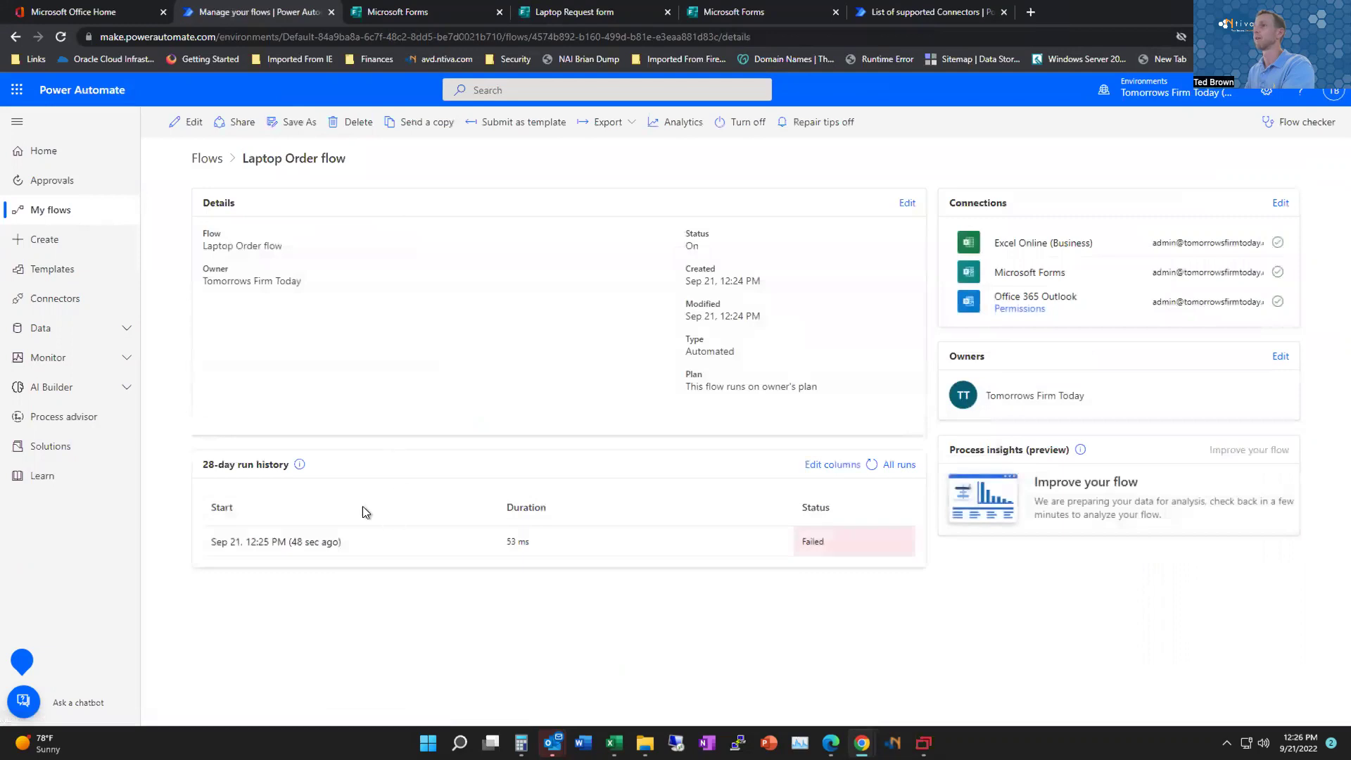
click(187, 122)
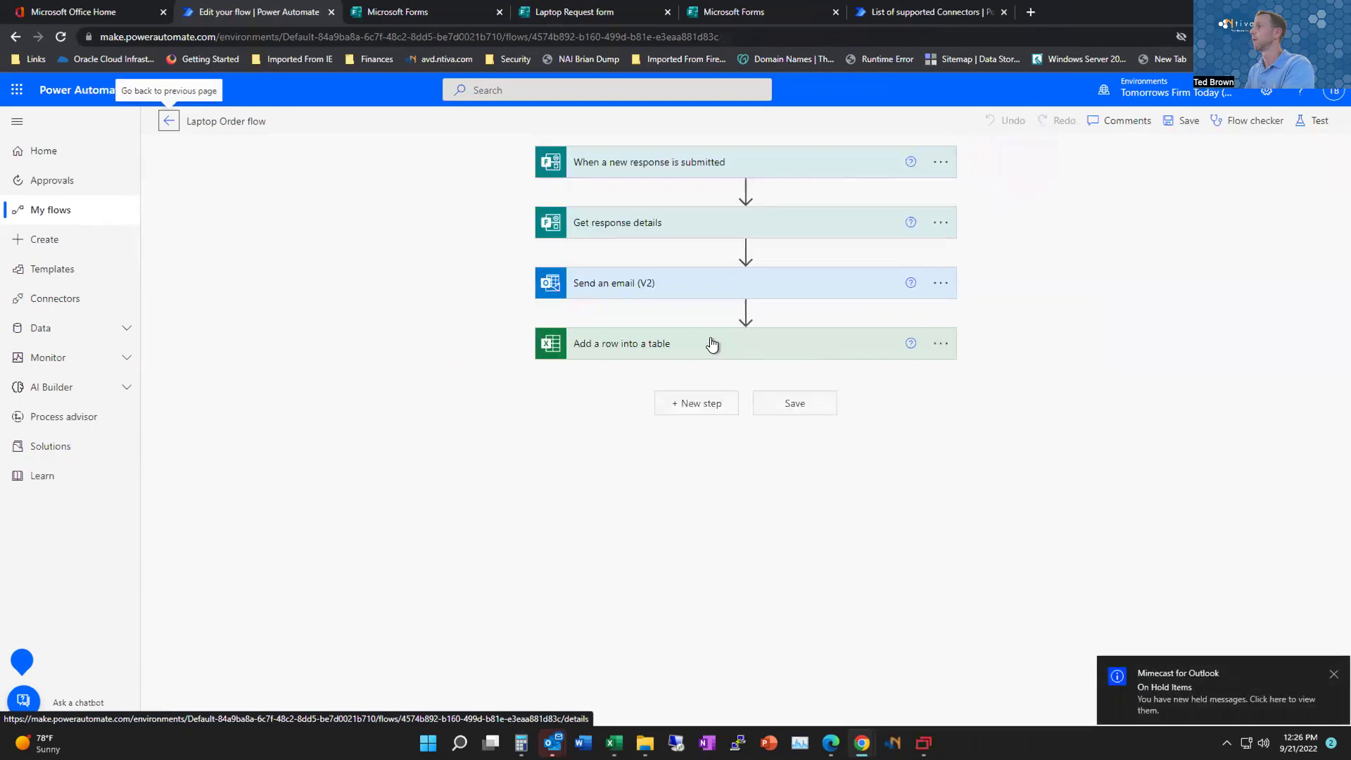
click(691, 292)
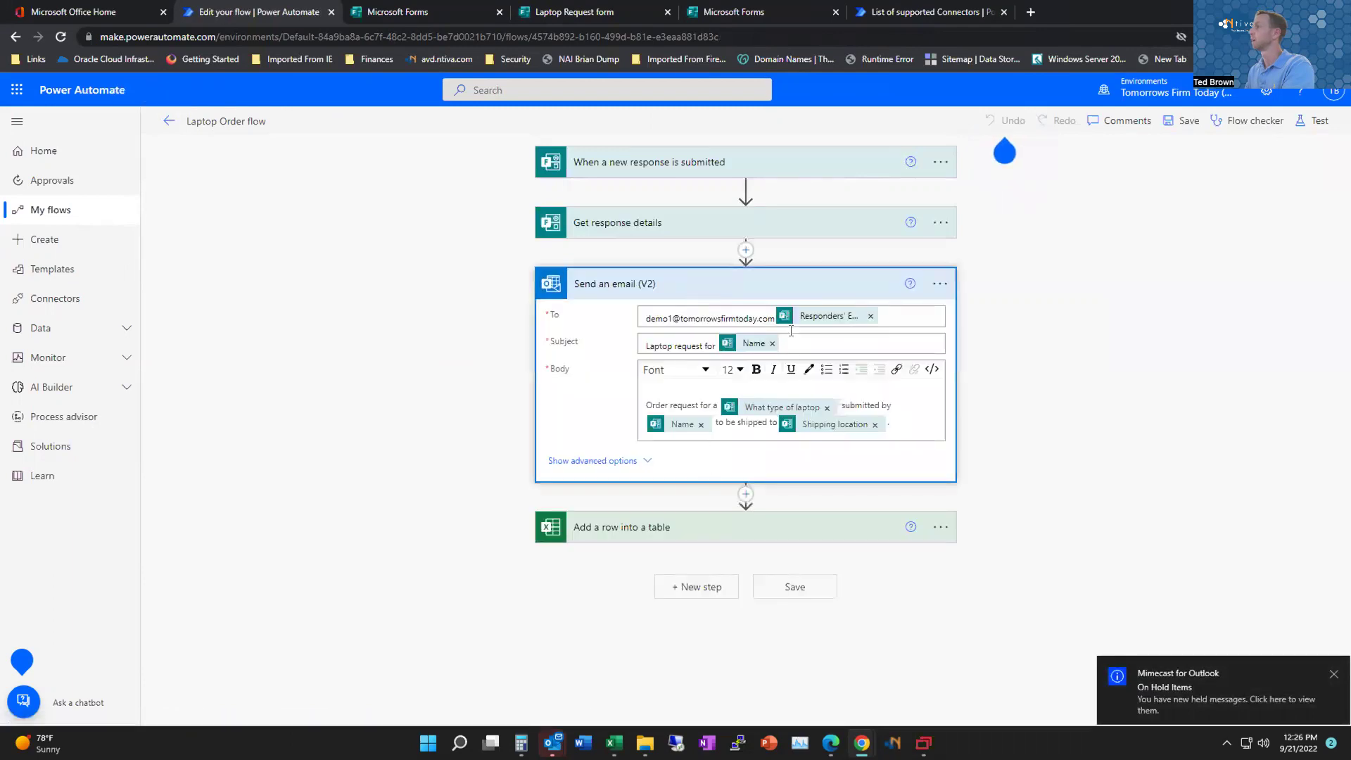
click(772, 318)
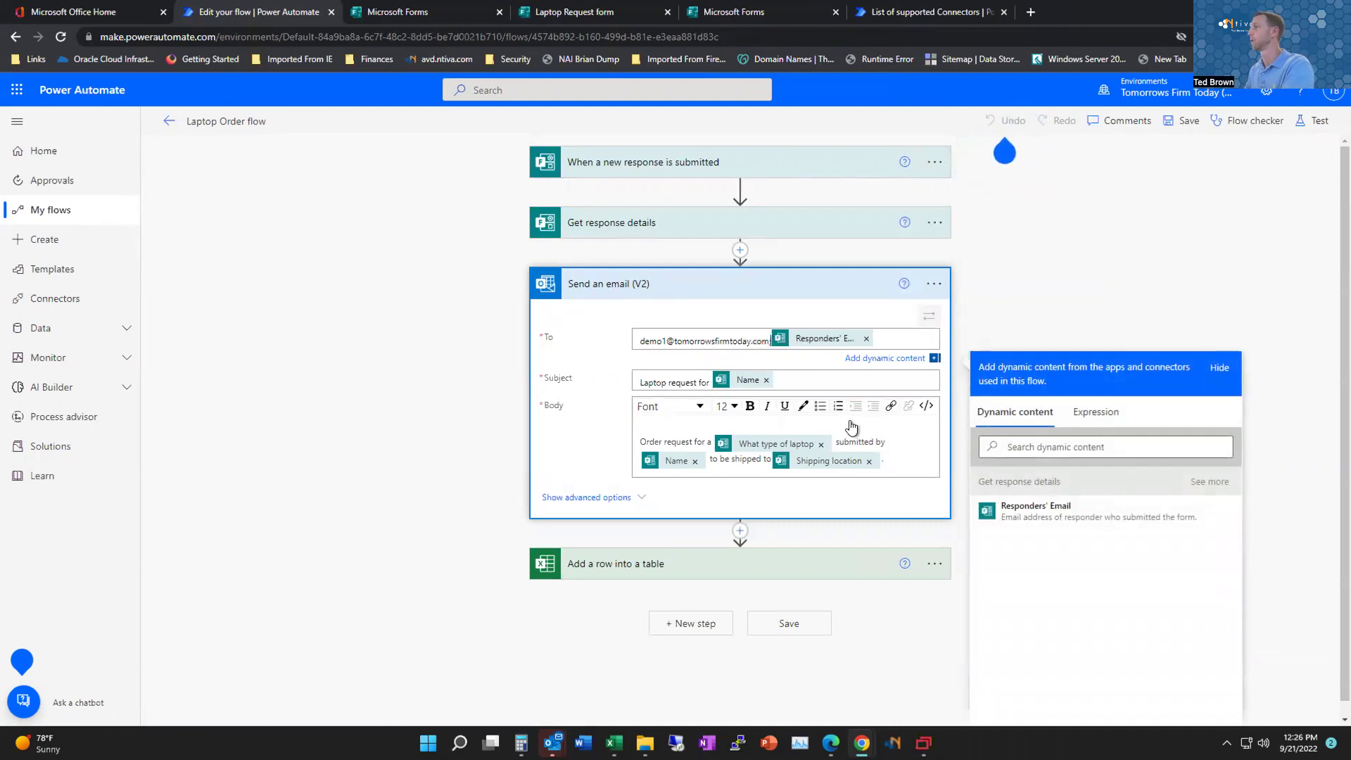
click(788, 628)
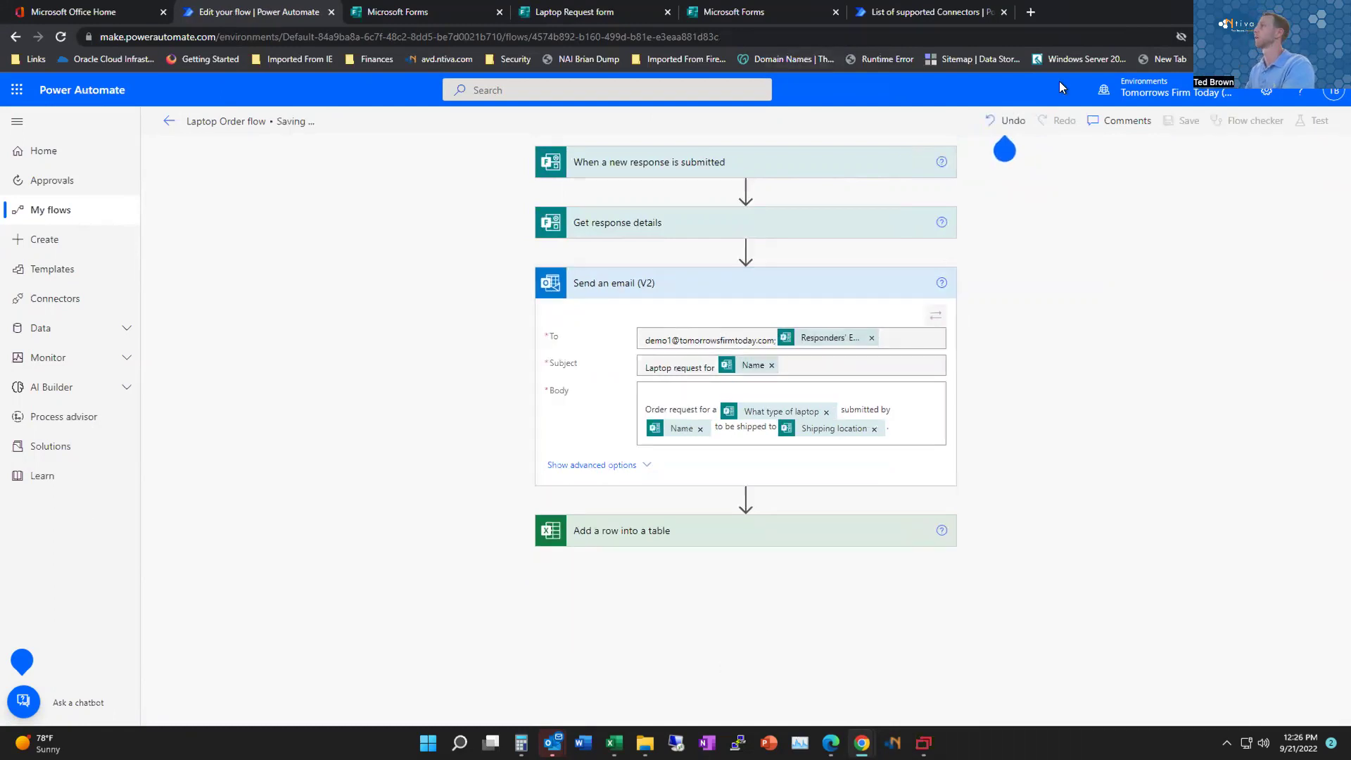
Step: In the Win10-D3 virtual machine, submit the Laptop Request form with the requester's name, Apple Mac M1 and shipping location Offfice
click(1302, 12)
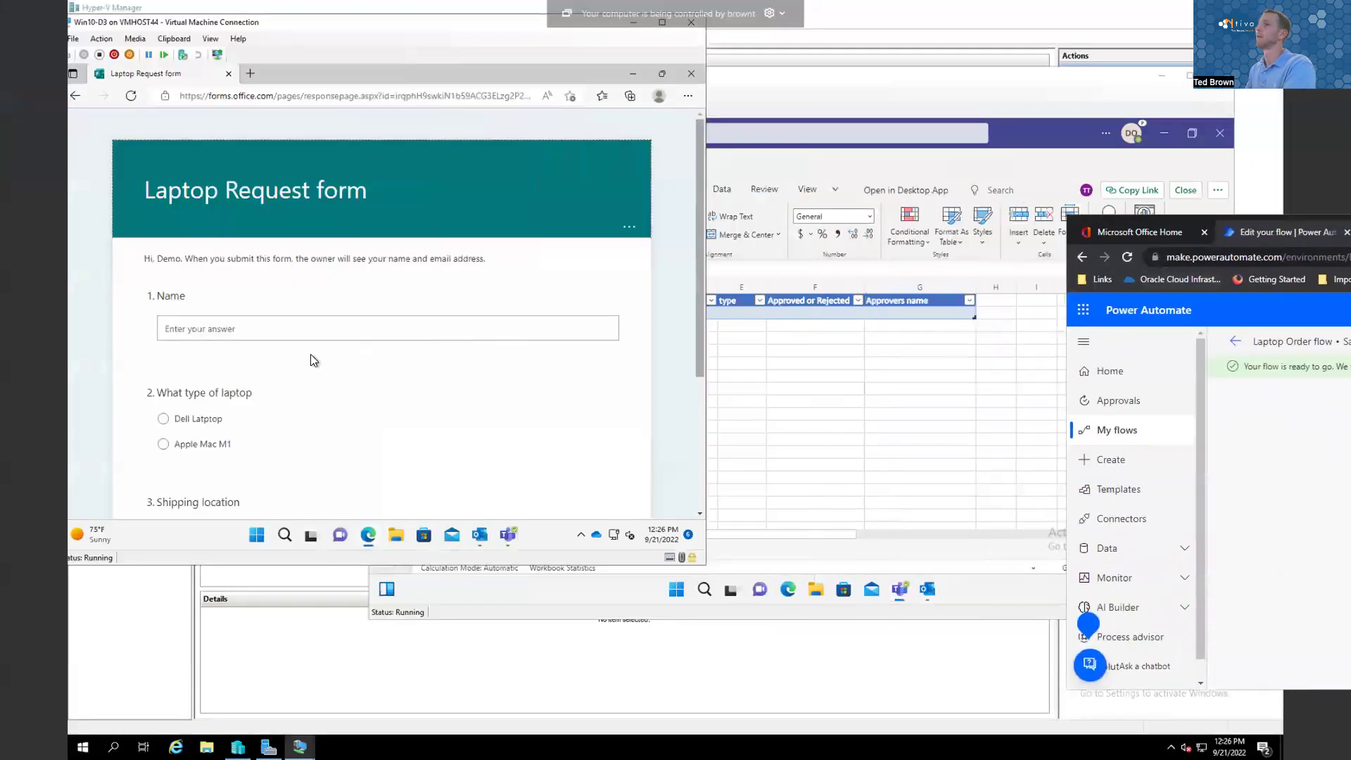
click(265, 331)
text(Te)
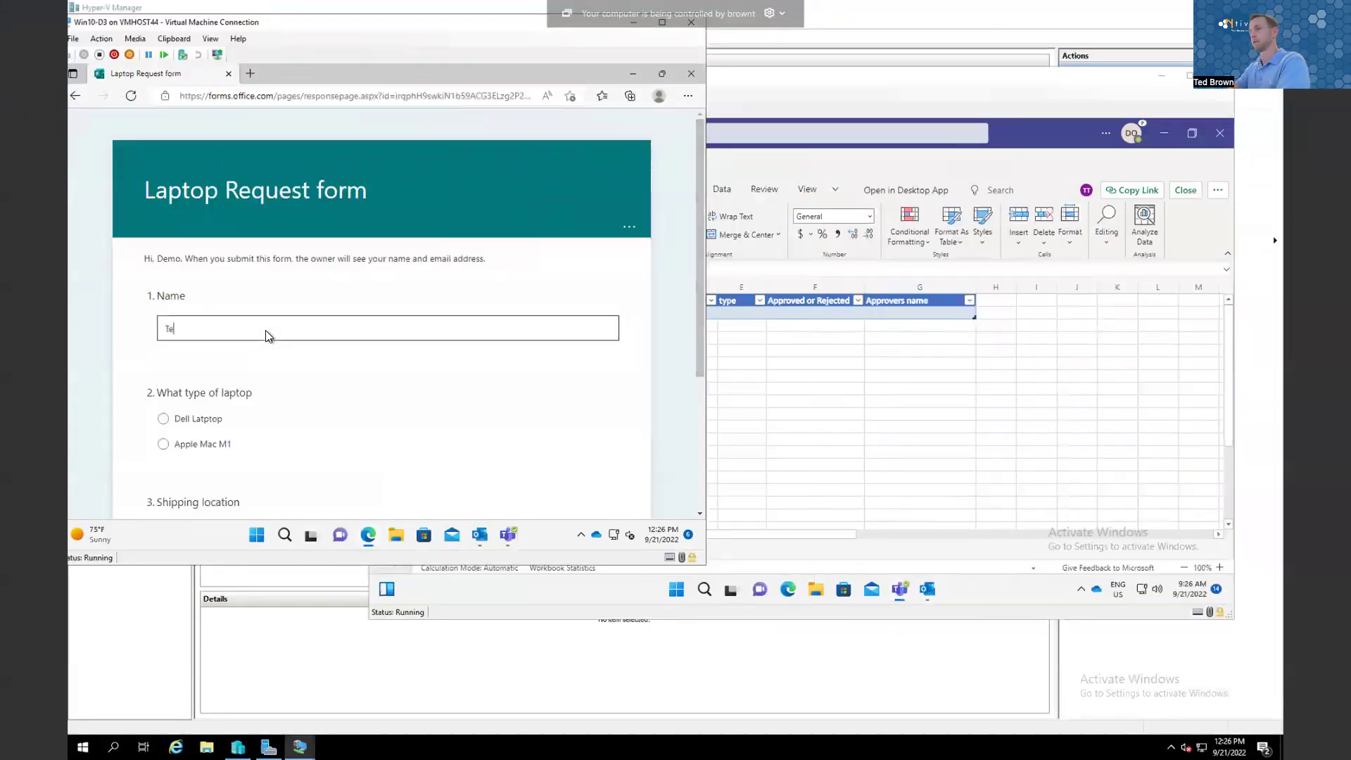
text(d Brown2)
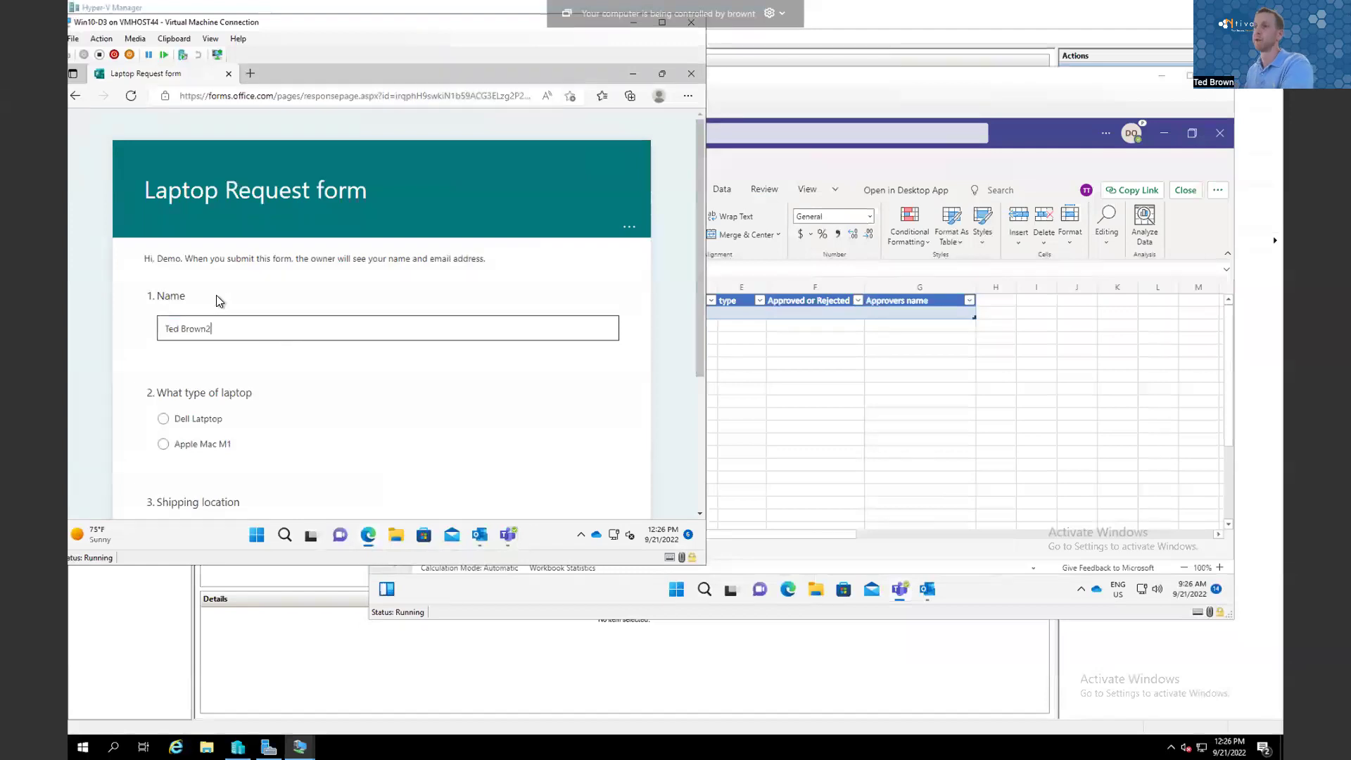
click(174, 449)
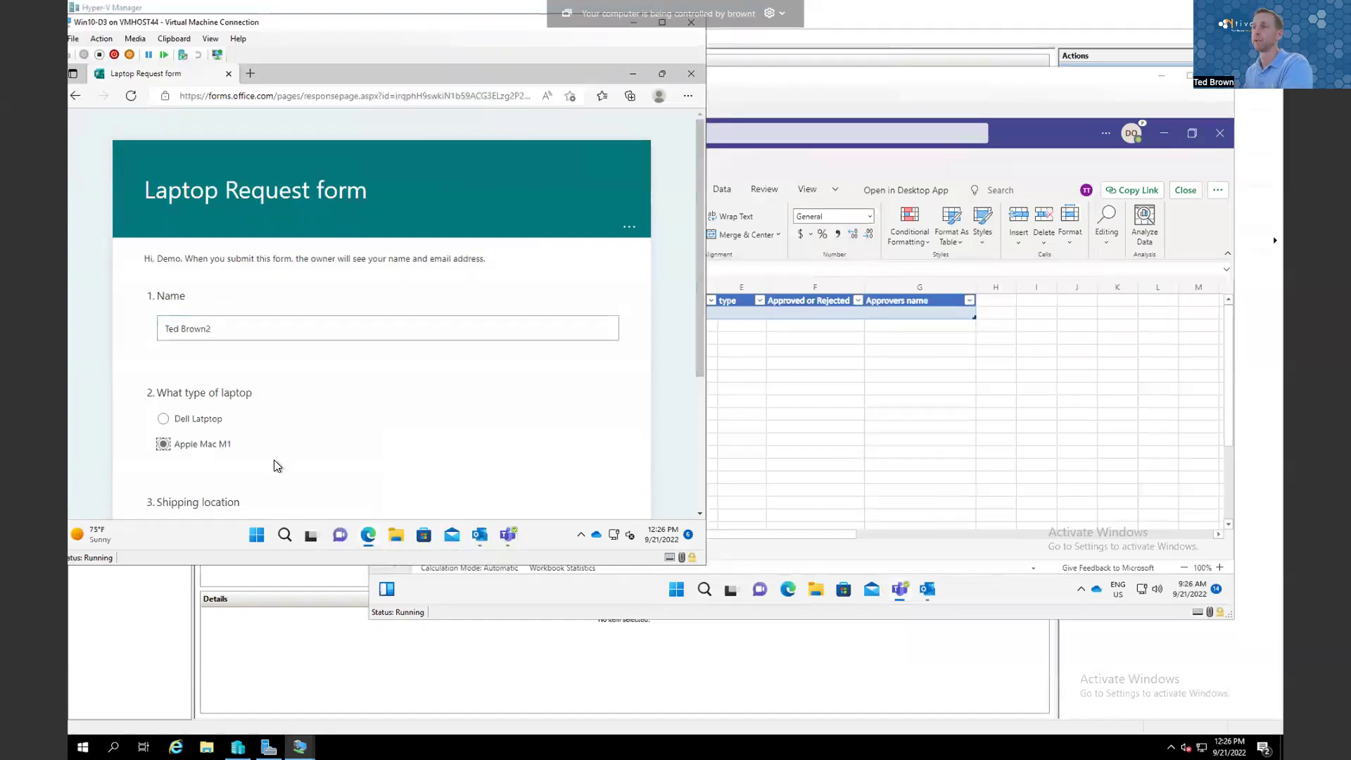
scroll(276, 462, down, 2)
click(256, 418)
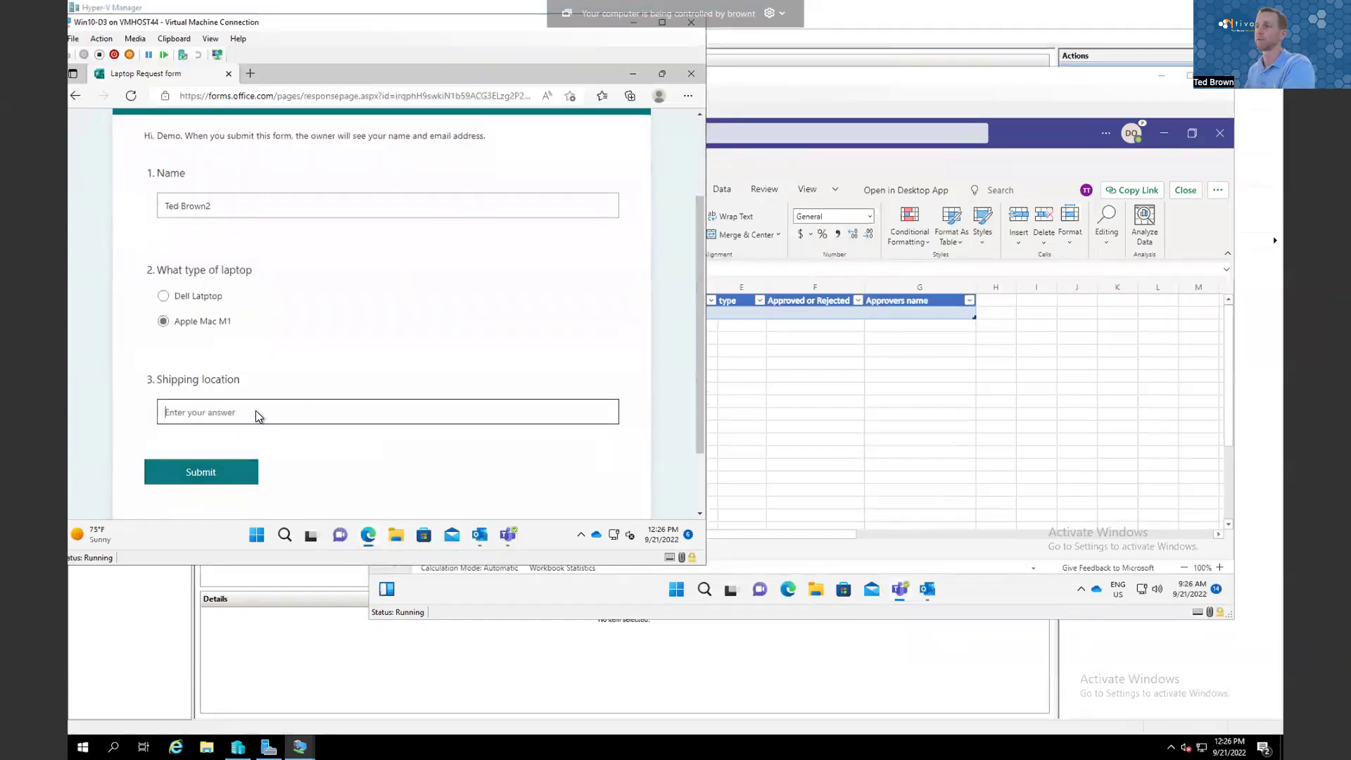
text(Offfice)
click(213, 472)
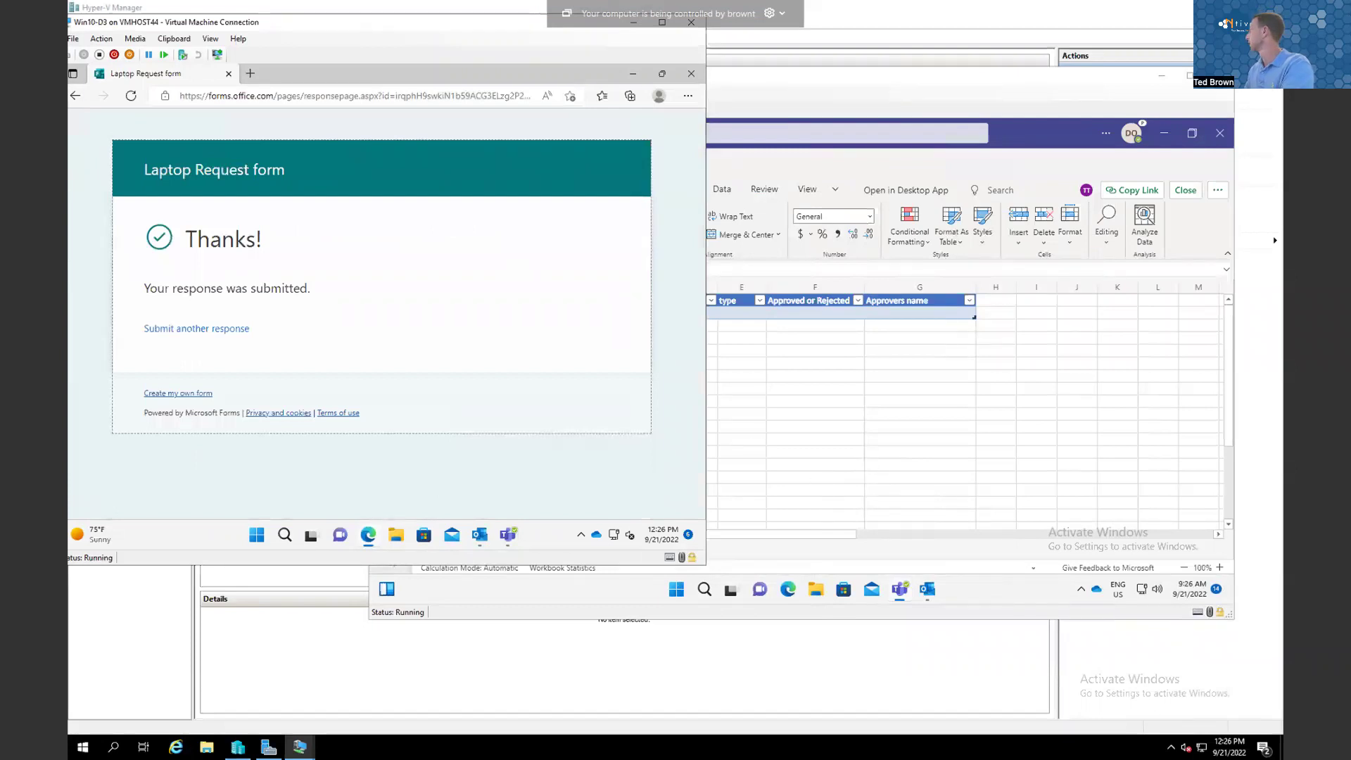
Step: Return Power Automate to the flow's details page and widen the date column of the Laptop Orders workbook in the Win10-D1 virtual machine
key(alt+Tab)
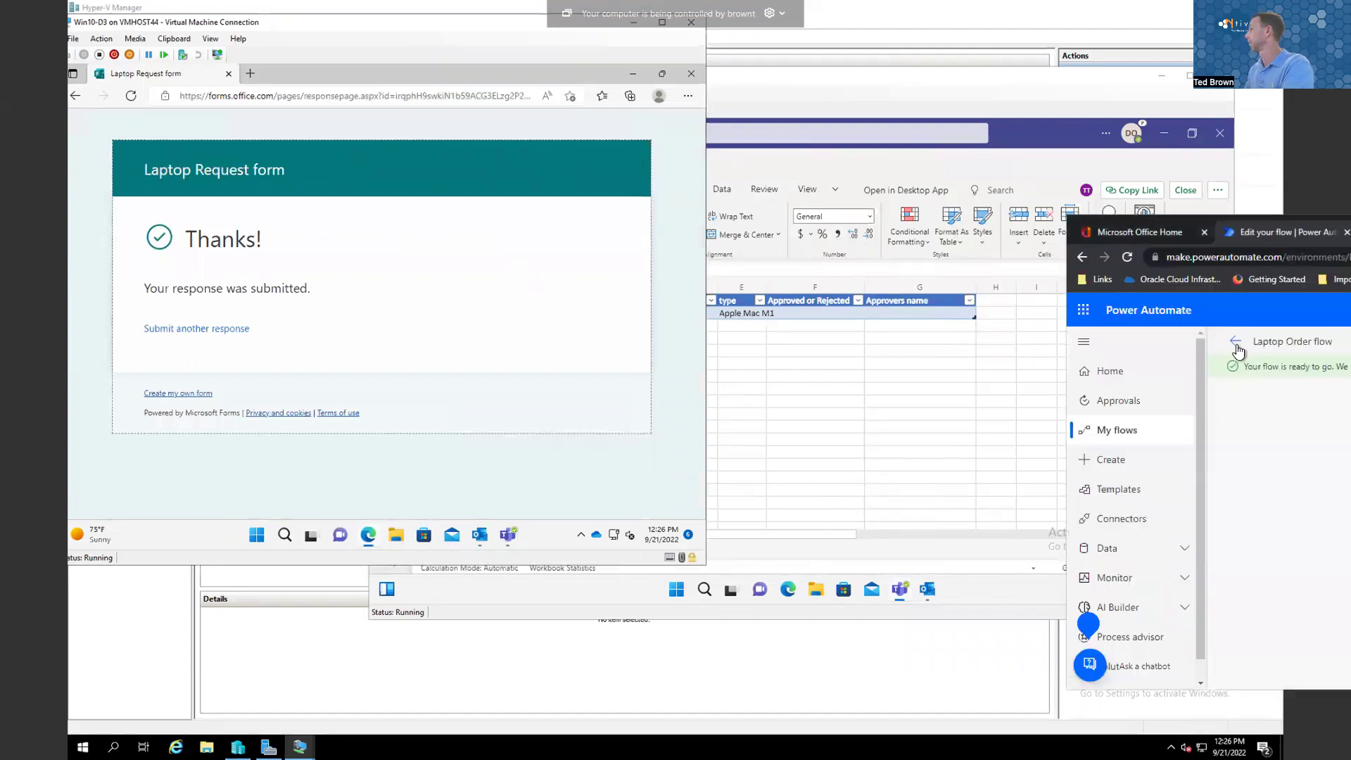
click(1234, 342)
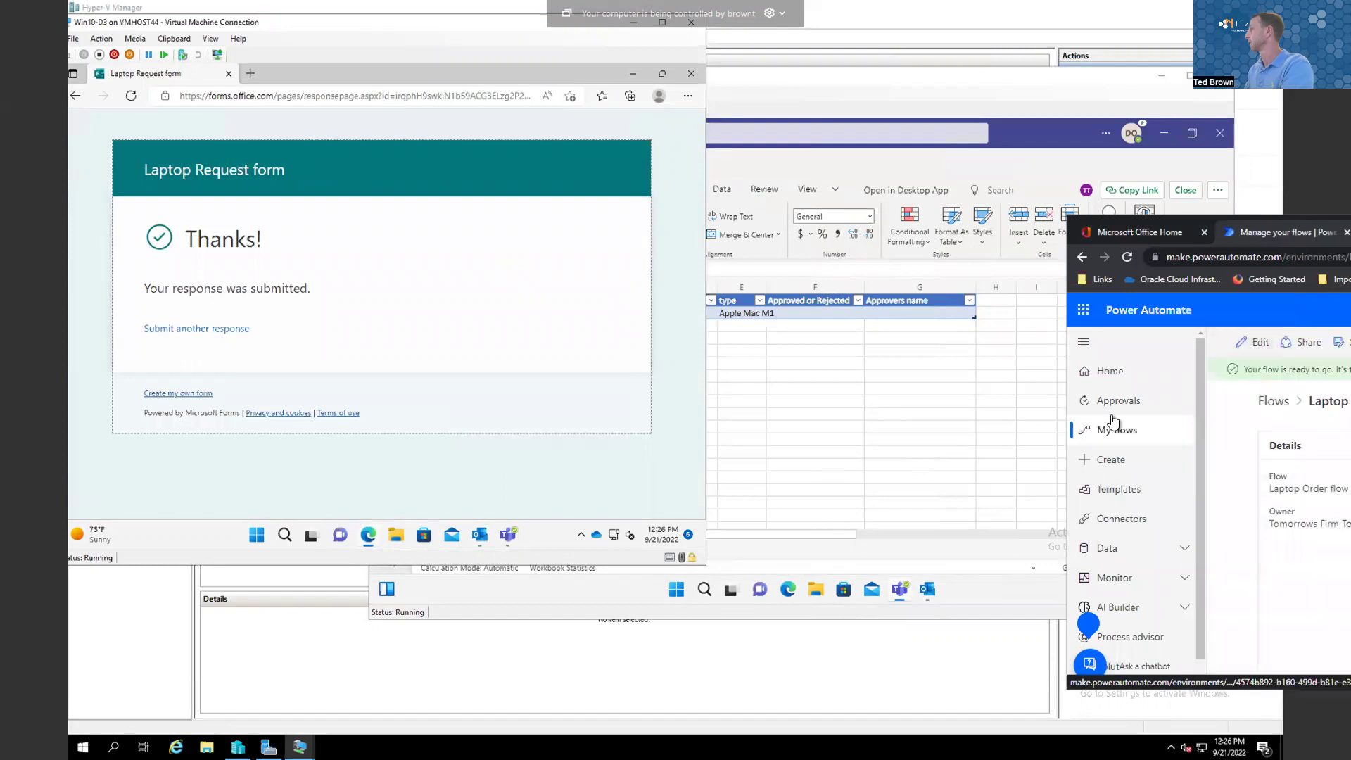
click(843, 377)
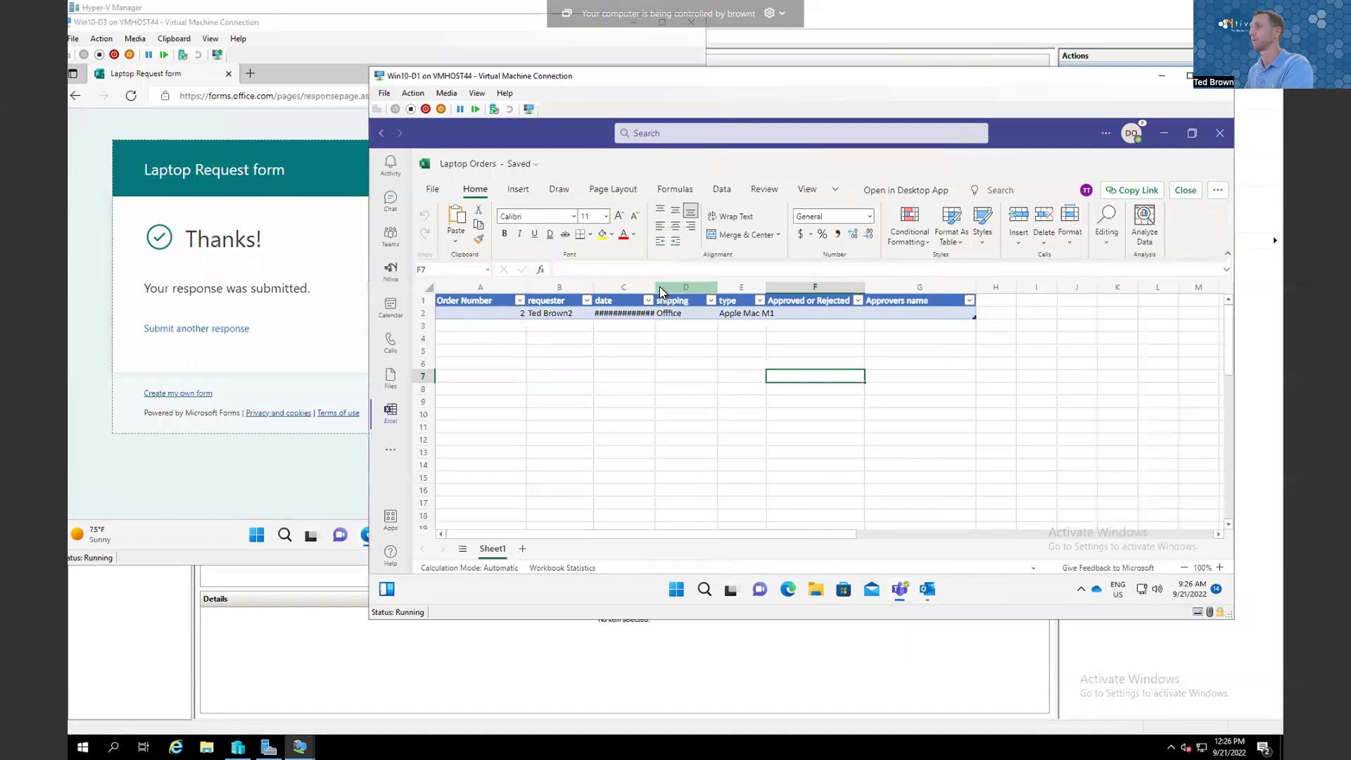
drag(654, 290, 711, 291)
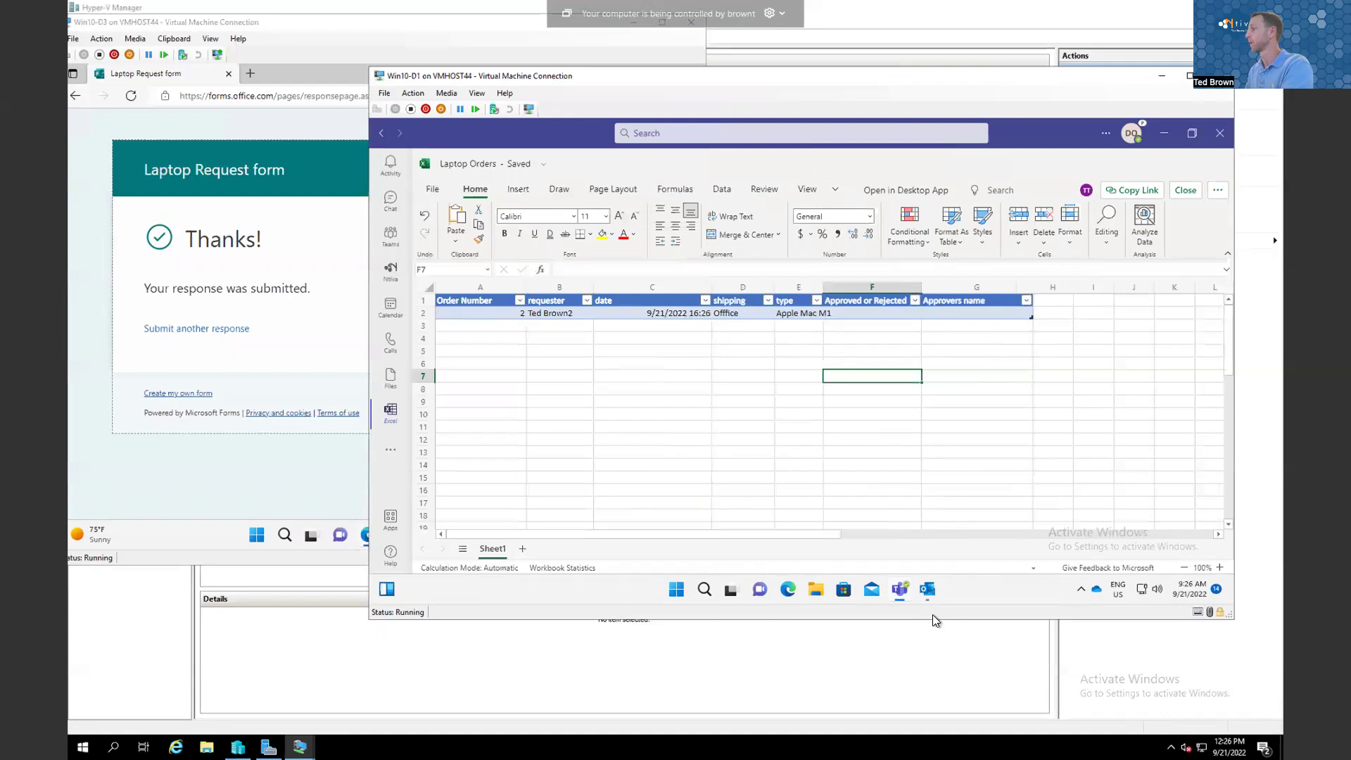
Step: Switch to Outlook in the Win10-D1 virtual machine and open the new laptop request email
click(928, 592)
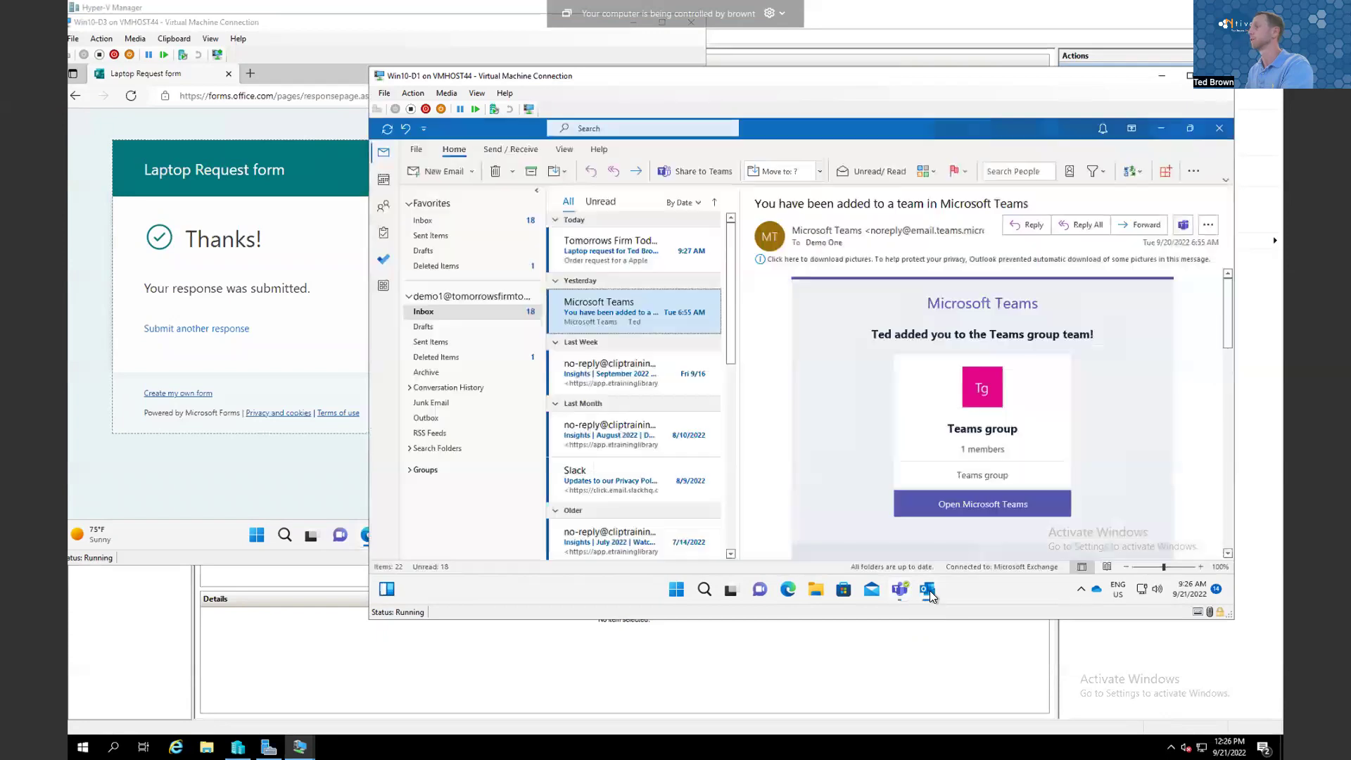
click(610, 247)
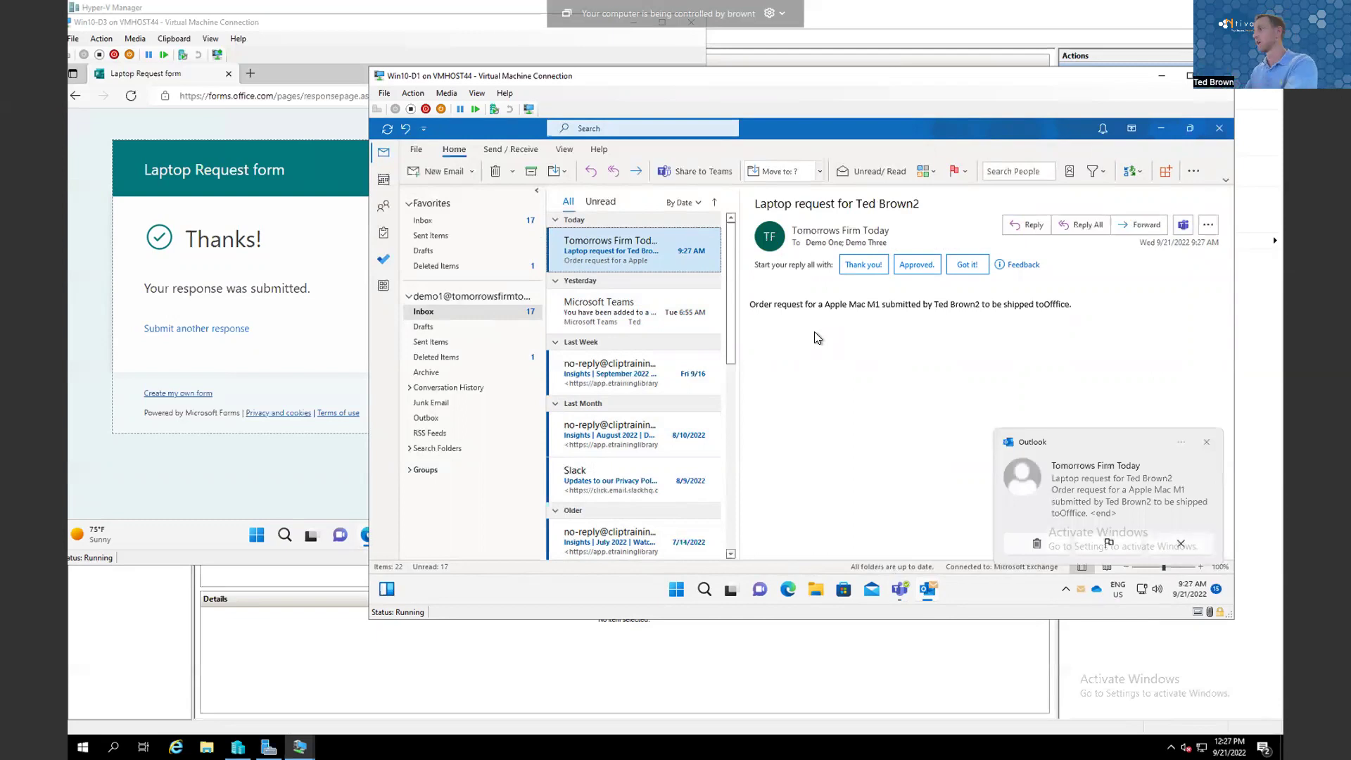
Step: Return to the Power Automate window, edit the Laptop Order flow and add a Start and wait for an approval action after Add a row into a table
drag(1350, 231, 1047, 83)
click(1165, 87)
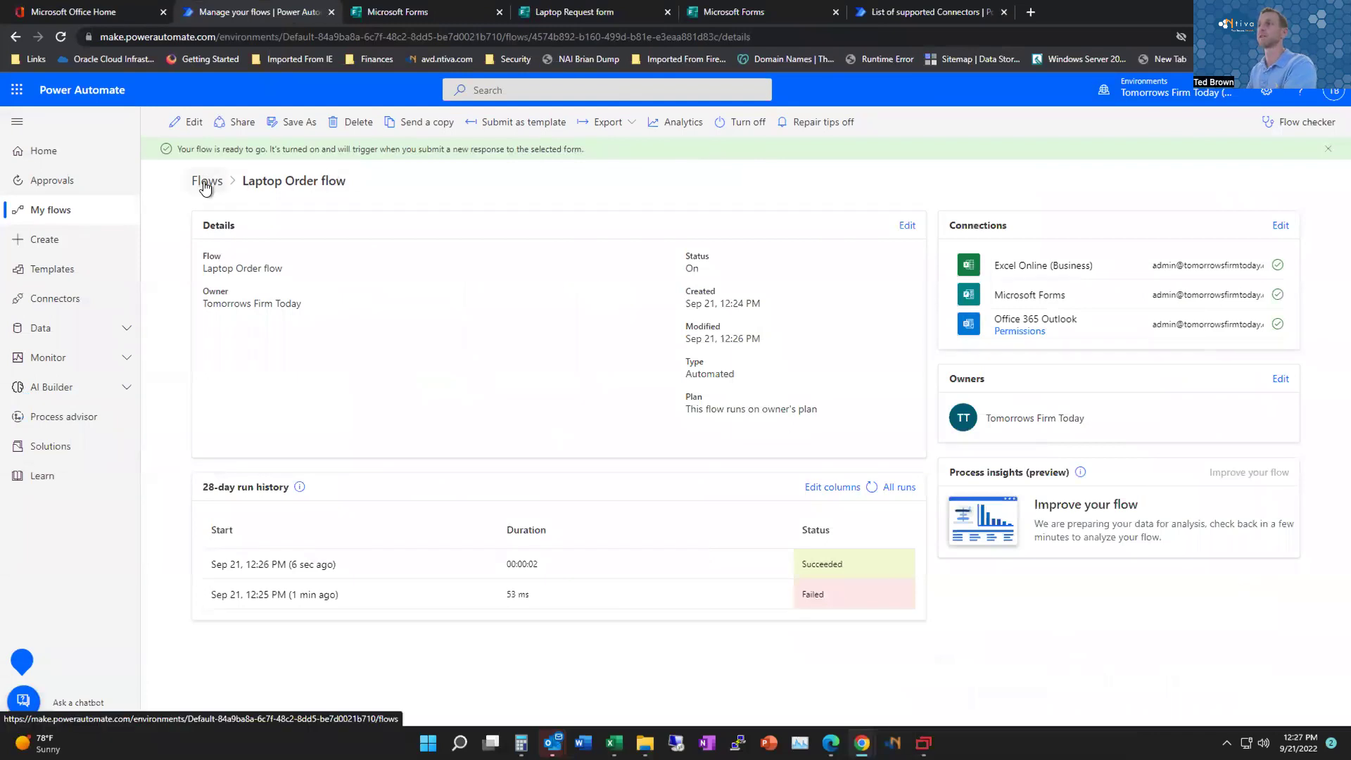
click(187, 124)
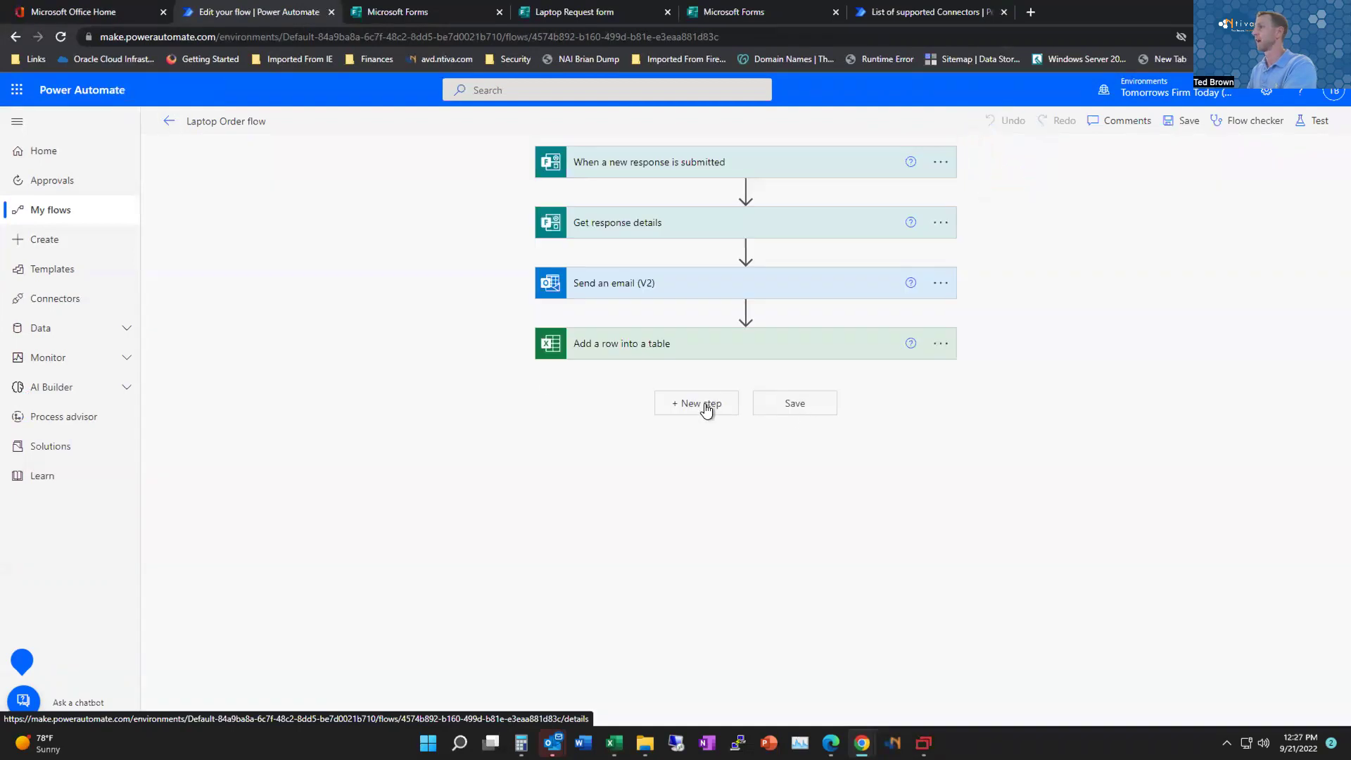
click(707, 411)
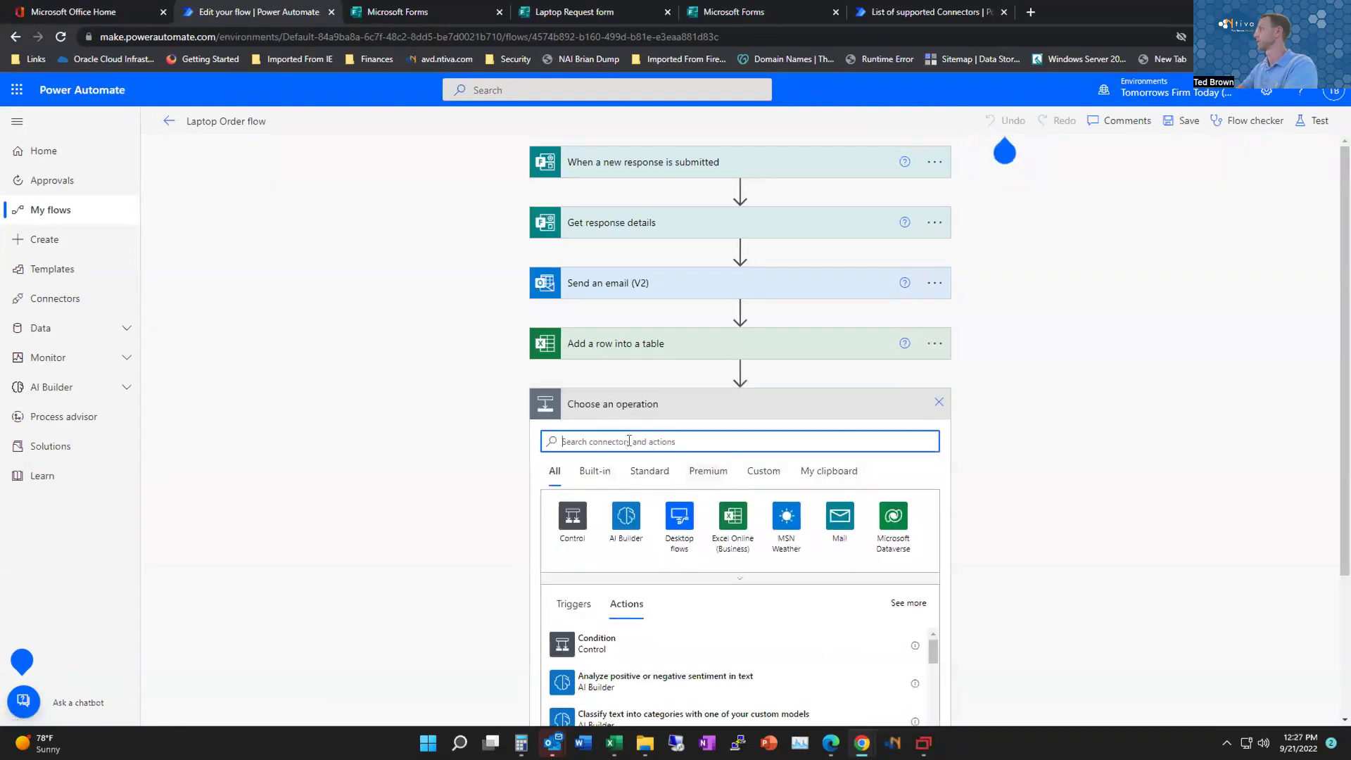
text(appr)
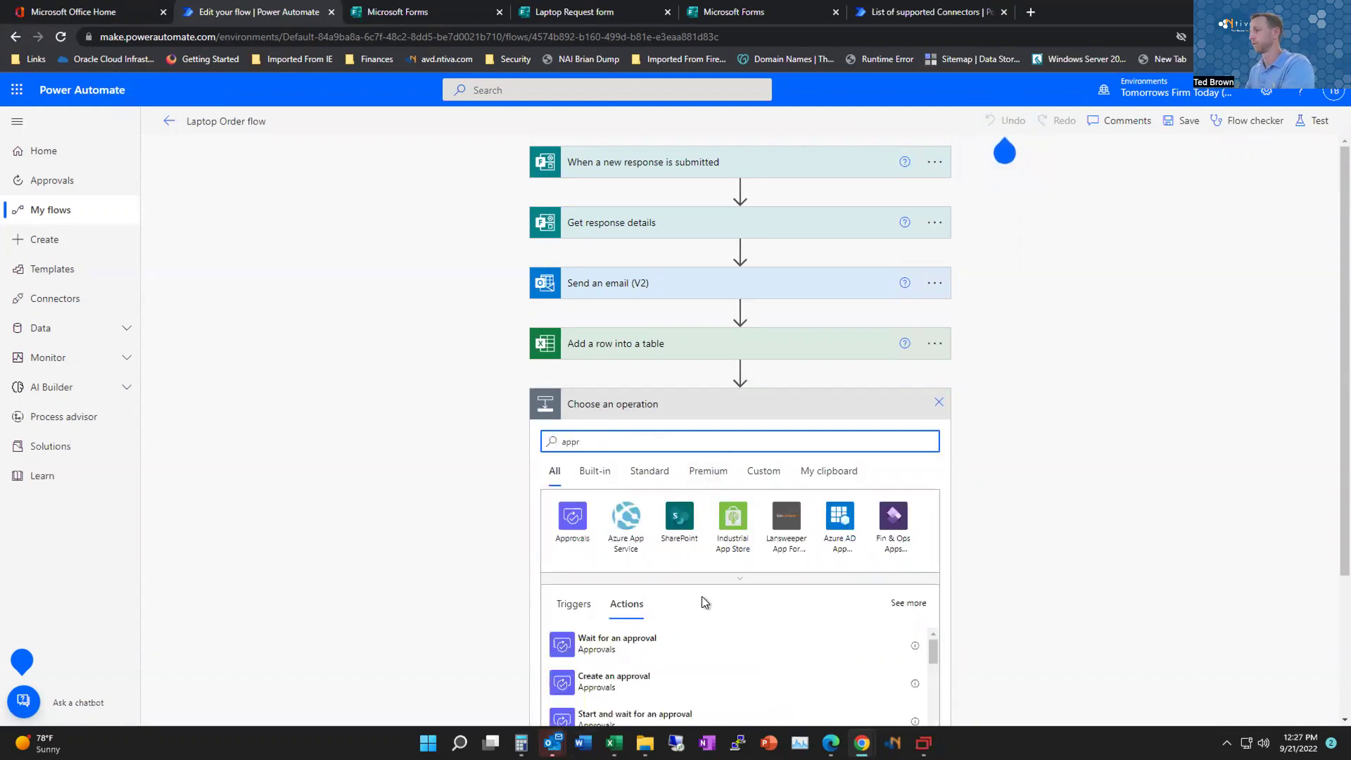
scroll(704, 601, down, 2)
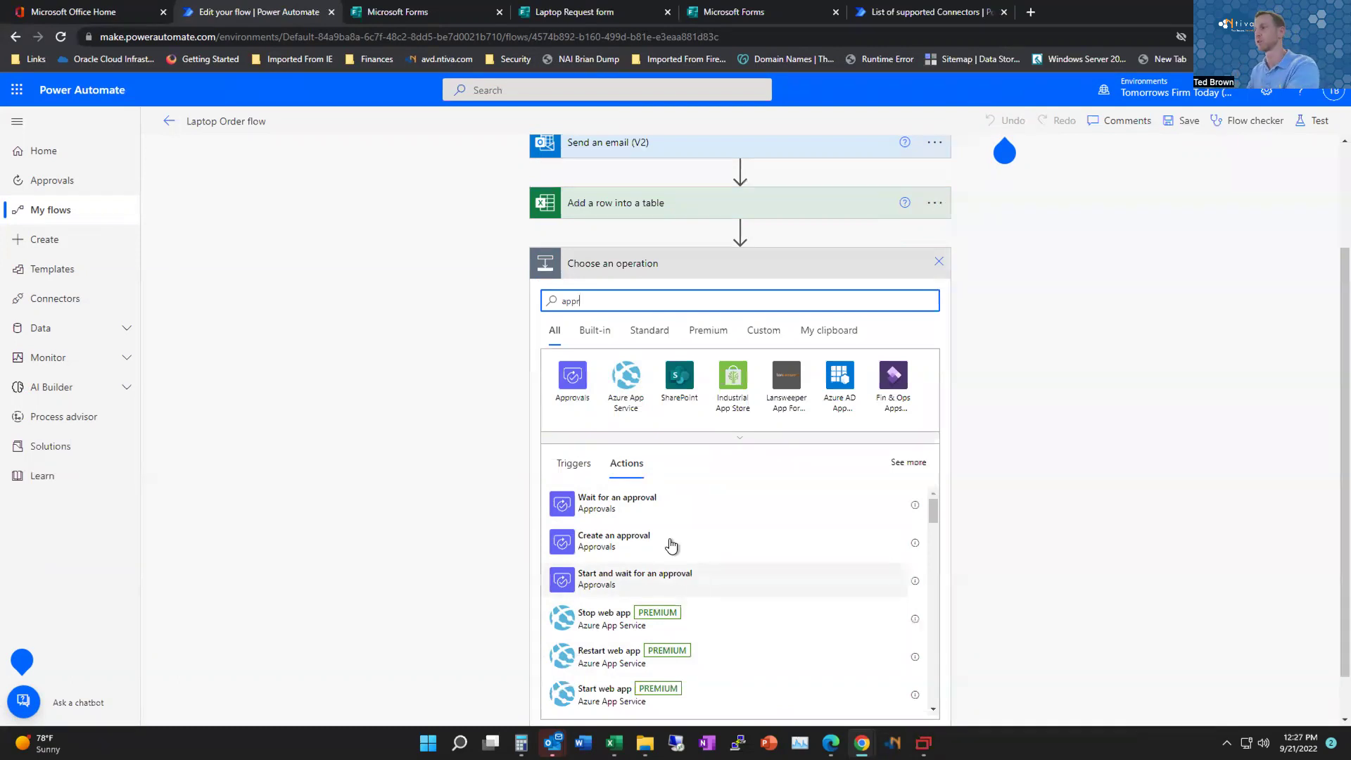
click(649, 581)
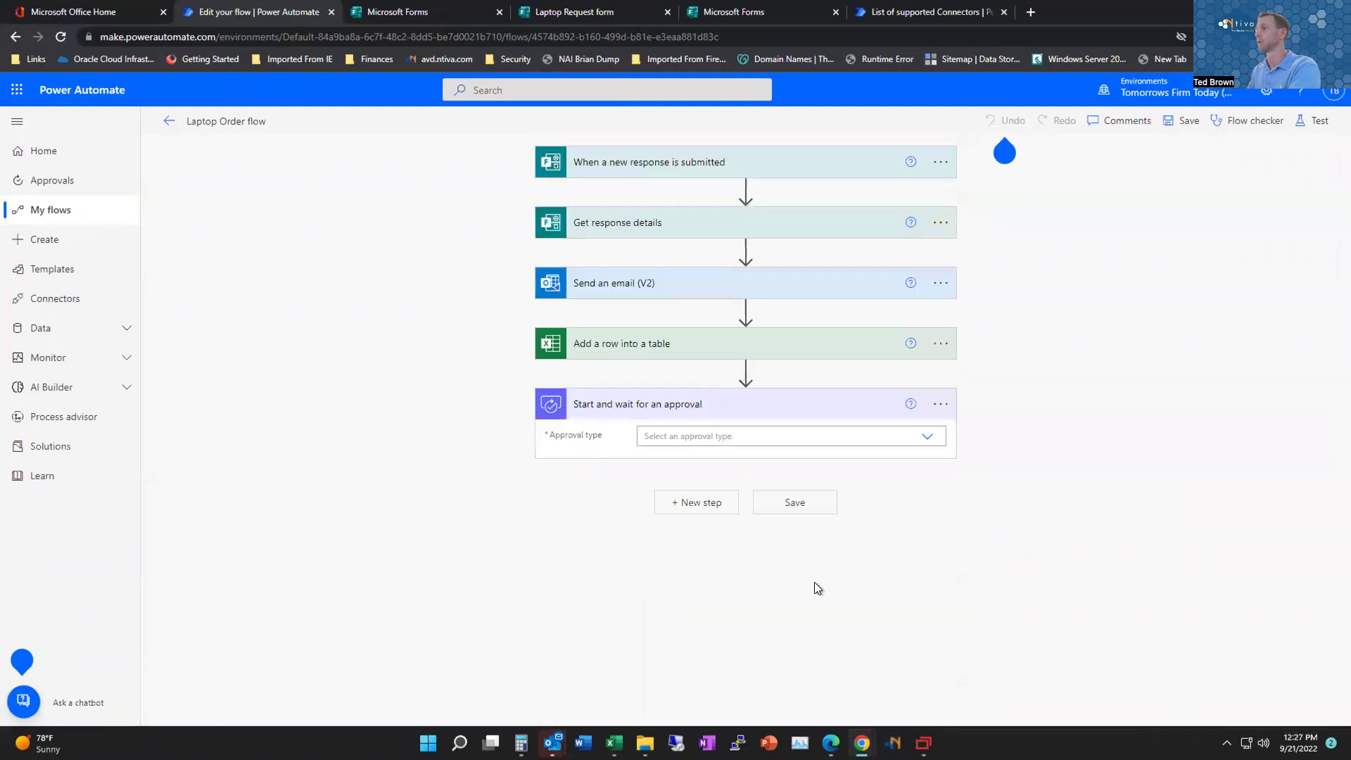
Step: Set the approval type to Approve/Reject - First to respond and the title to "Laptop Approval for" followed by the form's Name content
click(793, 437)
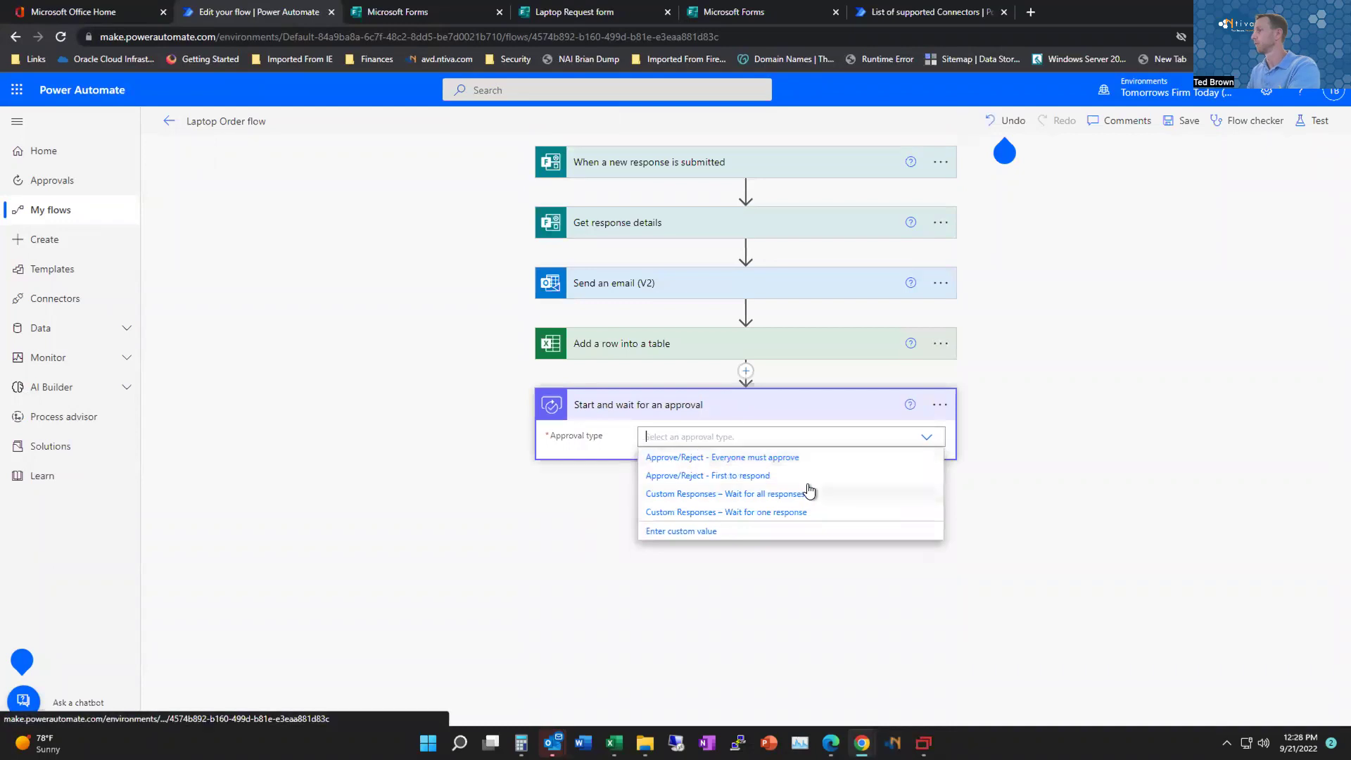
click(752, 477)
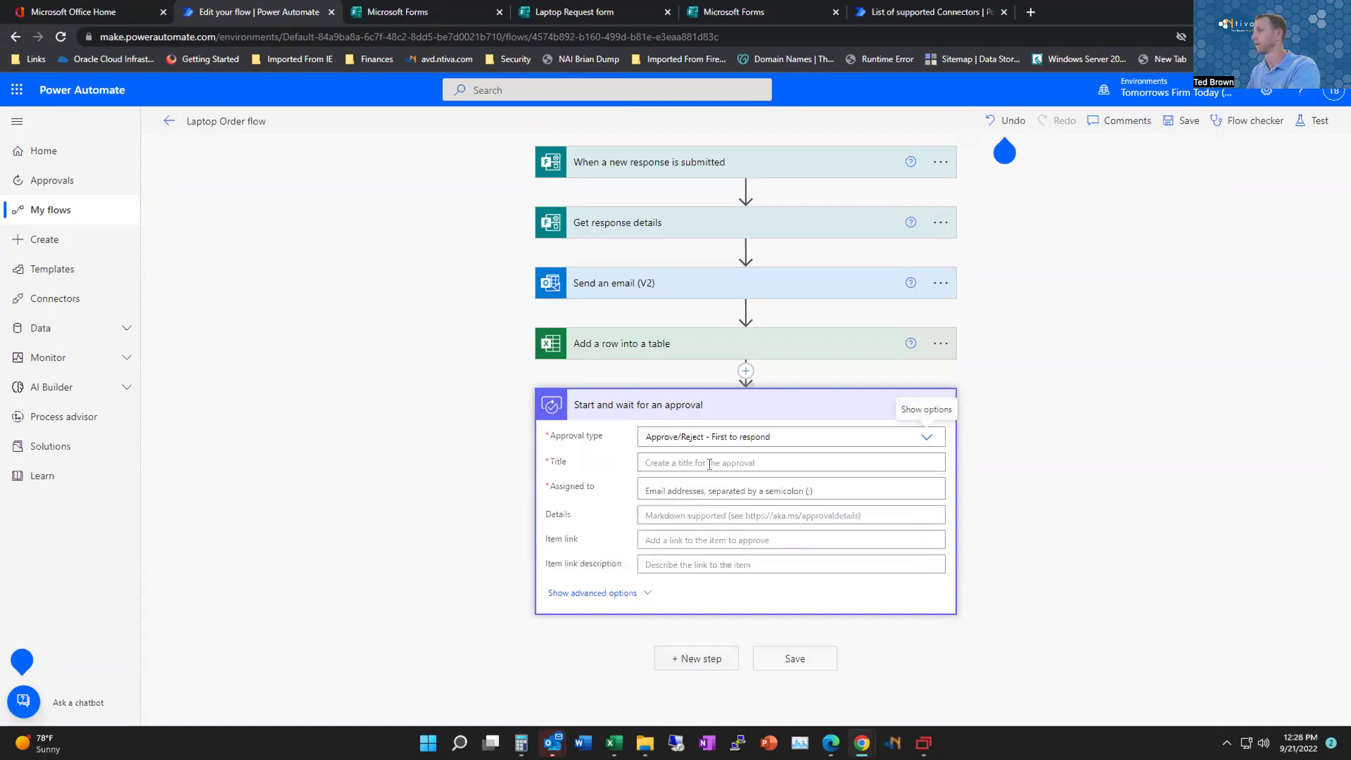
click(716, 469)
text(Laptop Approval)
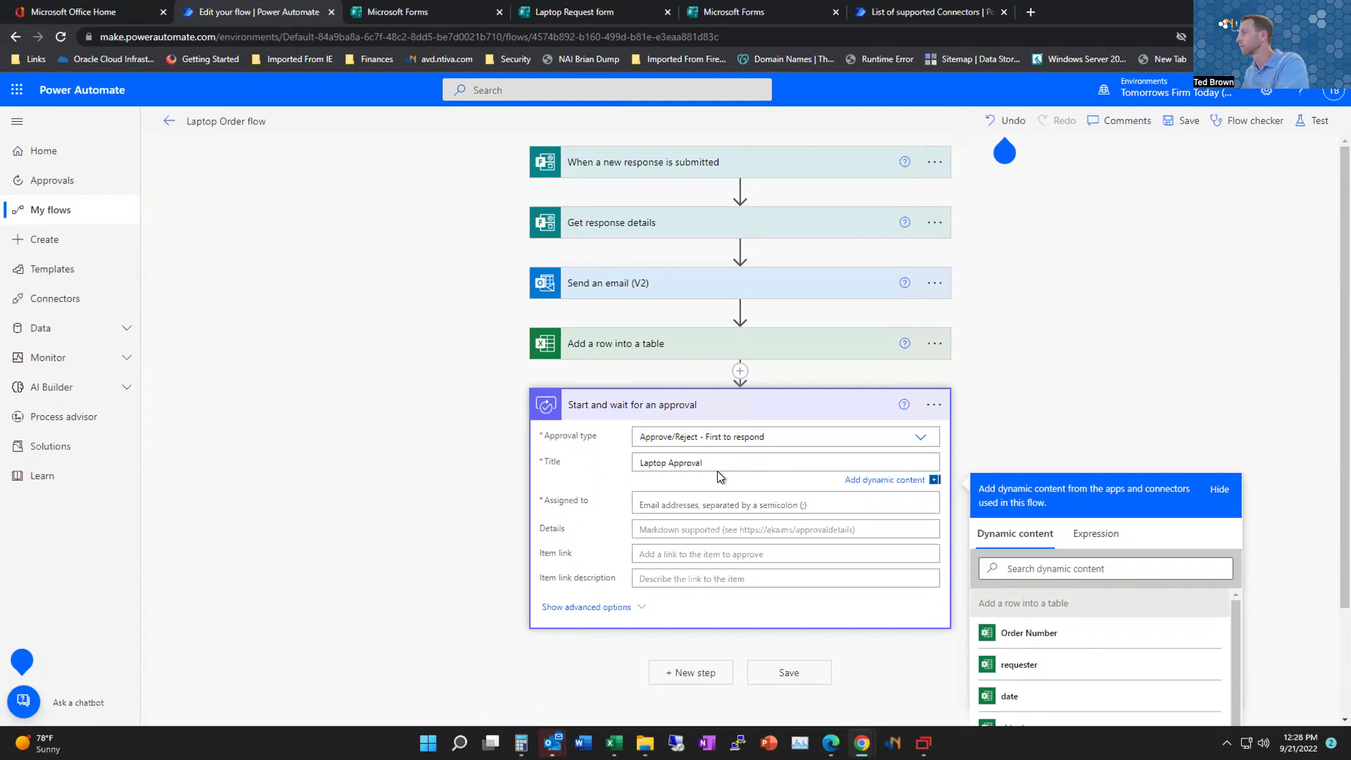
text(for)
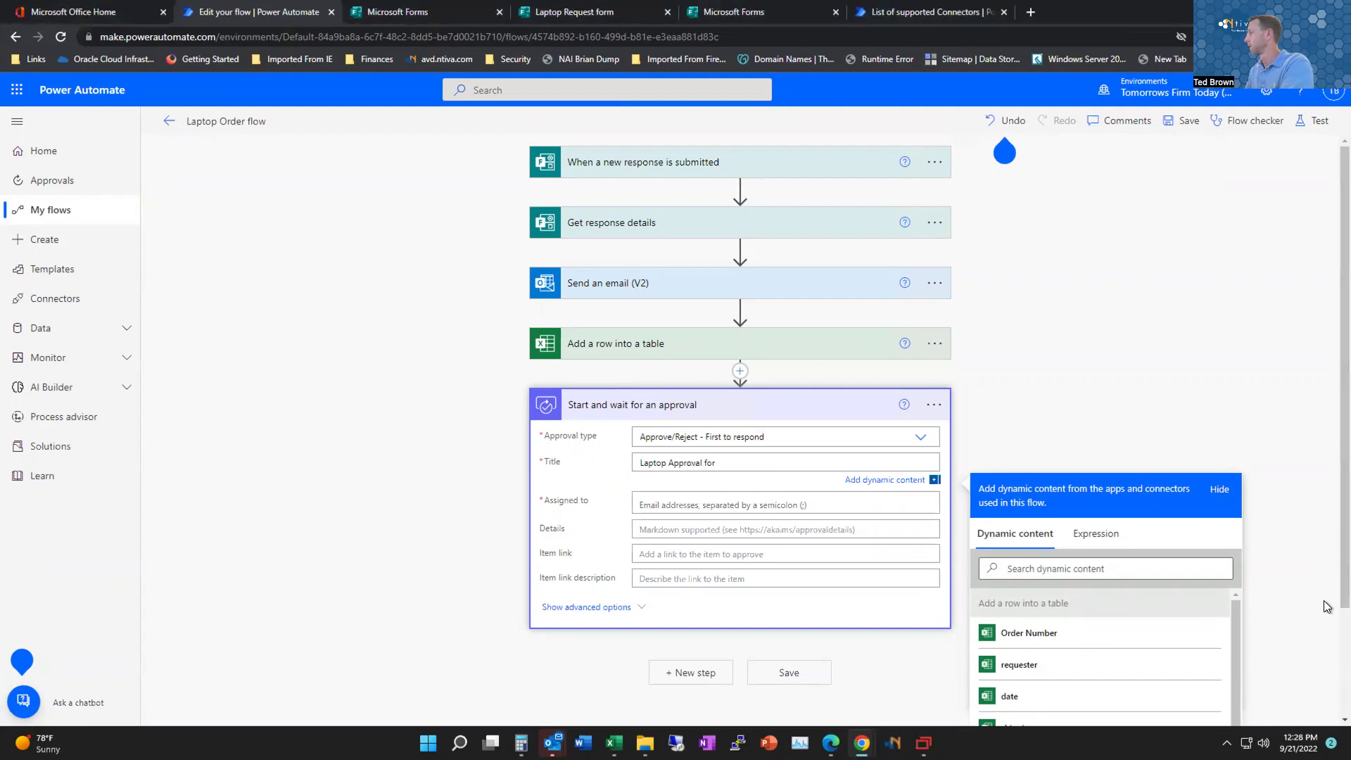
scroll(1326, 605, down, 2)
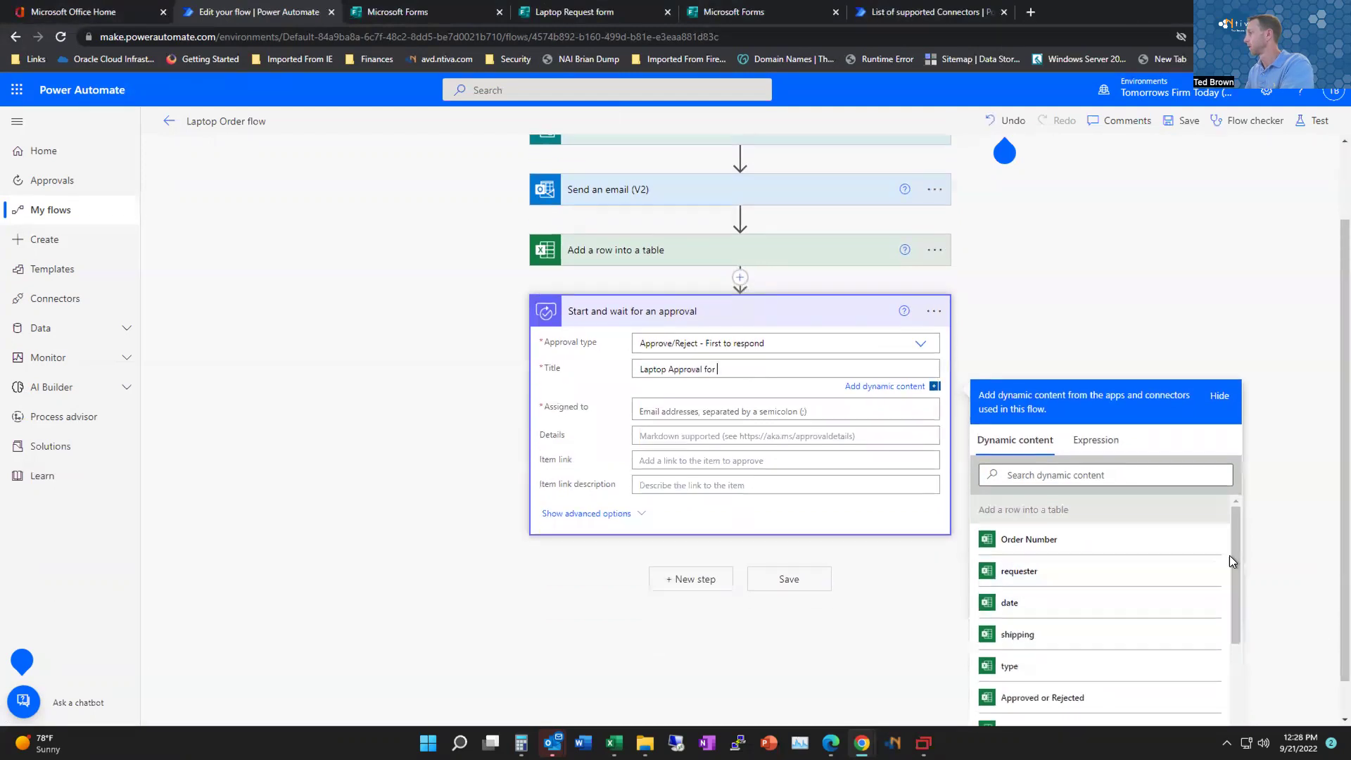
scroll(1224, 605, down, 4)
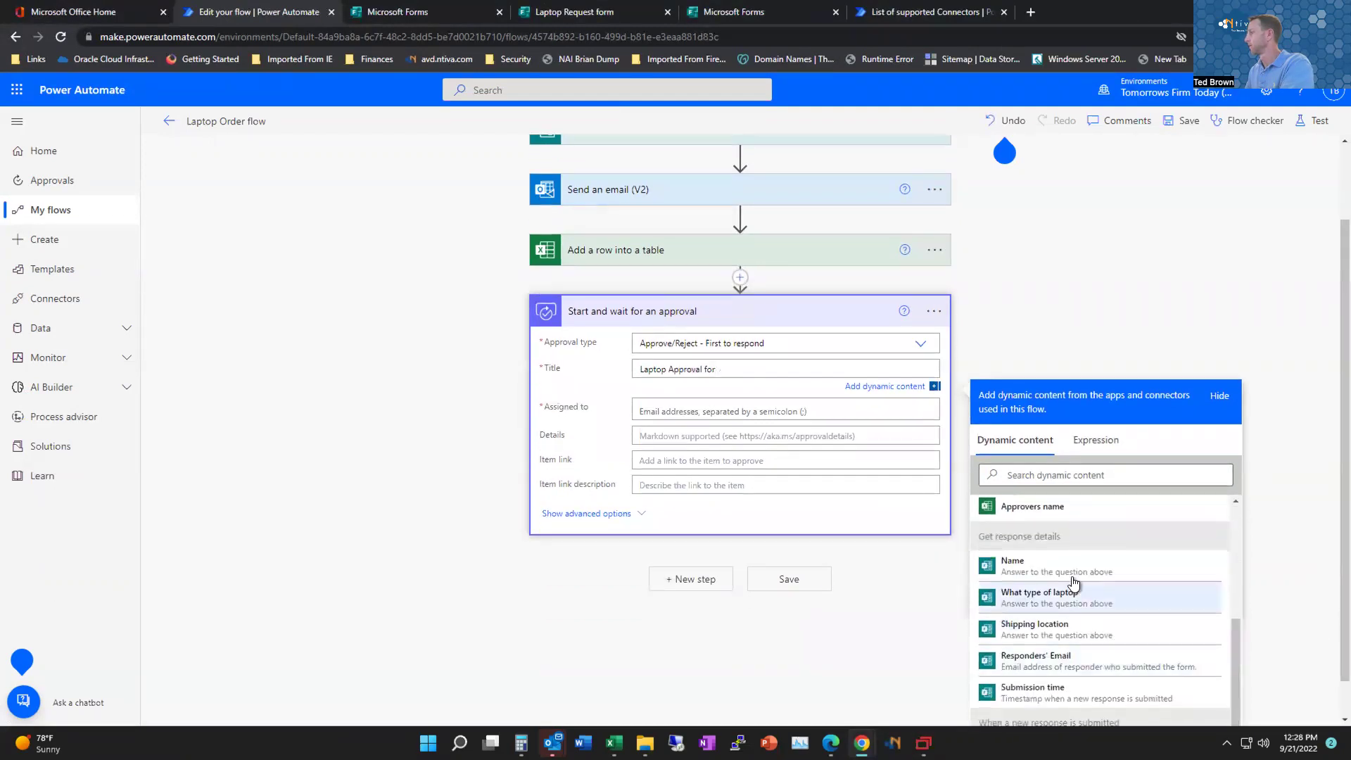
click(1058, 570)
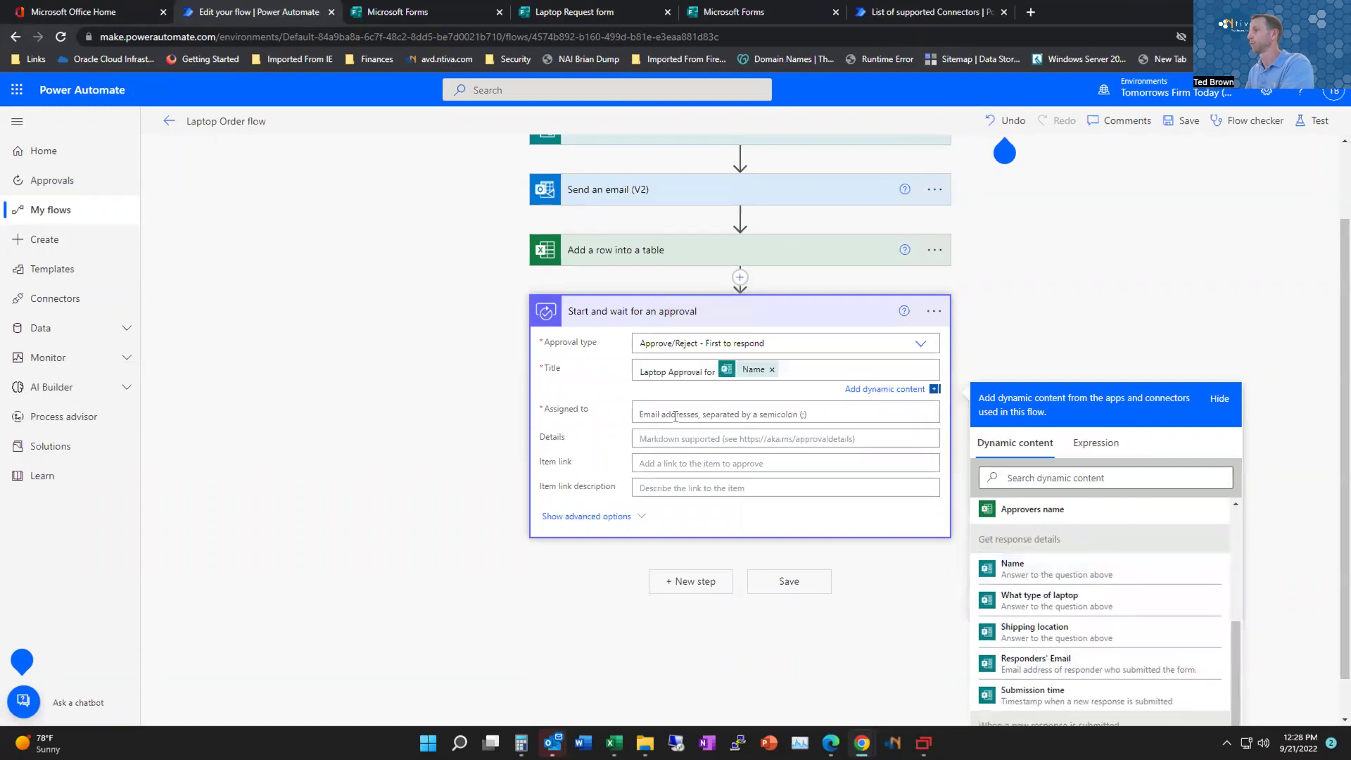
Step: Assign the approval to the Demo One account, found by searching for "demo"
click(679, 416)
text(d)
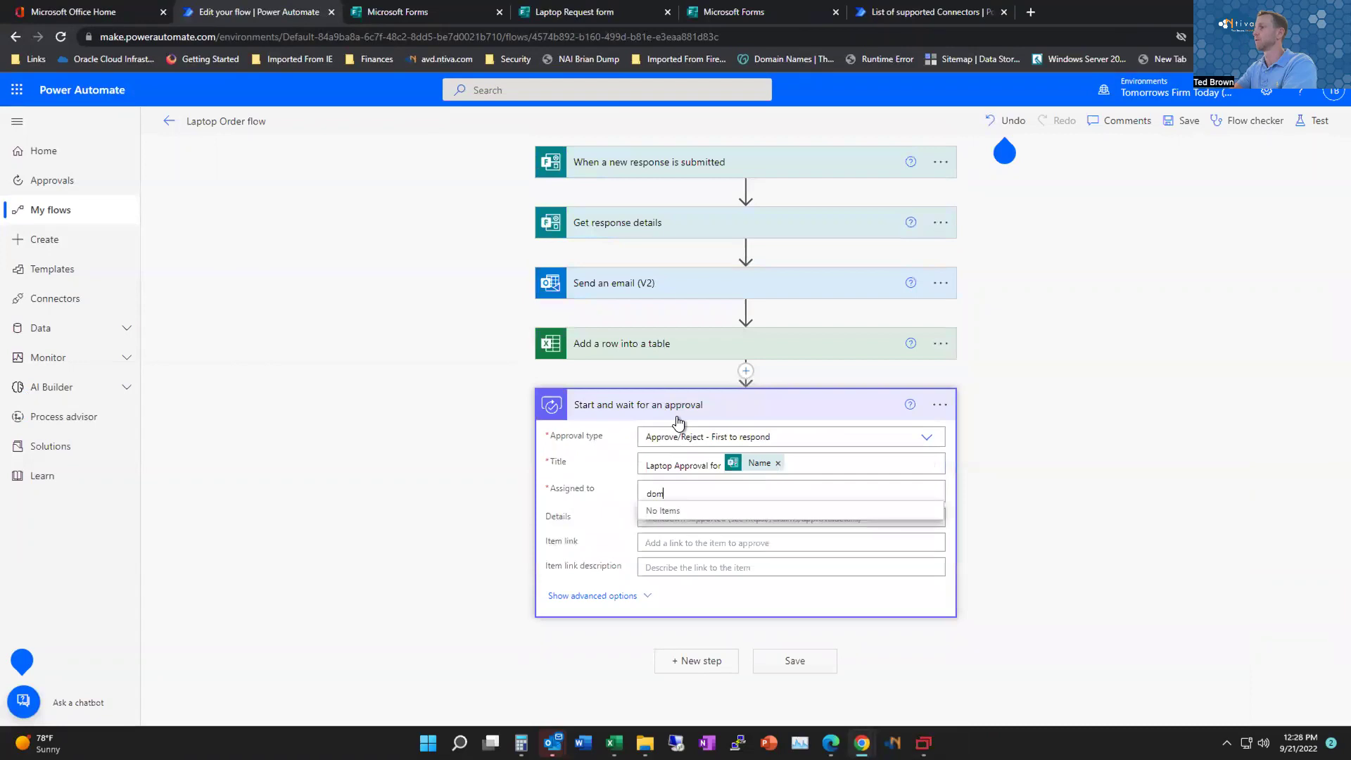
text(emo)
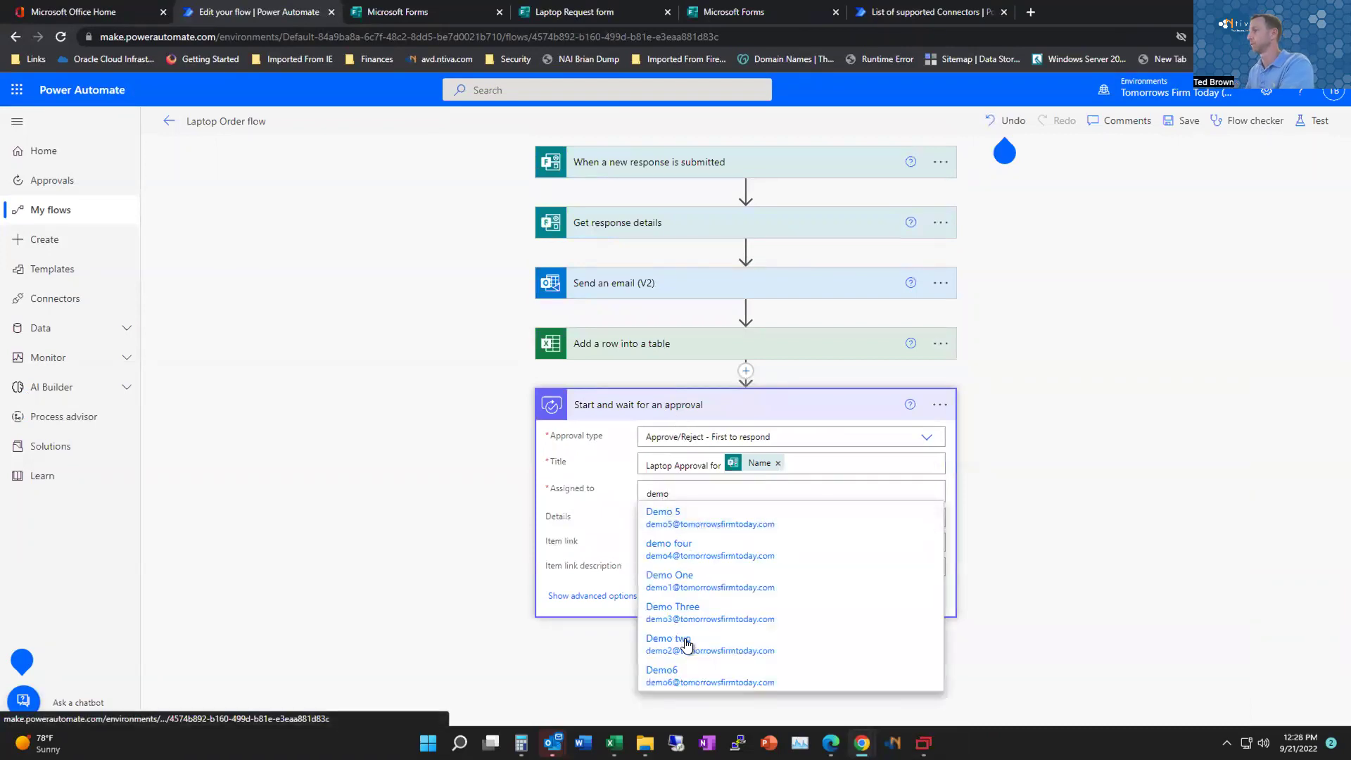
click(697, 591)
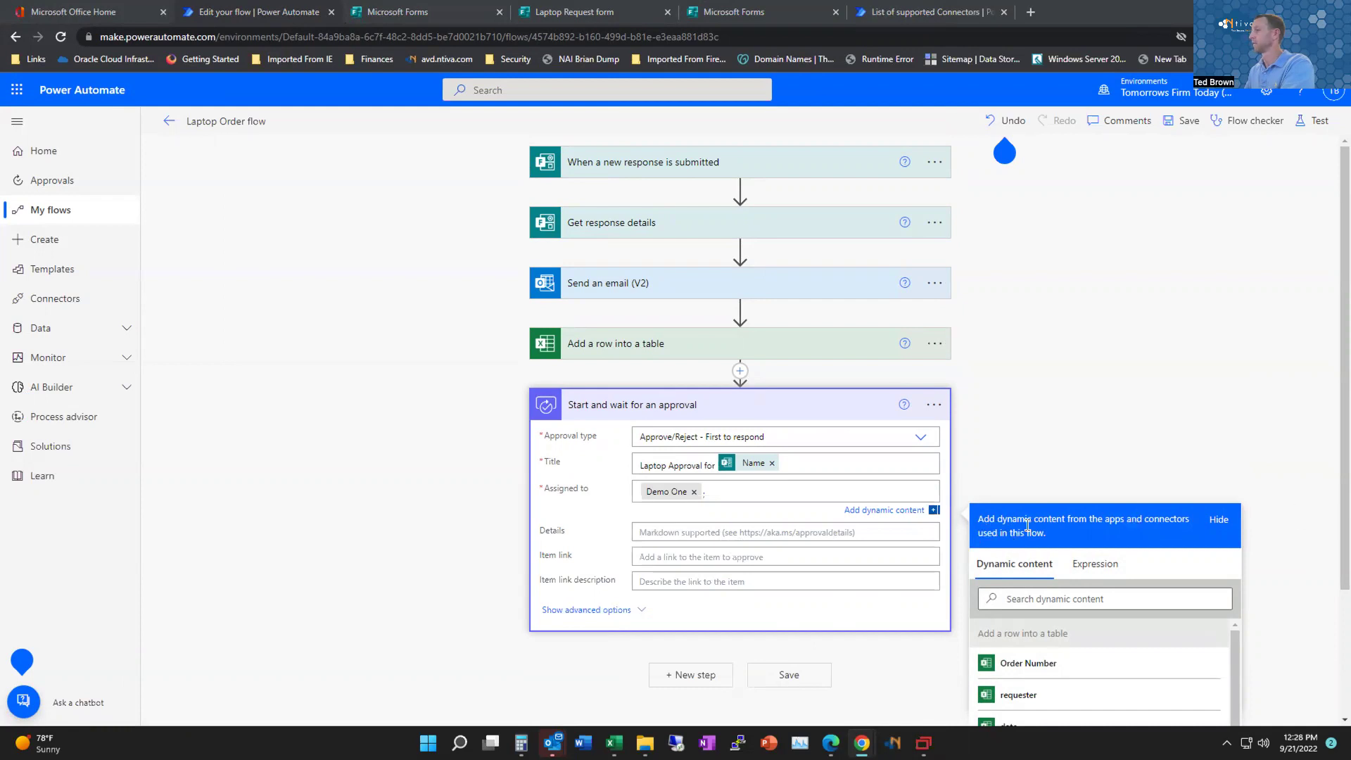
Step: Add a Condition control as a new step after the approval action
click(694, 676)
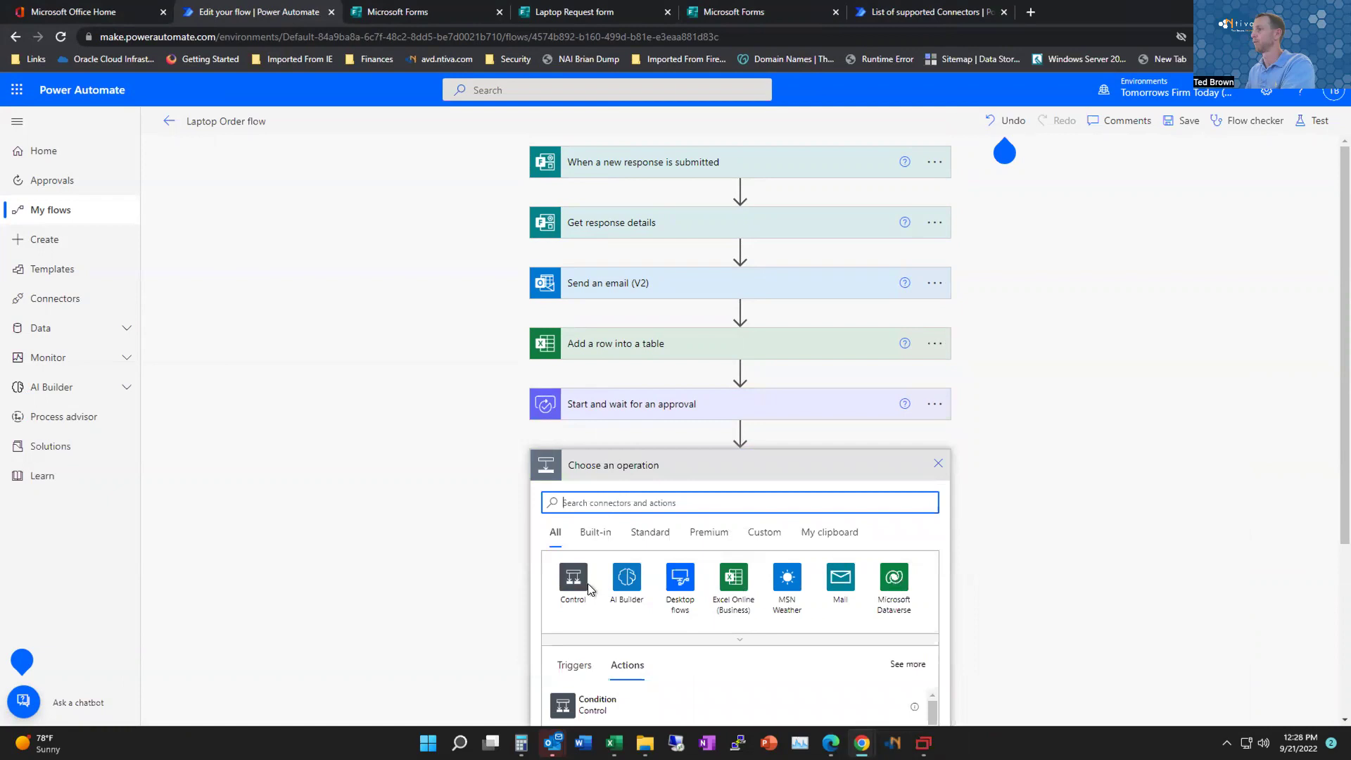
click(570, 707)
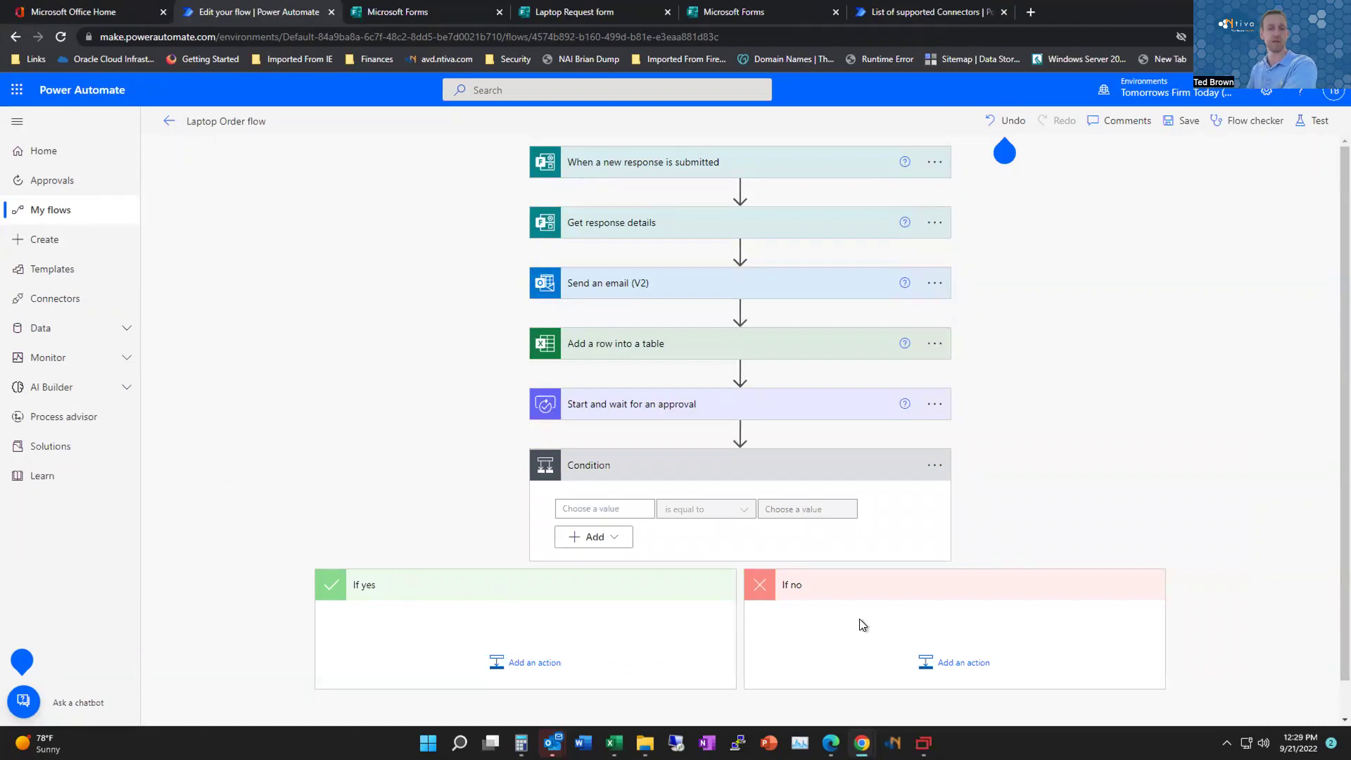
Step: Set the condition so that the approval's Responses Approver response is equal to "approve", reopening the Condition inside the Apply to each loop
click(623, 514)
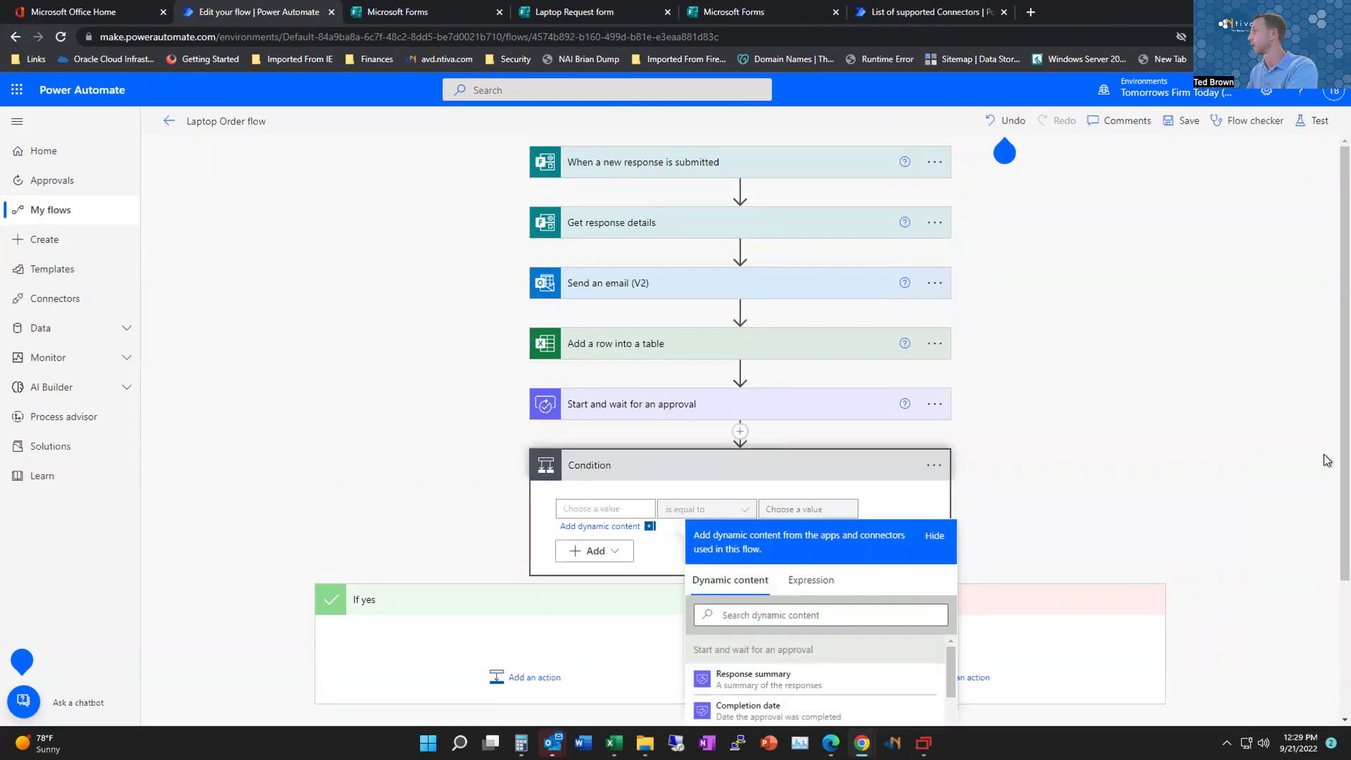
scroll(1326, 493, down, 2)
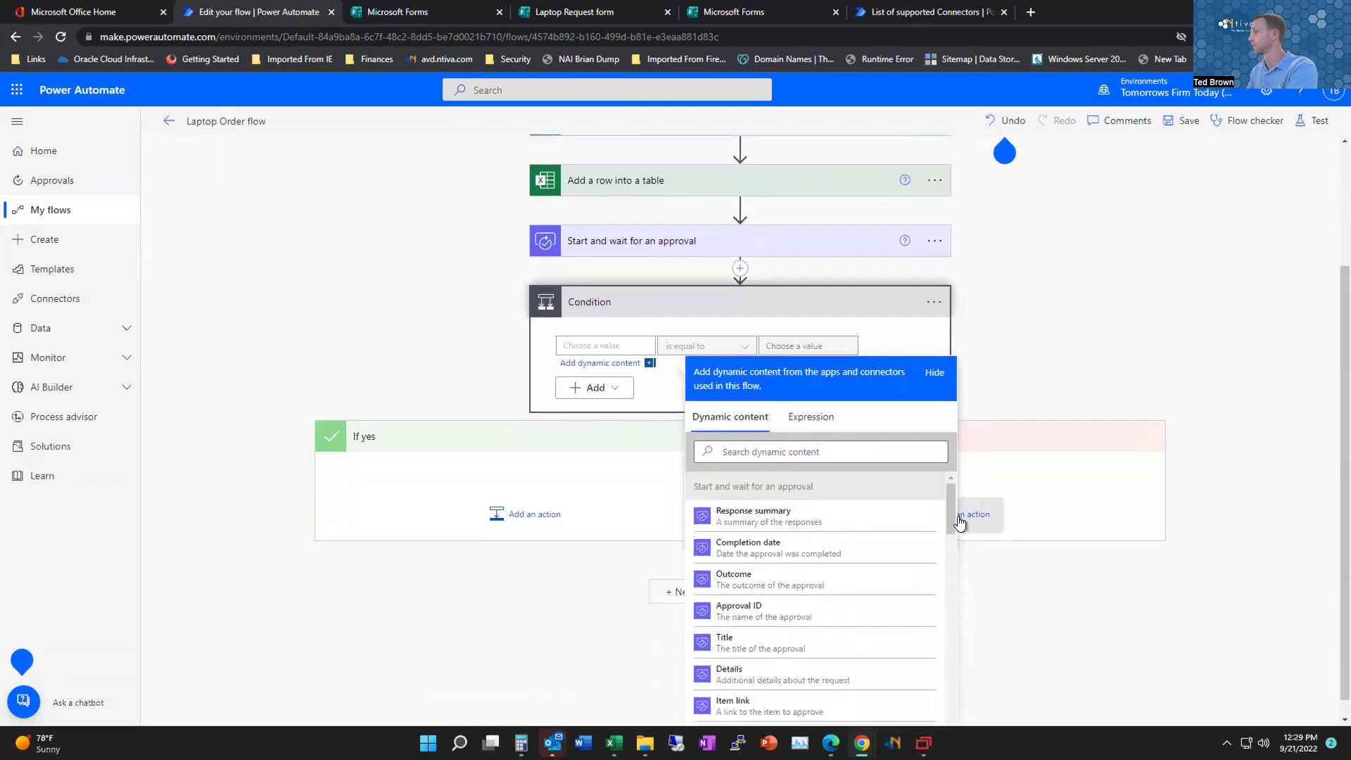
drag(951, 514, 935, 593)
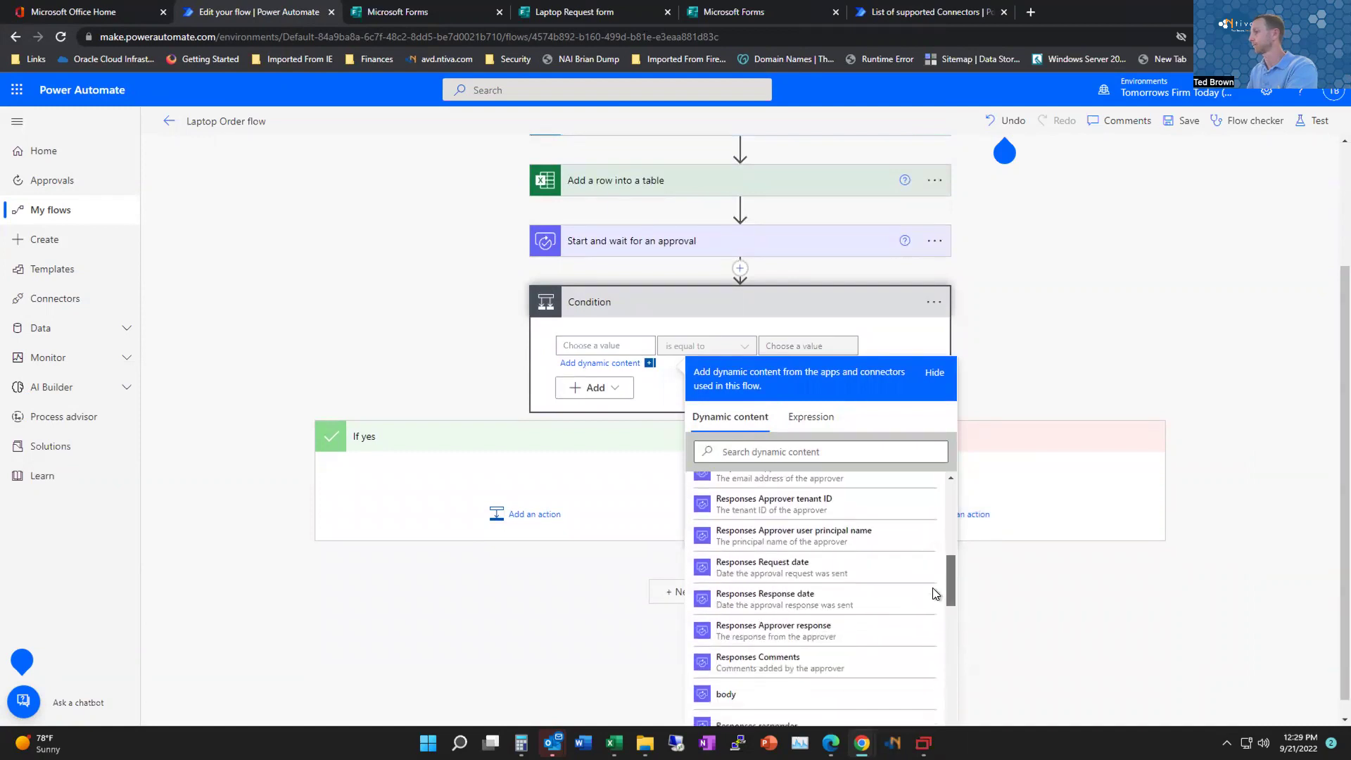
click(759, 635)
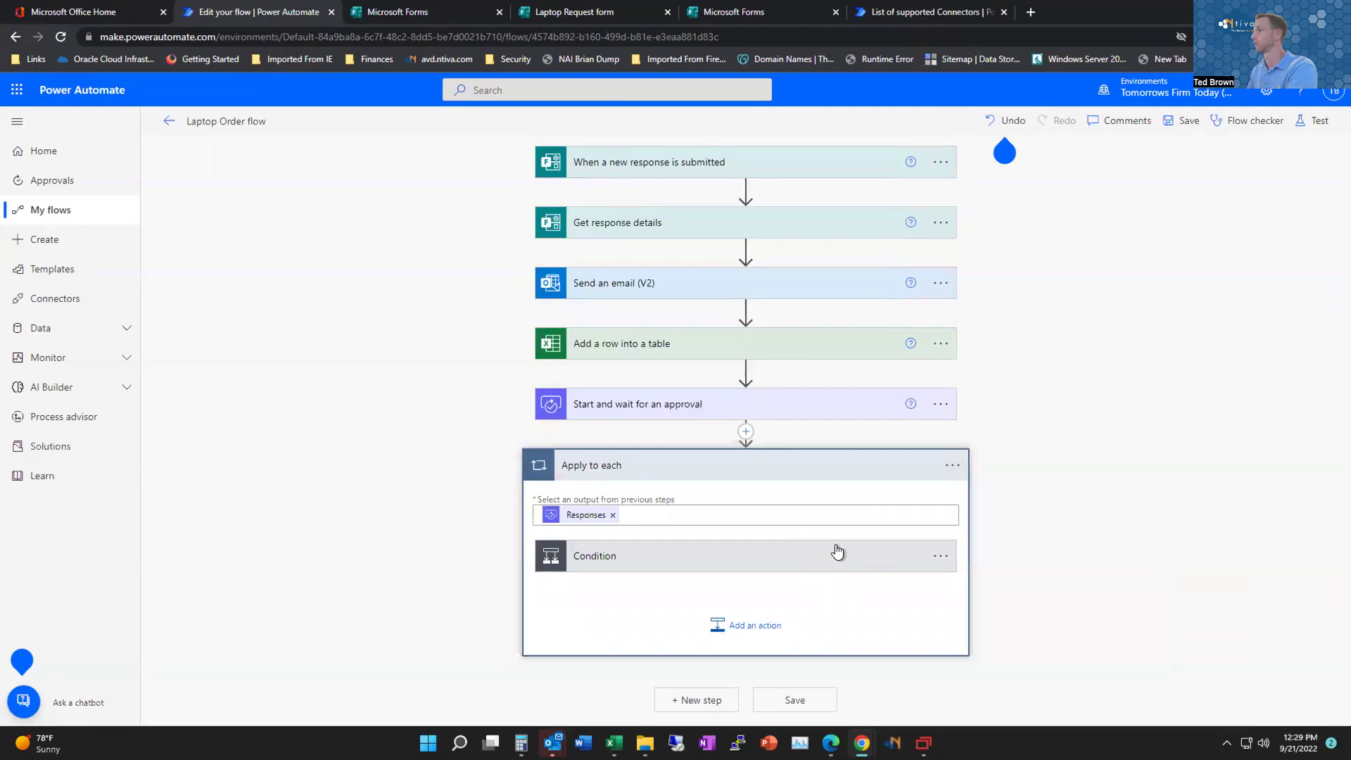
click(708, 563)
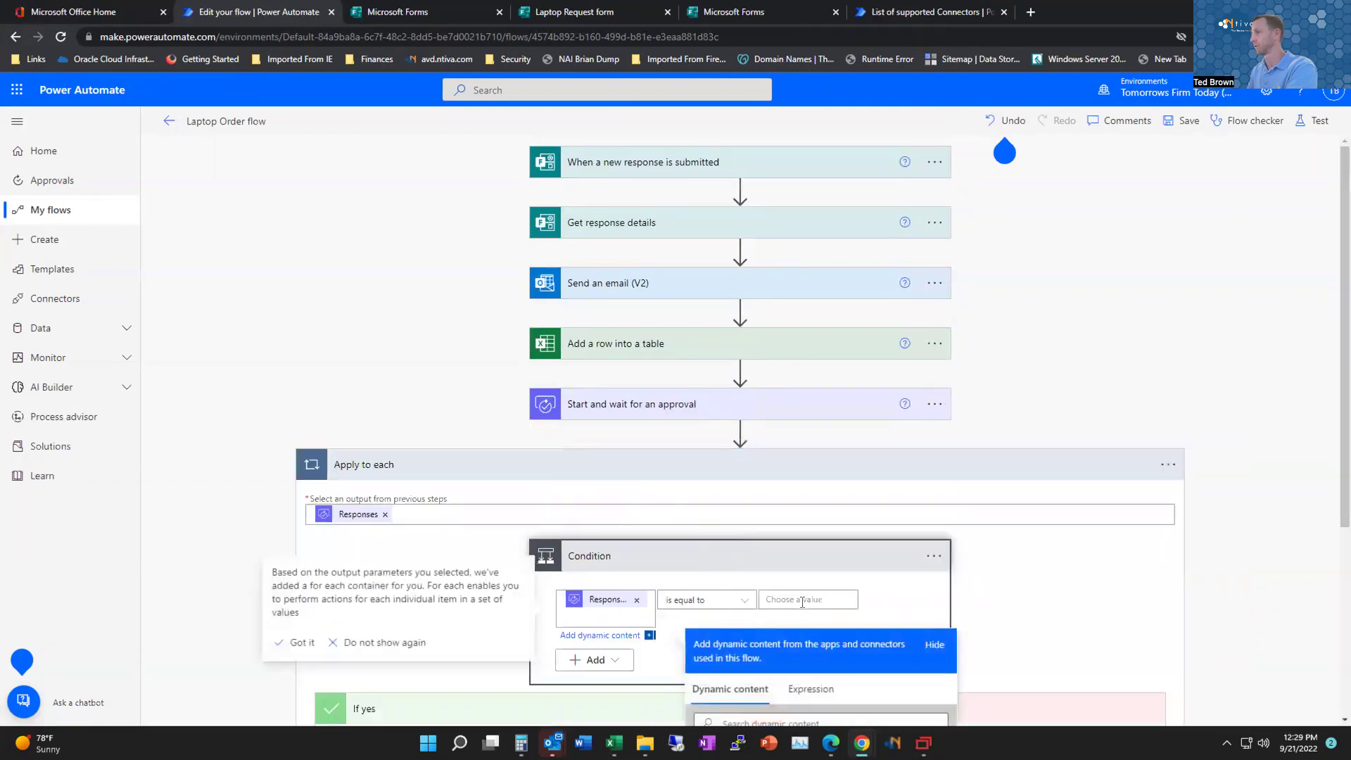
click(801, 598)
text(Approve)
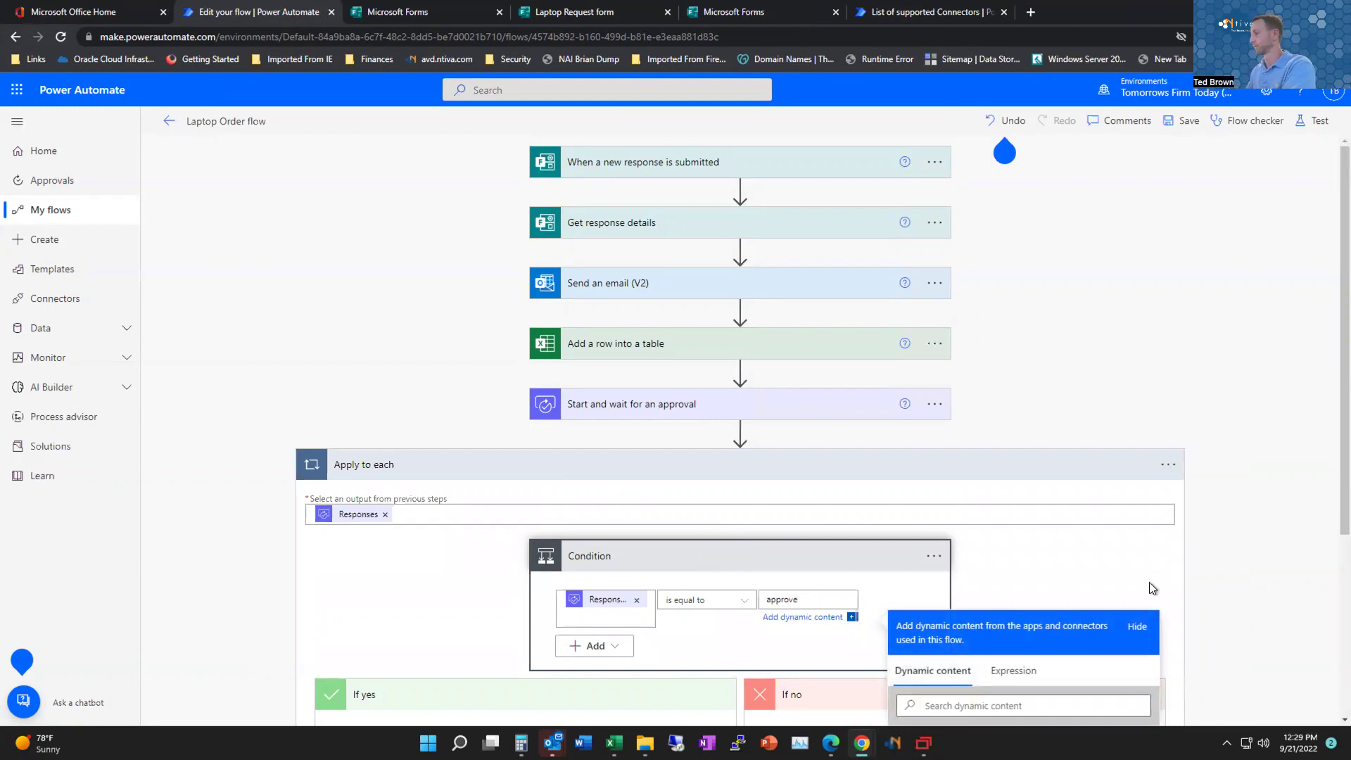
Step: Add an Office 365 Outlook Send an email (V2) action to the condition's If yes branch
scroll(1151, 588, down, 4)
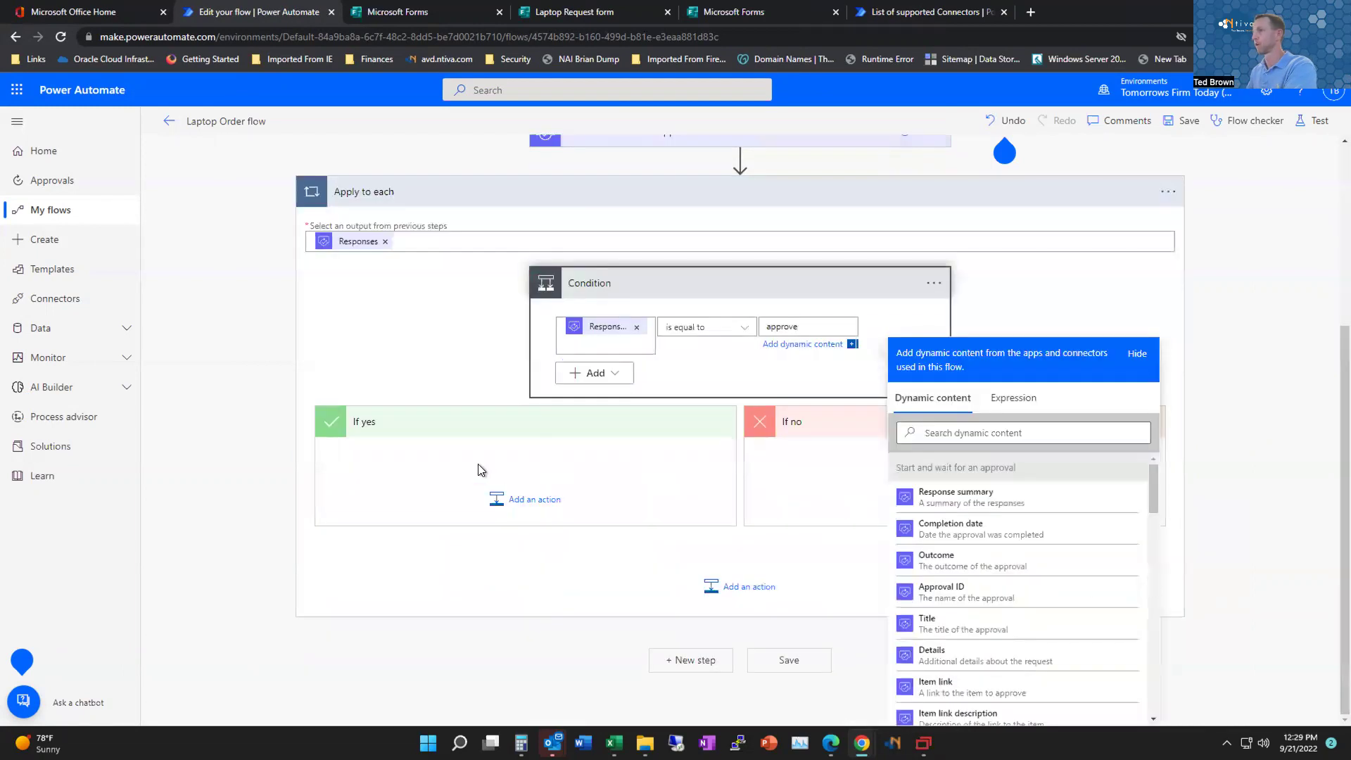
click(498, 489)
click(509, 539)
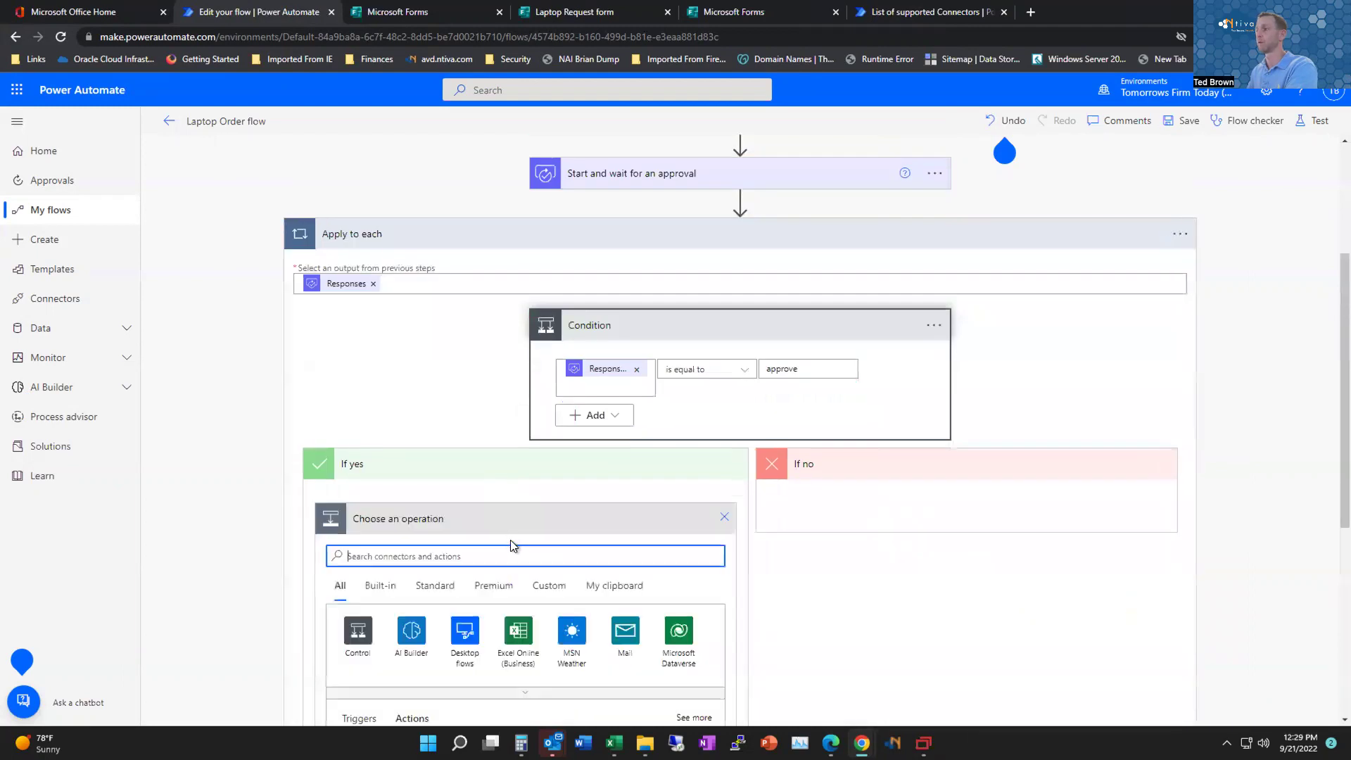
scroll(492, 567, down, 3)
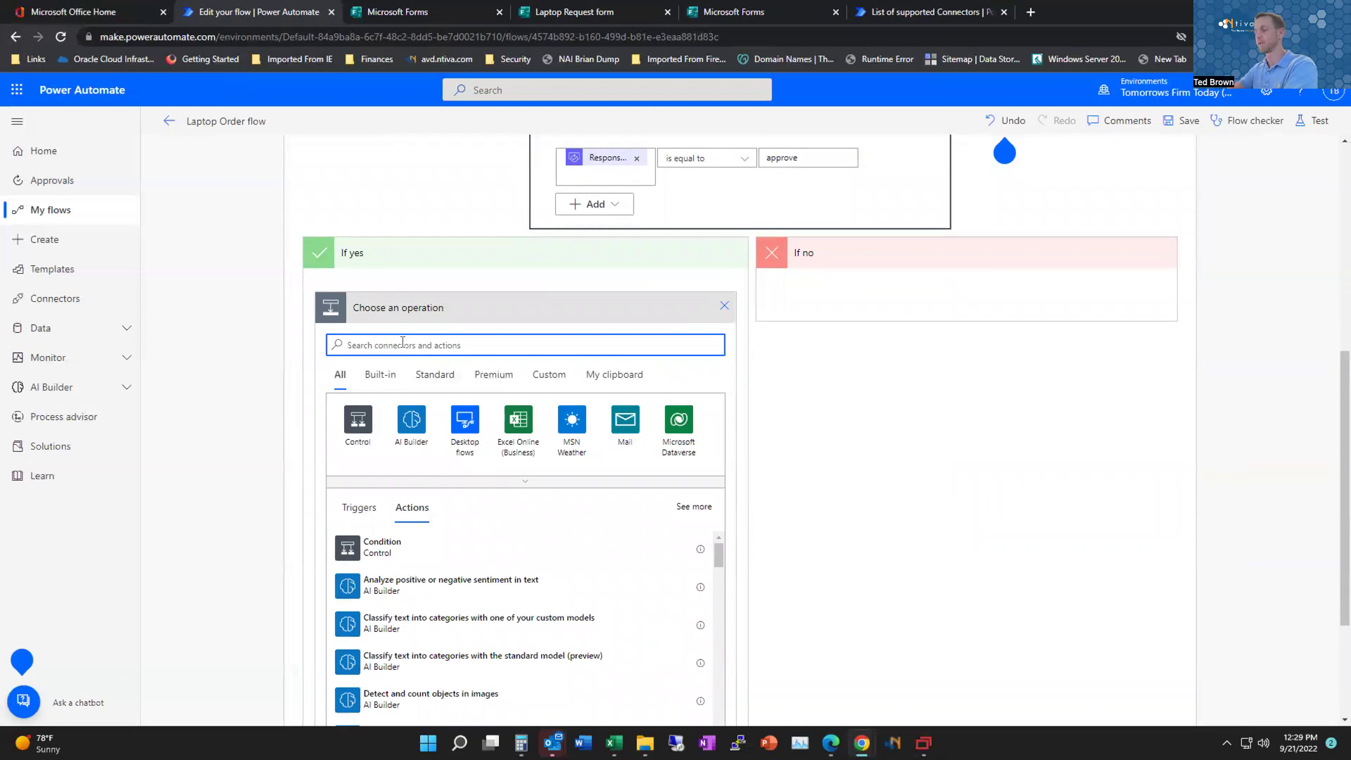
text(sen)
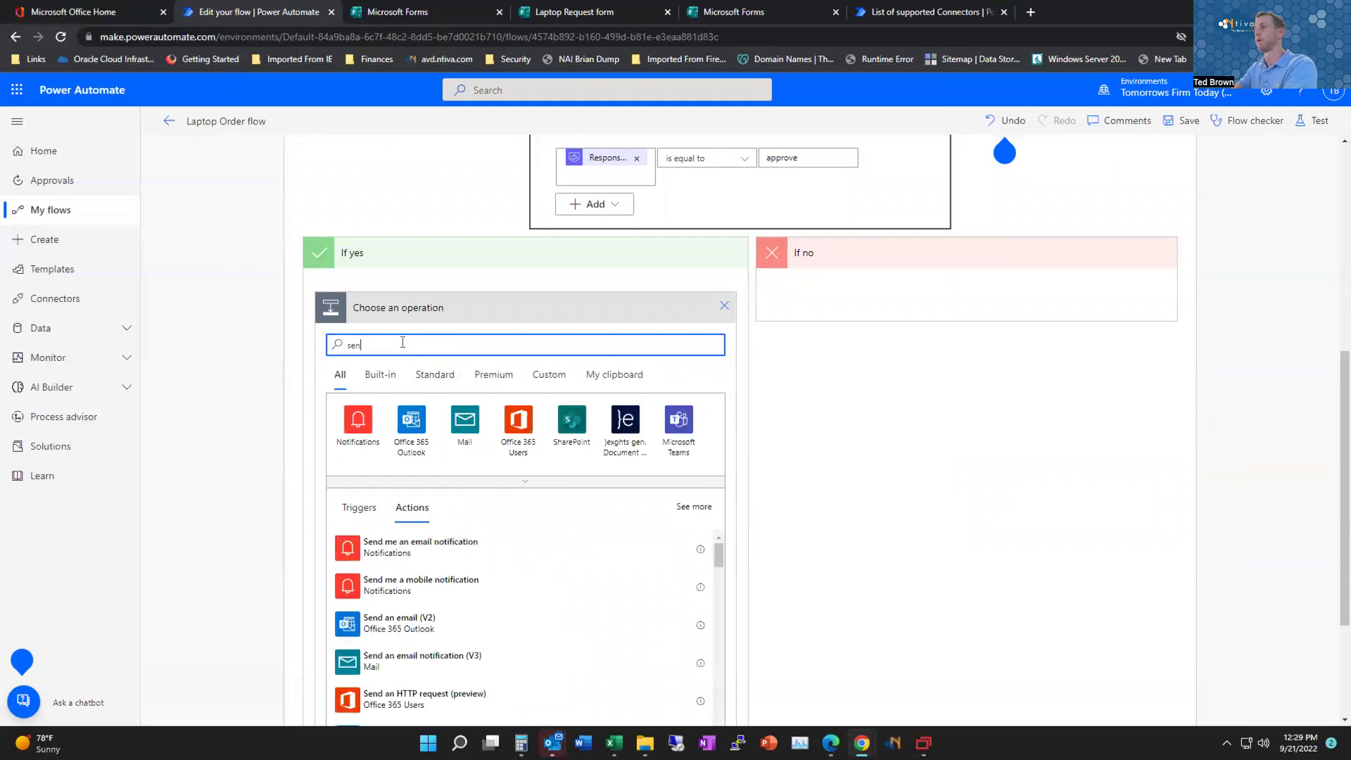
click(435, 631)
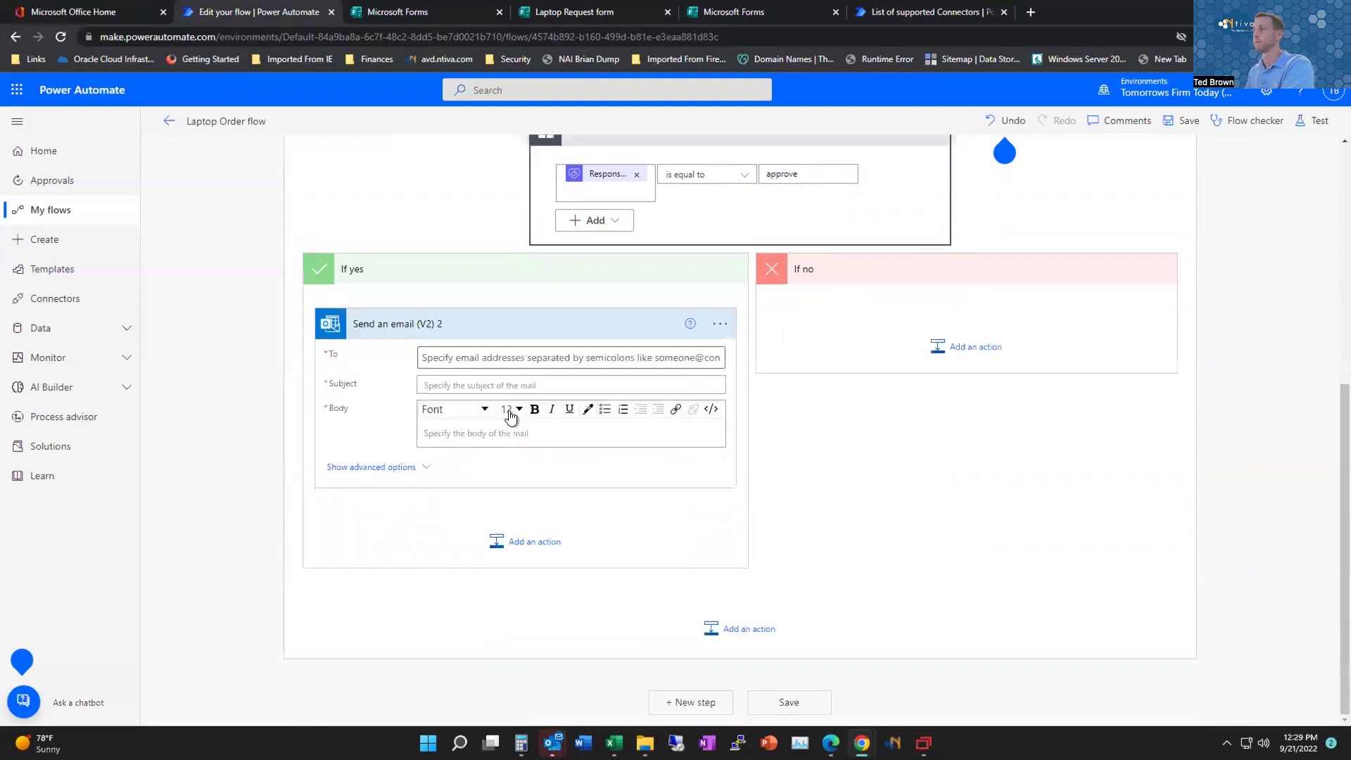
Step: Address the If yes email to the Tomorrows Firm Today admin account, found by searching for "admi"
click(492, 364)
text(ad)
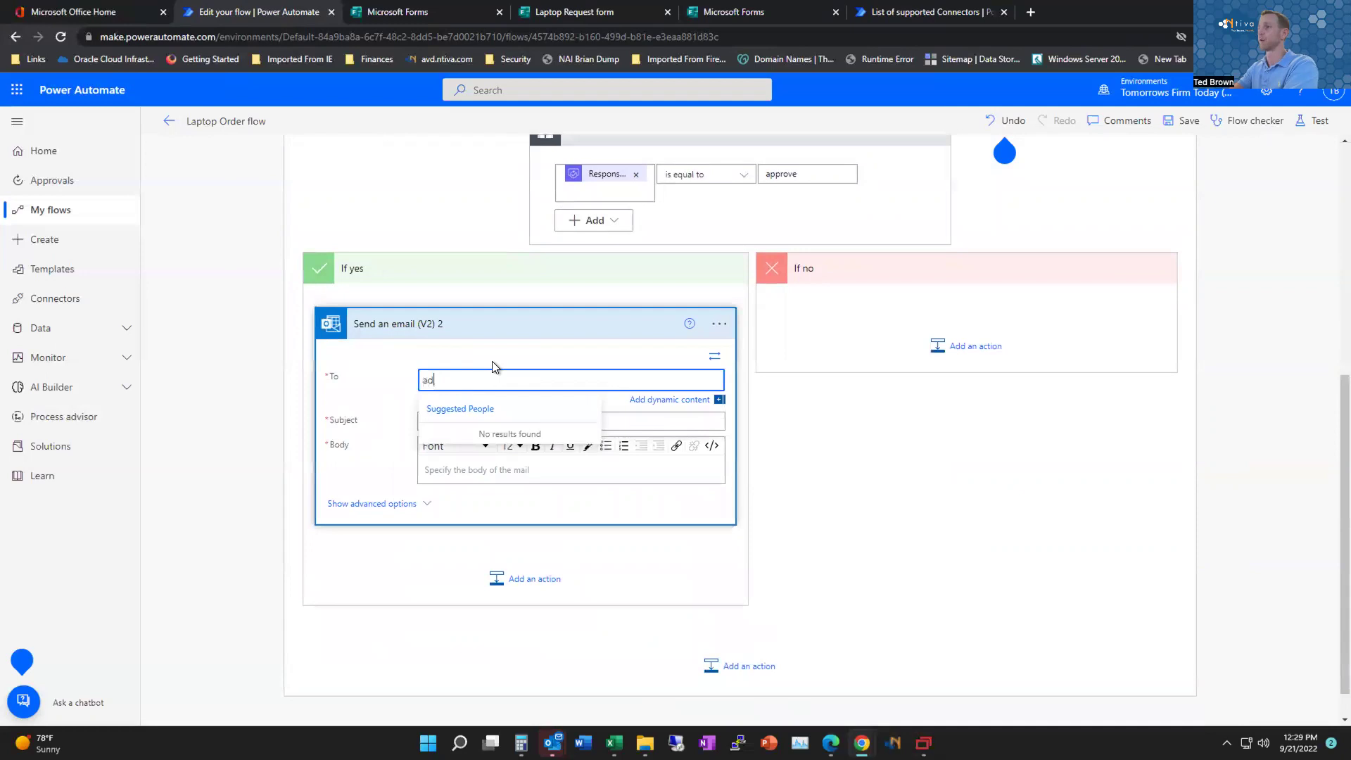
text(mi)
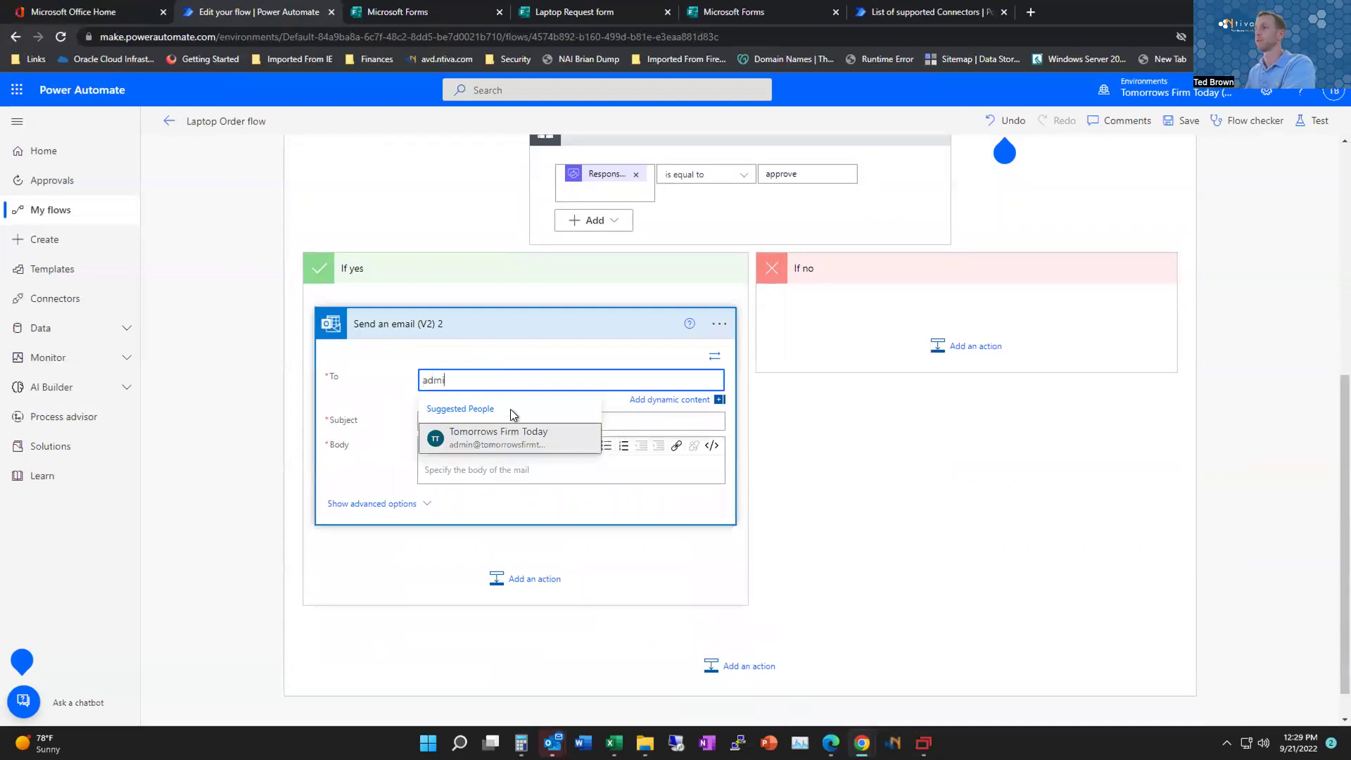
click(503, 439)
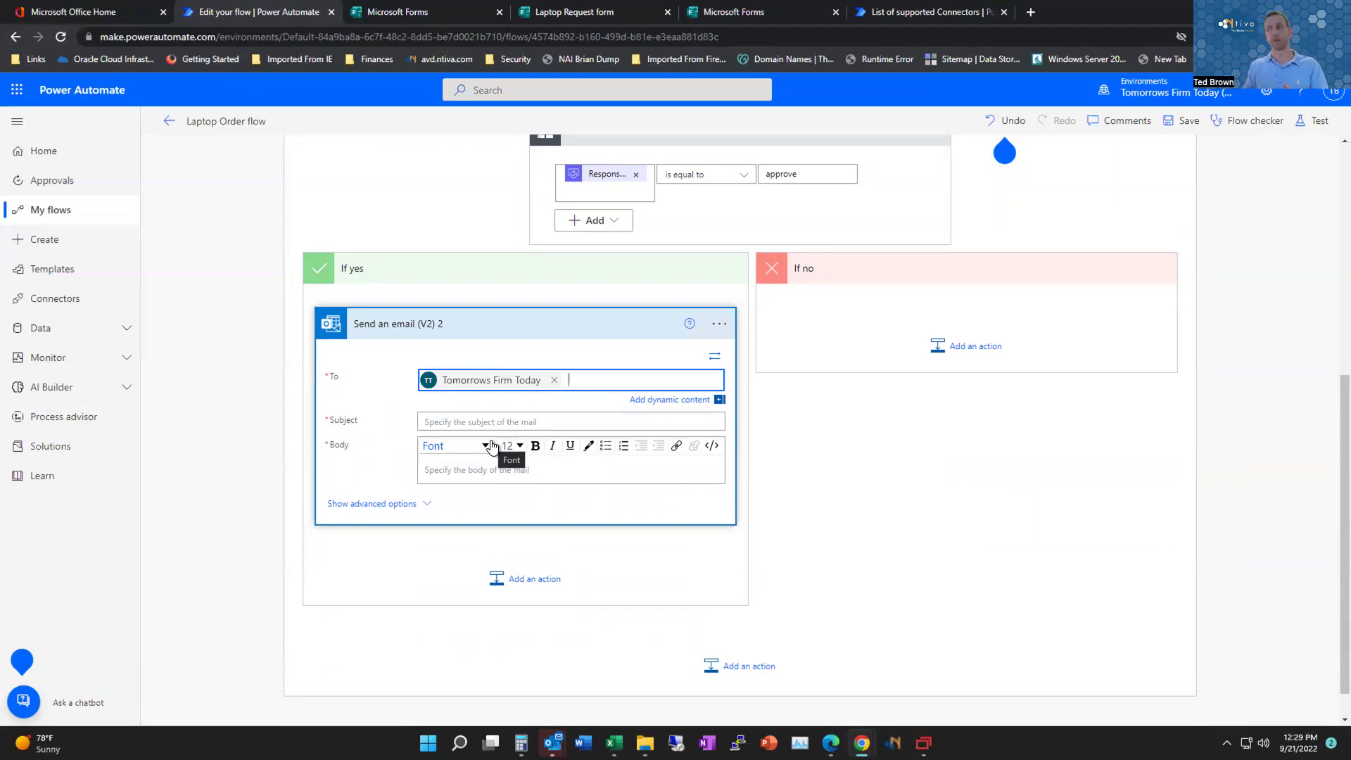
Step: Set the If yes email's subject to "Order approved for" followed by the form's Name content
click(587, 427)
text(Order approved for)
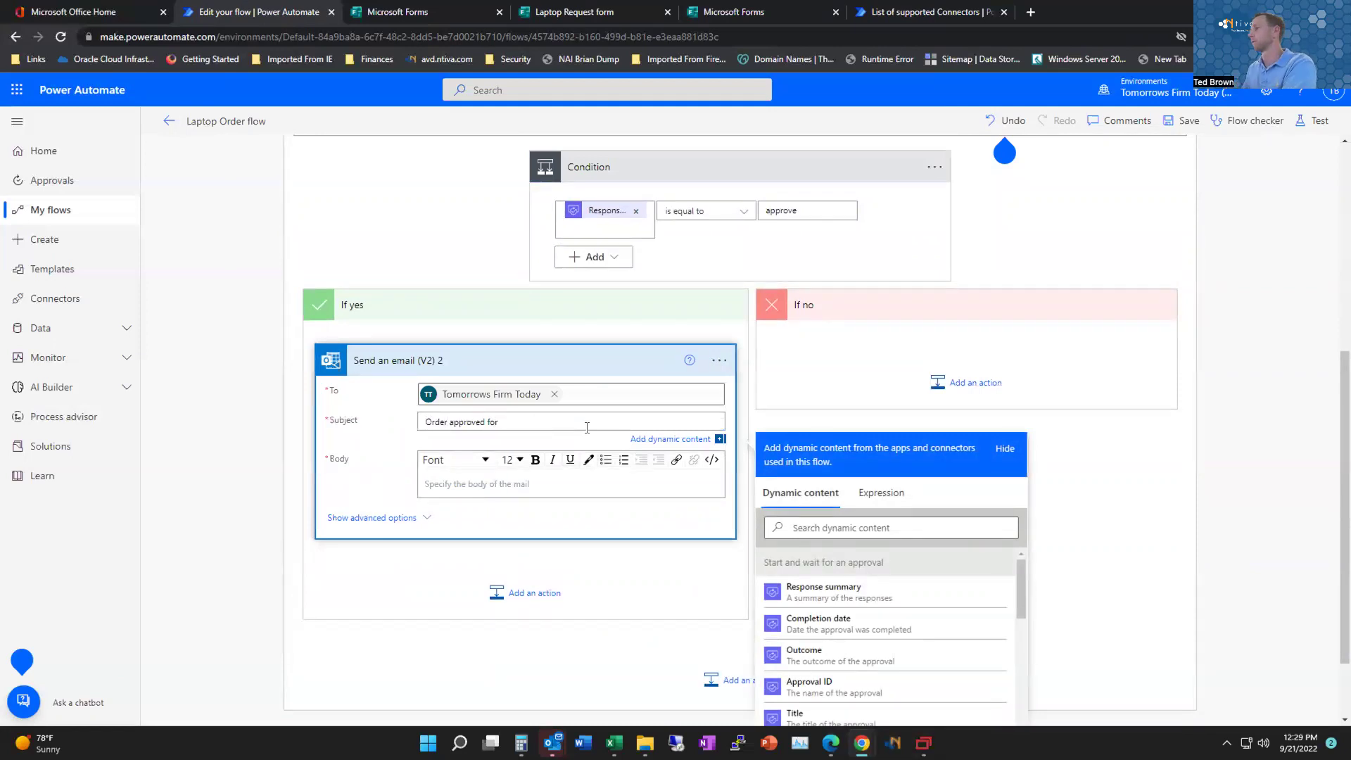
scroll(929, 634, down, 5)
scroll(932, 633, down, 5)
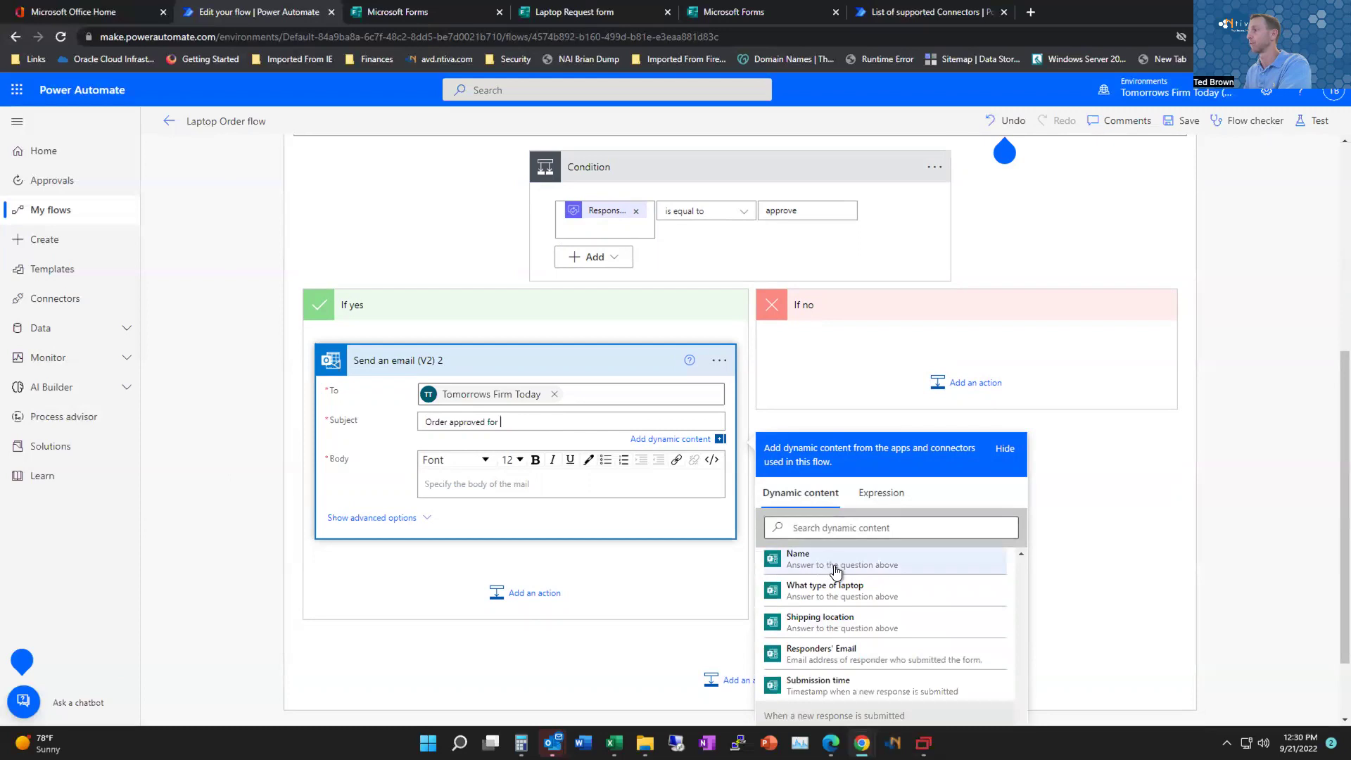
click(835, 568)
Step: Begin the If yes email's body with "Please order laptop for" followed by the form's Name content
click(552, 497)
key(BackSpace)
text(Pleaa)
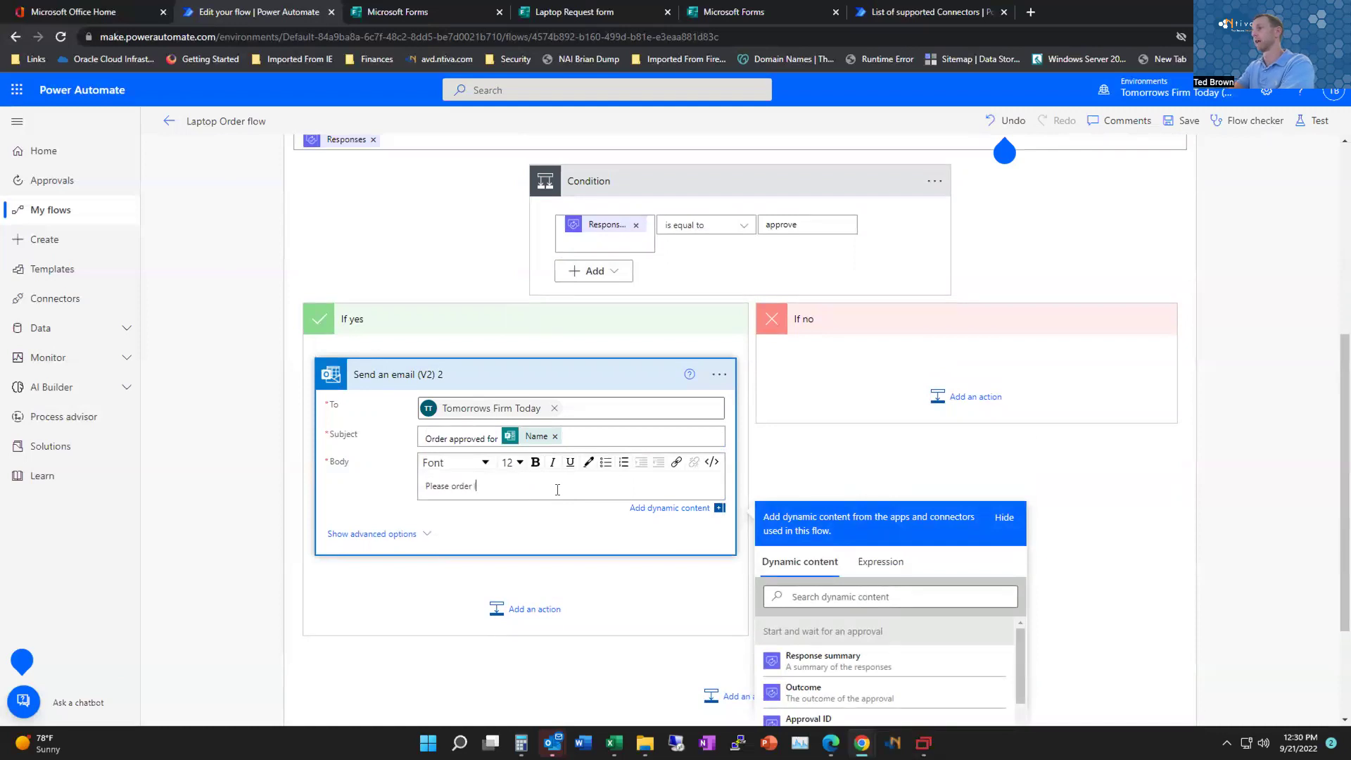
text(r)
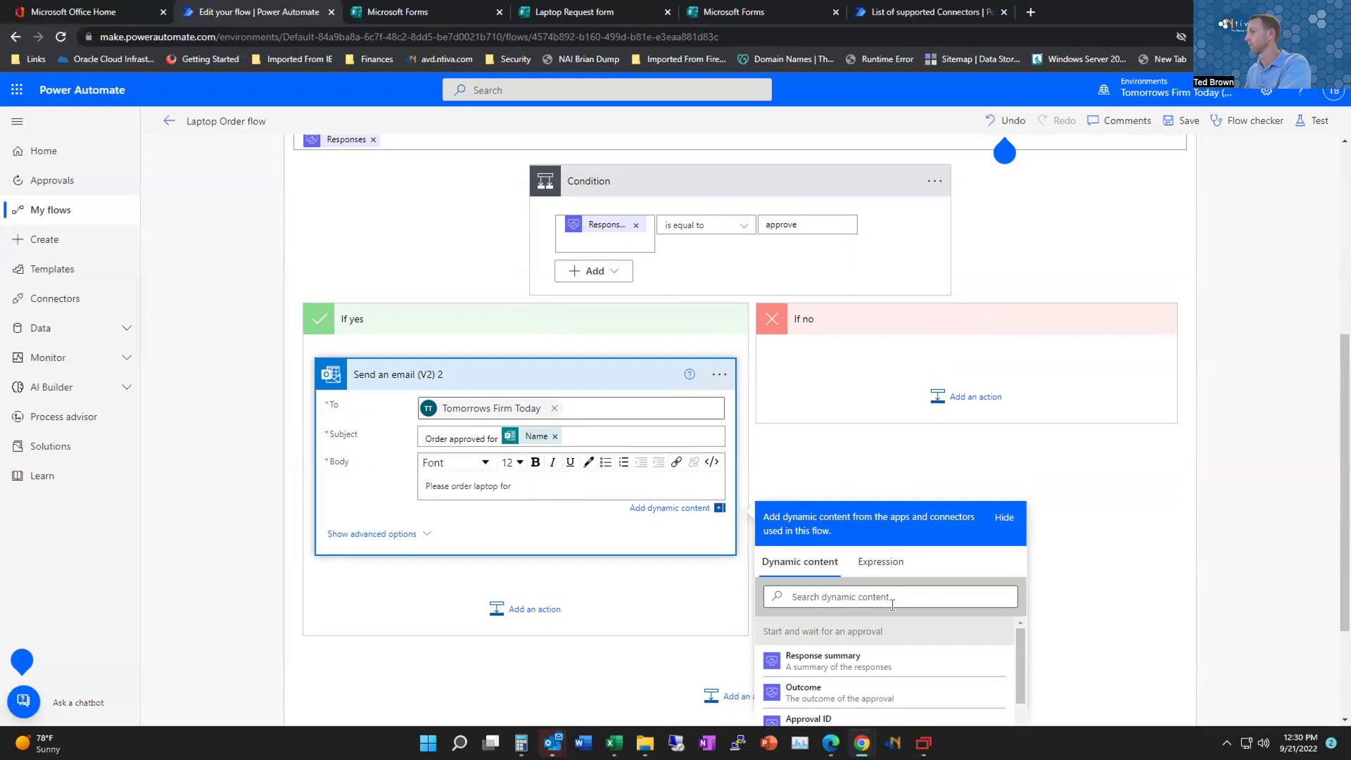
scroll(952, 626, down, 3)
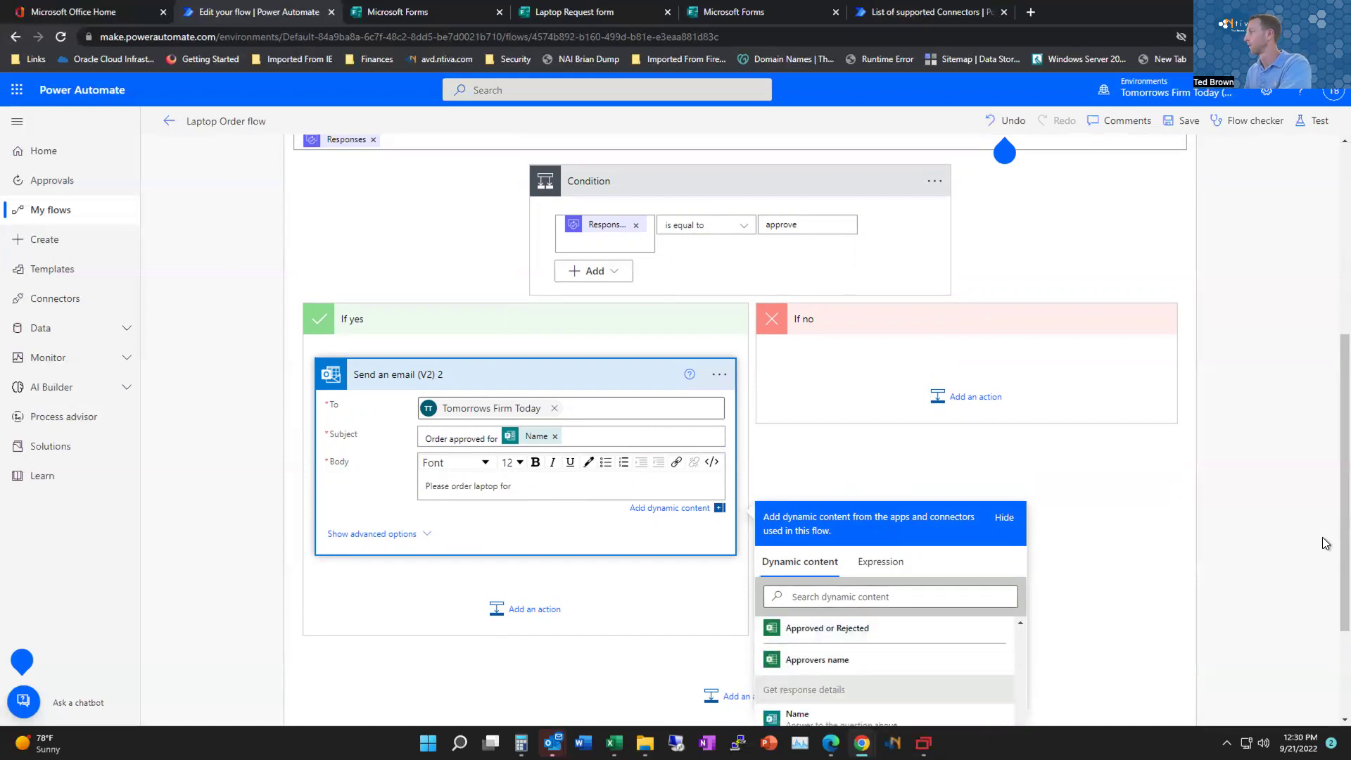
scroll(1323, 554, down, 3)
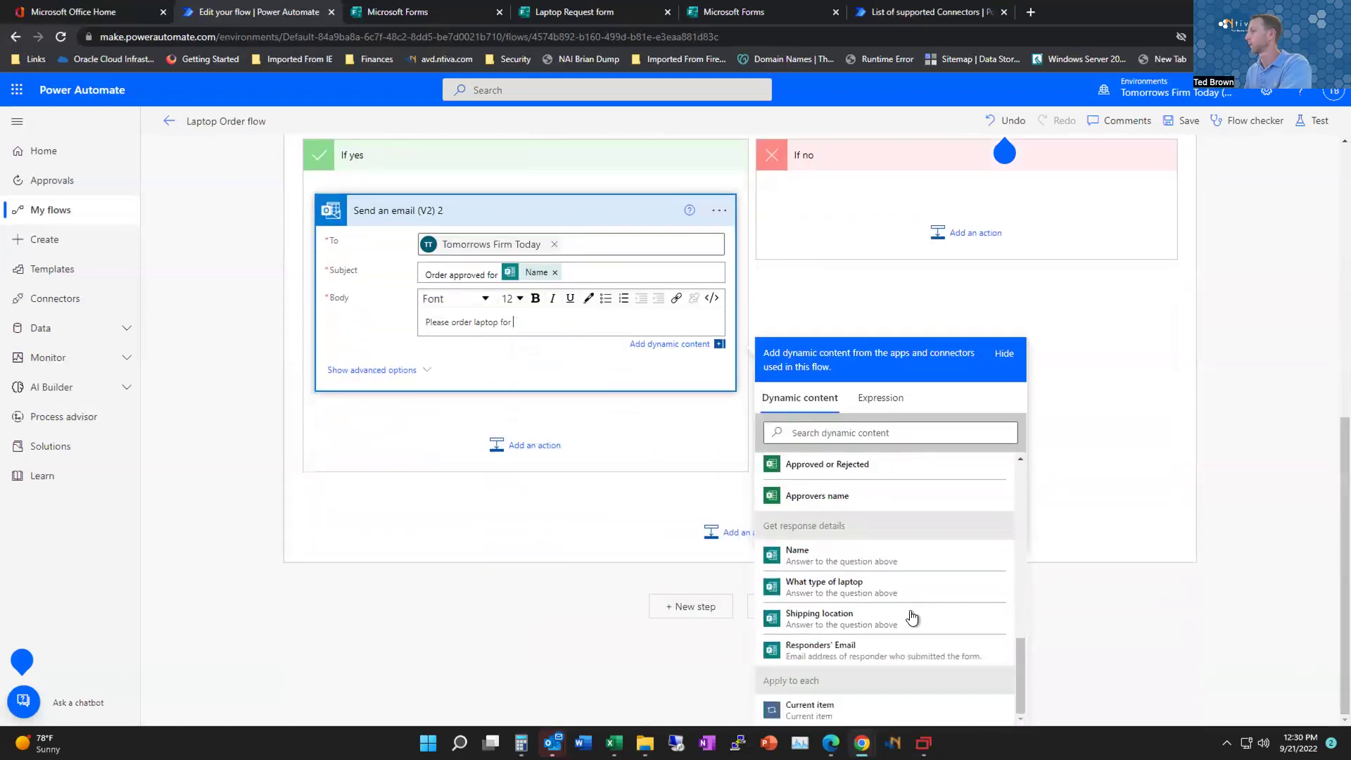
click(840, 559)
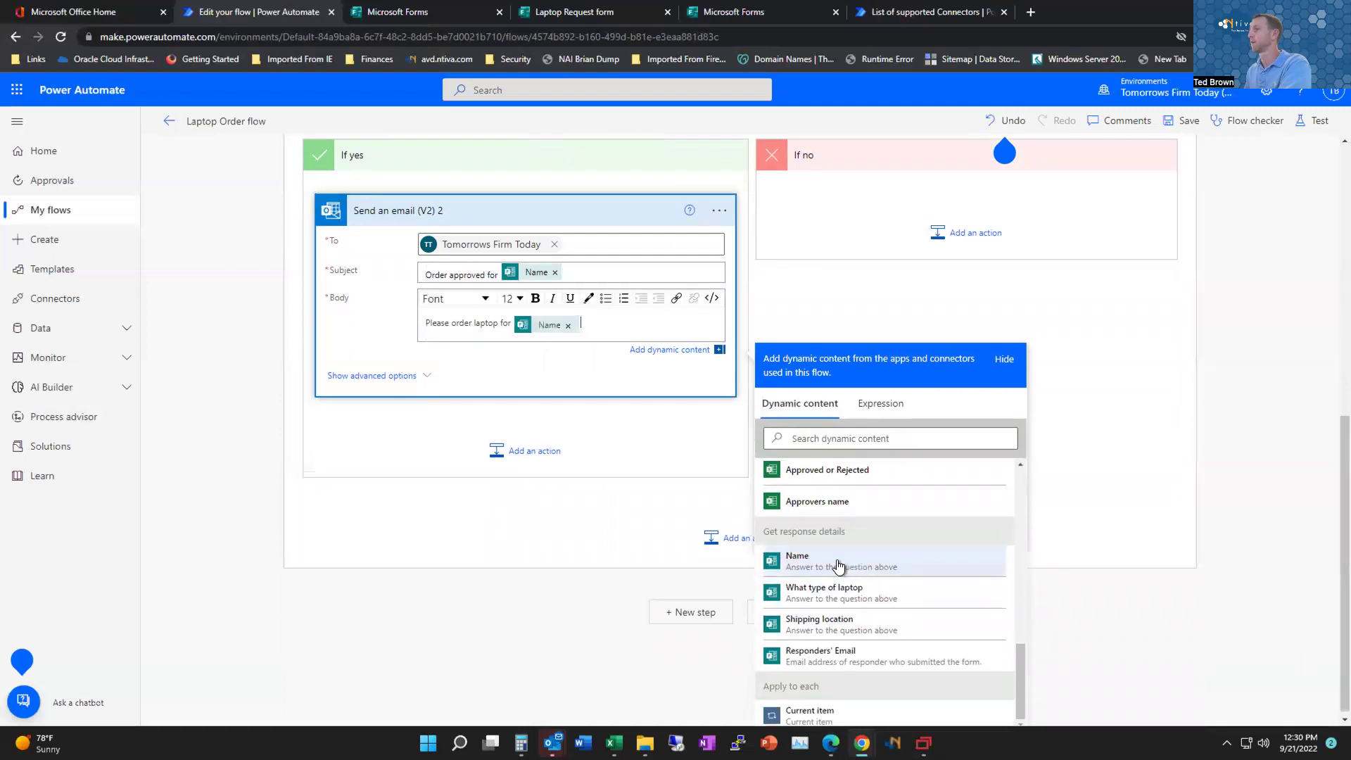
Step: Continue the body with ". The type is", the What type of laptop content, "and please ship to" and the Shipping location content
text(. The t)
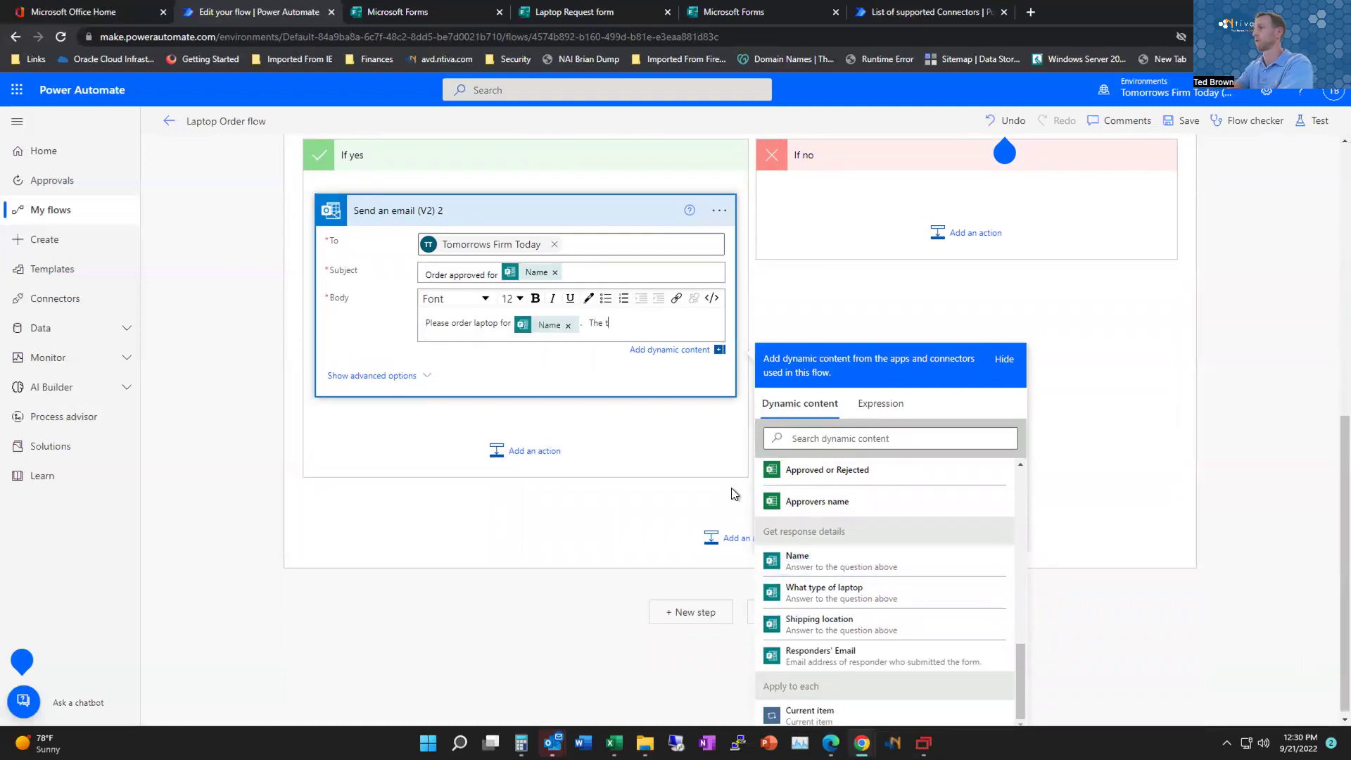
text(ype is)
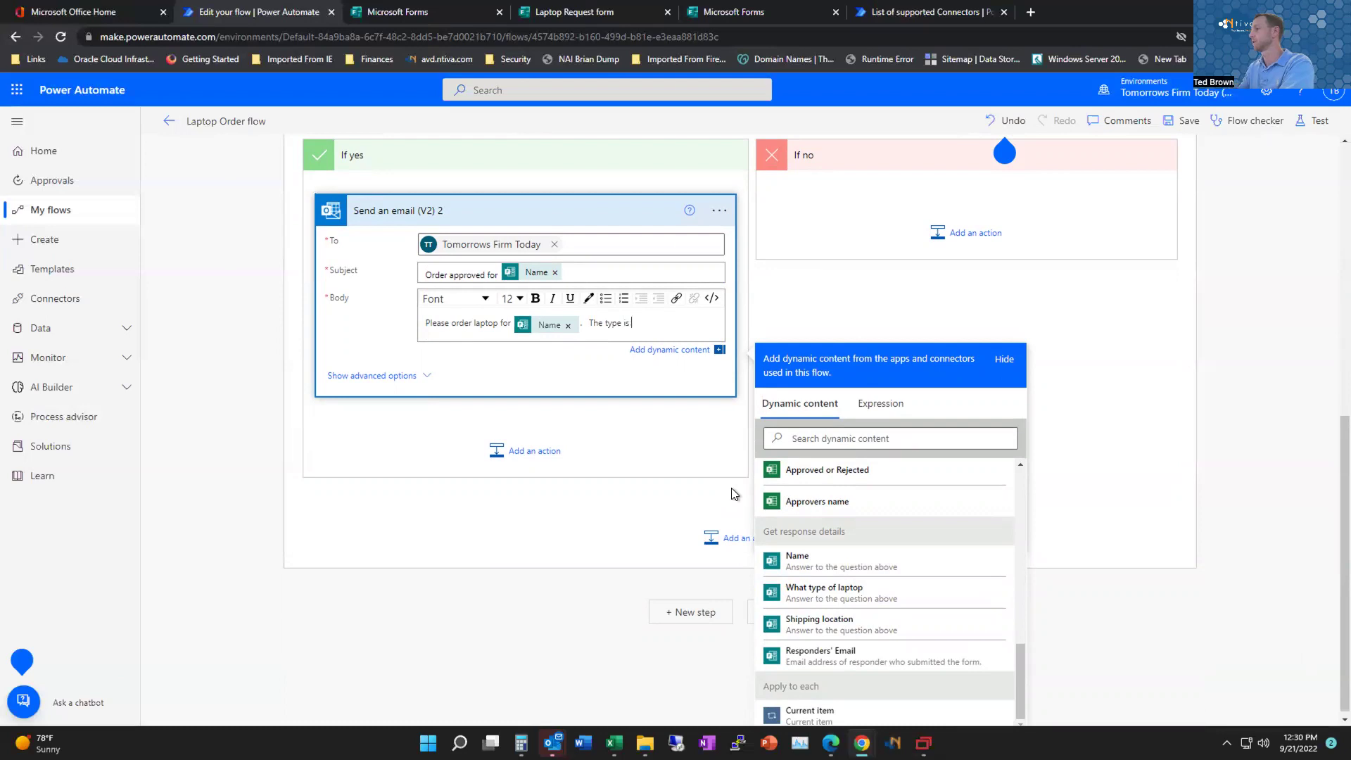
click(891, 595)
text(and please ship to)
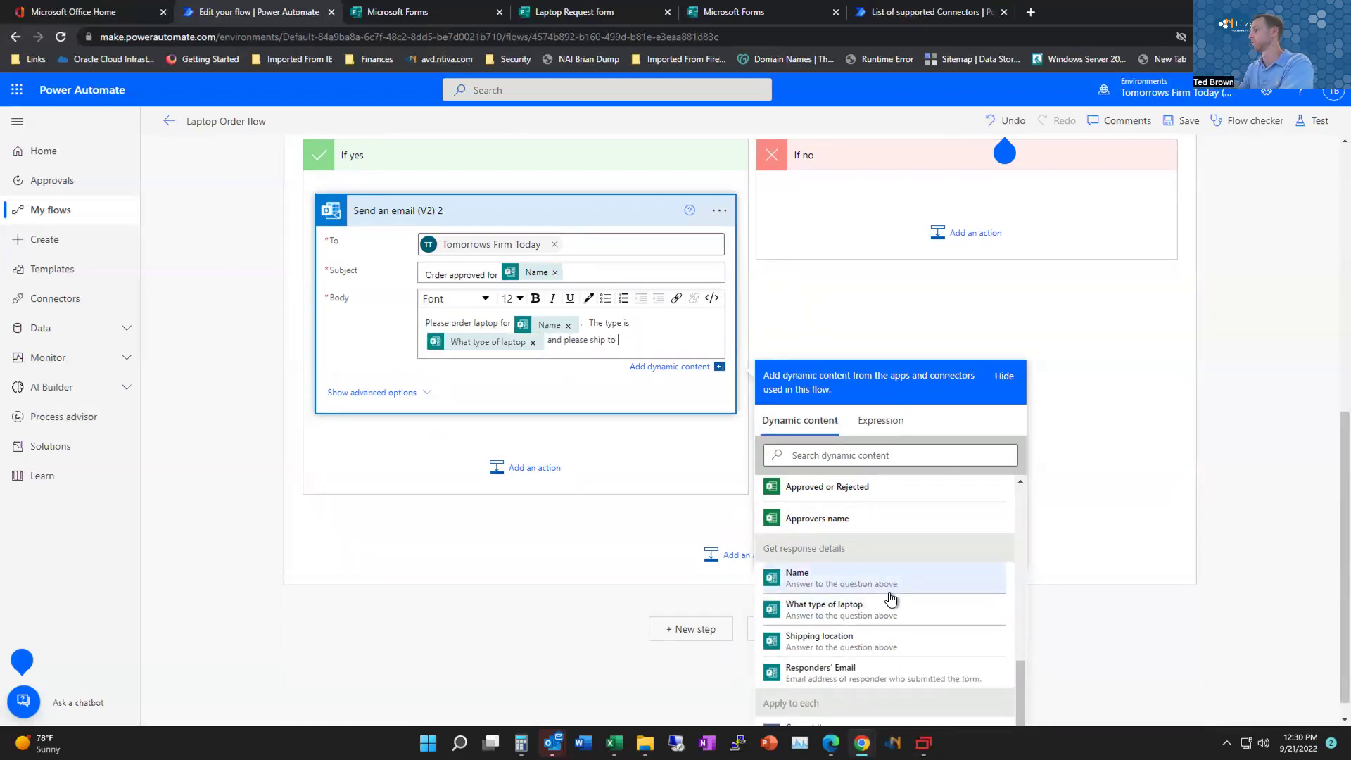
click(865, 639)
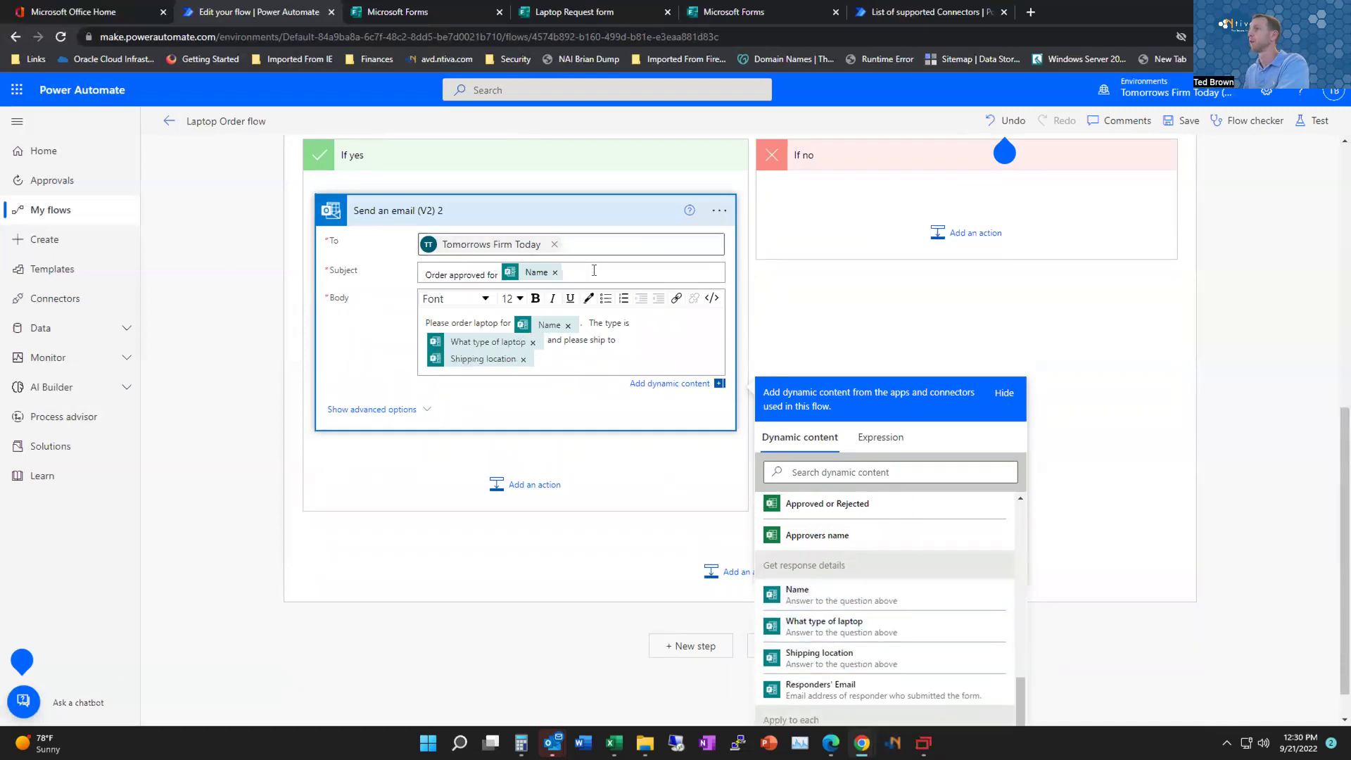
Step: Add the form's Responders' Email content as a second recipient of the If yes email
click(600, 246)
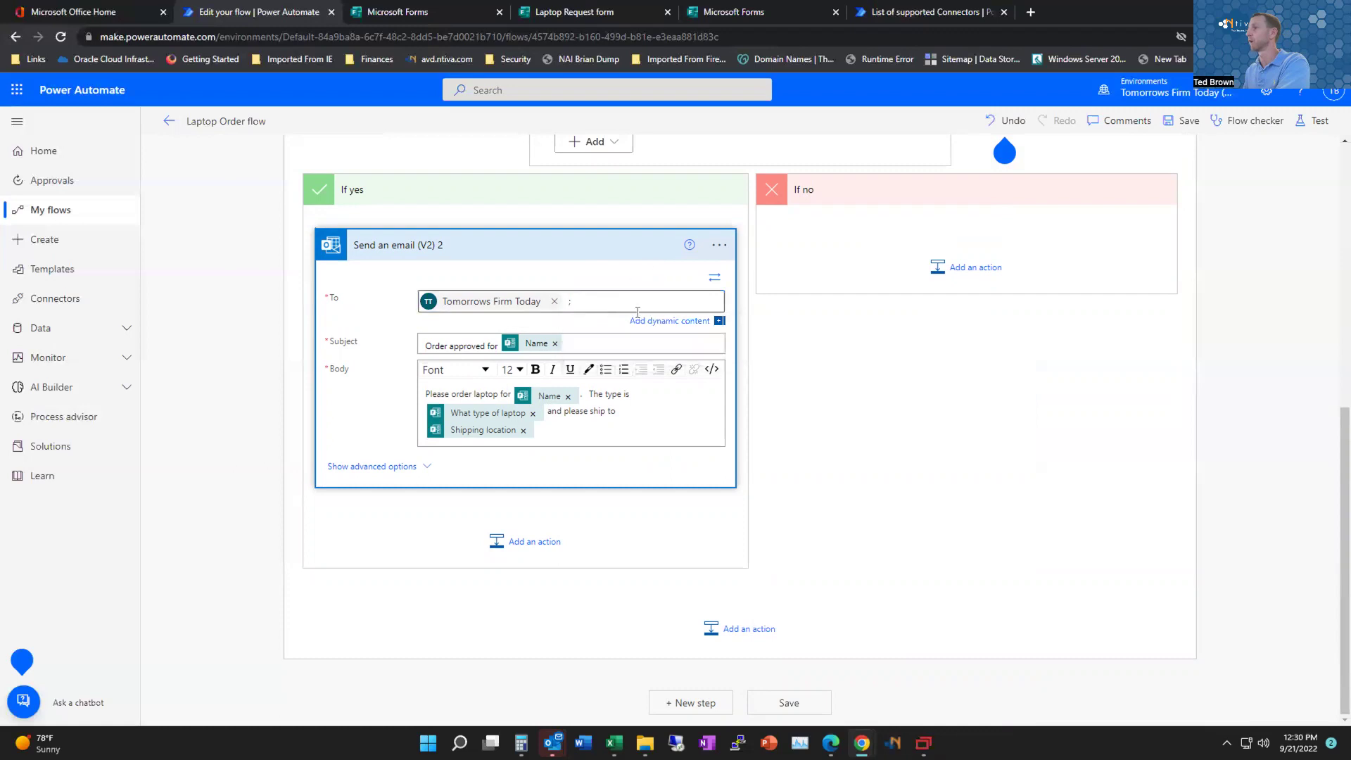
click(676, 316)
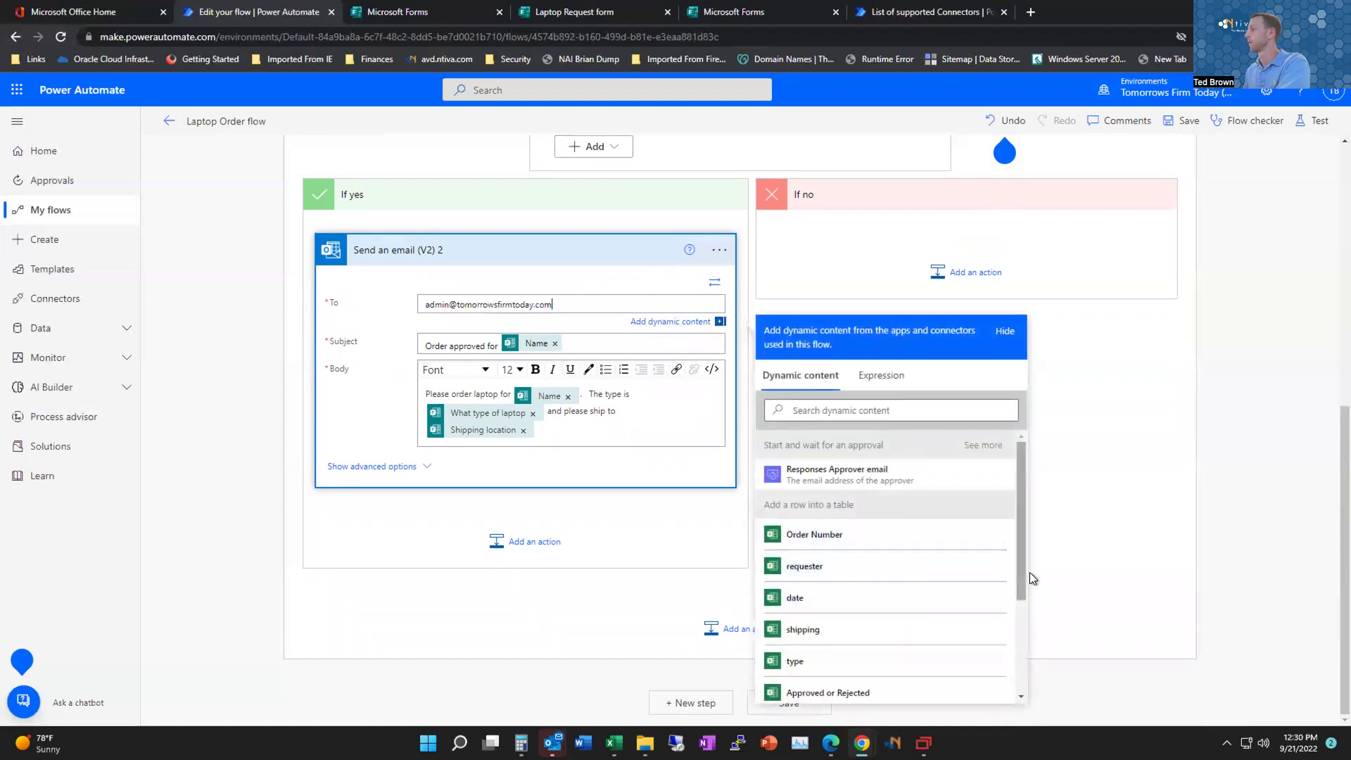
drag(1023, 575, 1007, 672)
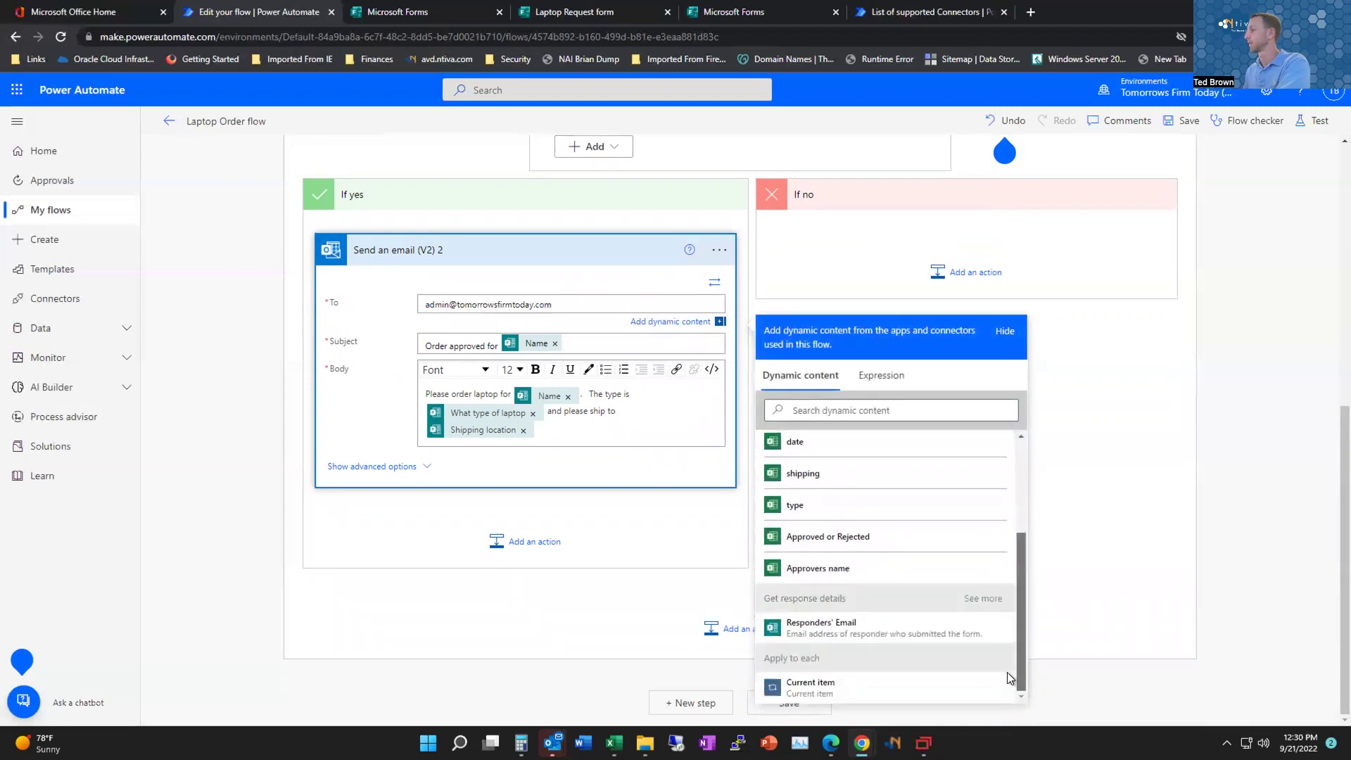
click(867, 628)
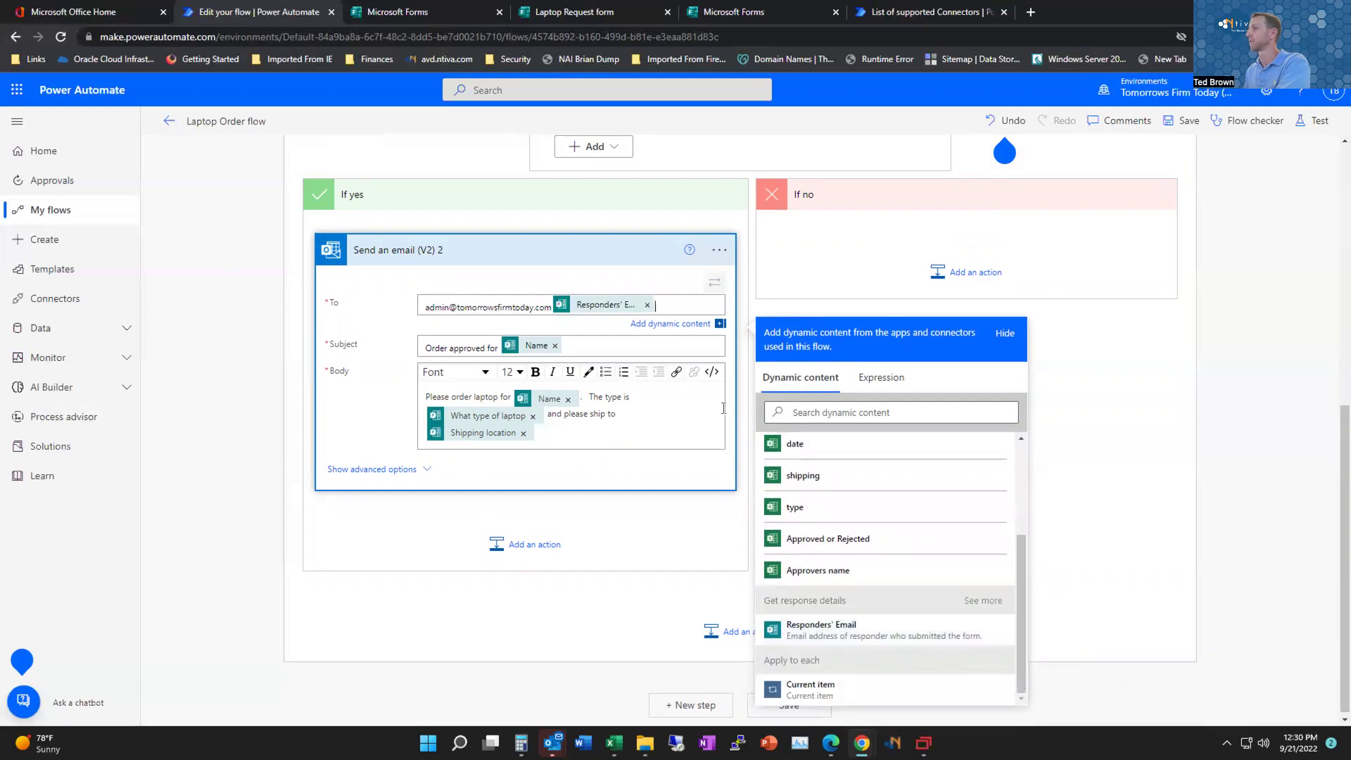
click(1108, 526)
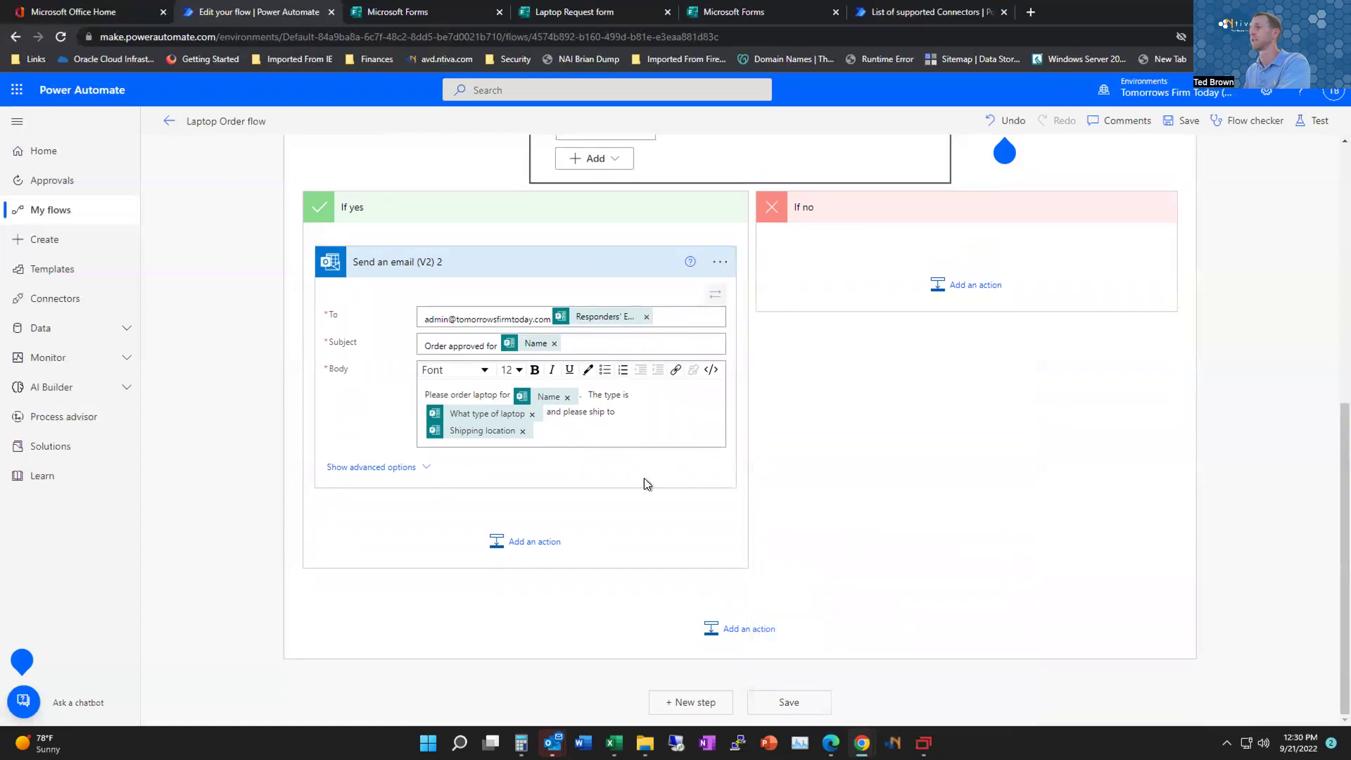
Step: Add an Office 365 Outlook Send an email (V2) action to the condition's If no branch
click(951, 284)
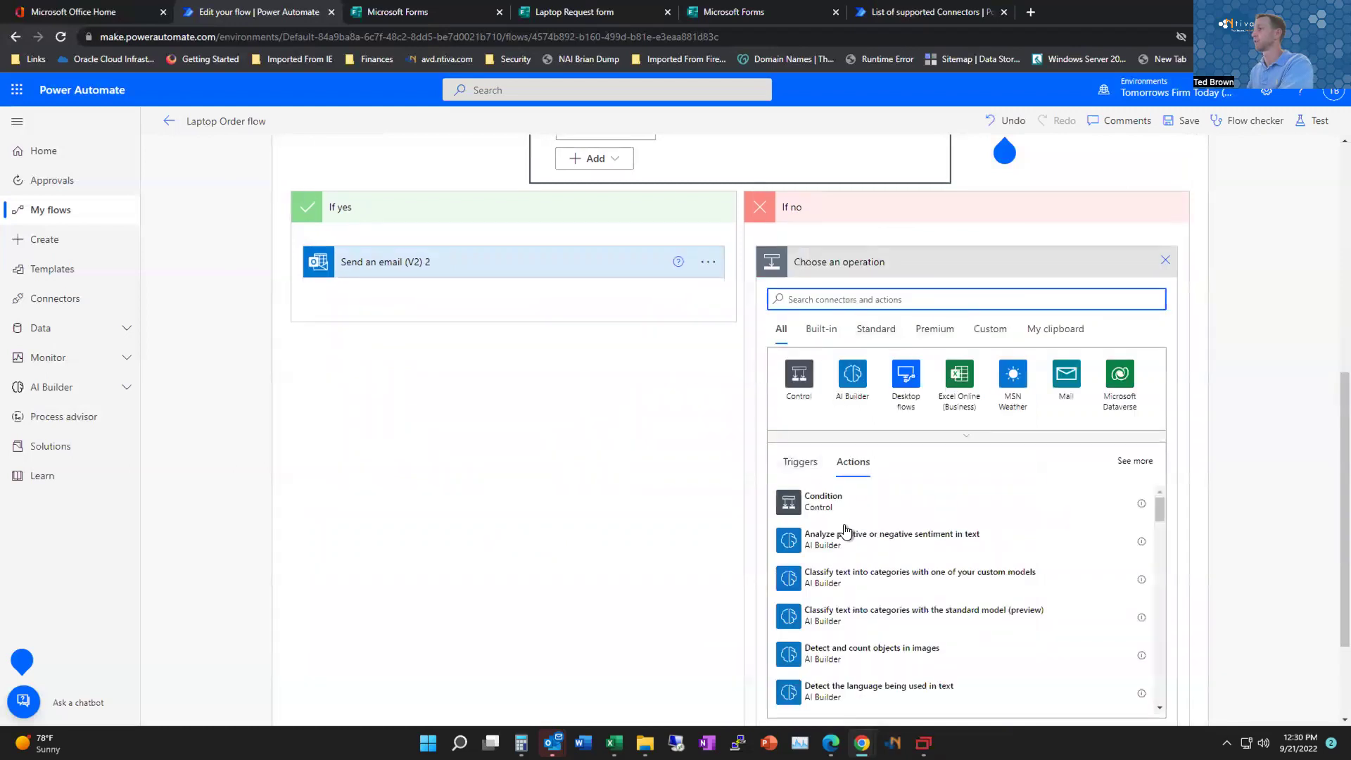
text(sen)
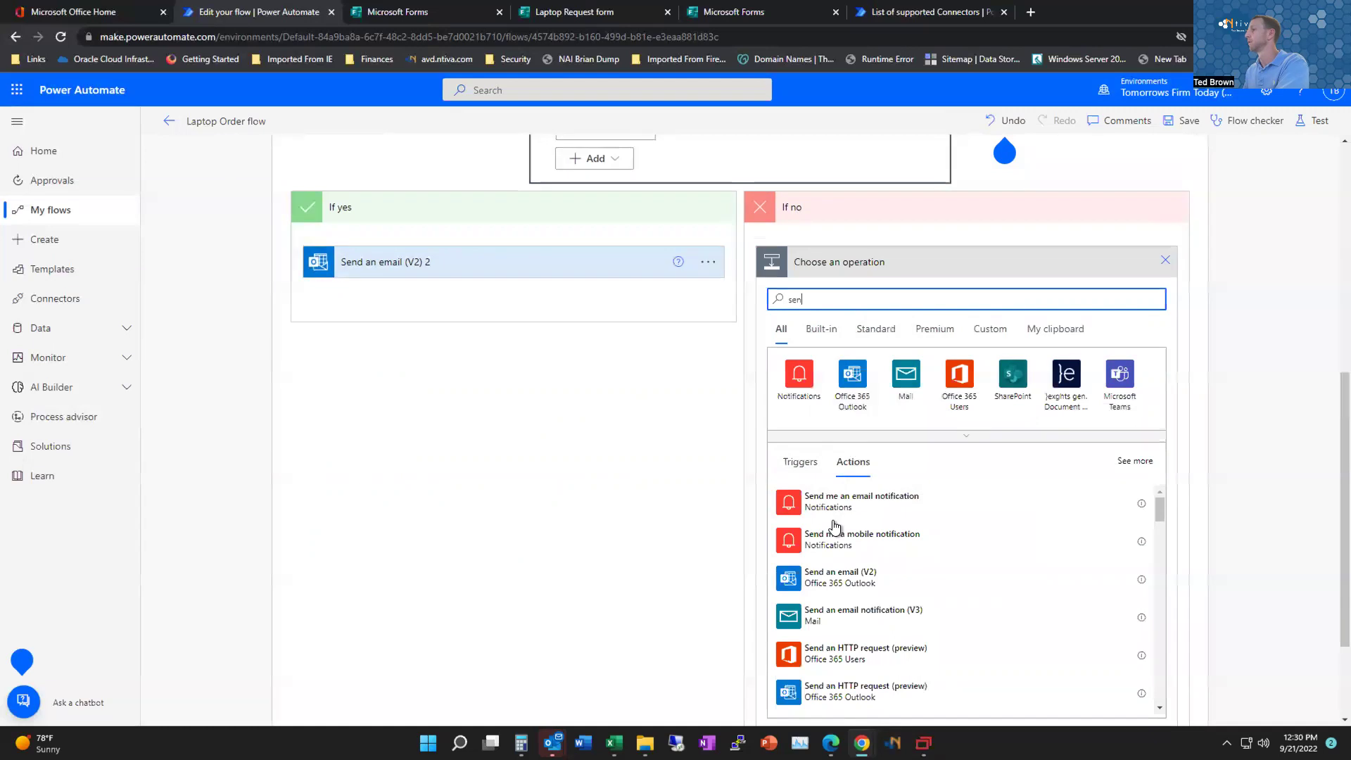
click(862, 580)
Step: Address the If no email to the form's Responders' Email dynamic content
click(944, 358)
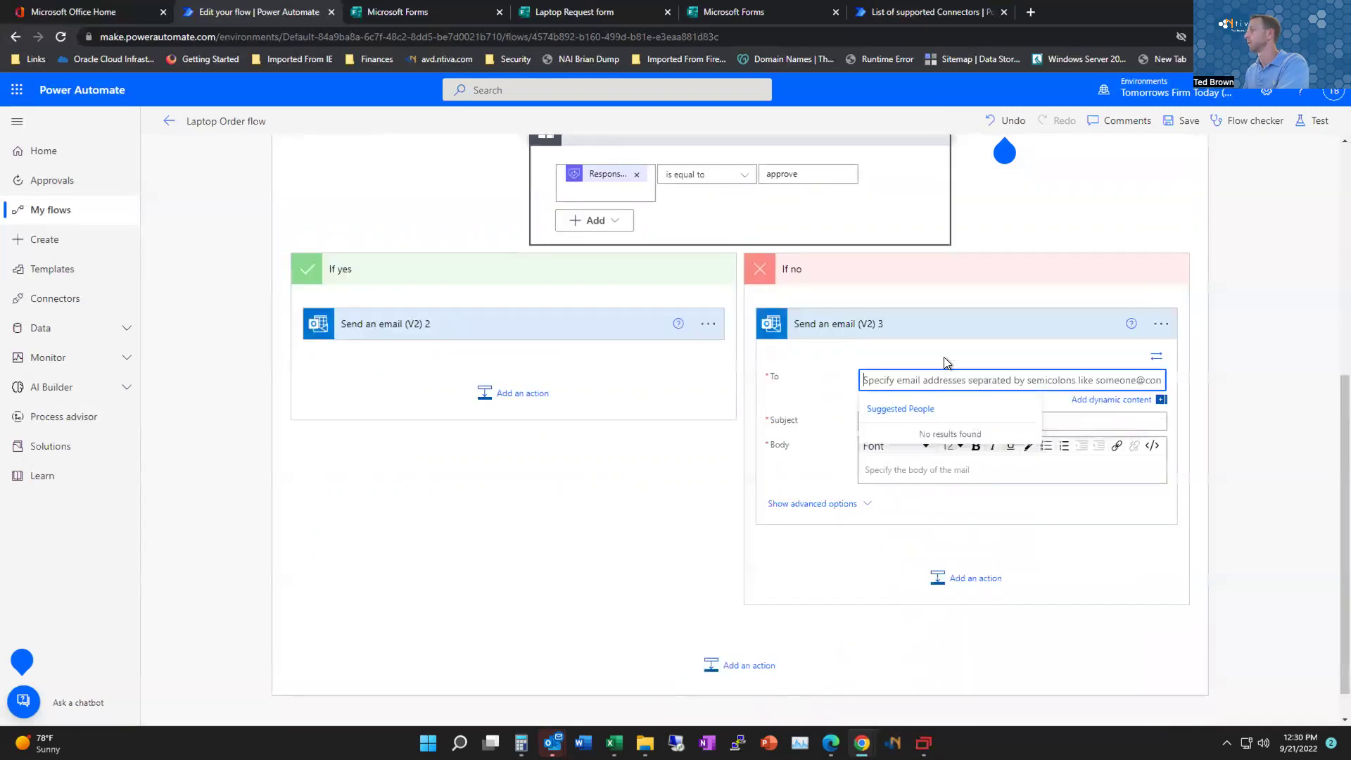
click(1108, 396)
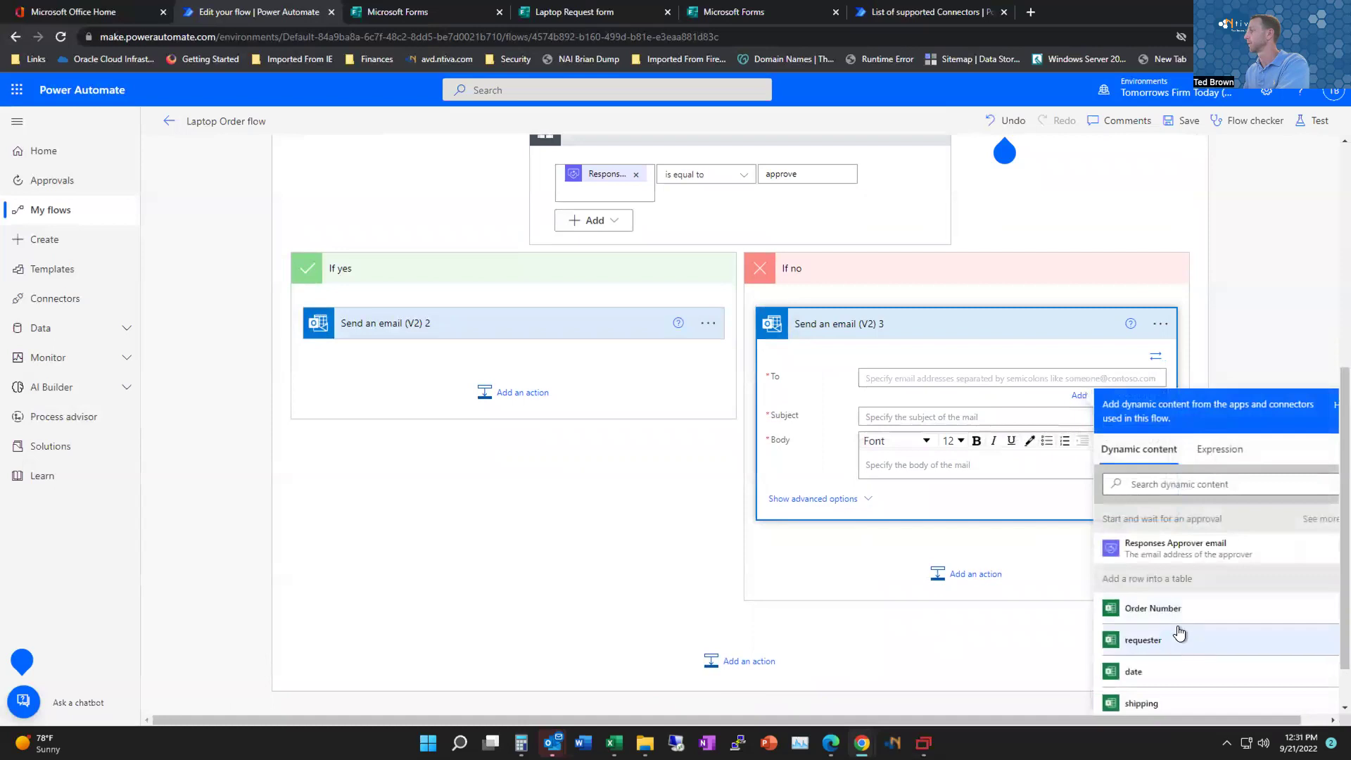
scroll(1179, 632, down, 2)
click(1168, 700)
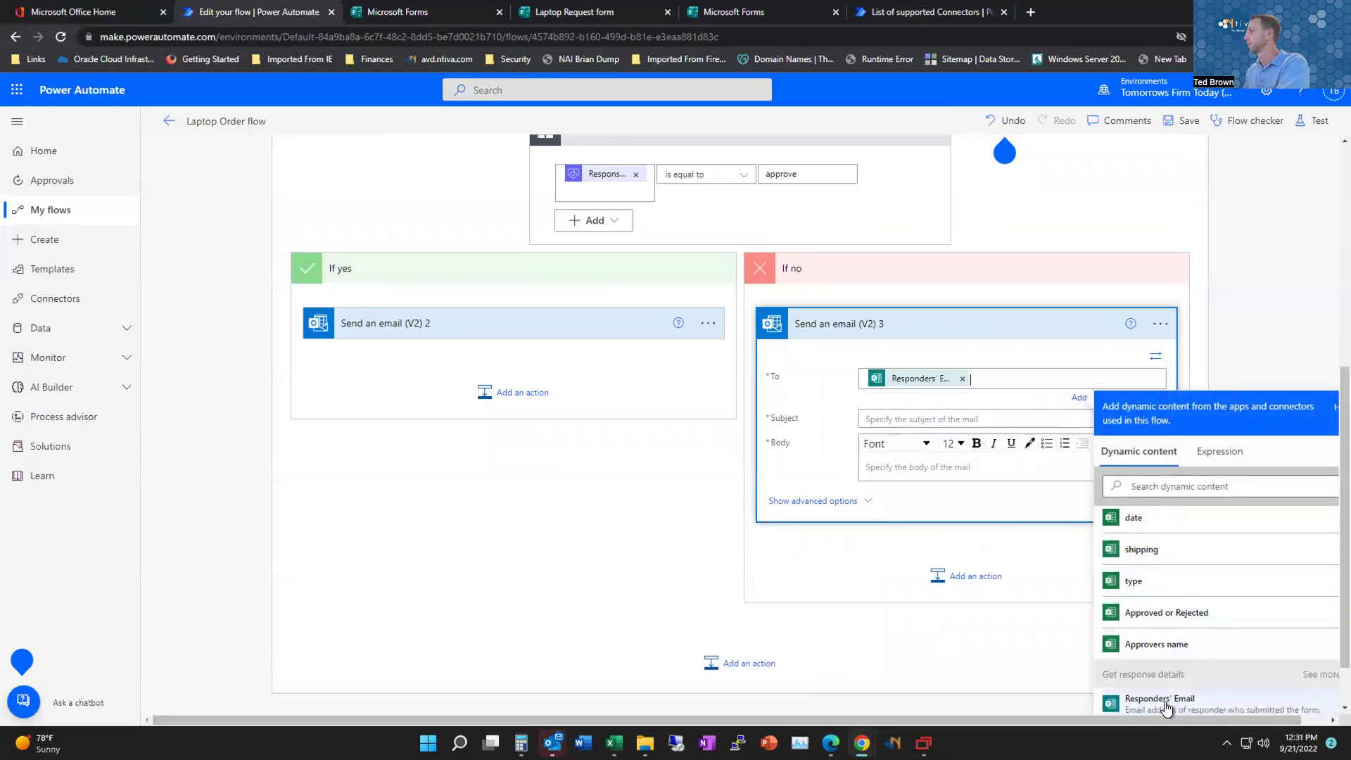
Step: Set the If no email's subject to "Order Rejected" and begin its body with "Sorry your order did not get approved because"
click(910, 419)
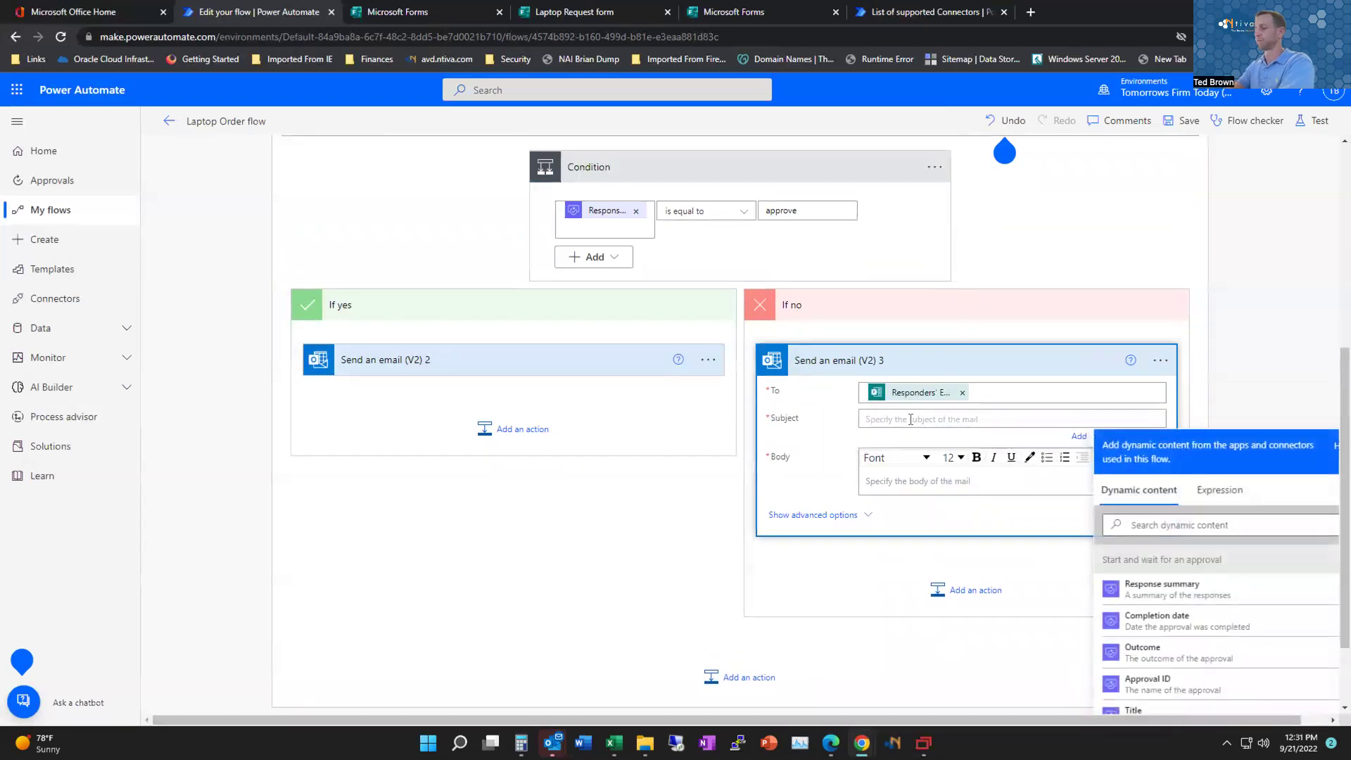
text(Order Rejected)
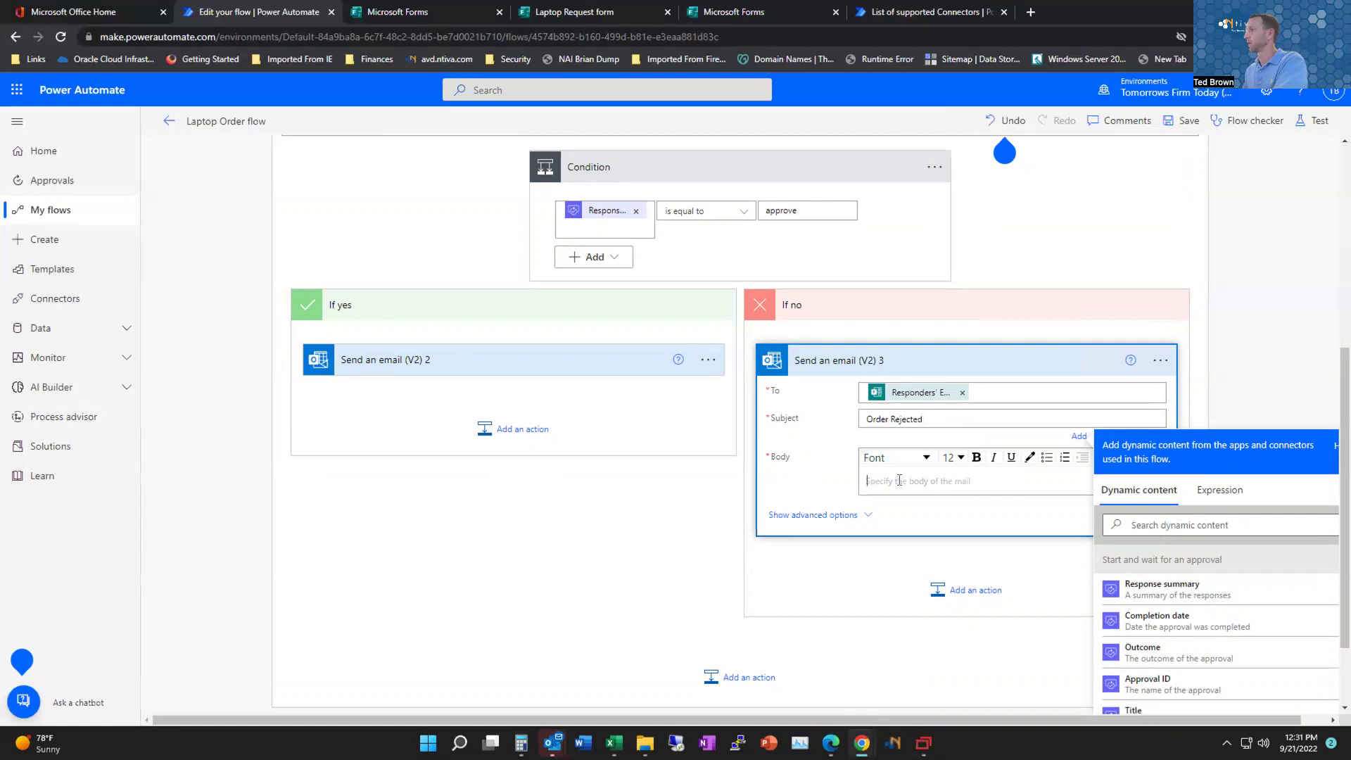
click(902, 480)
text(Sorry your o)
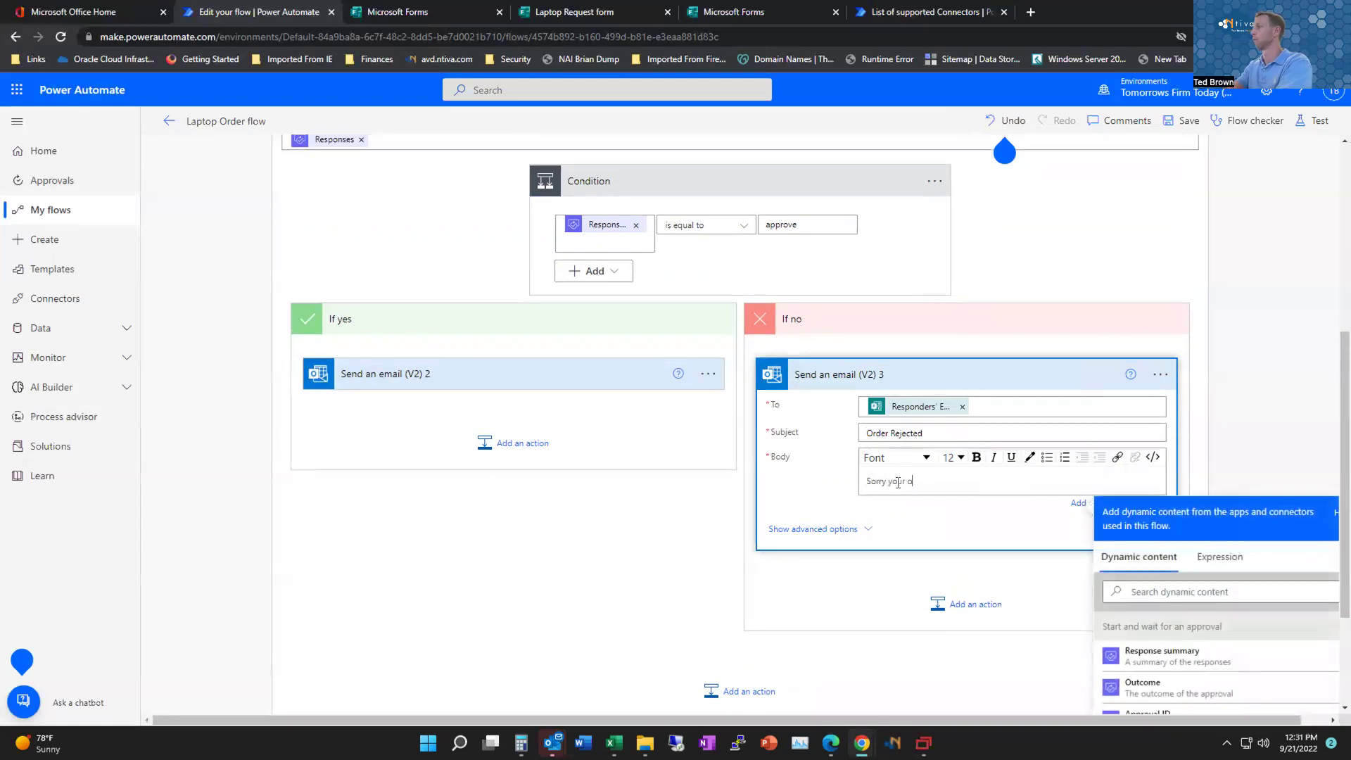
text(rder did not get approve)
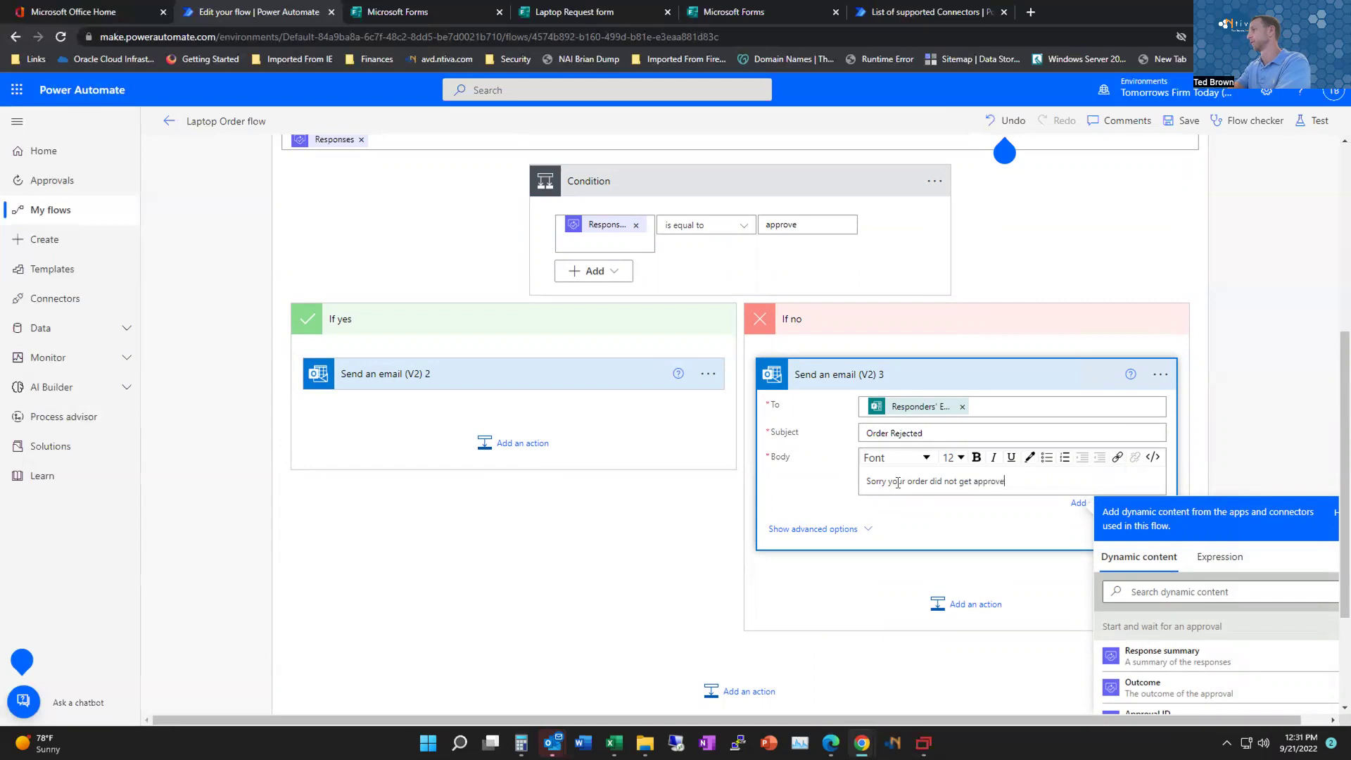
text(d because)
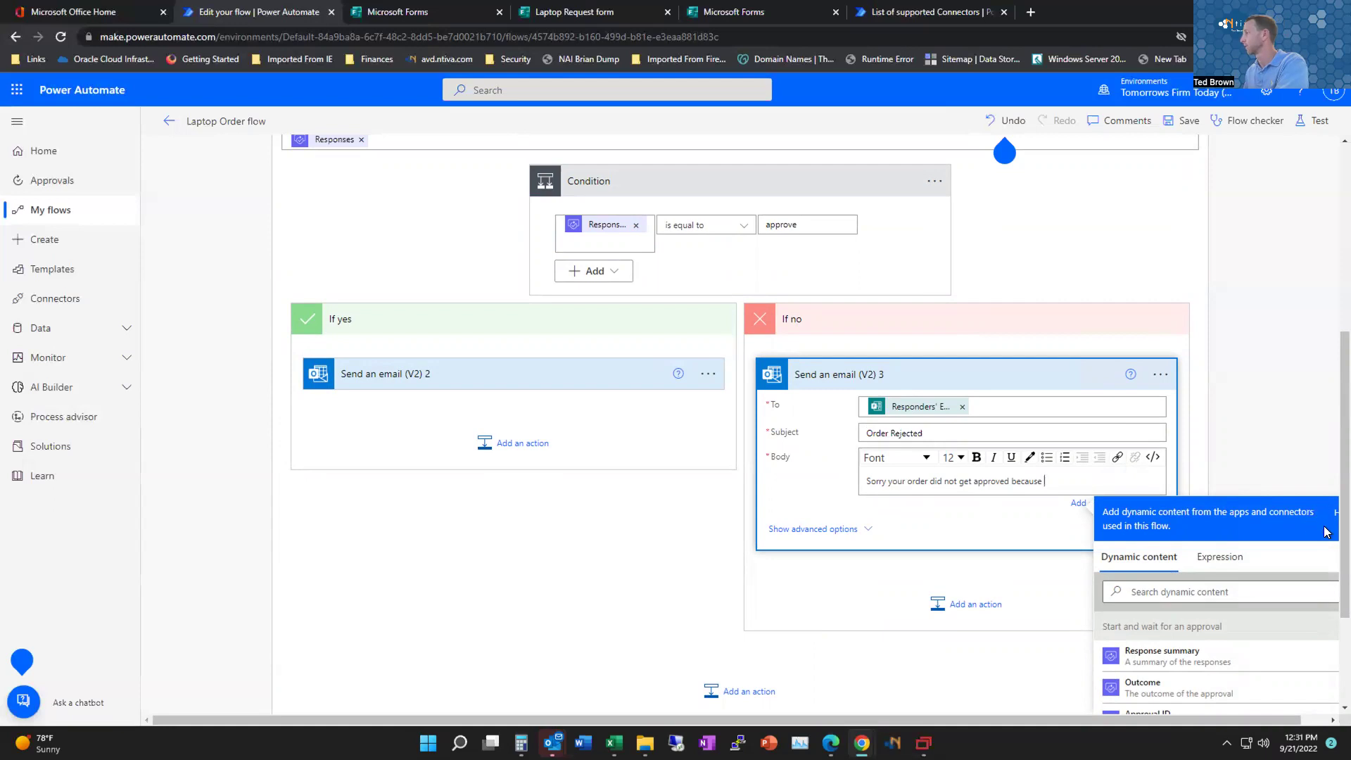
Step: Append the approval's Responses Comments dynamic content to the rejection email body and save the flow
scroll(1323, 615, down, 2)
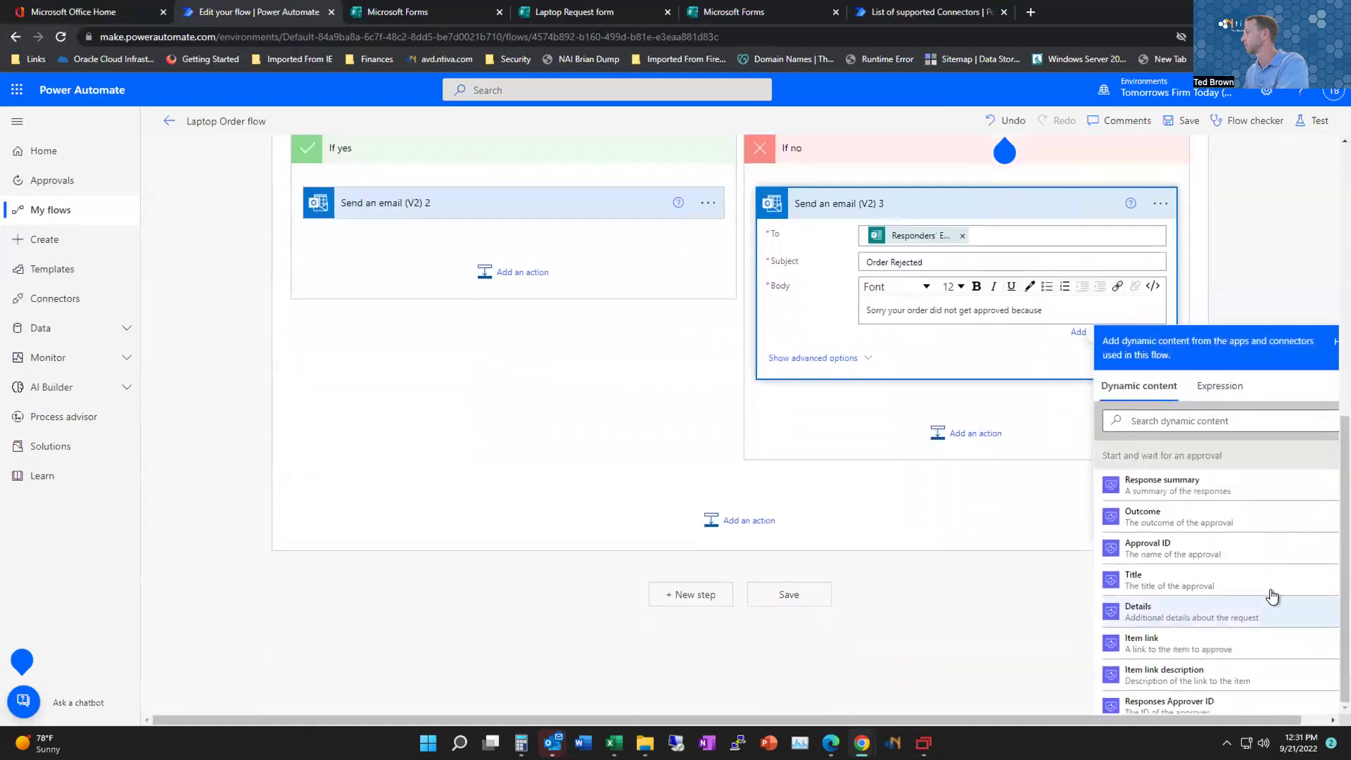
scroll(1274, 678, up, 4)
scroll(1268, 598, up, 1)
scroll(1268, 598, down, 5)
scroll(1261, 615, down, 2)
scroll(1261, 614, down, 5)
scroll(1248, 590, up, 3)
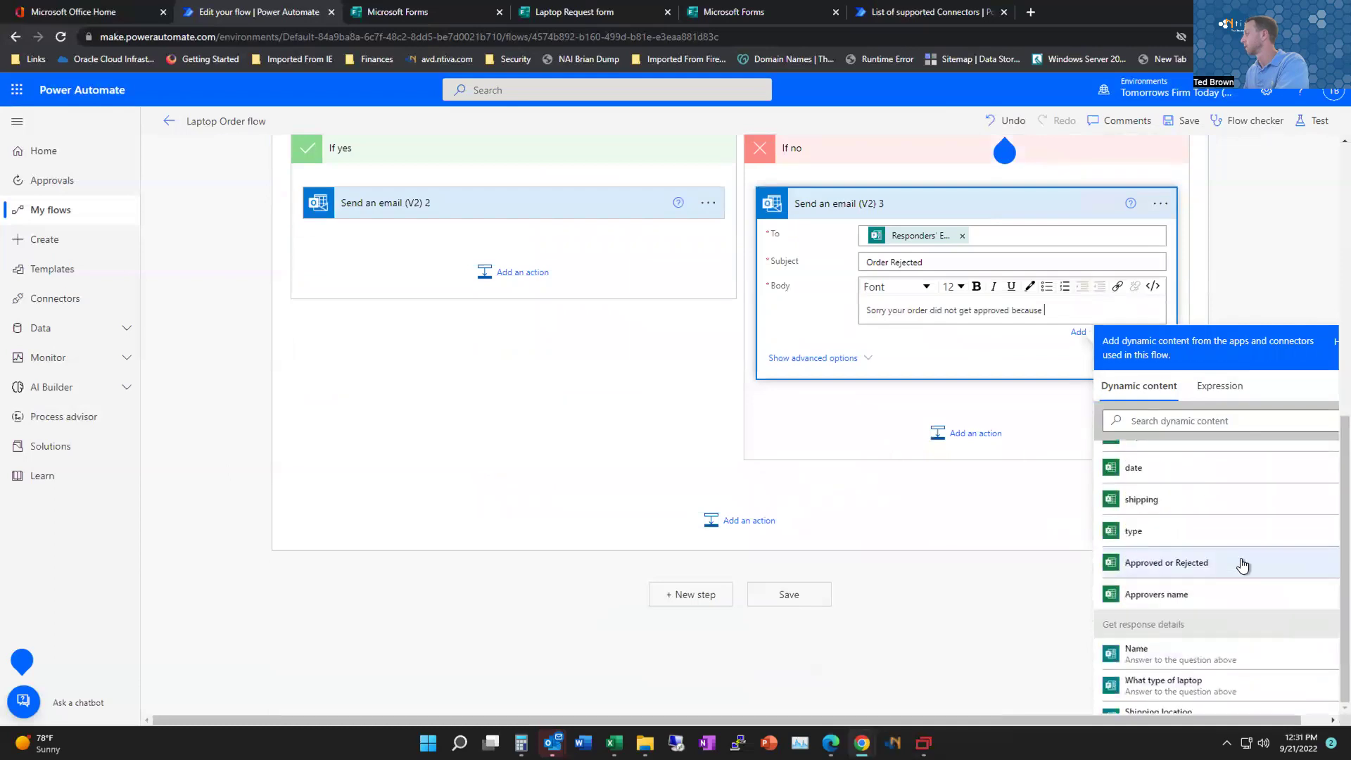
scroll(1238, 569, up, 1)
click(1196, 557)
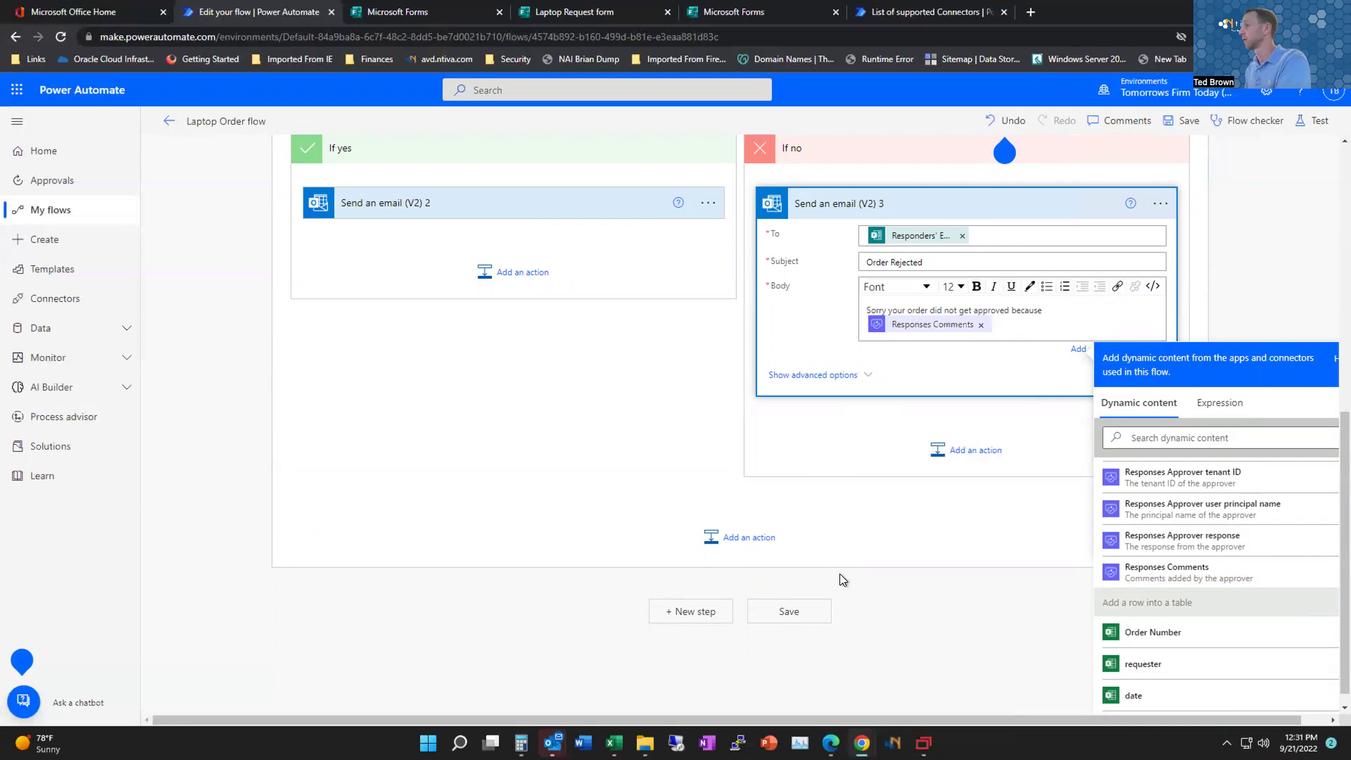
click(790, 612)
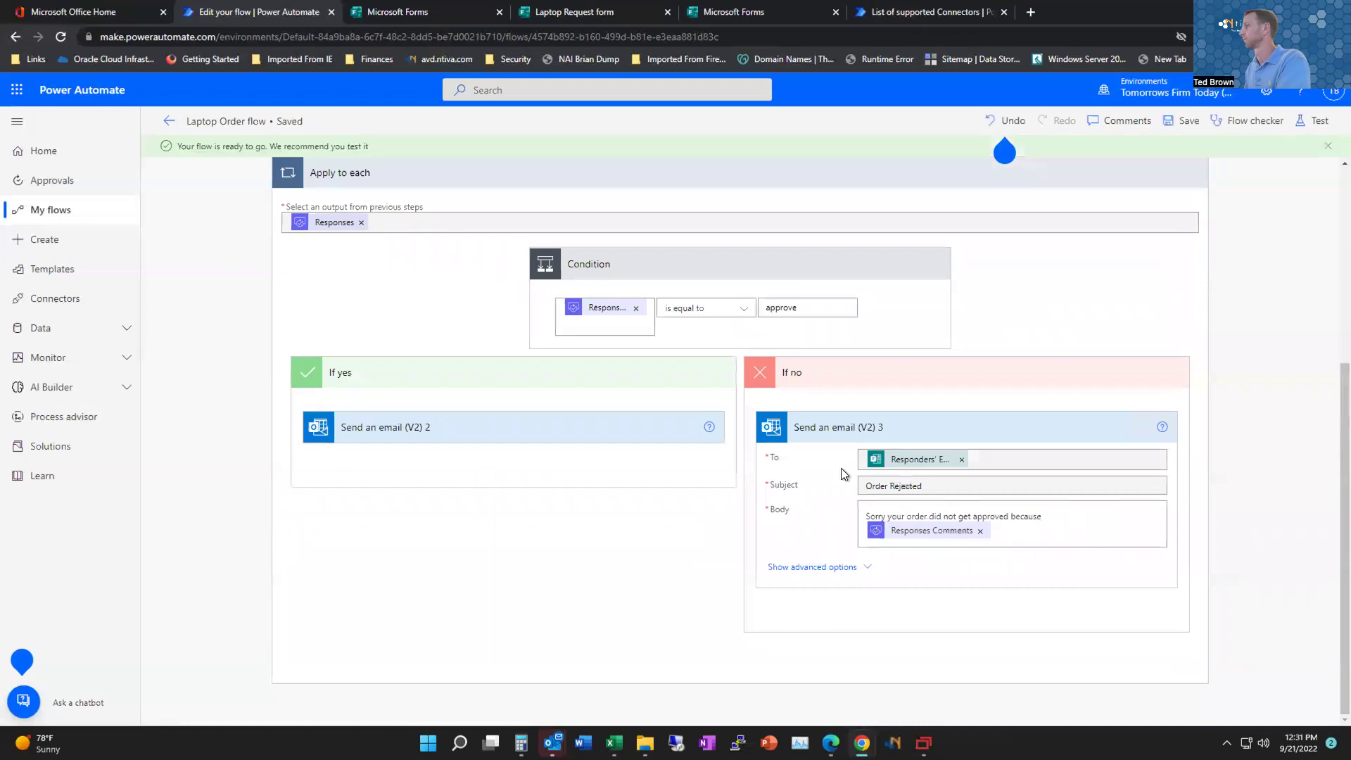
Step: Add an Excel Online (Business) Update a row action after the condition, inside the Apply to each loop
scroll(638, 370, up, 7)
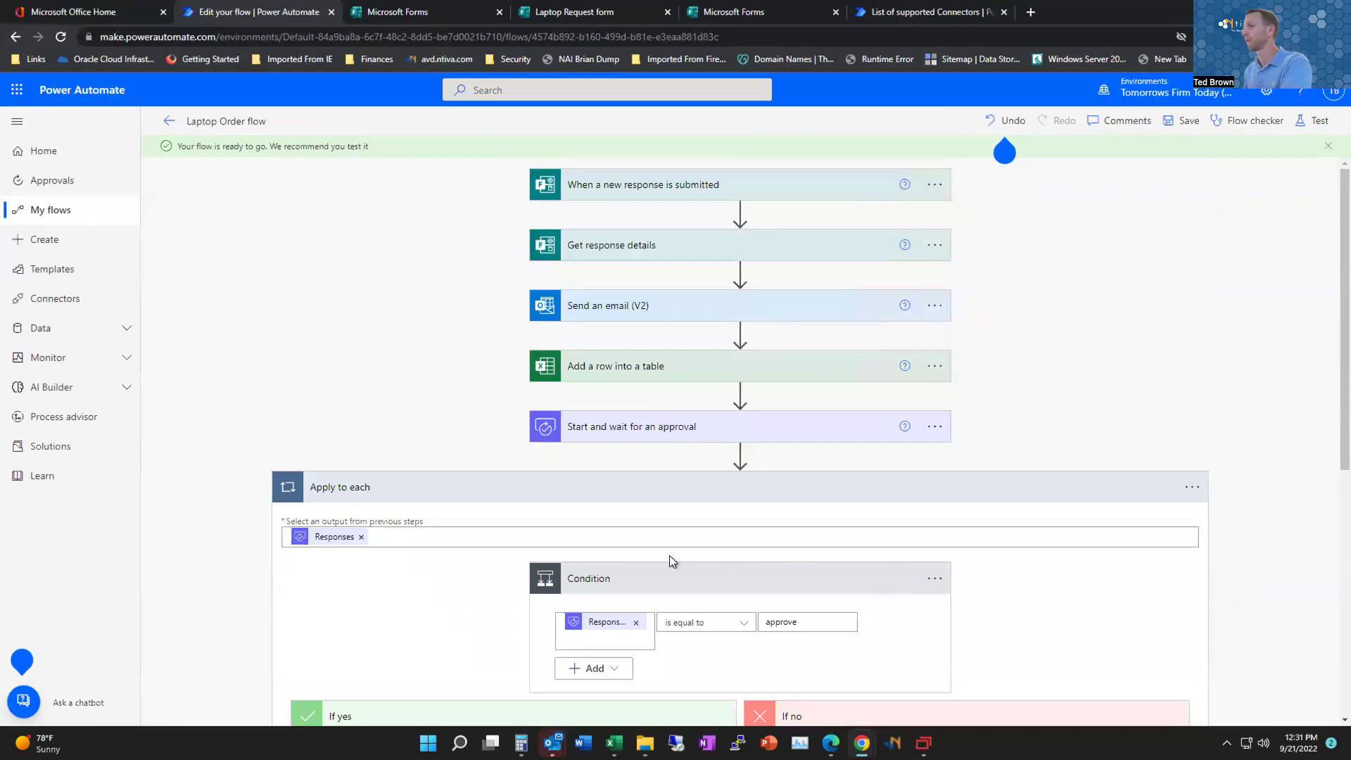
scroll(648, 551, down, 7)
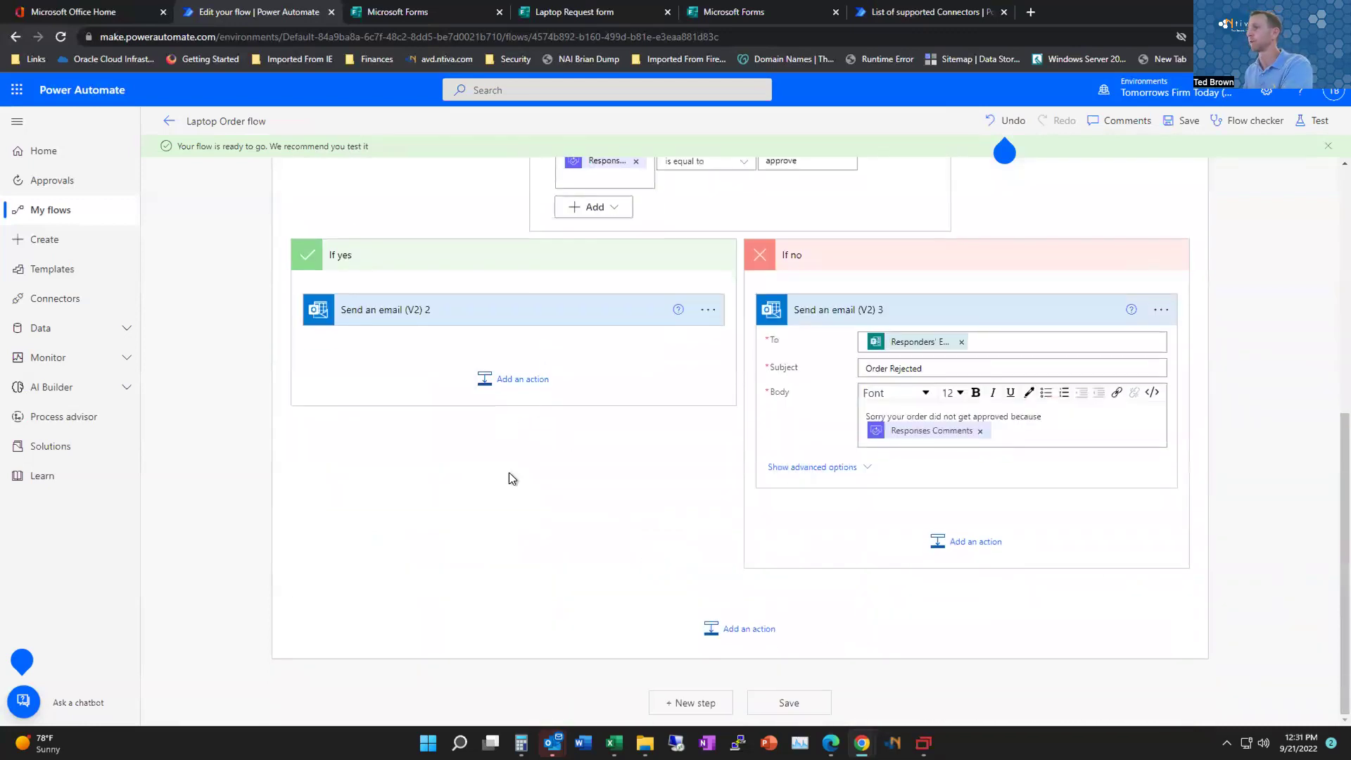
click(742, 637)
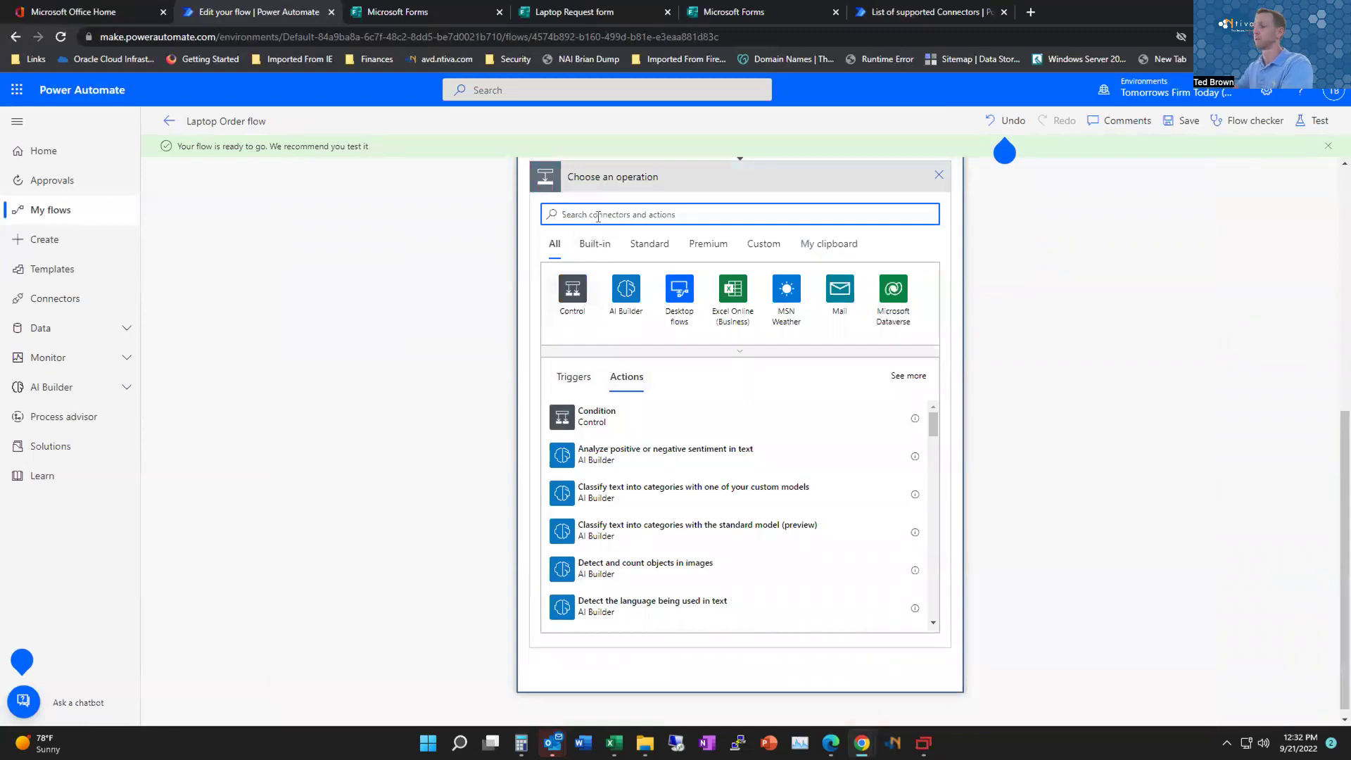
text(exce)
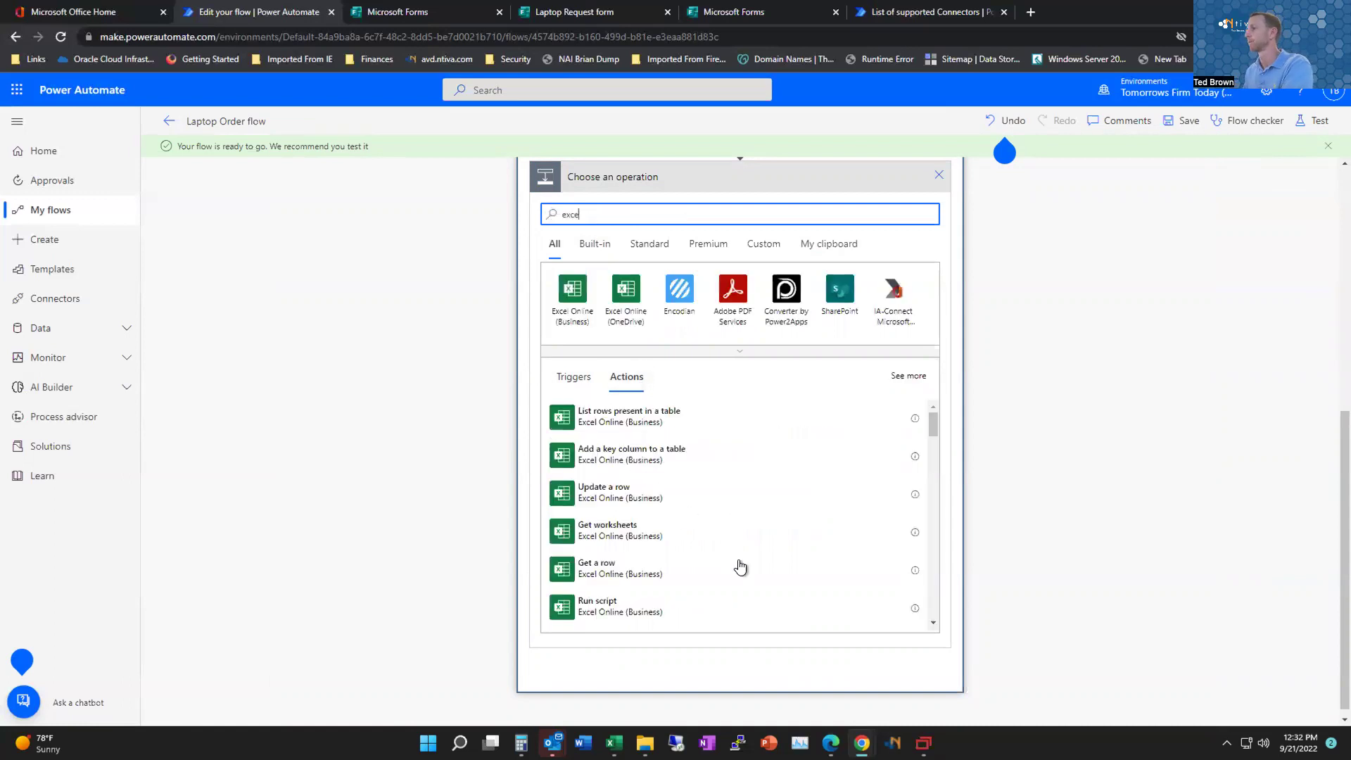
click(679, 504)
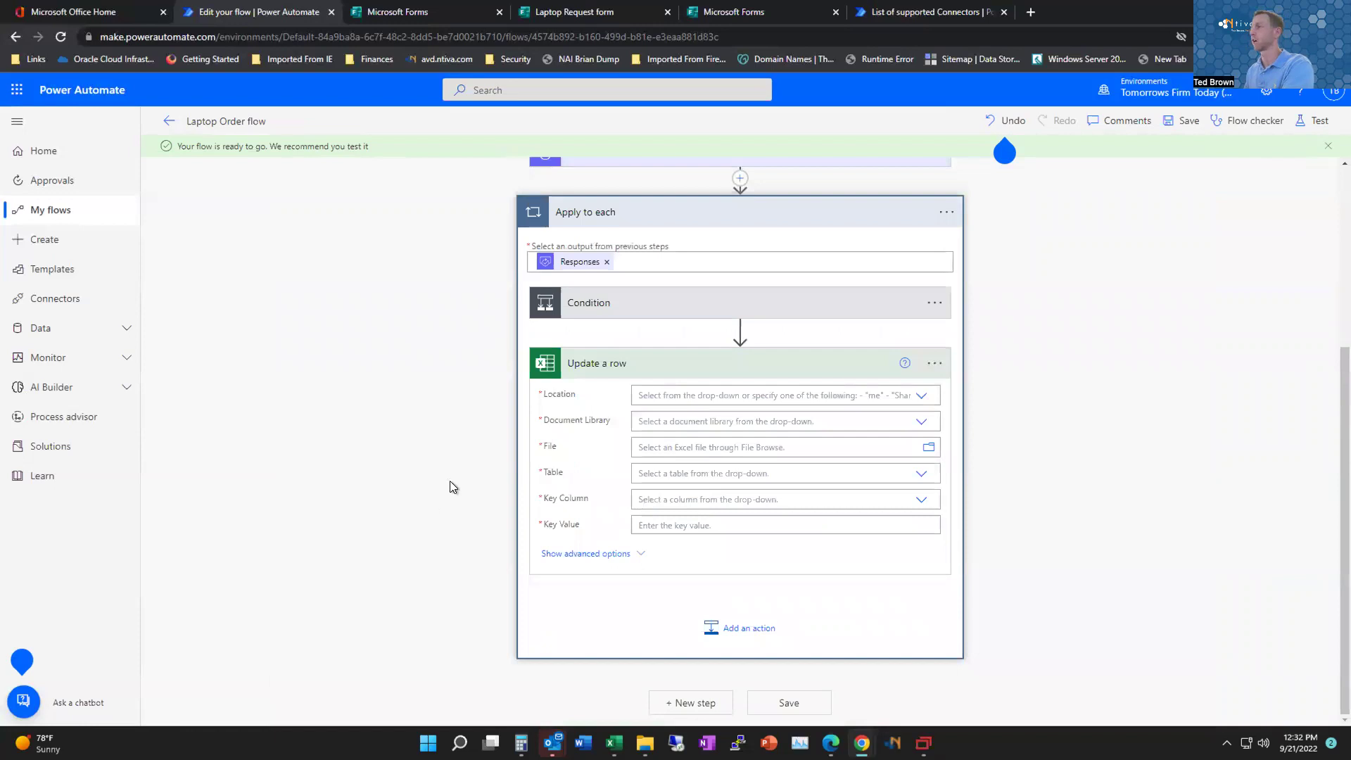
Step: Point Update a row to the SharePoint Site - Teams group location, Documents library and file /General/Laptop Orders.xlsx
click(920, 396)
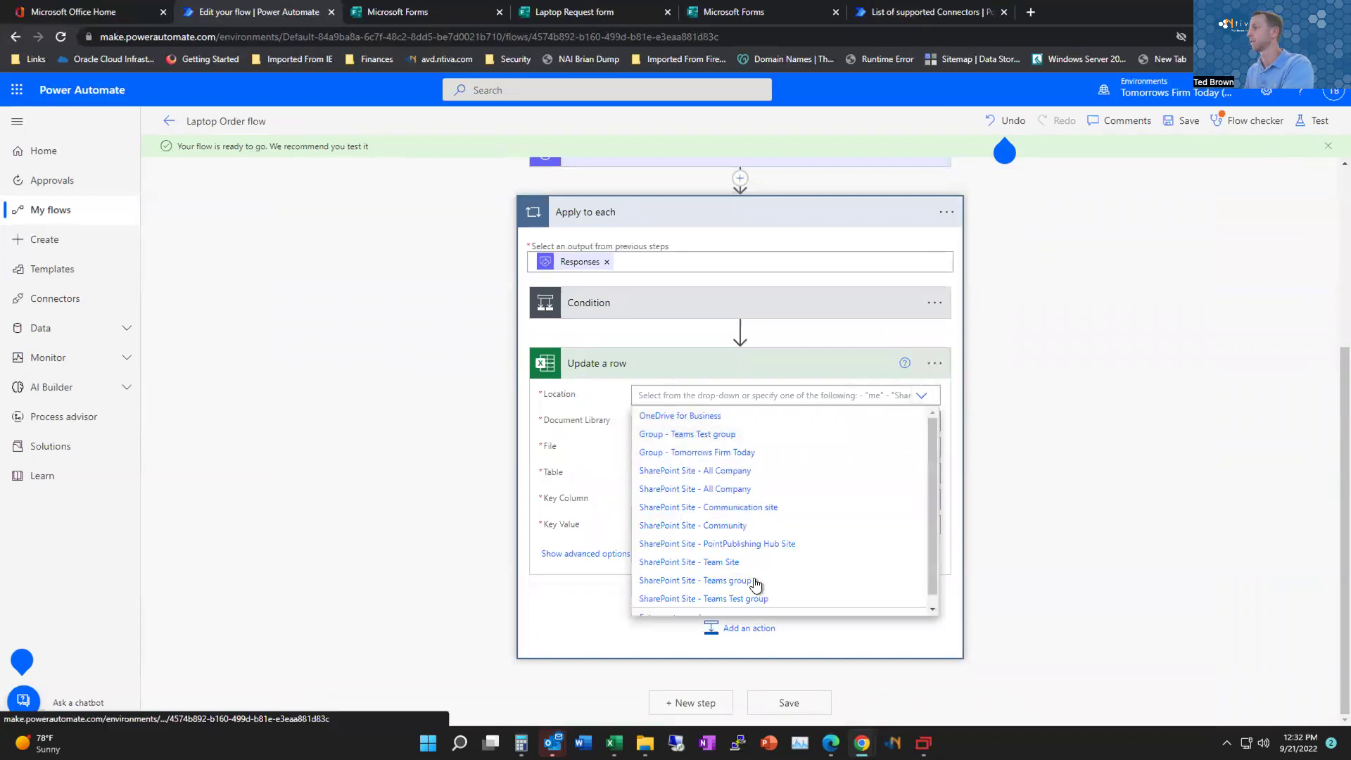
click(735, 581)
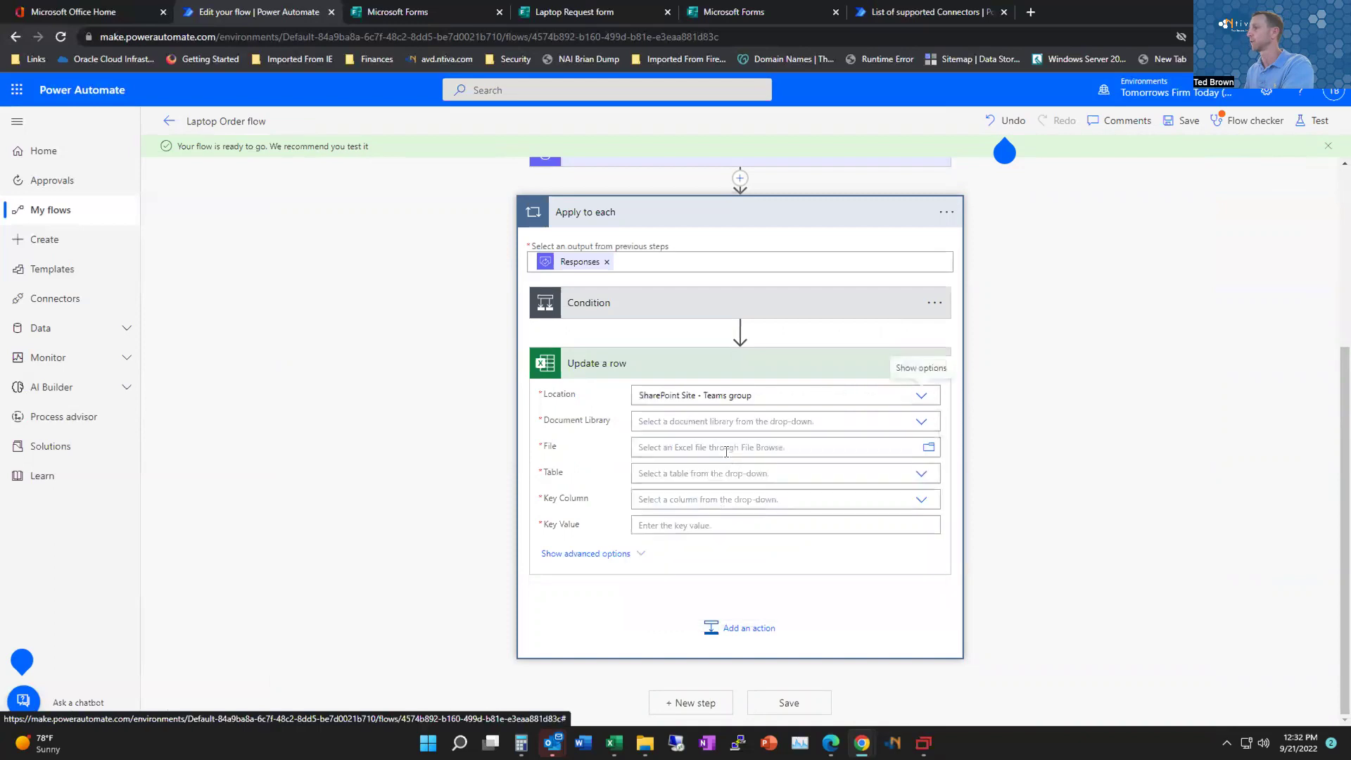
click(921, 422)
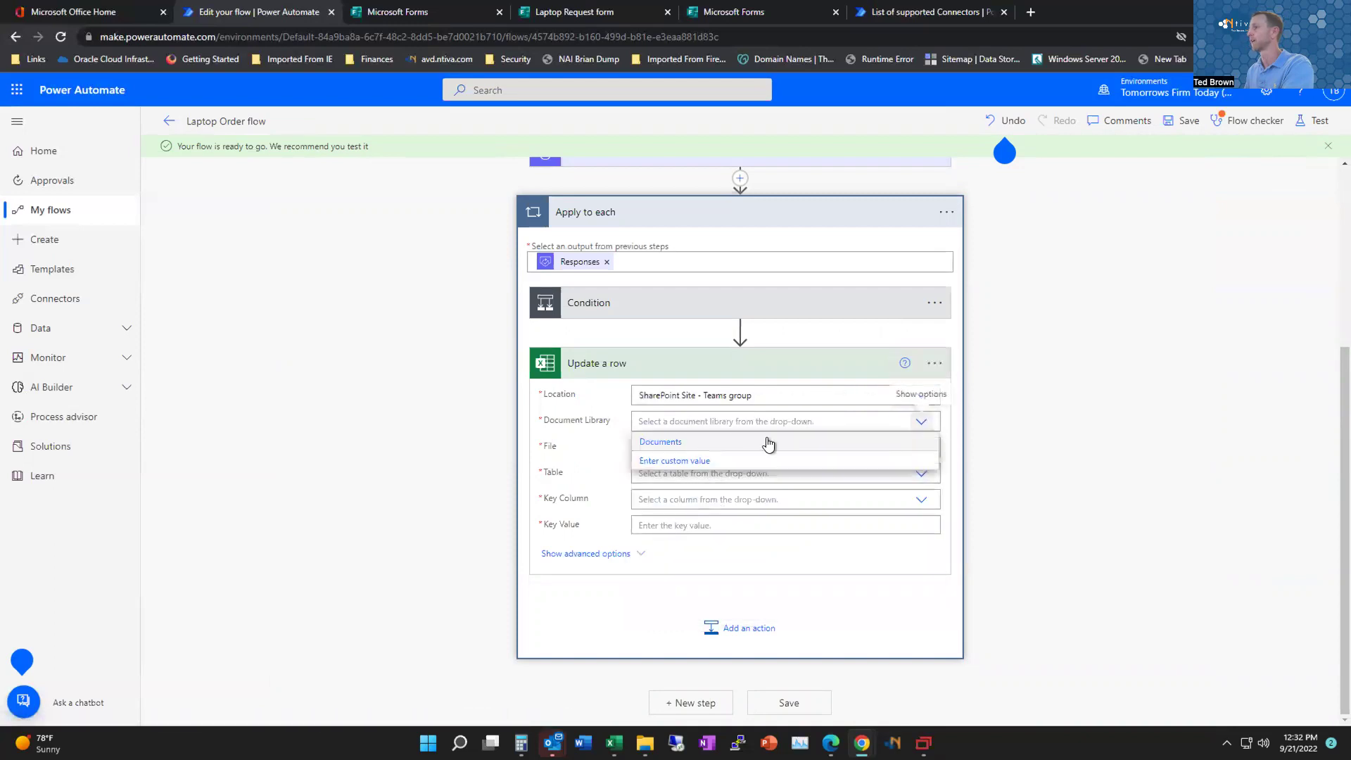
click(661, 442)
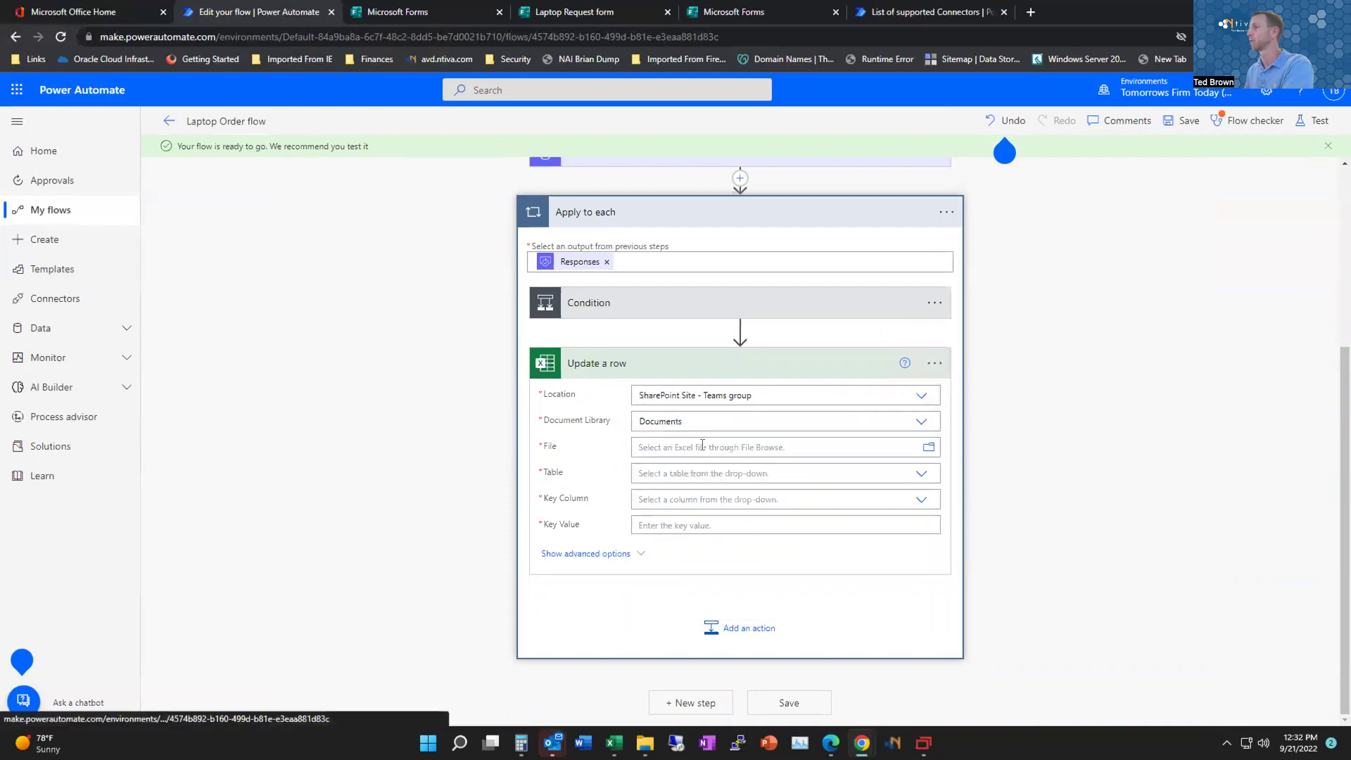
click(927, 449)
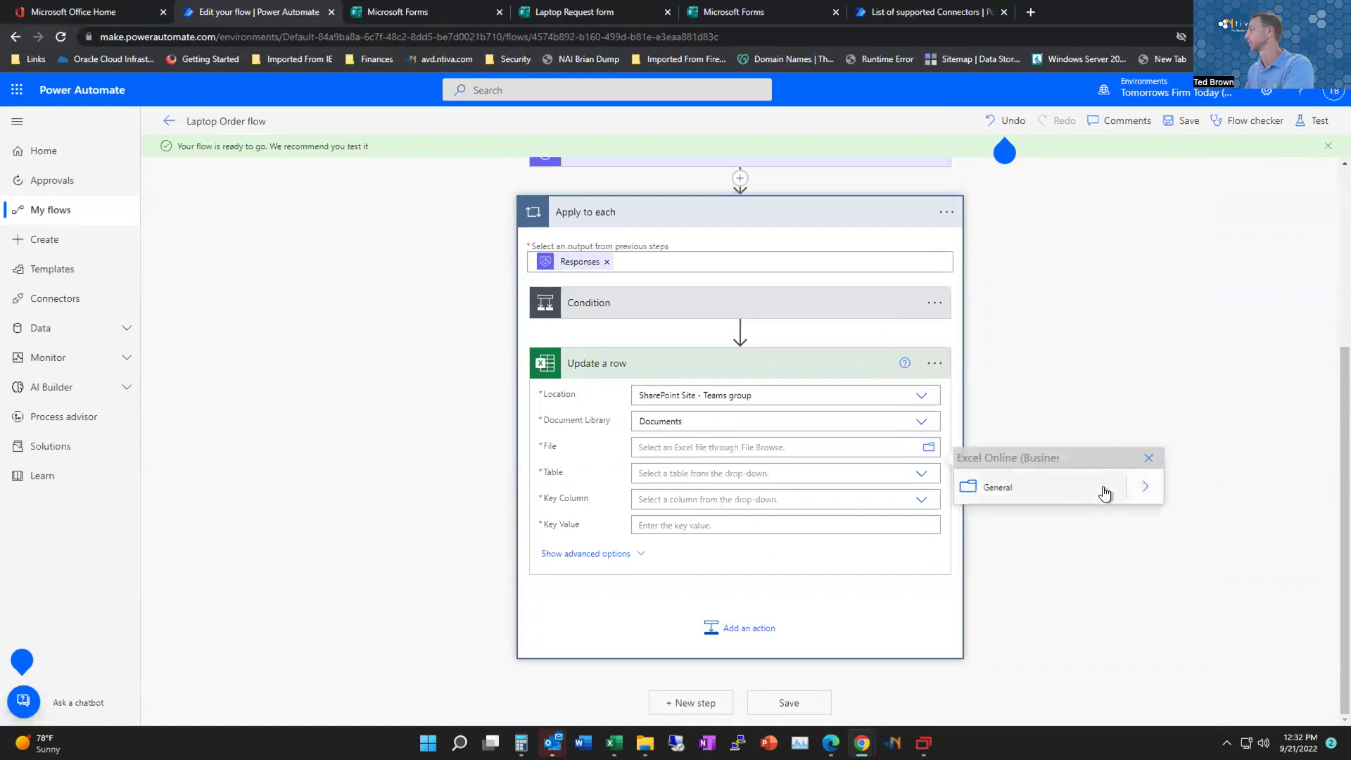
click(1148, 488)
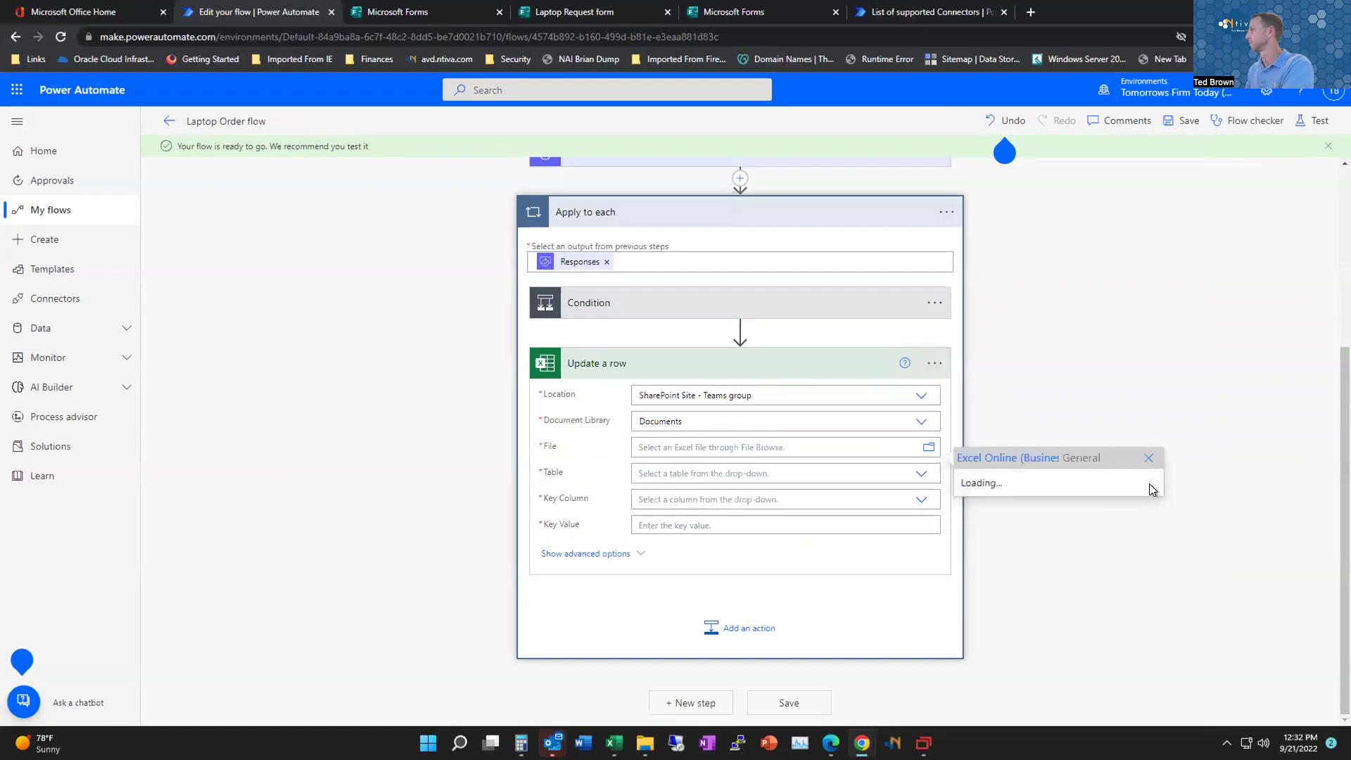
click(1027, 523)
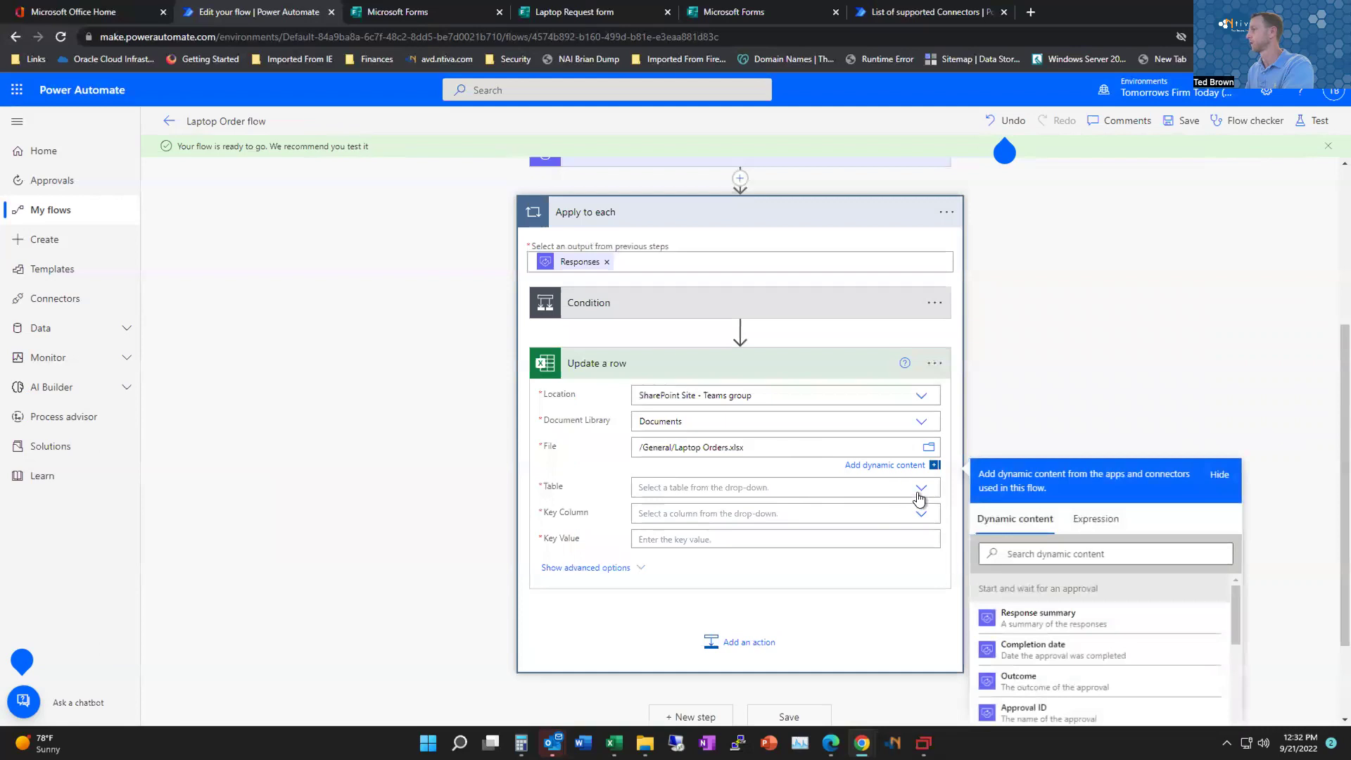
Step: Set the Update a row action's table to Table1 and its key column to Order Number
click(921, 493)
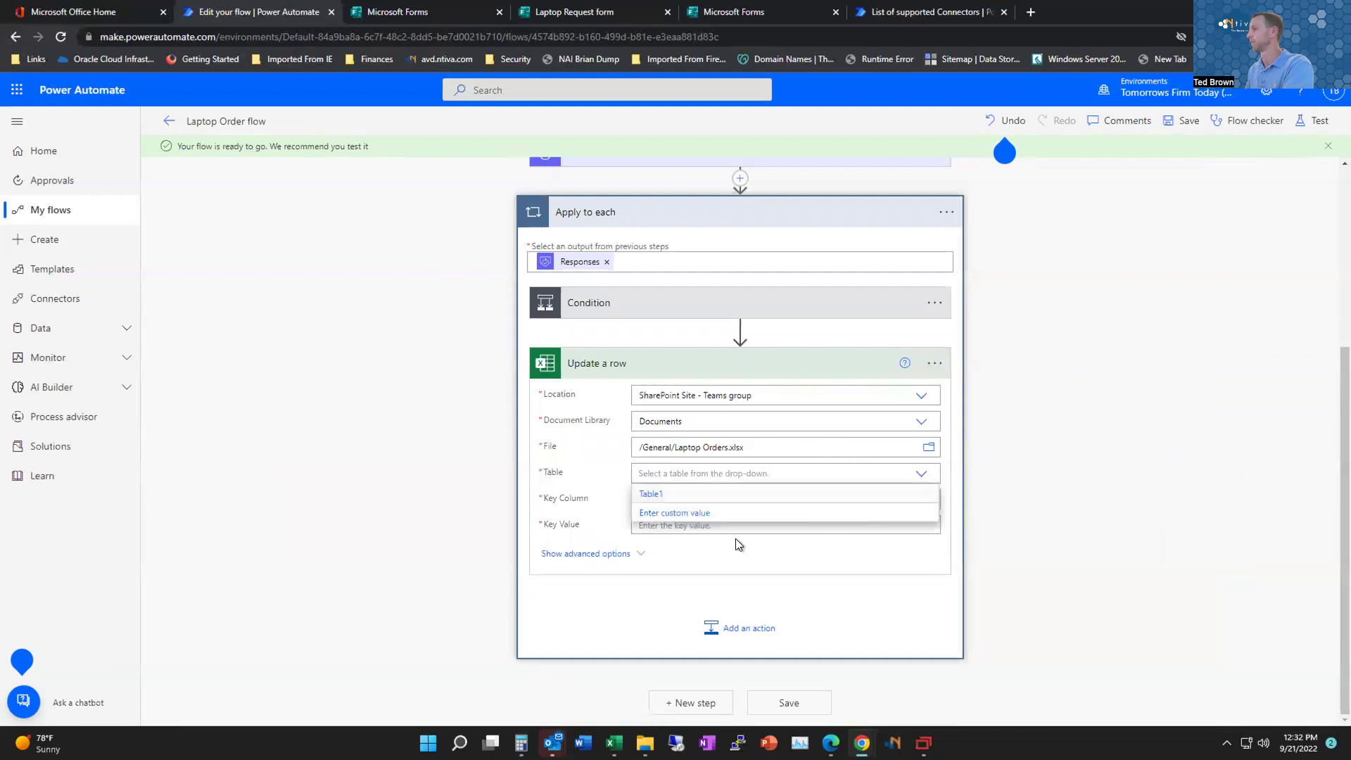
click(652, 495)
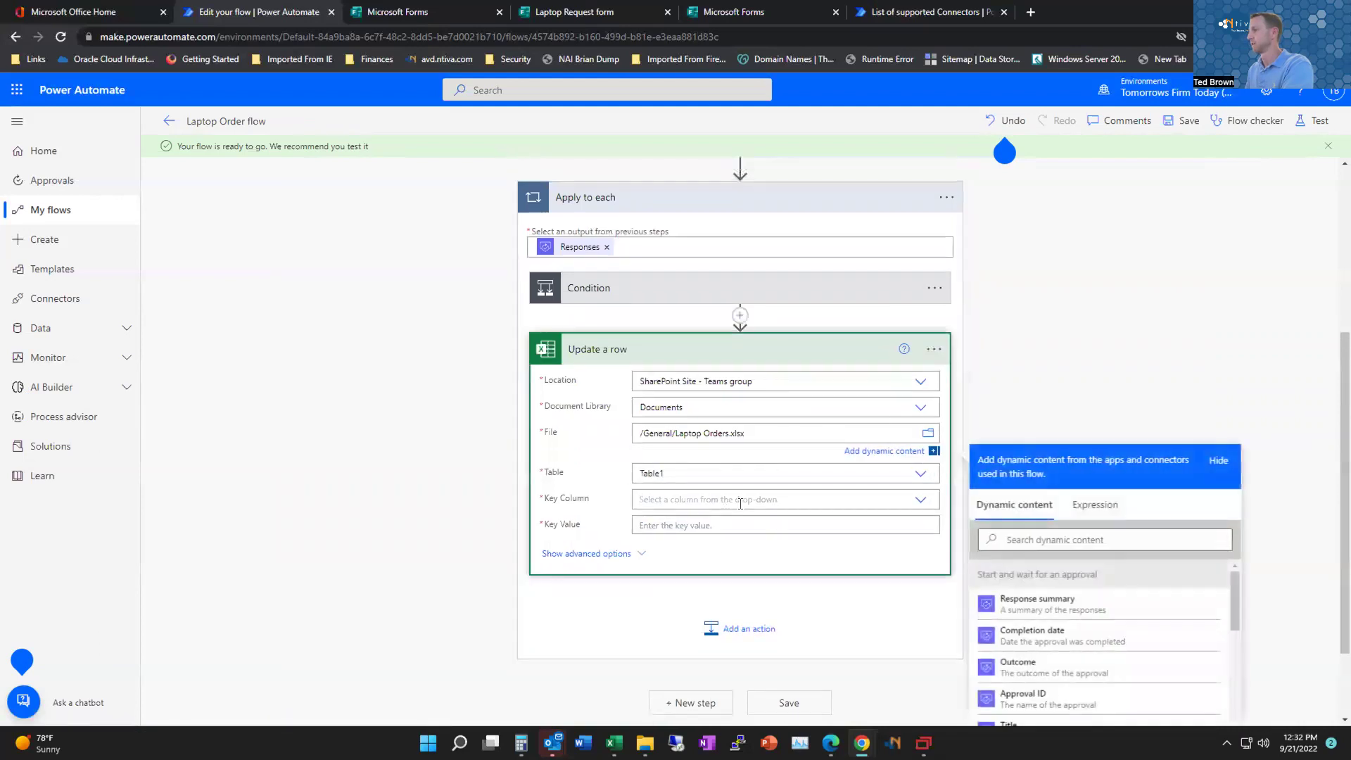
click(739, 501)
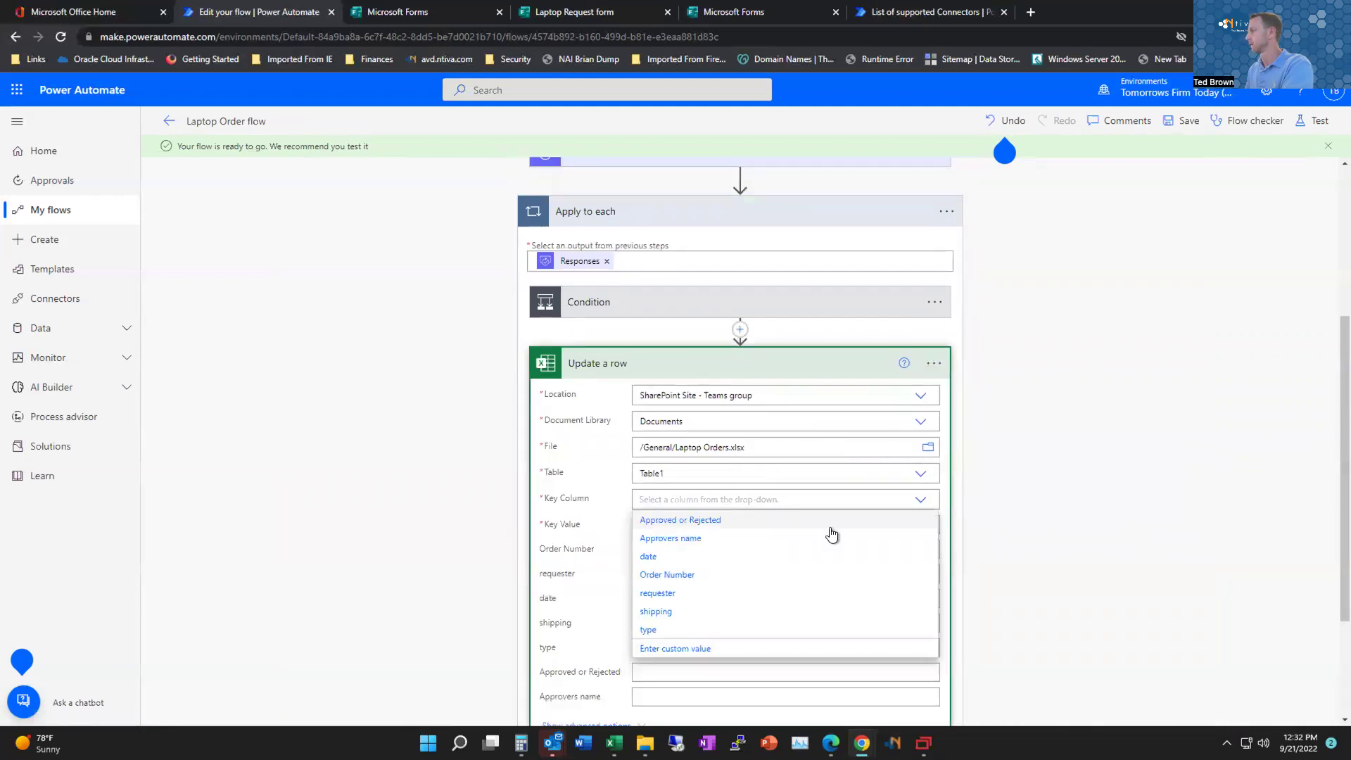
click(711, 578)
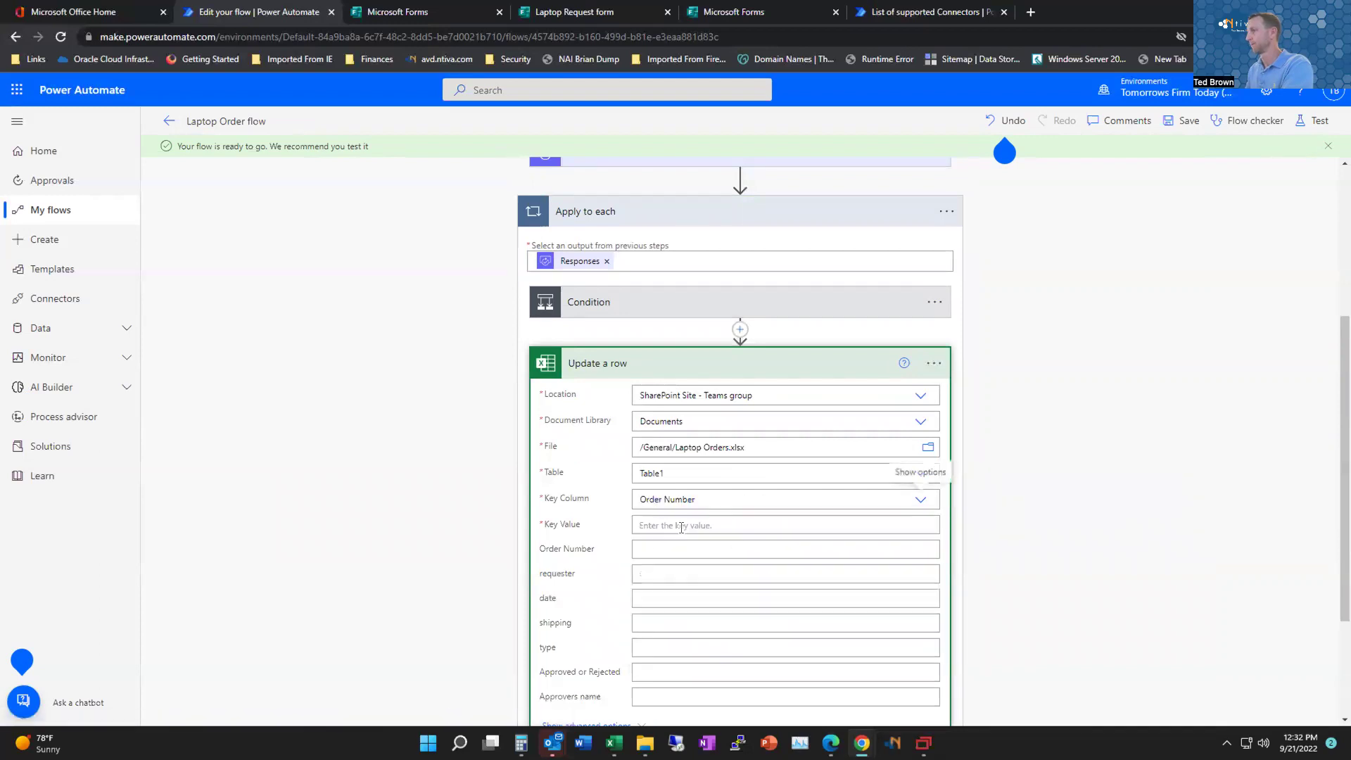
Step: Set the Update a row action's key value to the form's Response Id dynamic content
click(681, 526)
scroll(1107, 648, down, 3)
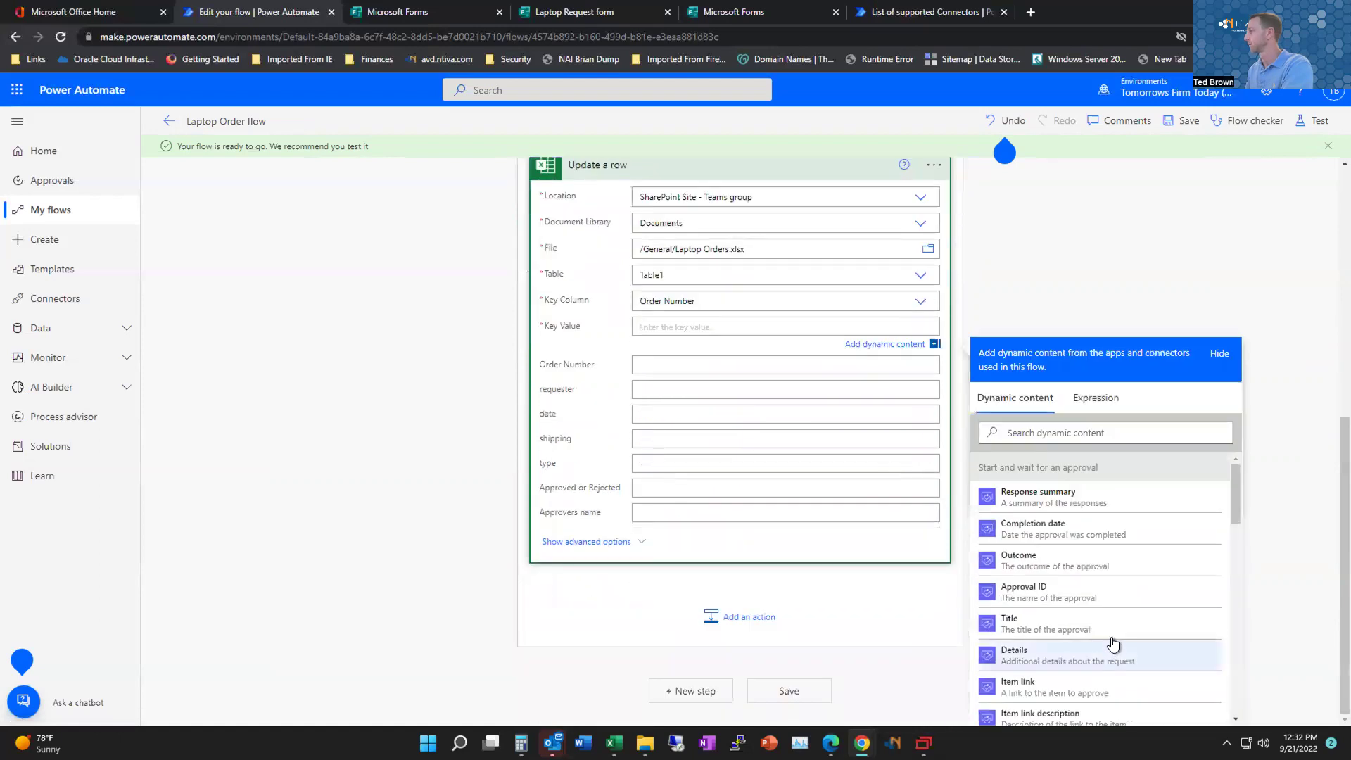
scroll(1112, 644, down, 5)
drag(1227, 572, 1210, 690)
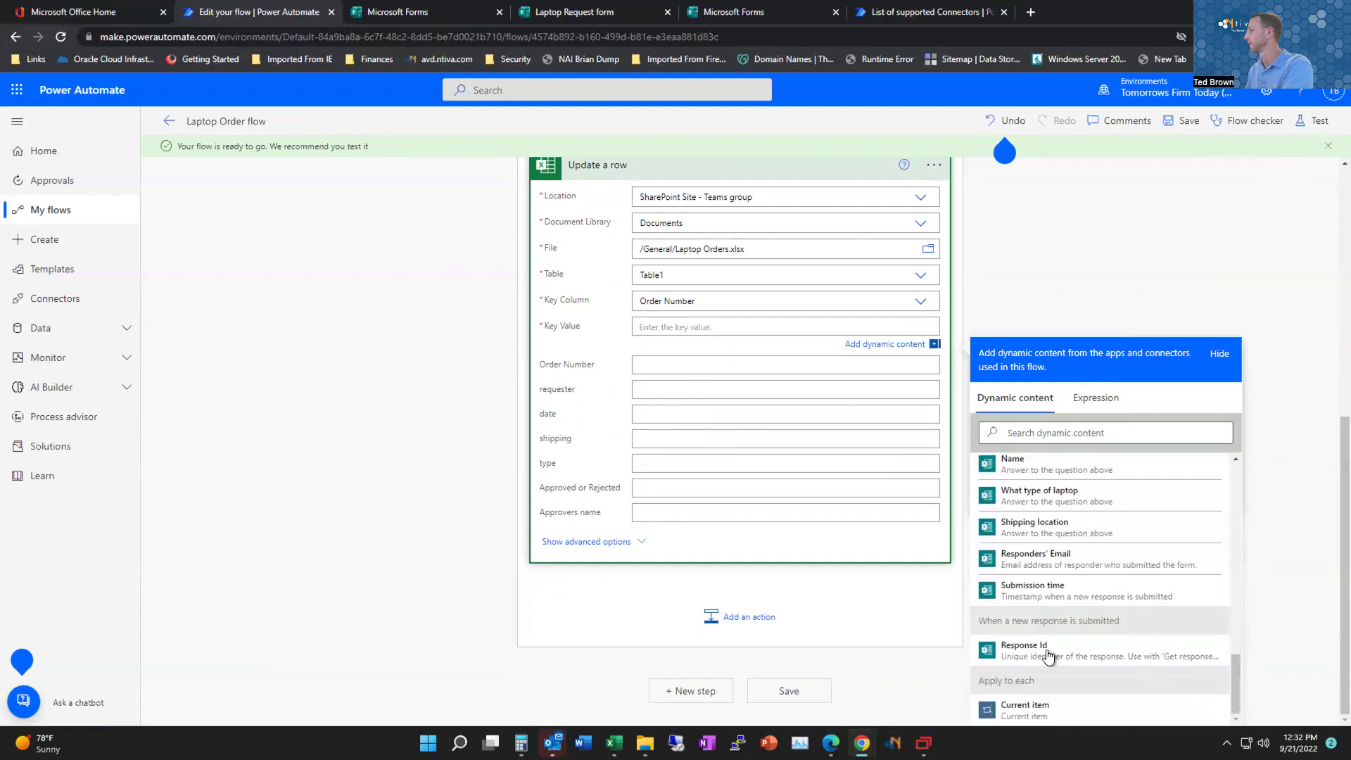
click(1048, 654)
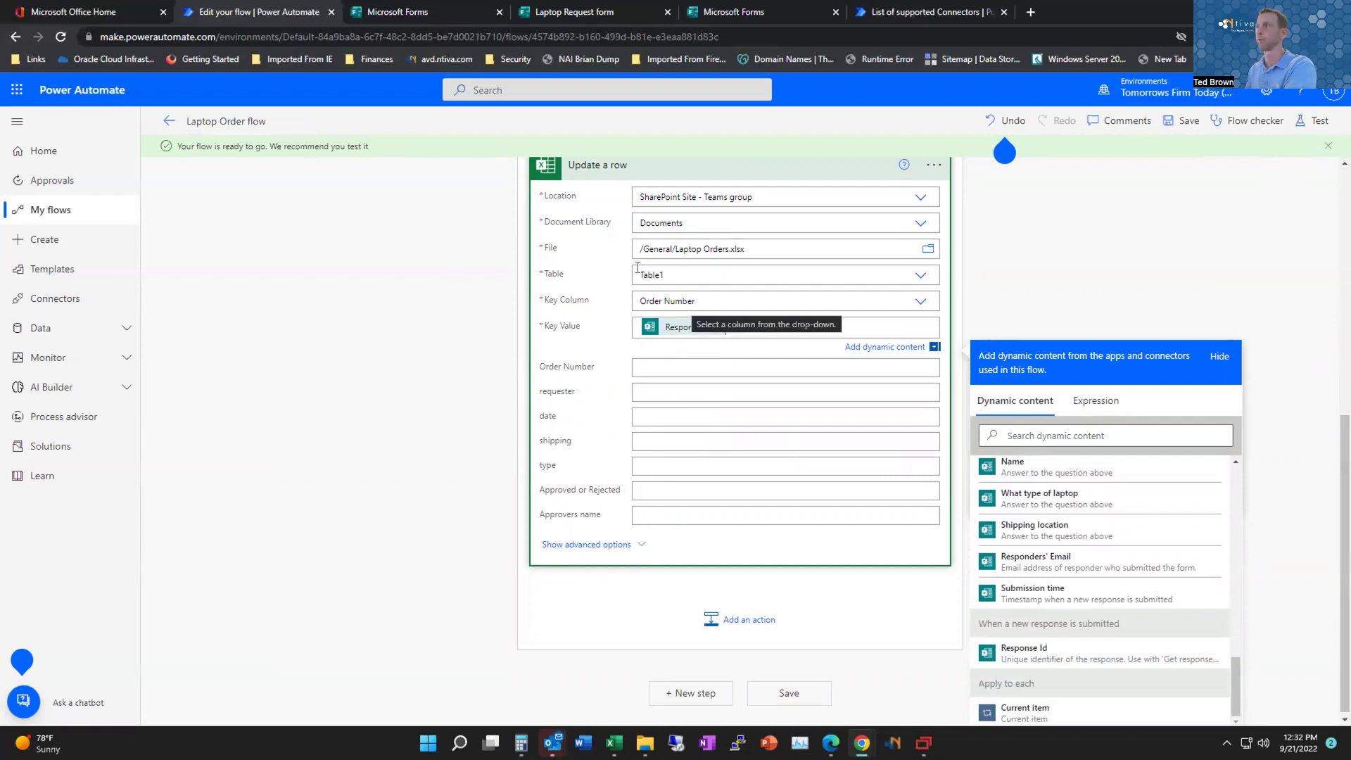
Step: Check the Order Number column and other headings of the Laptop Orders workbook in Teams, then return to the full-screen flow editor
drag(1093, 21, 1350, 218)
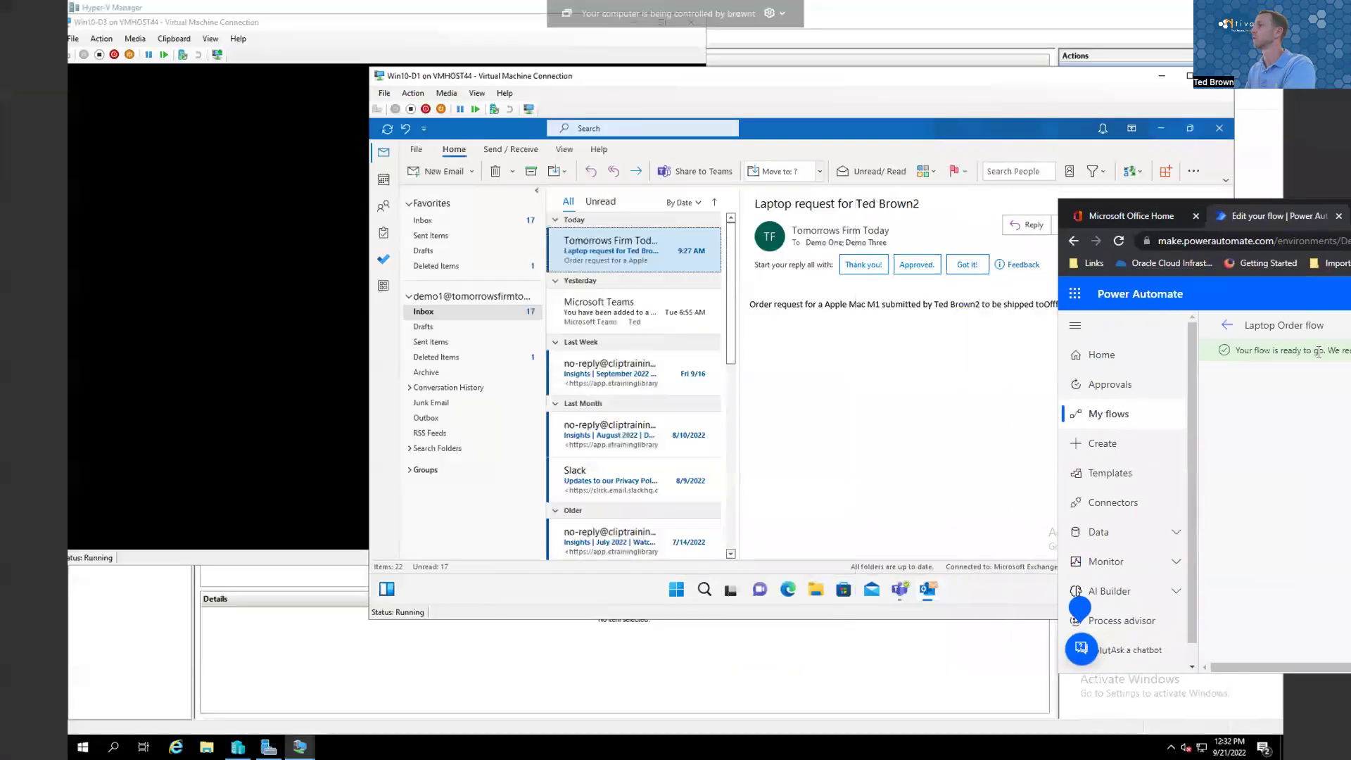
click(898, 591)
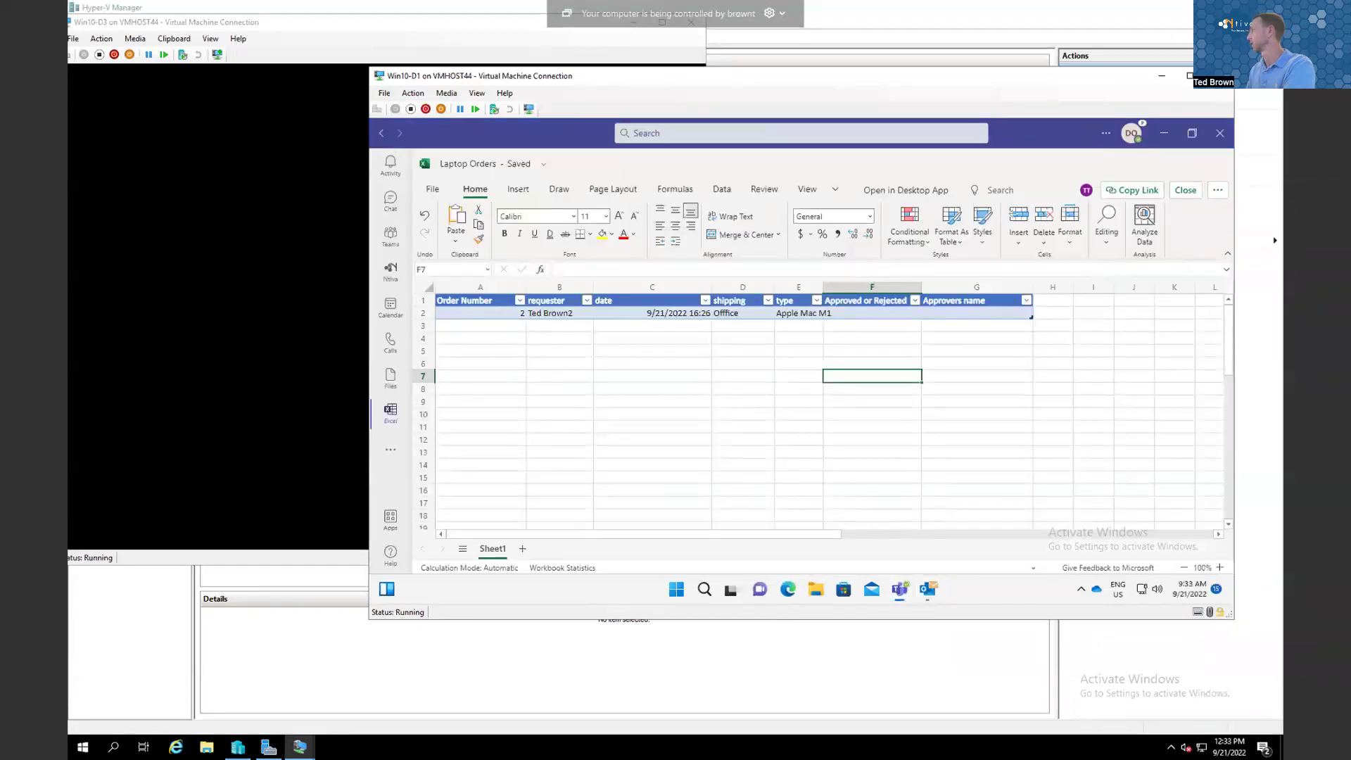
key(alt+Tab)
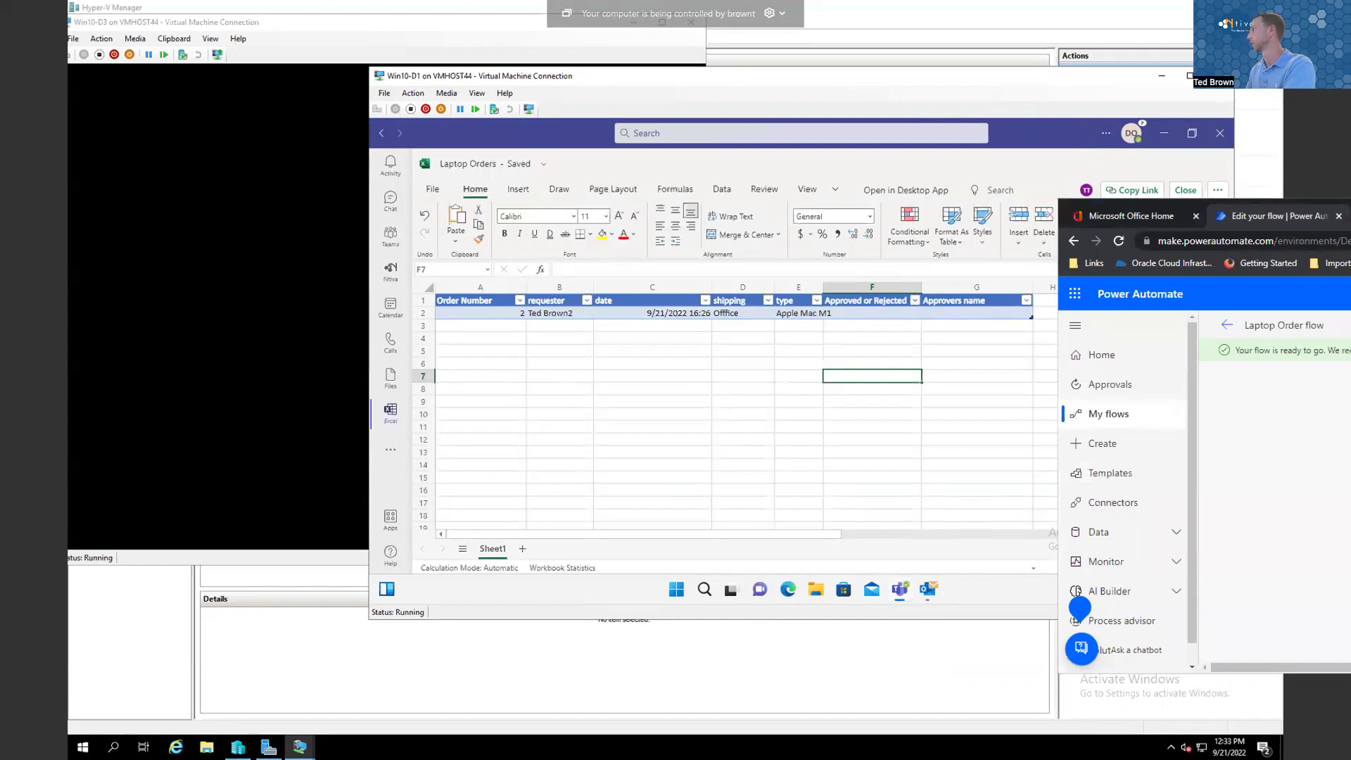
drag(1350, 204, 977, 145)
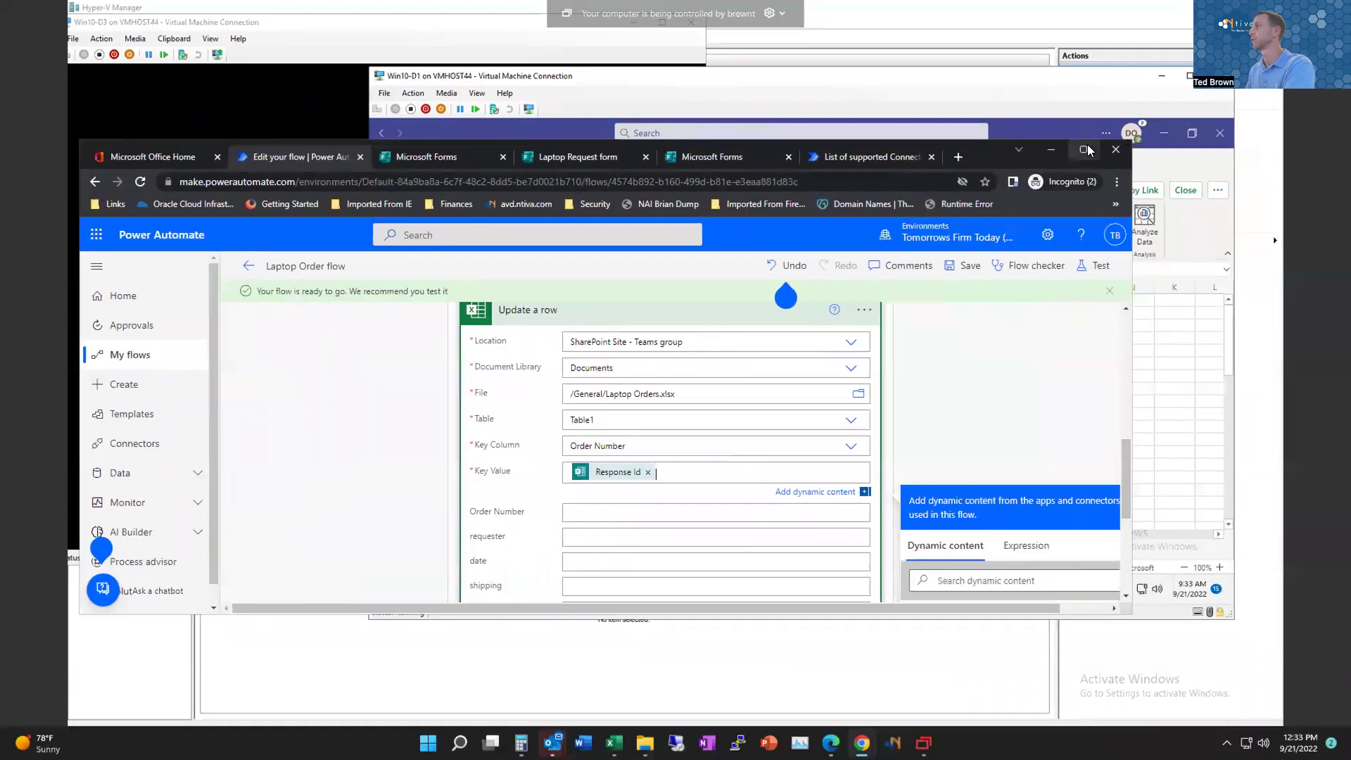
click(1086, 151)
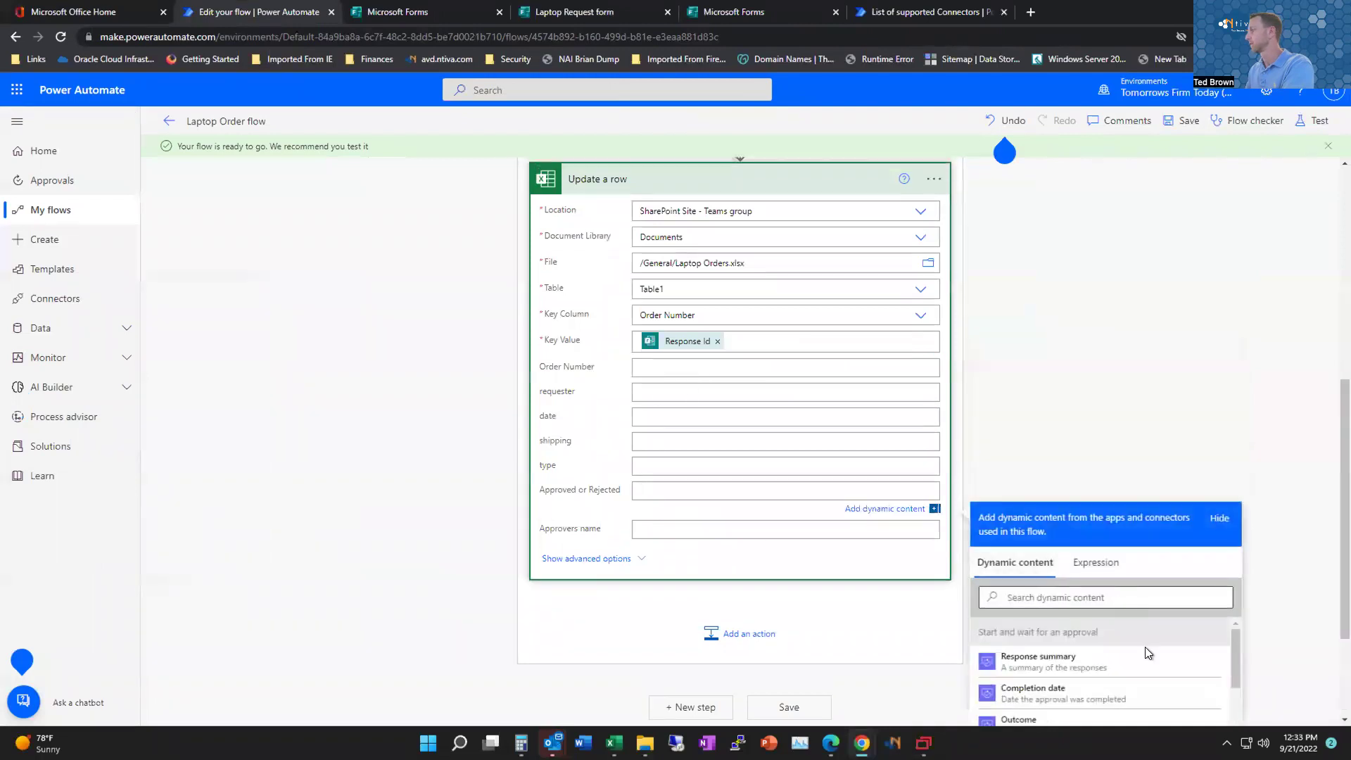
Step: Set the Update a row action's Approved or Rejected field to the Responses Approver response dynamic content
scroll(1325, 570, down, 2)
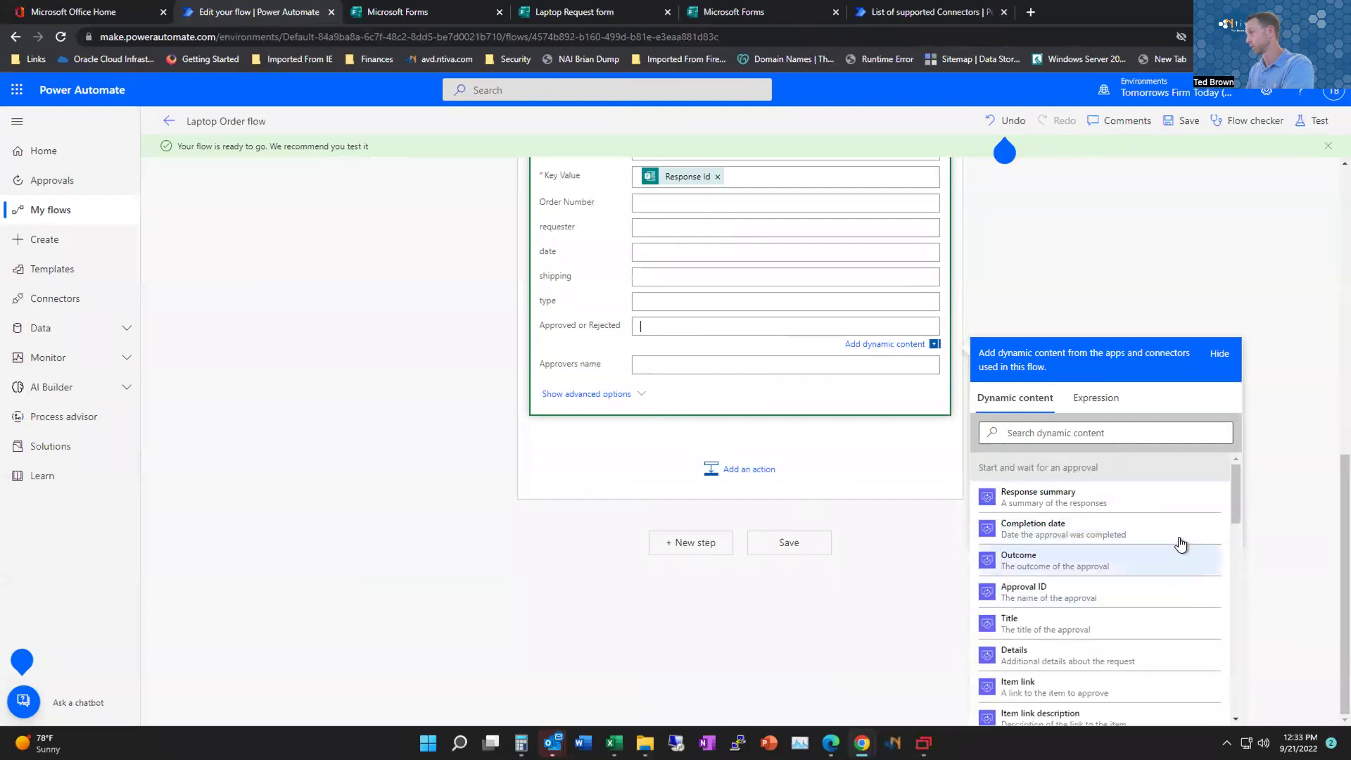
drag(1239, 504, 1232, 597)
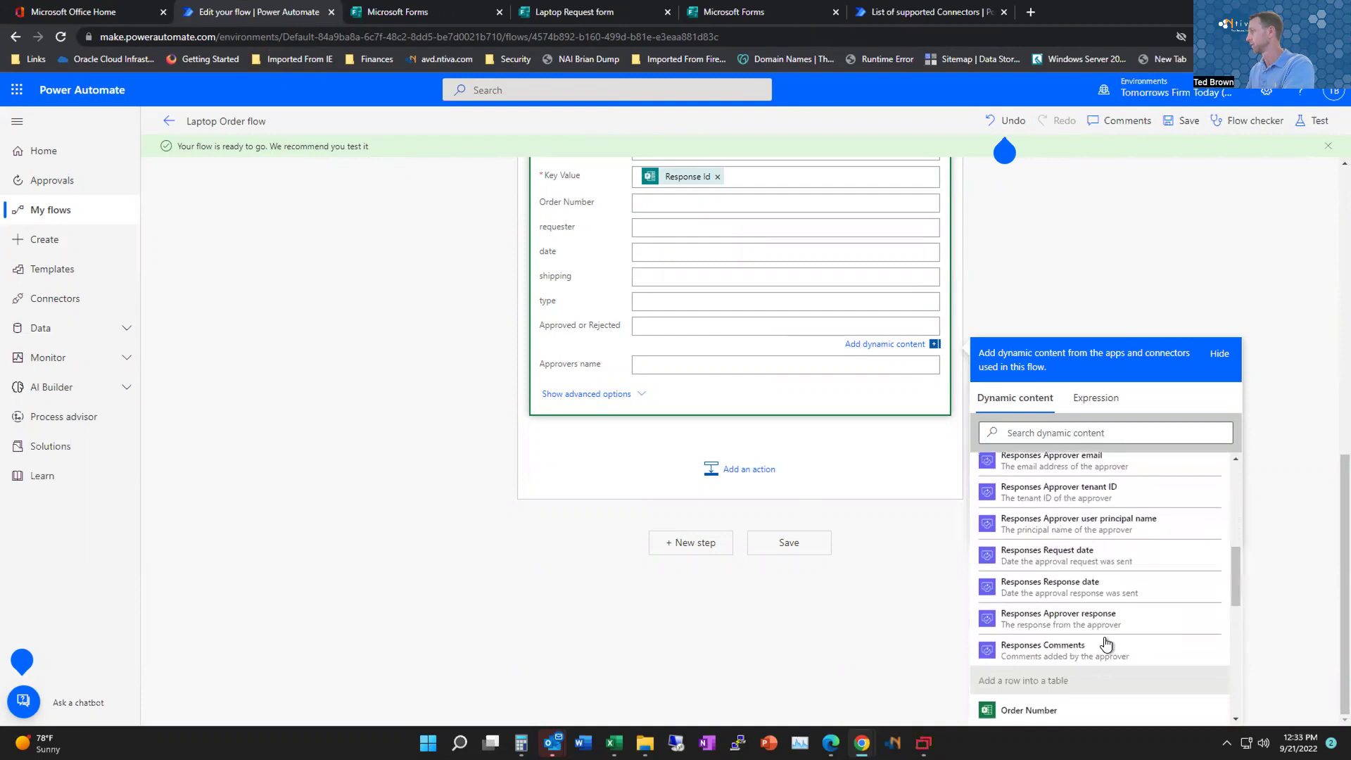
click(1092, 628)
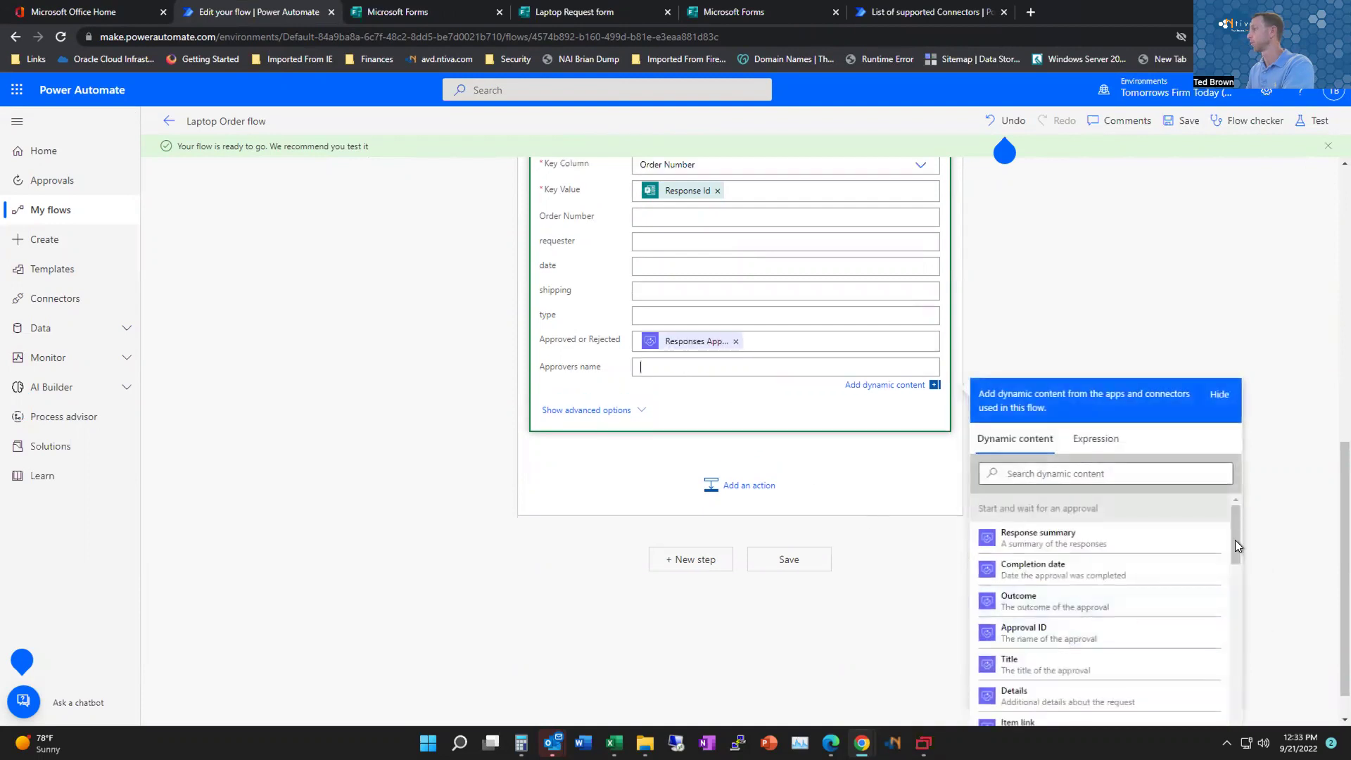
Step: Set the Update a row action's Approvers name field to the Responses Approver name dynamic content and save the flow
drag(1234, 538, 1221, 595)
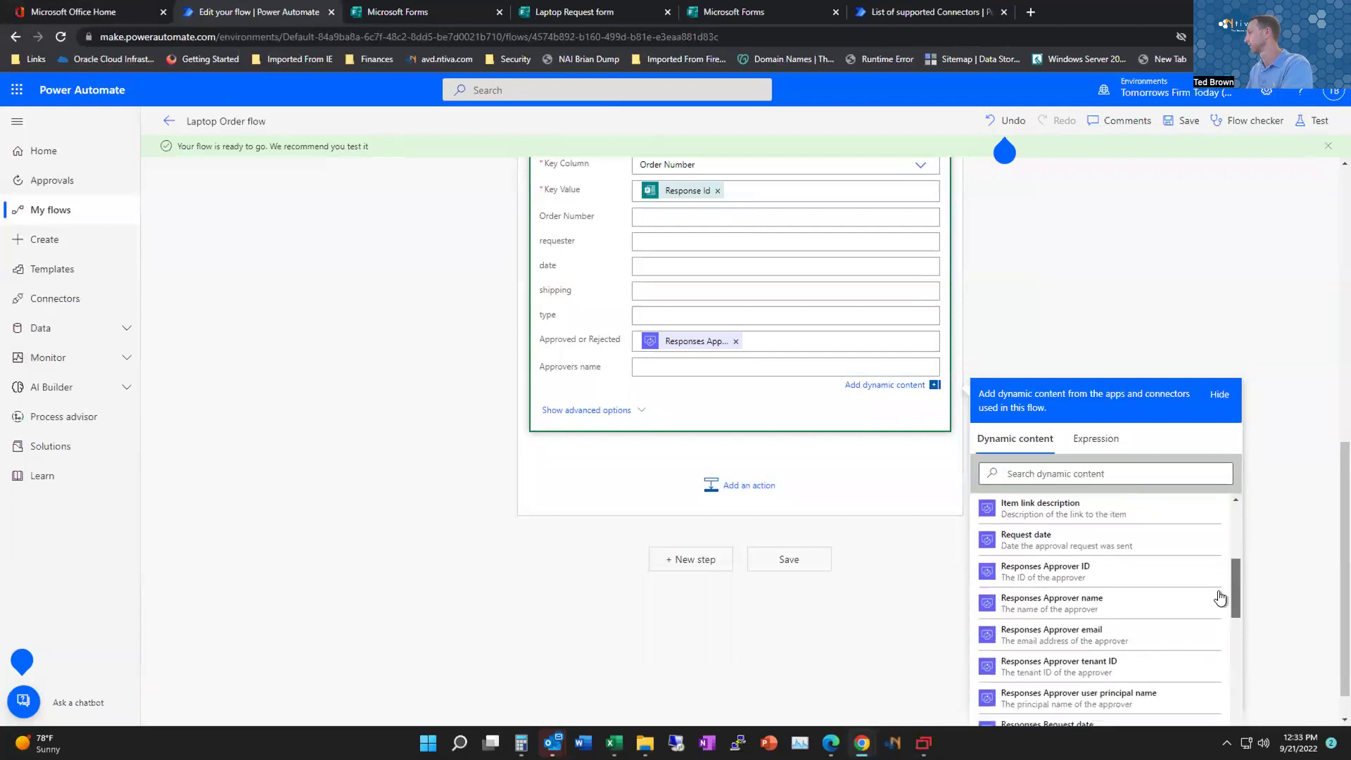
click(999, 605)
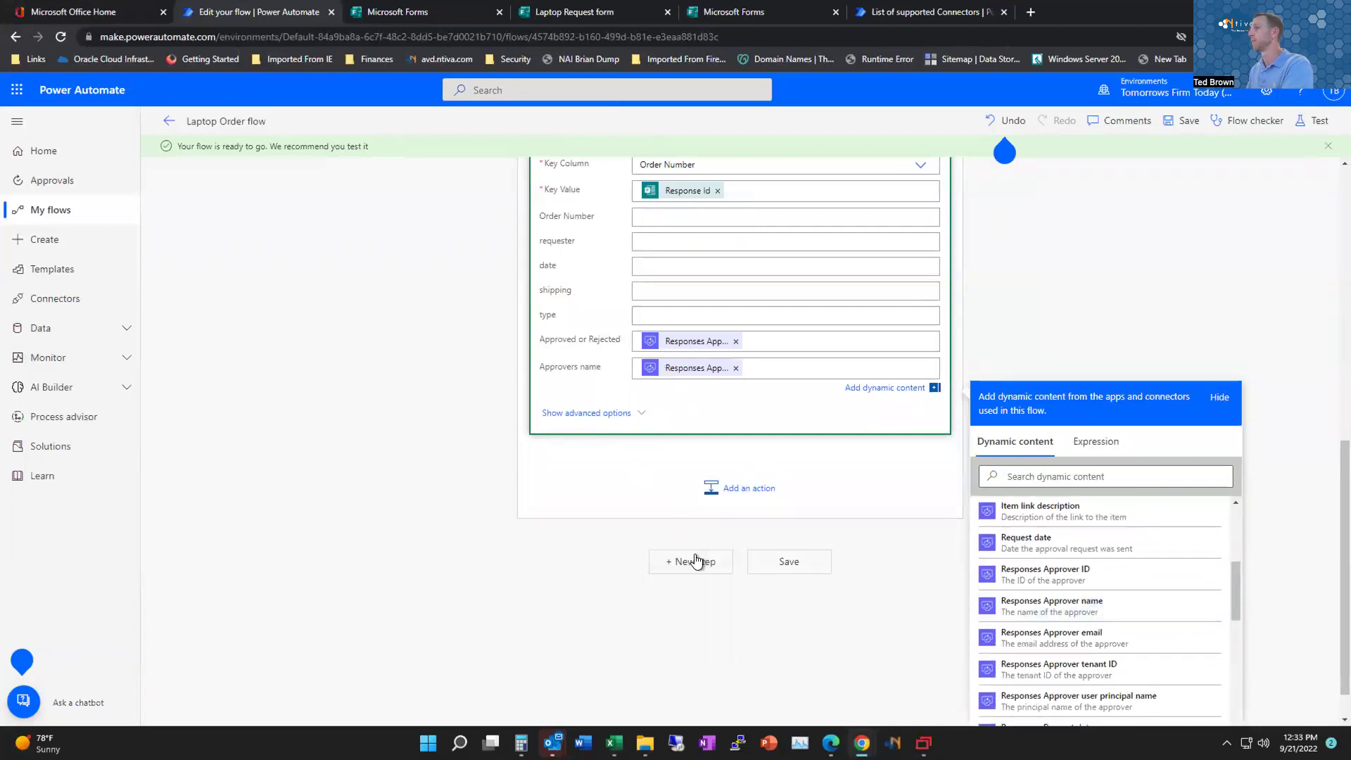
scroll(1137, 356, down, 1)
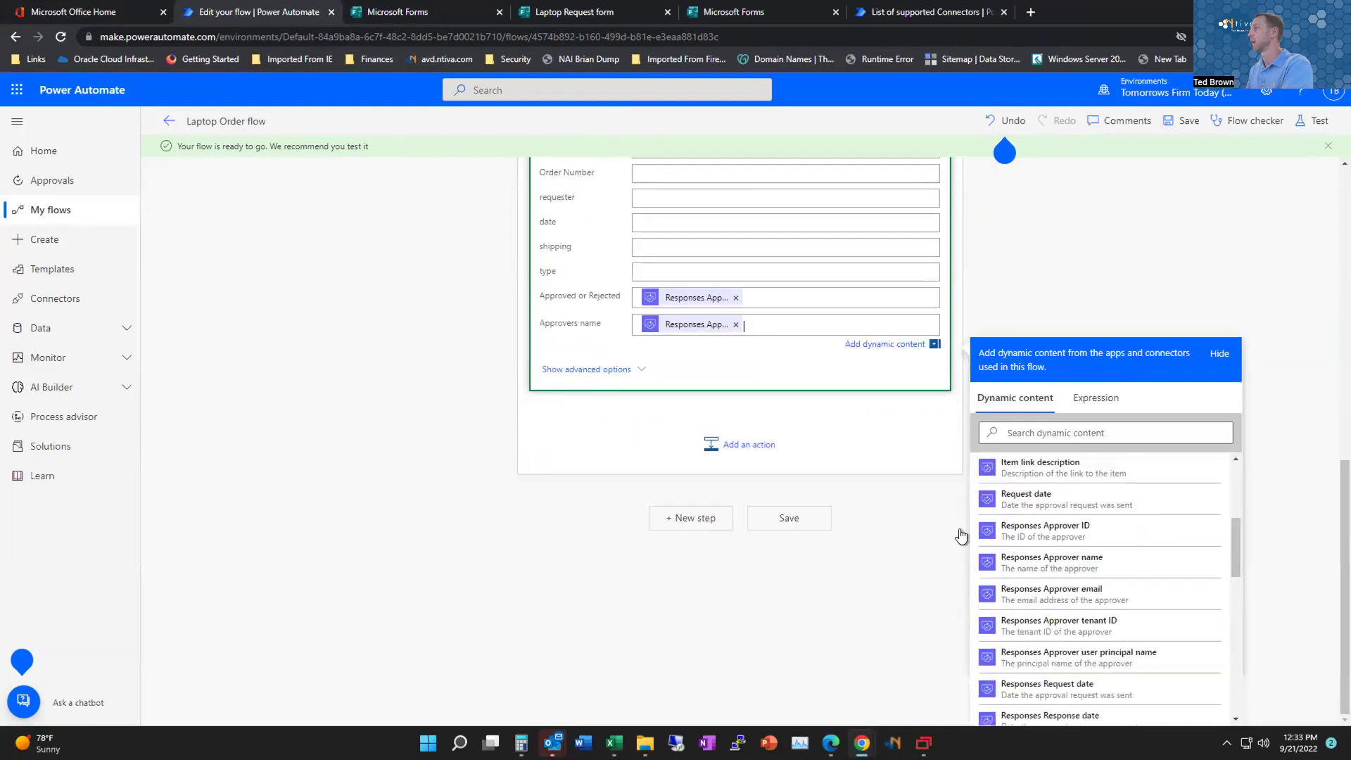
click(795, 522)
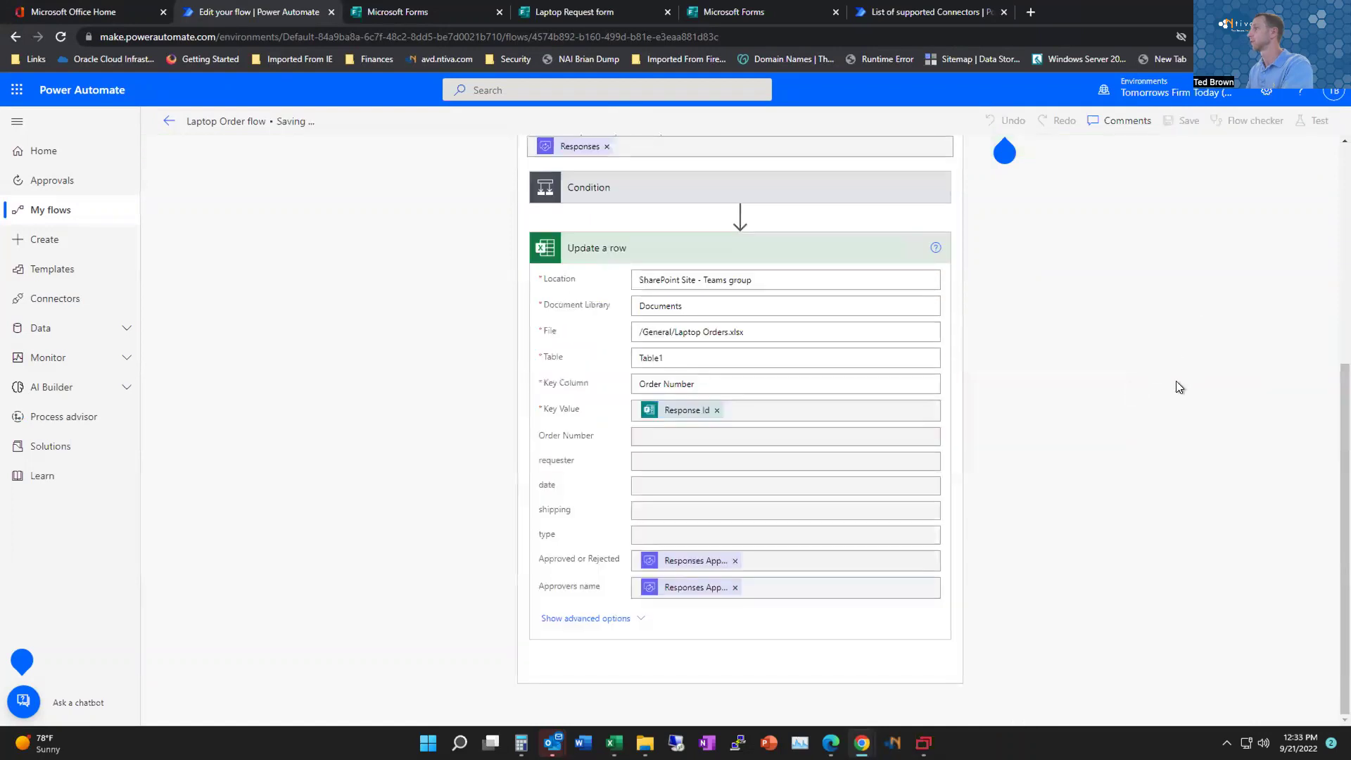
Step: Expand the Condition and review its If yes and If no email branches together with the Update a row action below
scroll(1184, 429, up, 8)
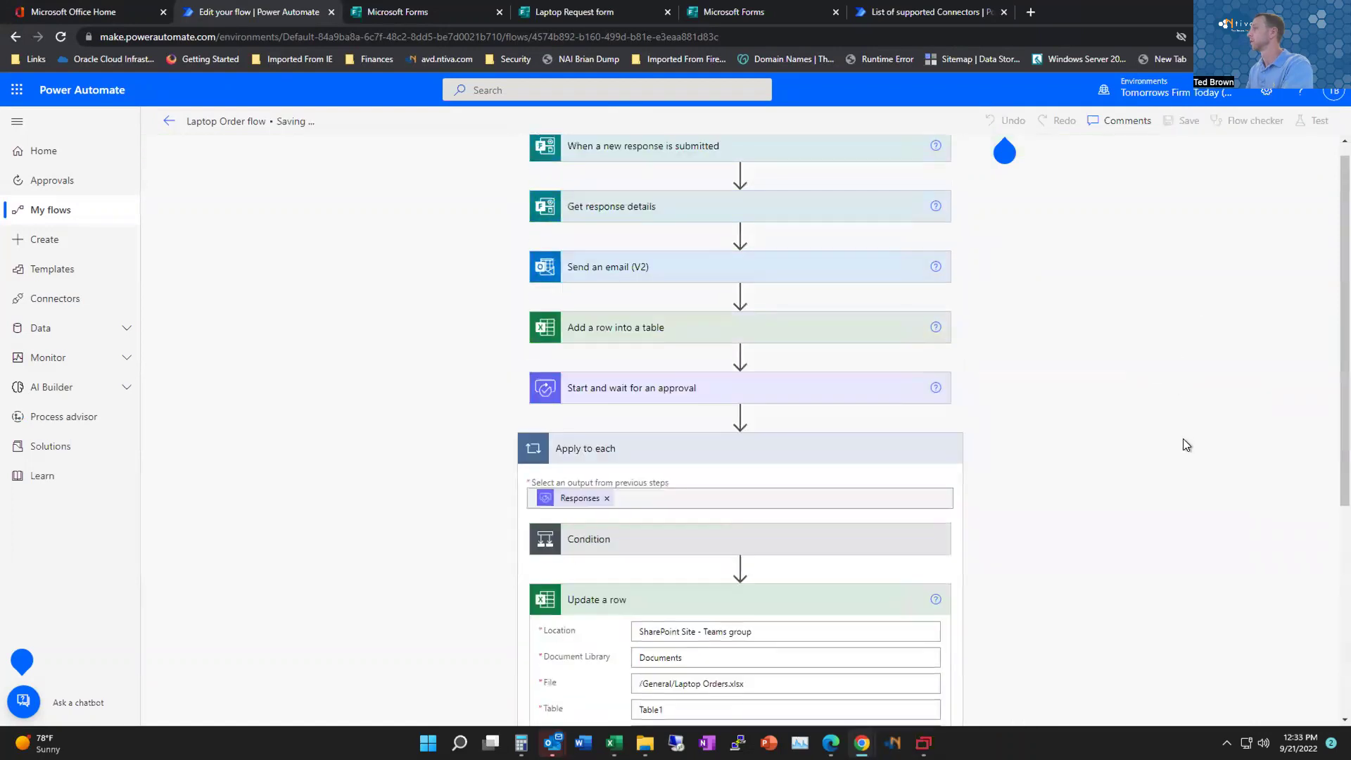
scroll(1180, 438, down, 5)
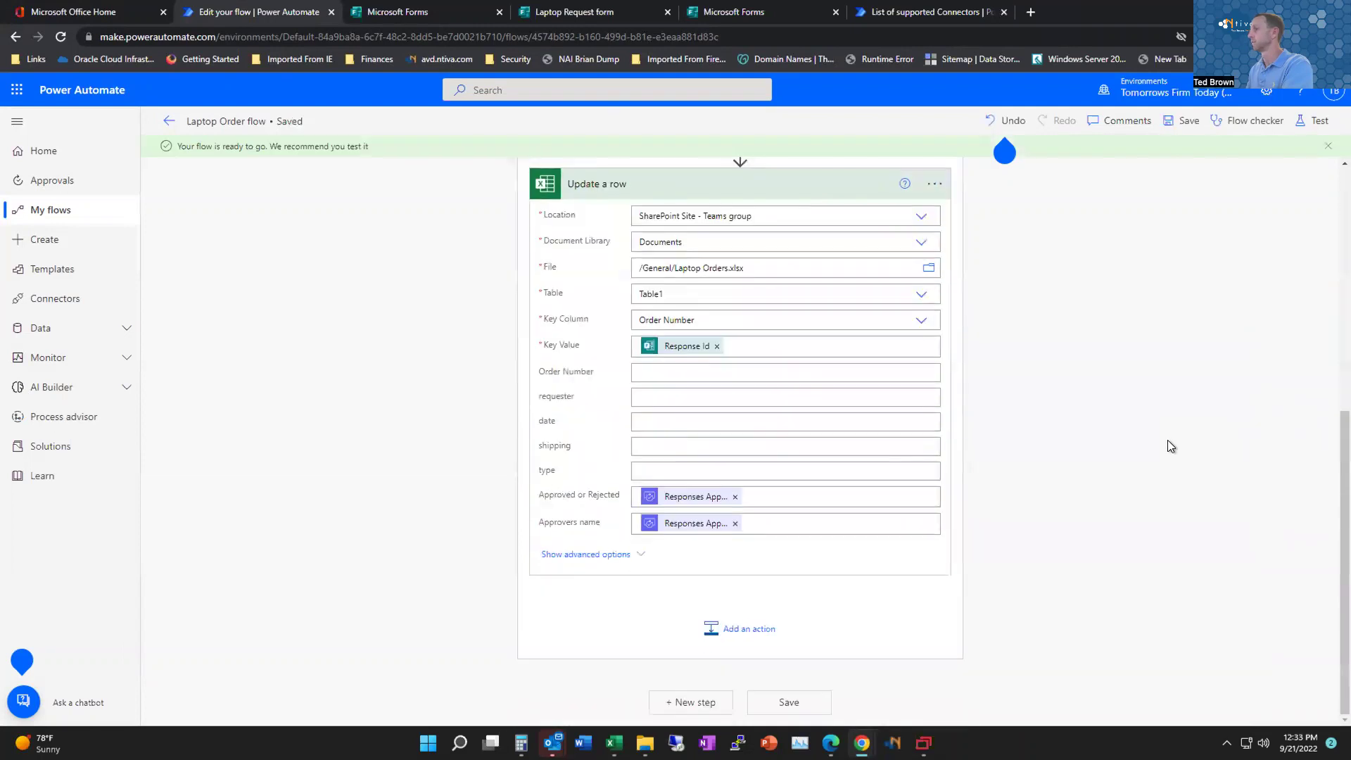
scroll(1167, 442, up, 2)
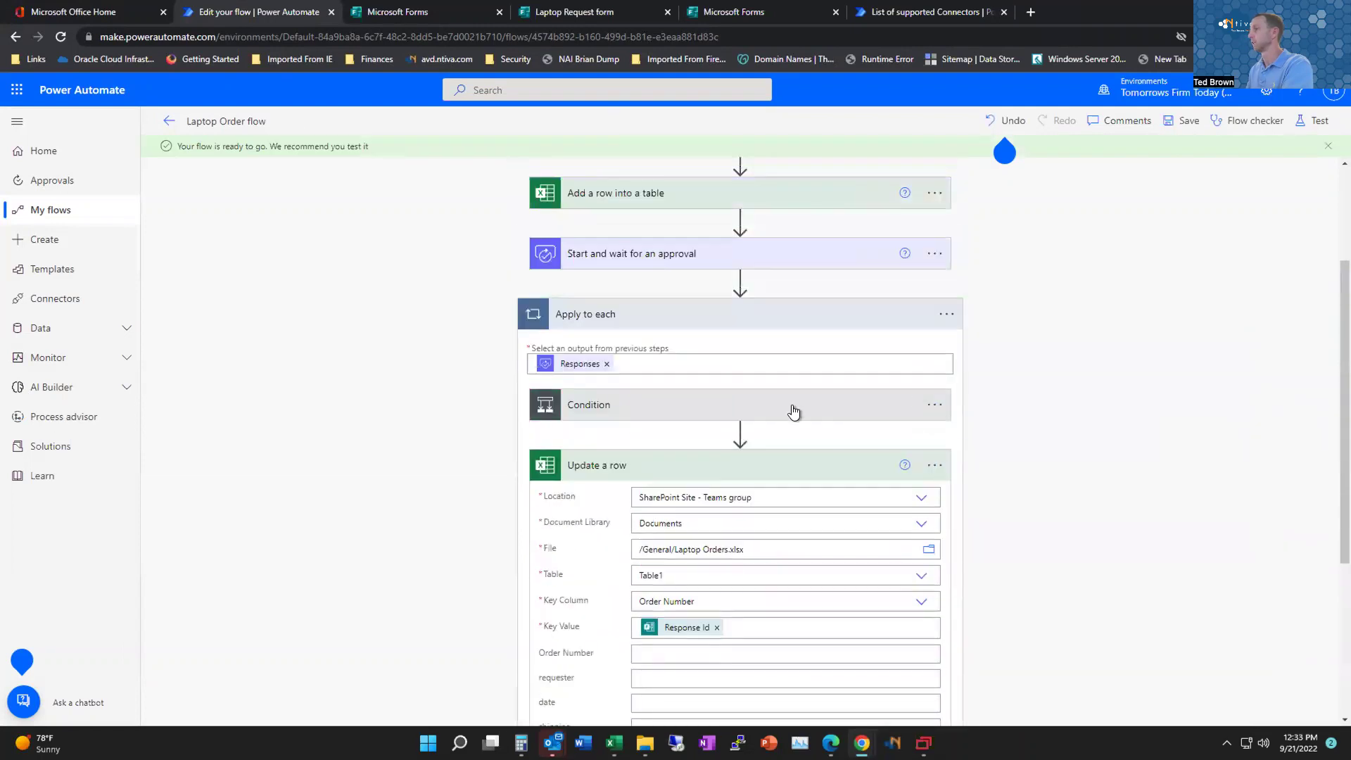
click(793, 412)
scroll(1133, 478, down, 6)
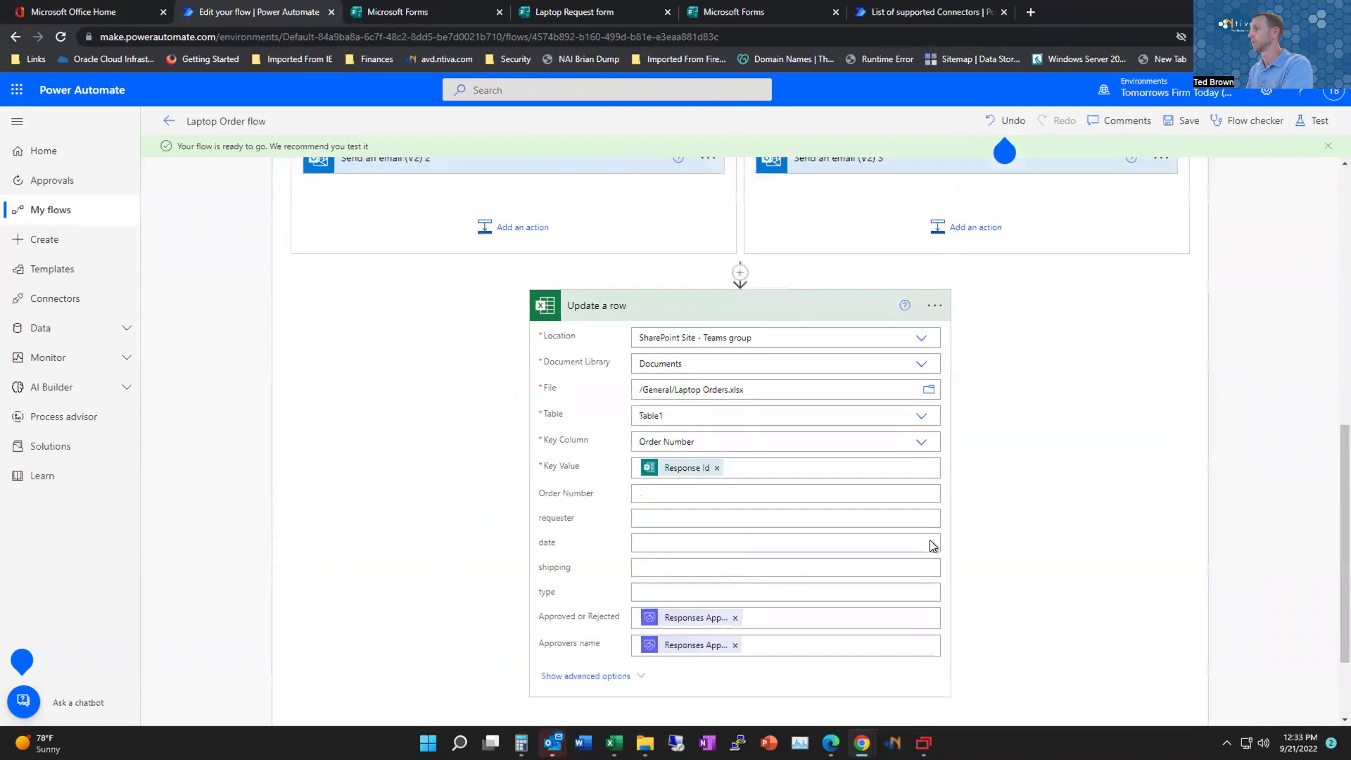
scroll(890, 513, up, 2)
scroll(876, 507, down, 2)
scroll(997, 466, up, 2)
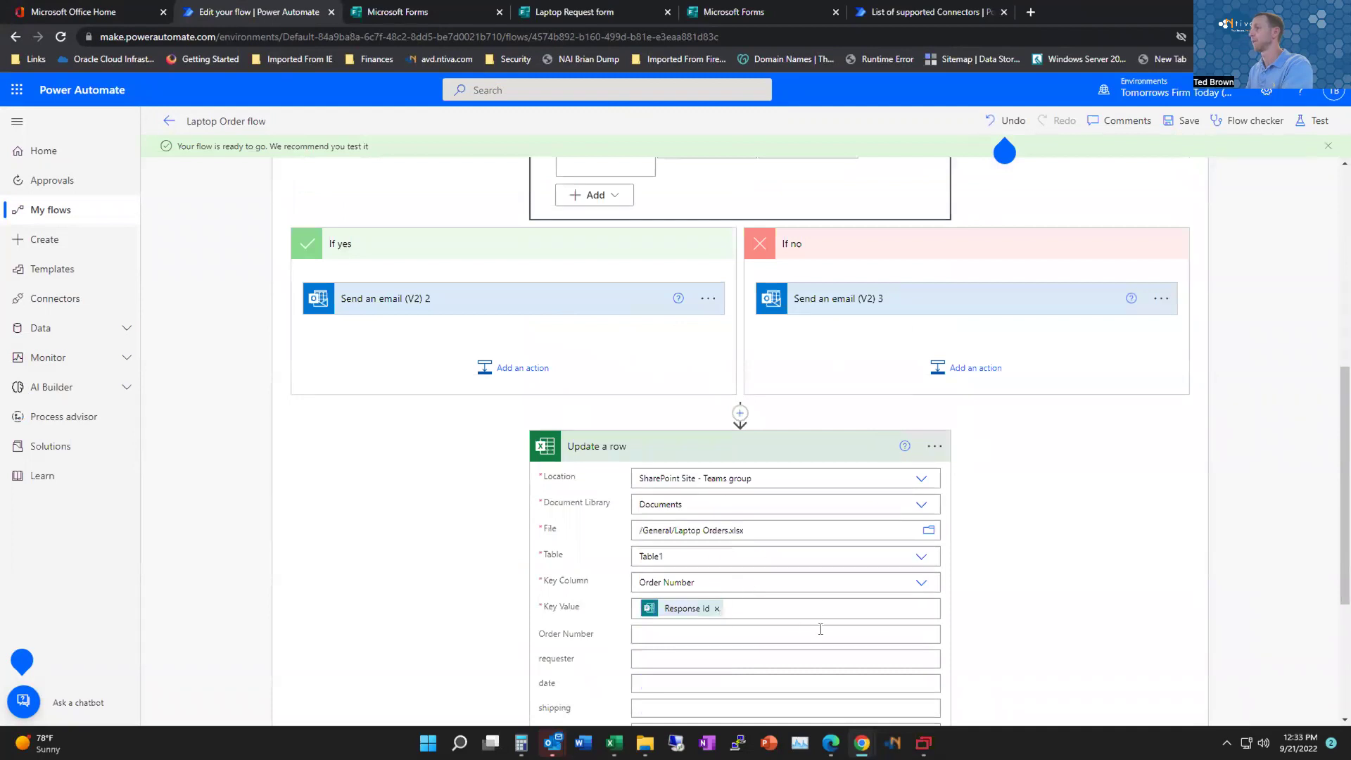
scroll(994, 579, down, 4)
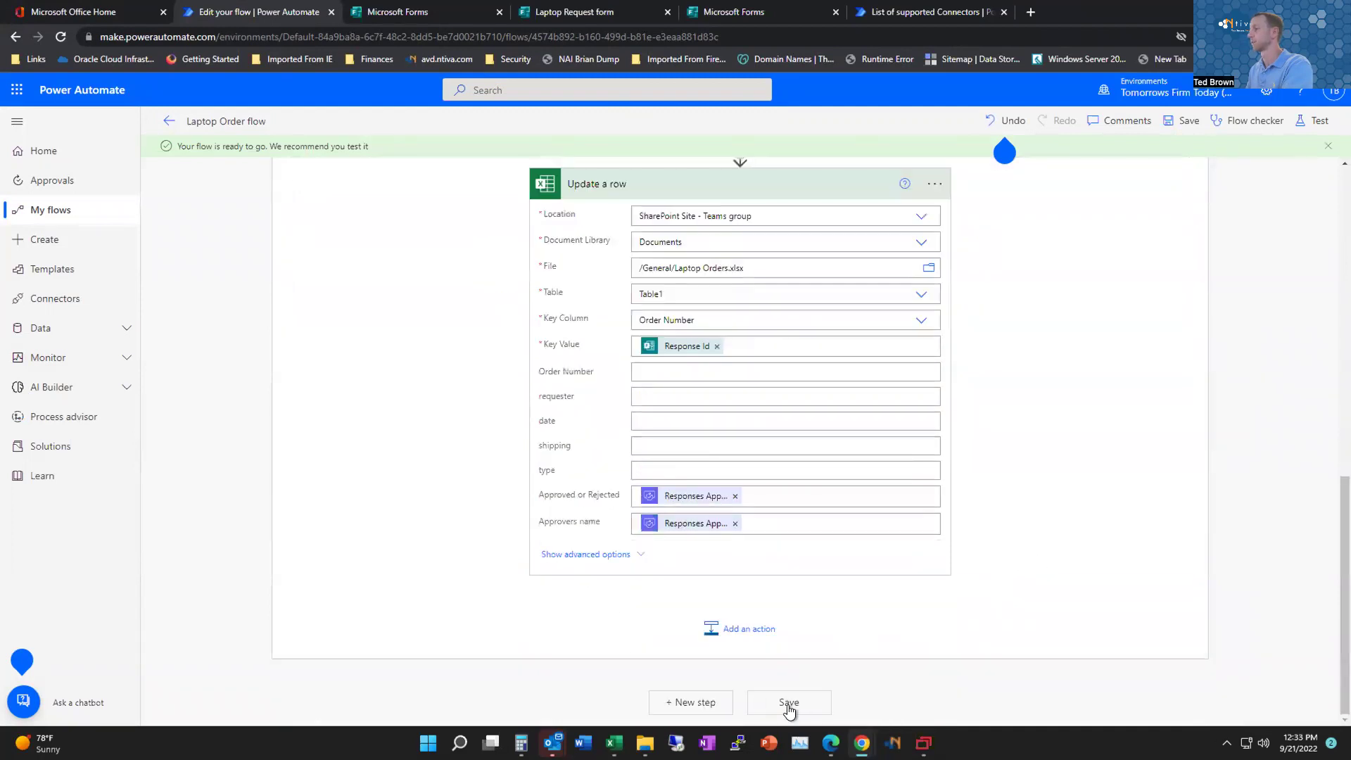
Step: Save the Laptop Order flow and, once saving is complete, leave the editor for the flow's details page
click(787, 705)
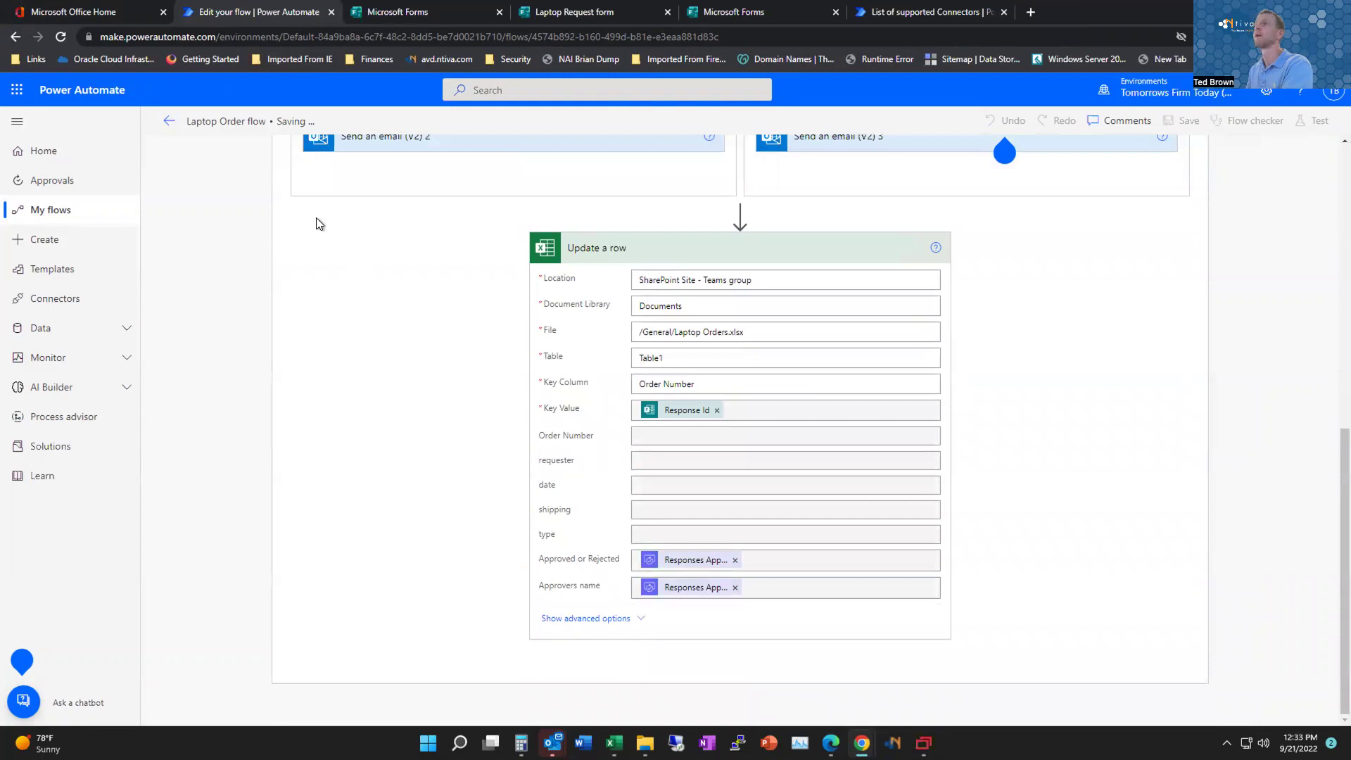
click(166, 124)
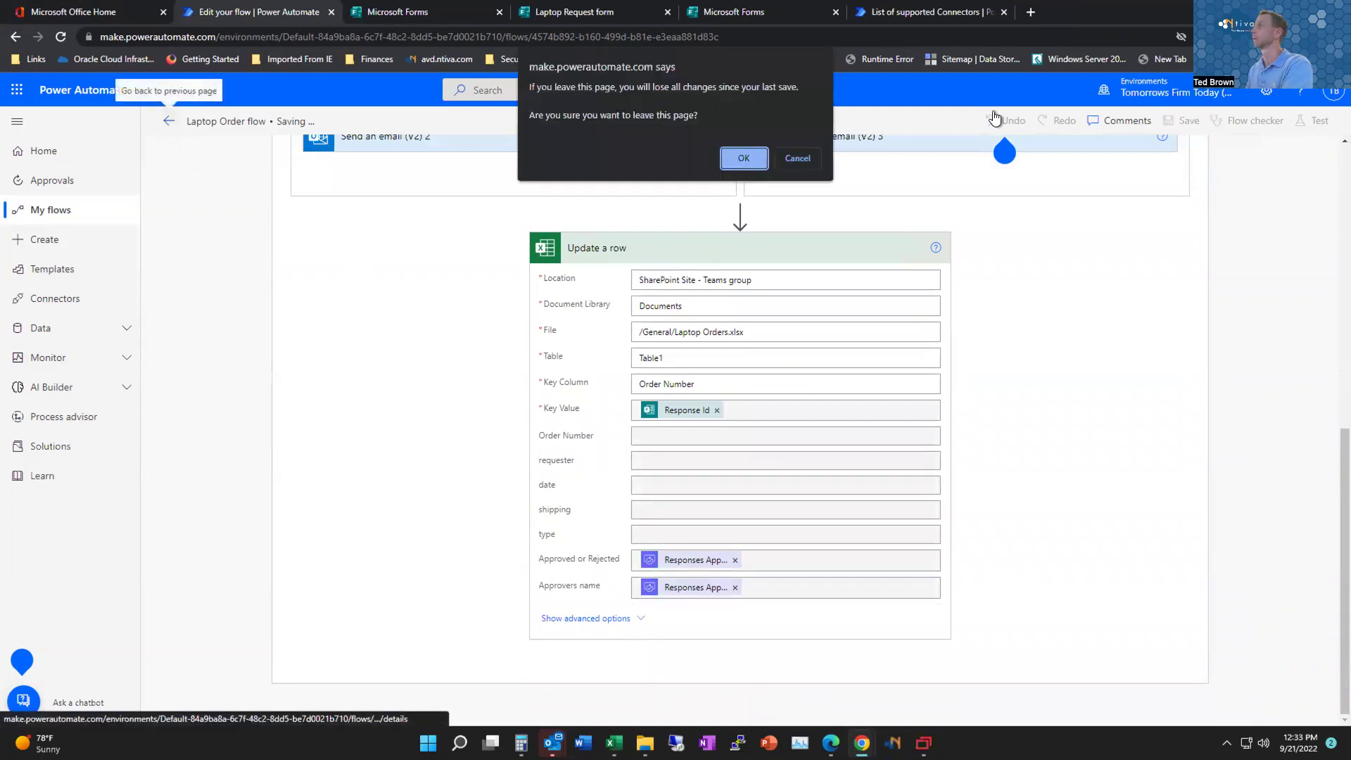
click(806, 158)
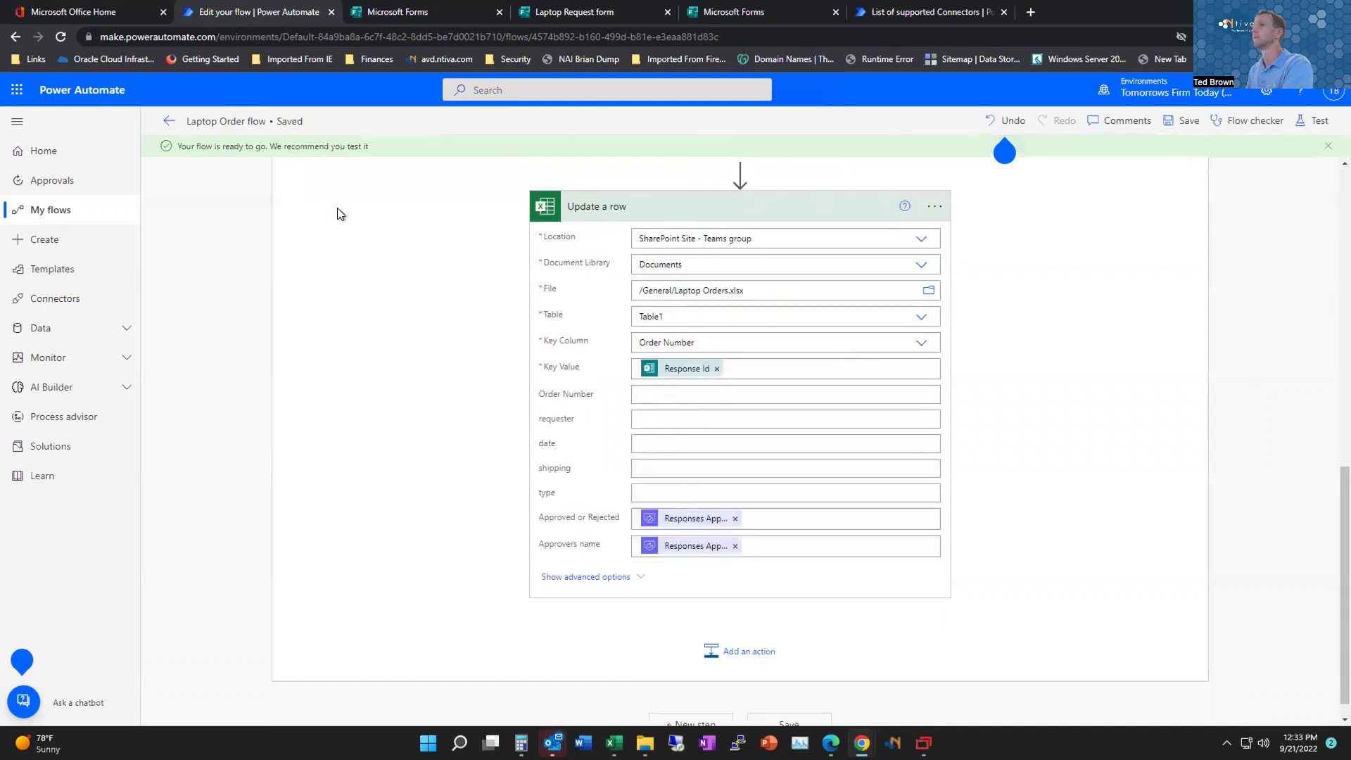
click(173, 127)
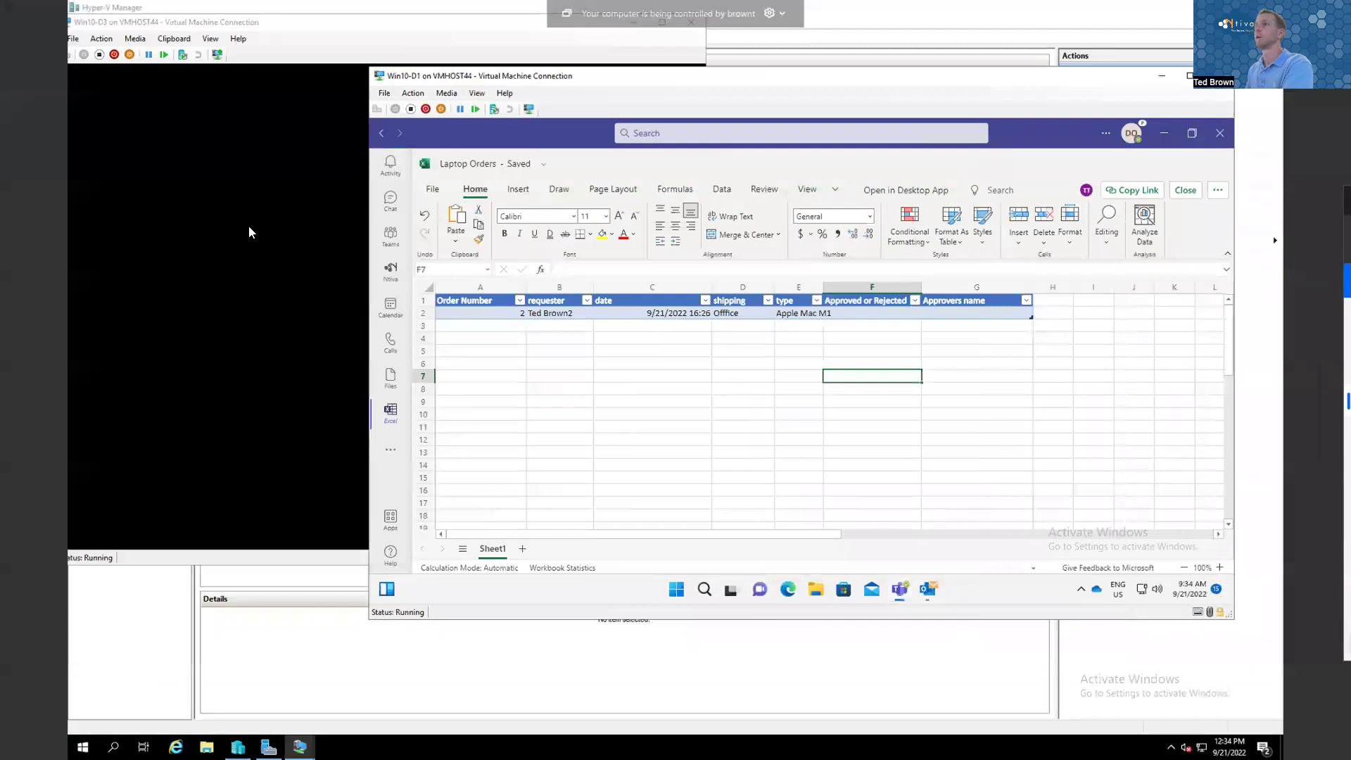
Step: Start another Laptop Request form response in the Win10-D3 virtual machine and enter the requester's full name
click(249, 232)
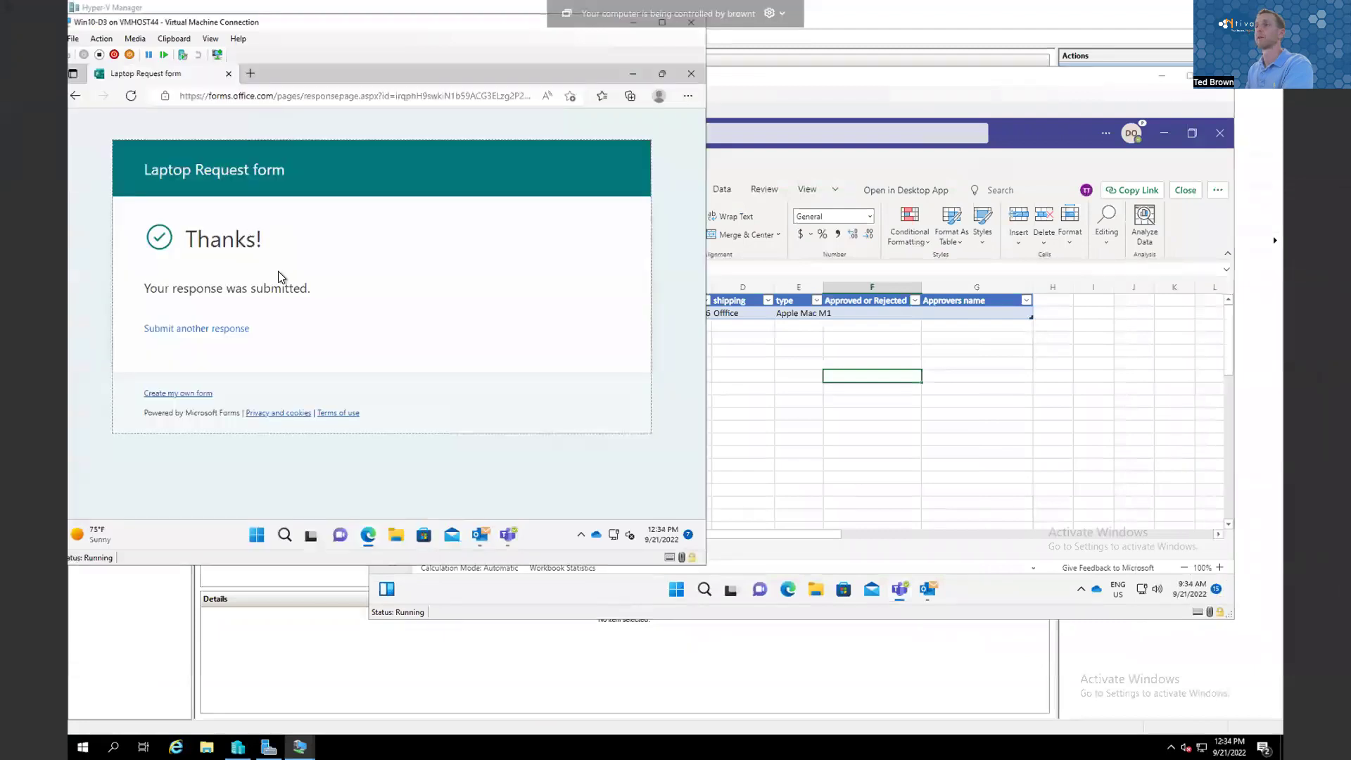
click(222, 329)
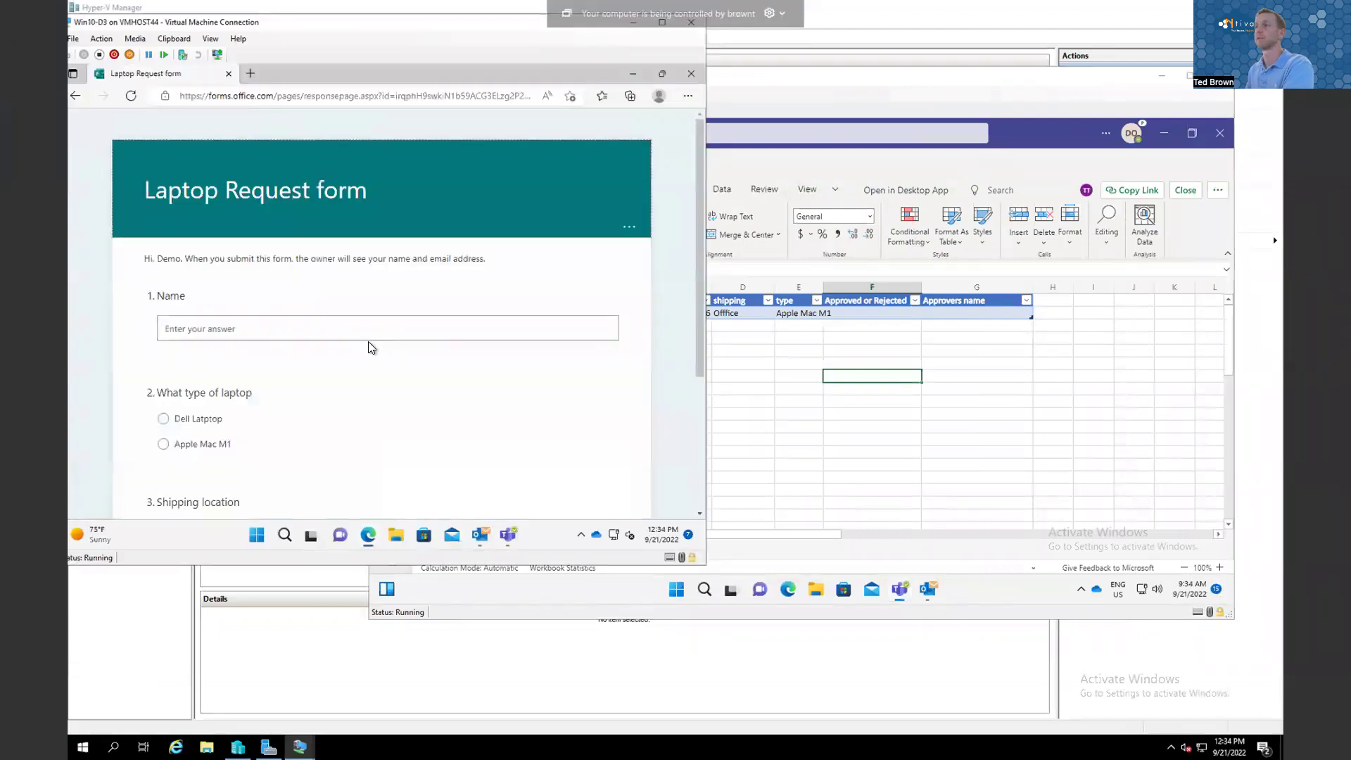
click(267, 333)
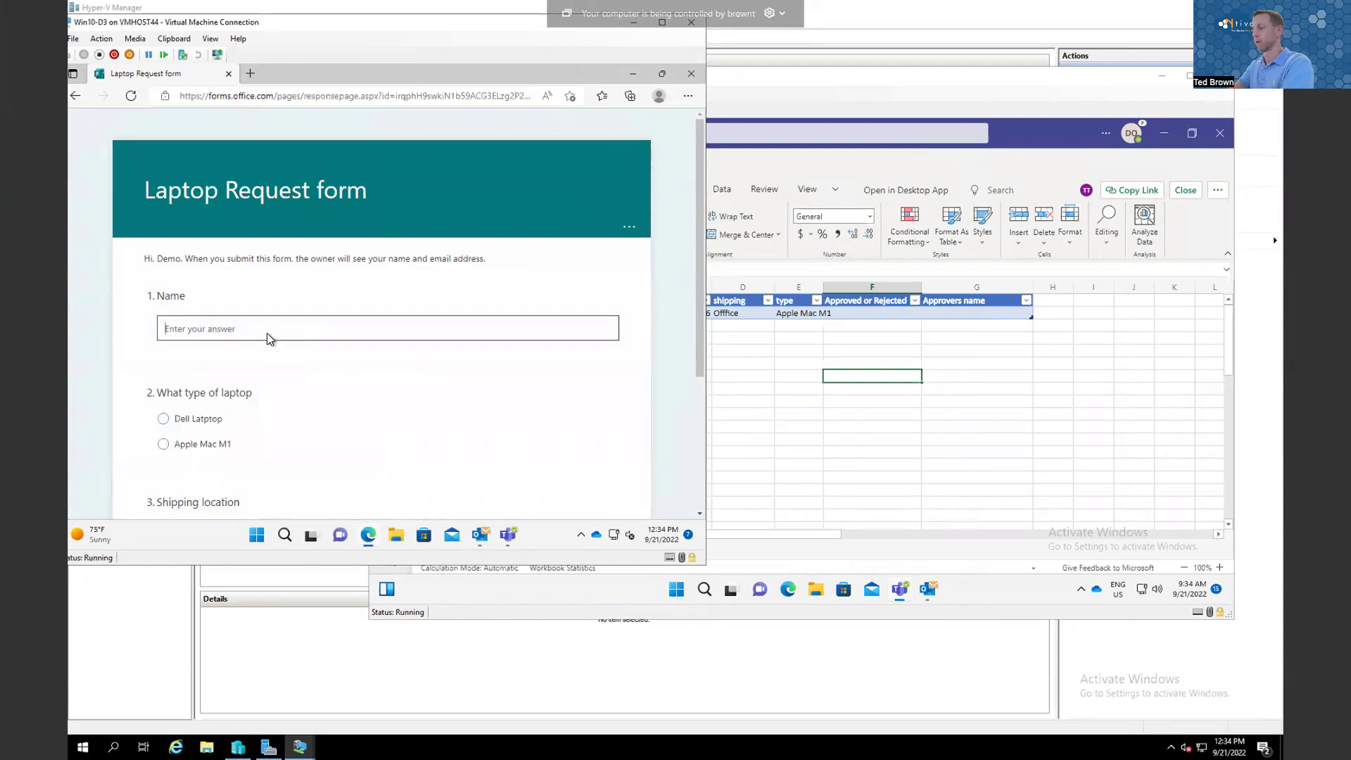
text(Ryan Smith)
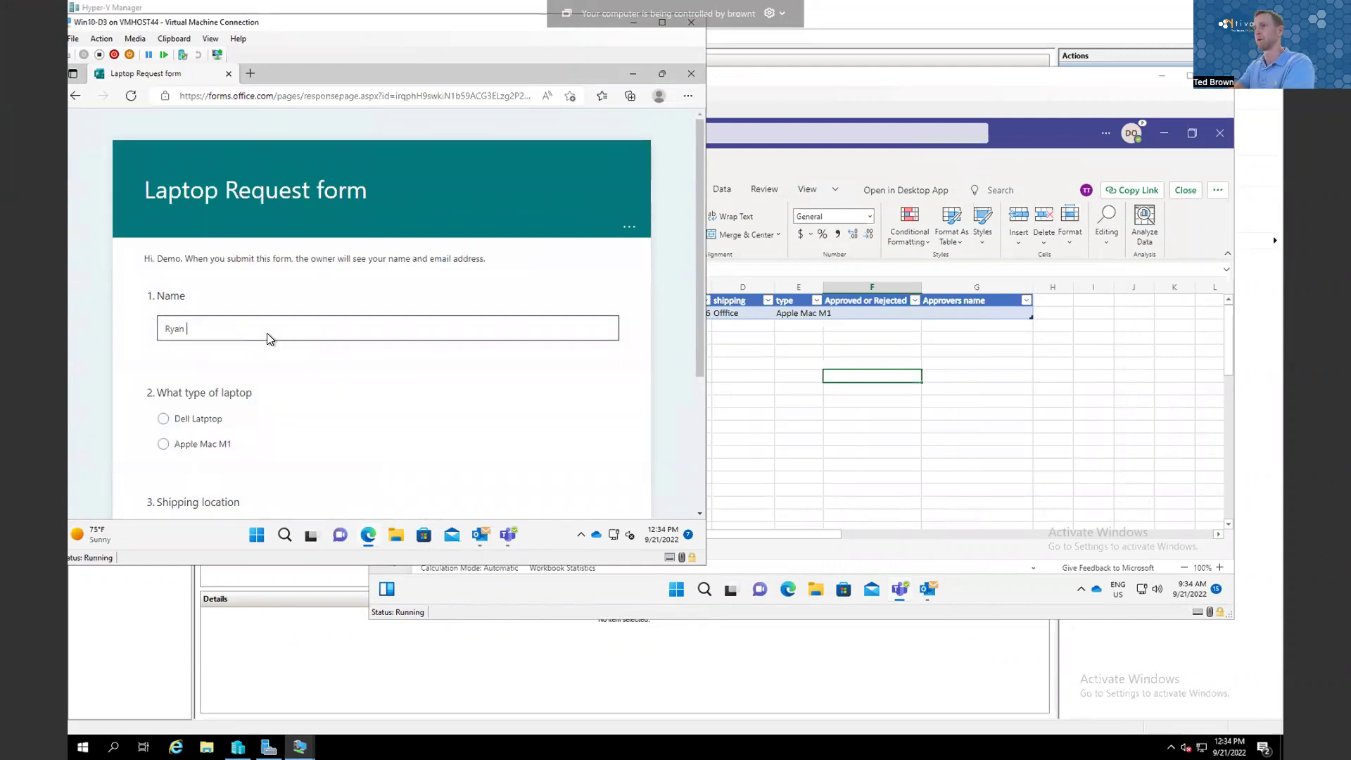
Step: Choose Dell Latptop as the laptop type, enter Home as the shipping location and submit the form
click(200, 420)
scroll(373, 435, down, 3)
click(213, 322)
text(Home)
click(227, 392)
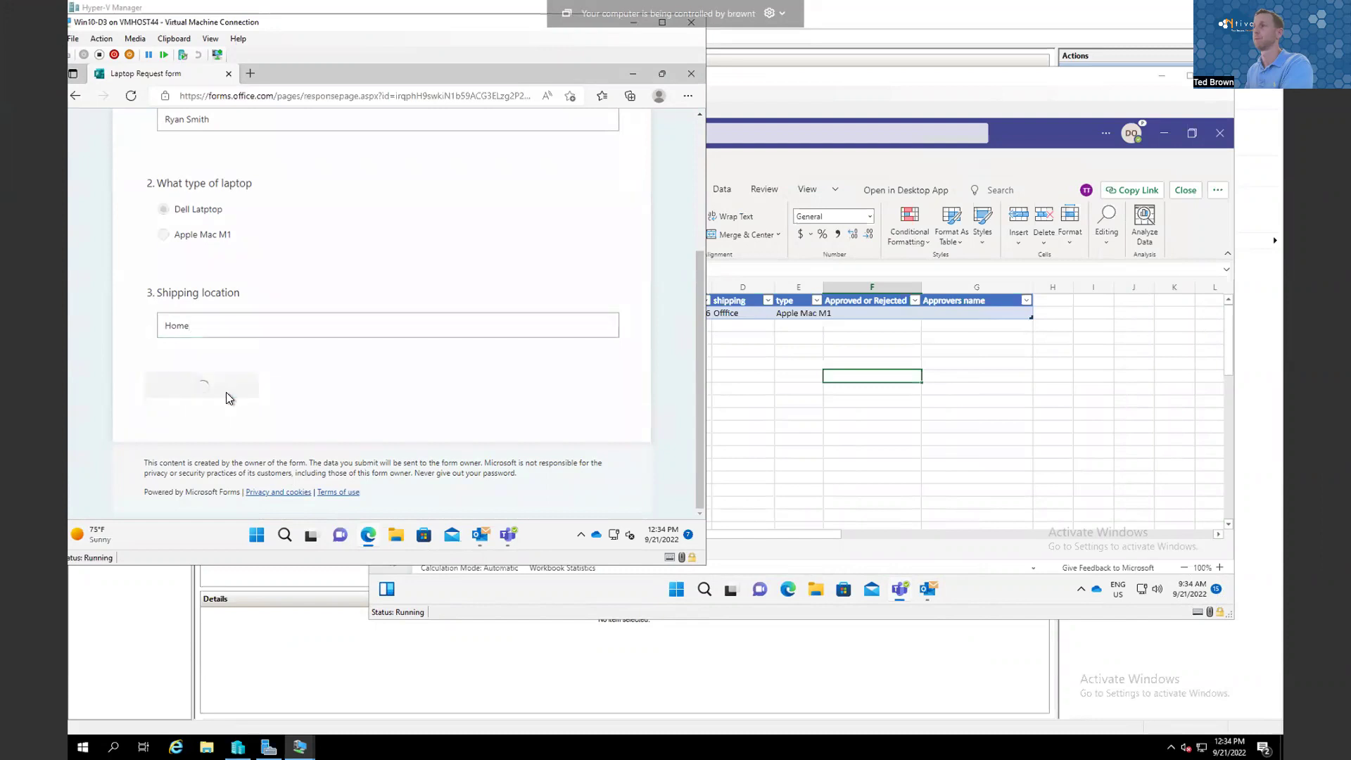
Step: Check the Laptop Orders workbook in the Win10-D1 virtual machine for the new request and open its laptop request email in Outlook
click(809, 397)
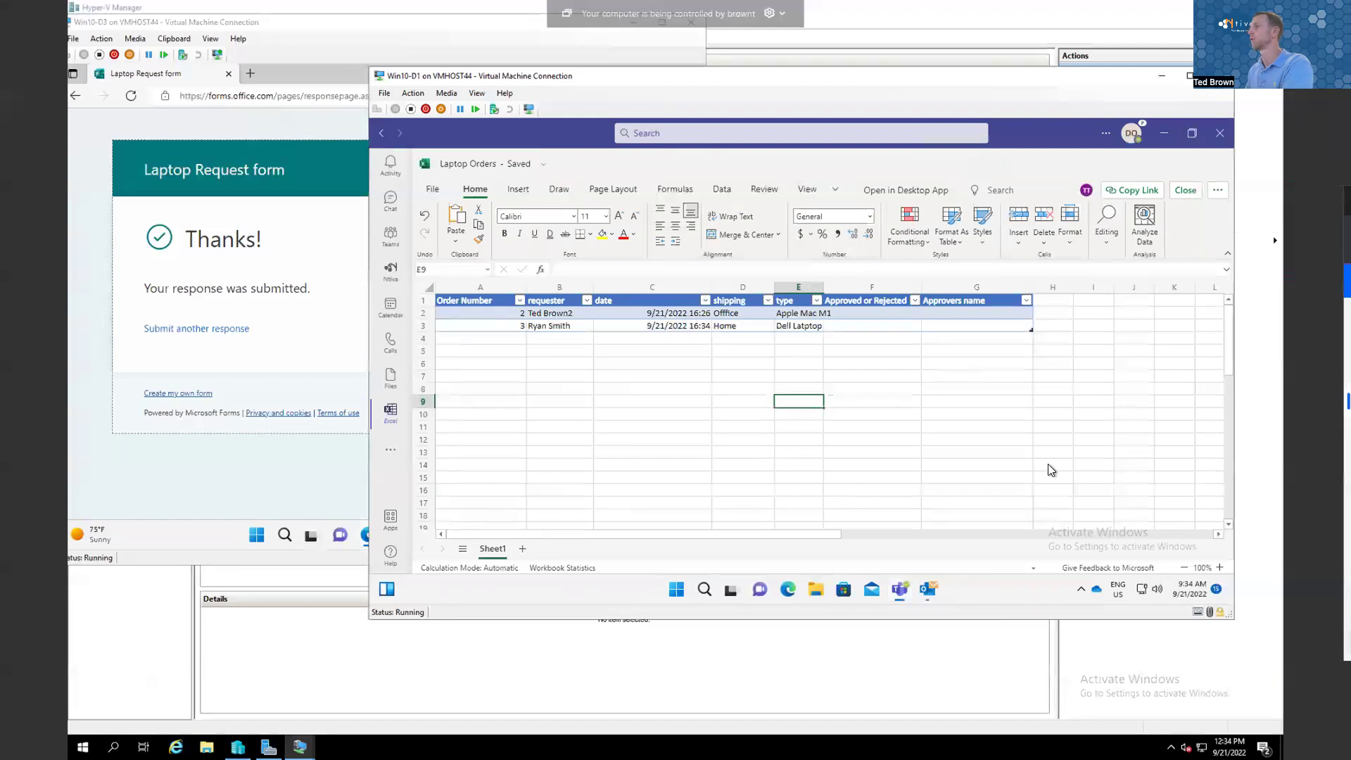
click(928, 593)
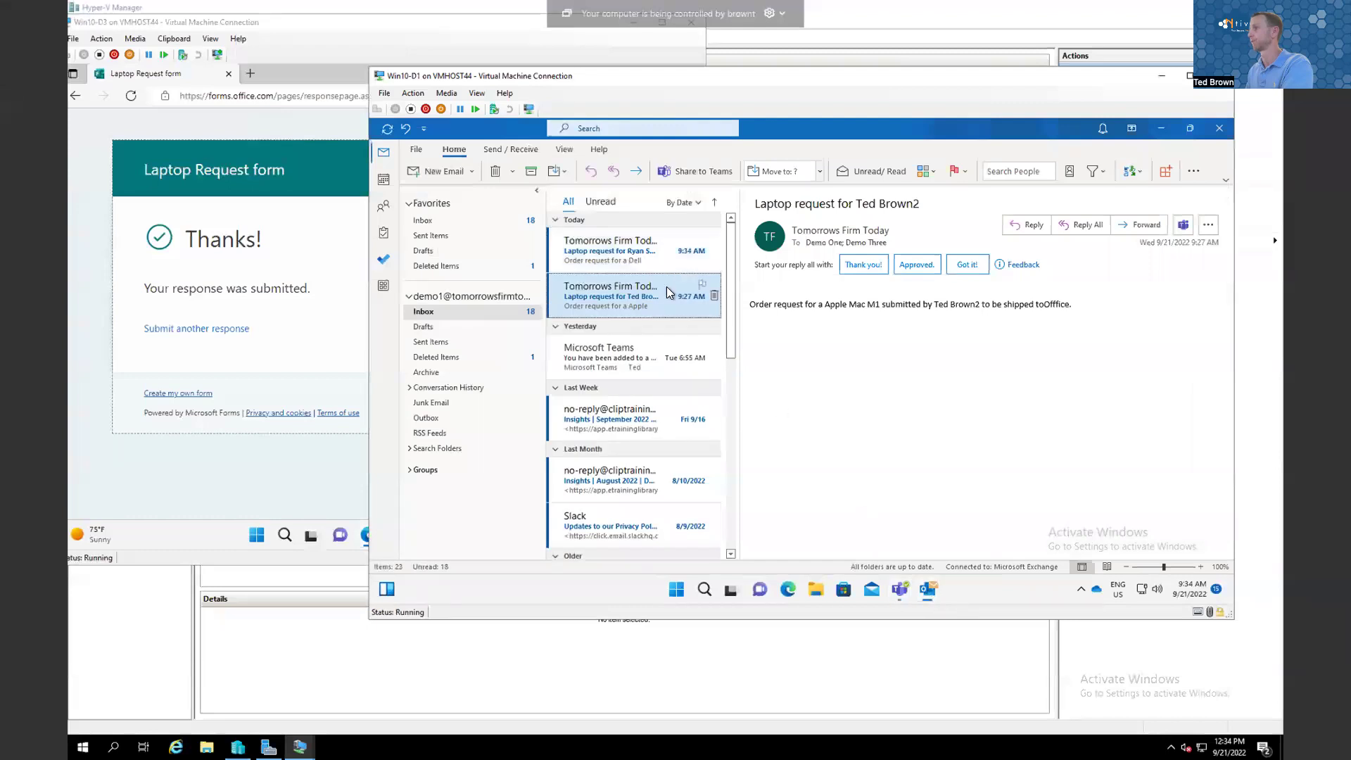
click(623, 253)
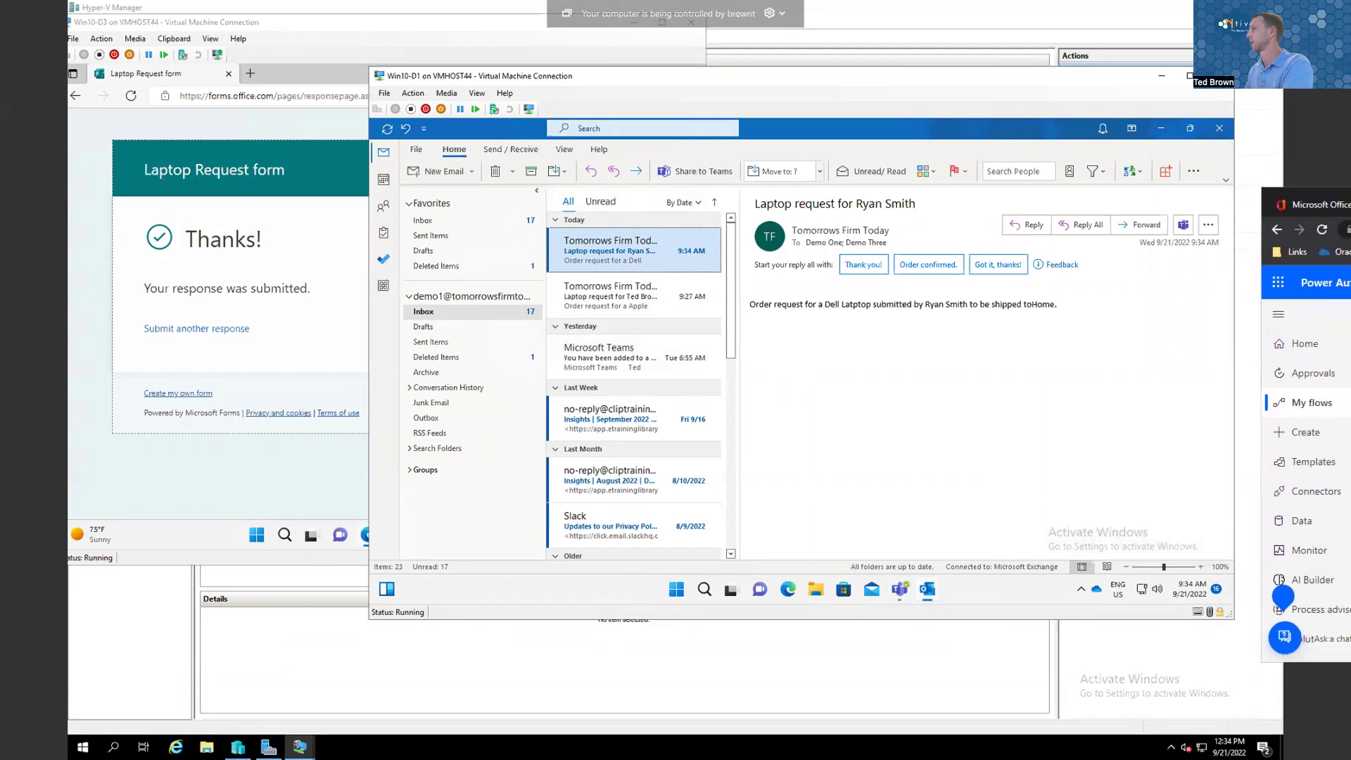
Step: Bring the Power Automate window into view, check the Laptop Order flow's 28-day run history, and move the window back aside
drag(1350, 208, 1217, 102)
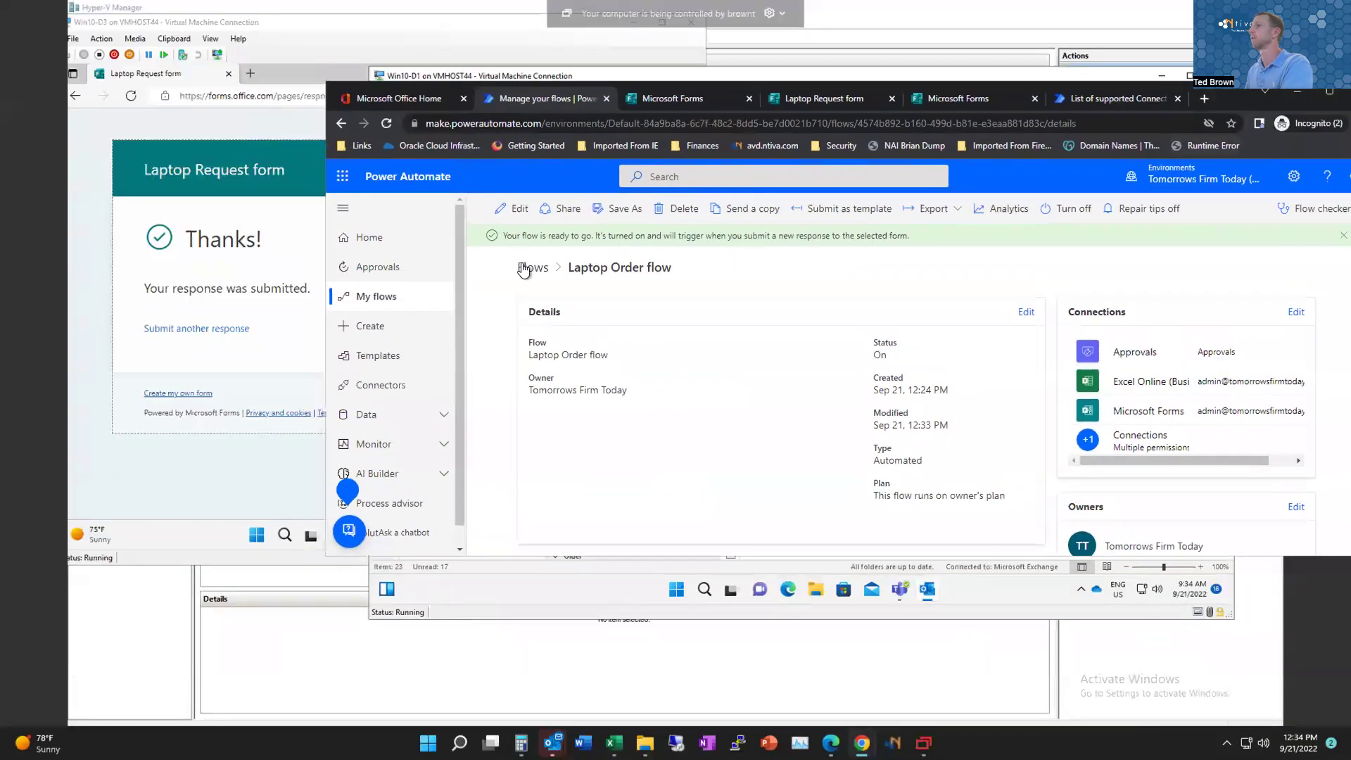
scroll(708, 380, down, 2)
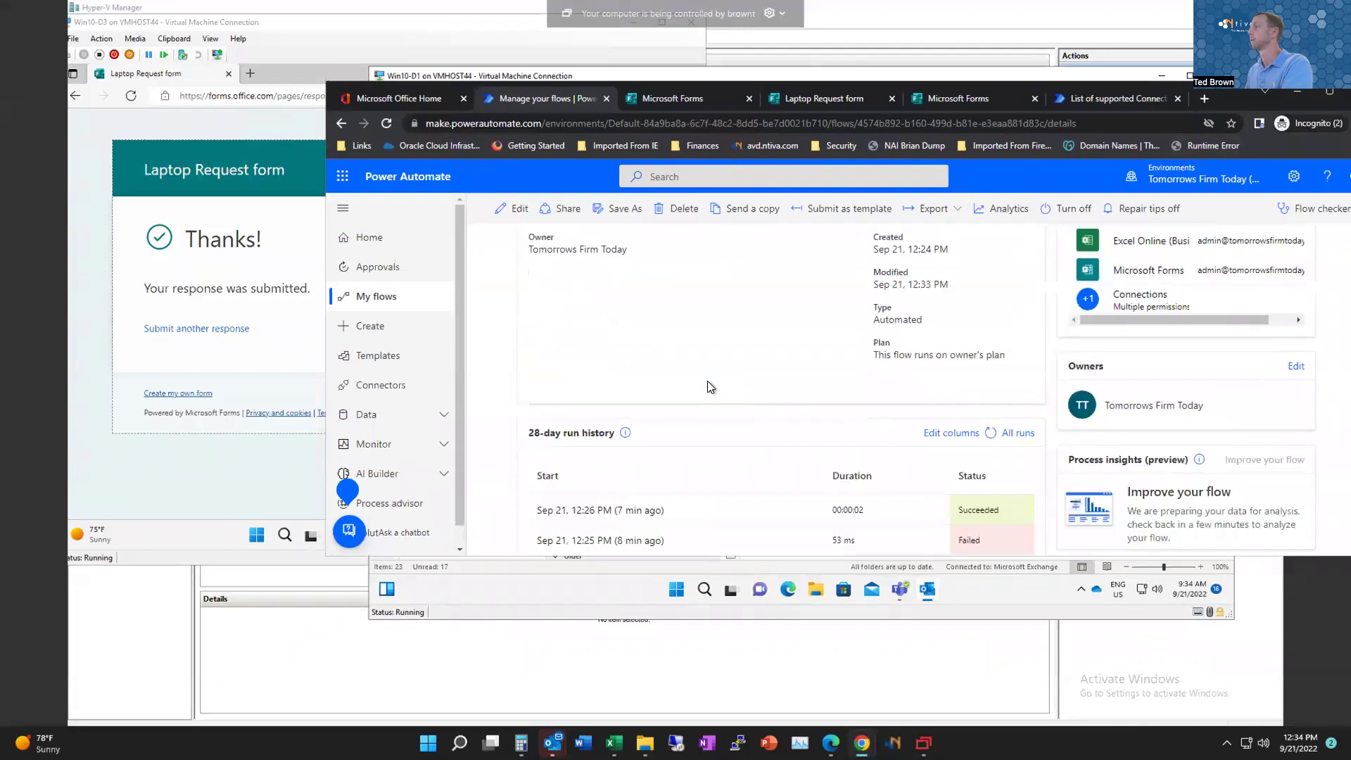
scroll(707, 382, down, 1)
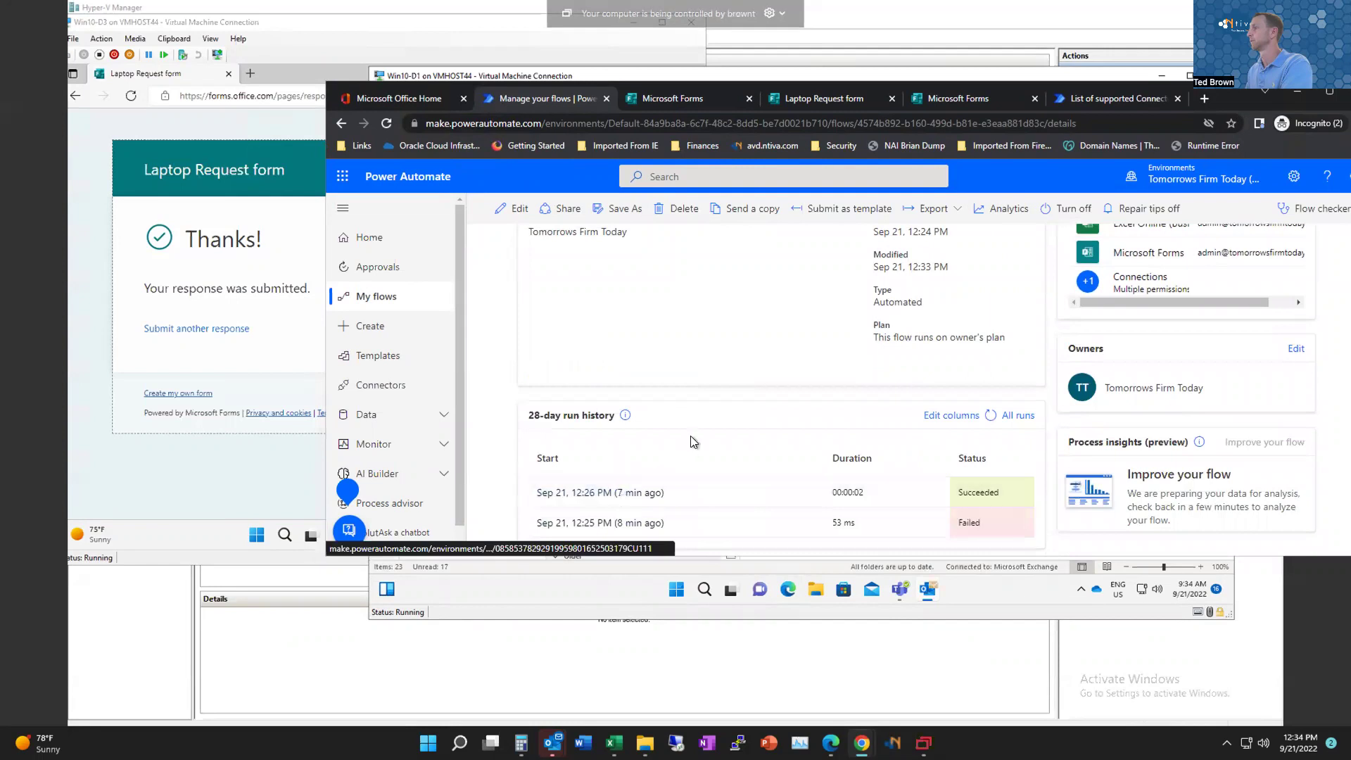
scroll(688, 387, up, 3)
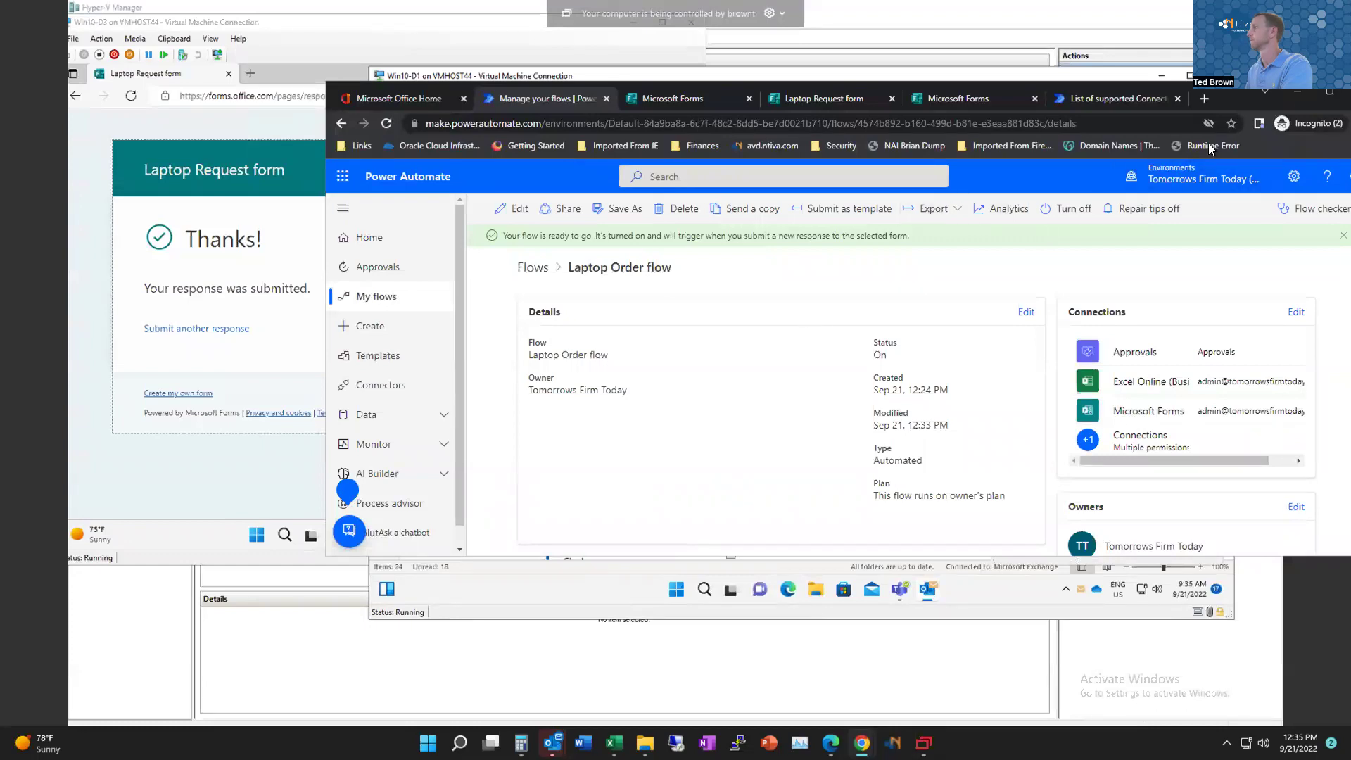
drag(1237, 101, 1350, 302)
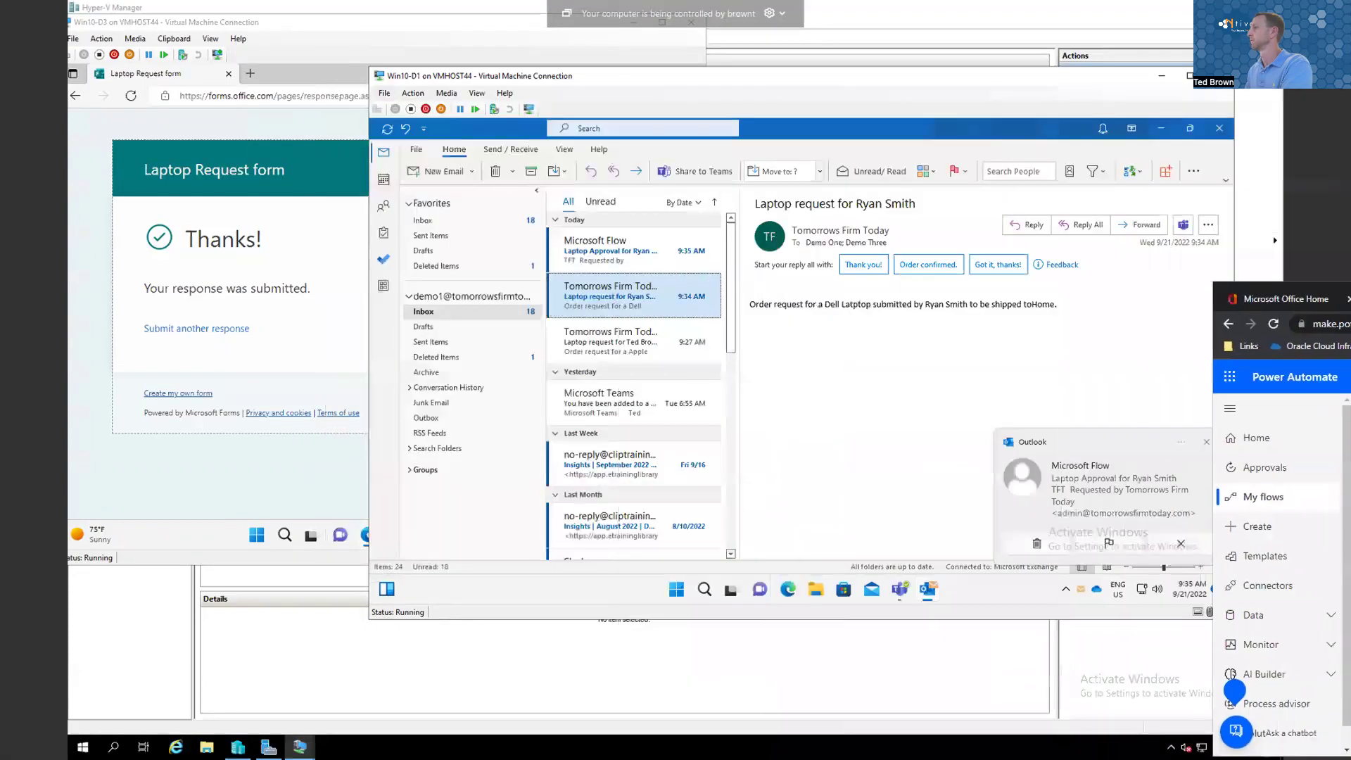
Step: Open the new laptop approval email in Outlook and approve the request with the comment "Enjoy your laptop"
click(611, 261)
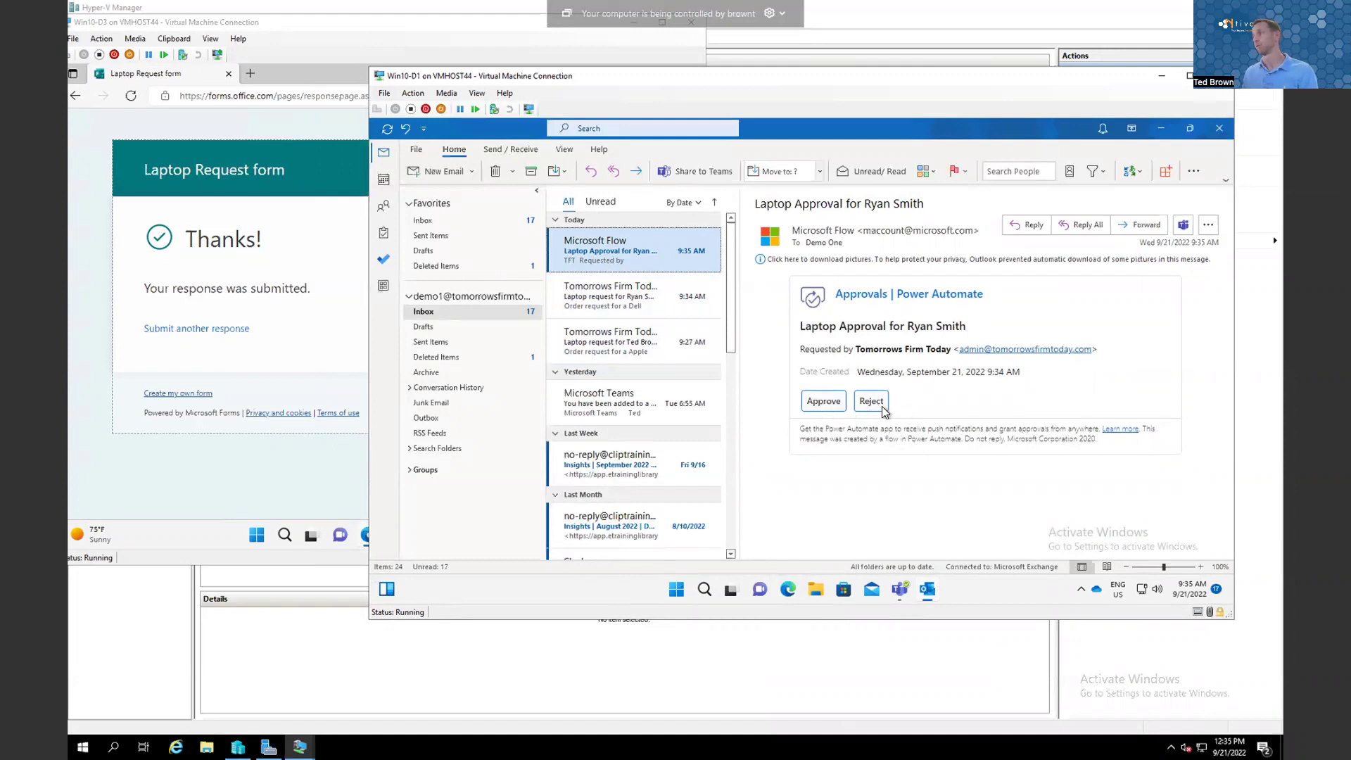
click(832, 408)
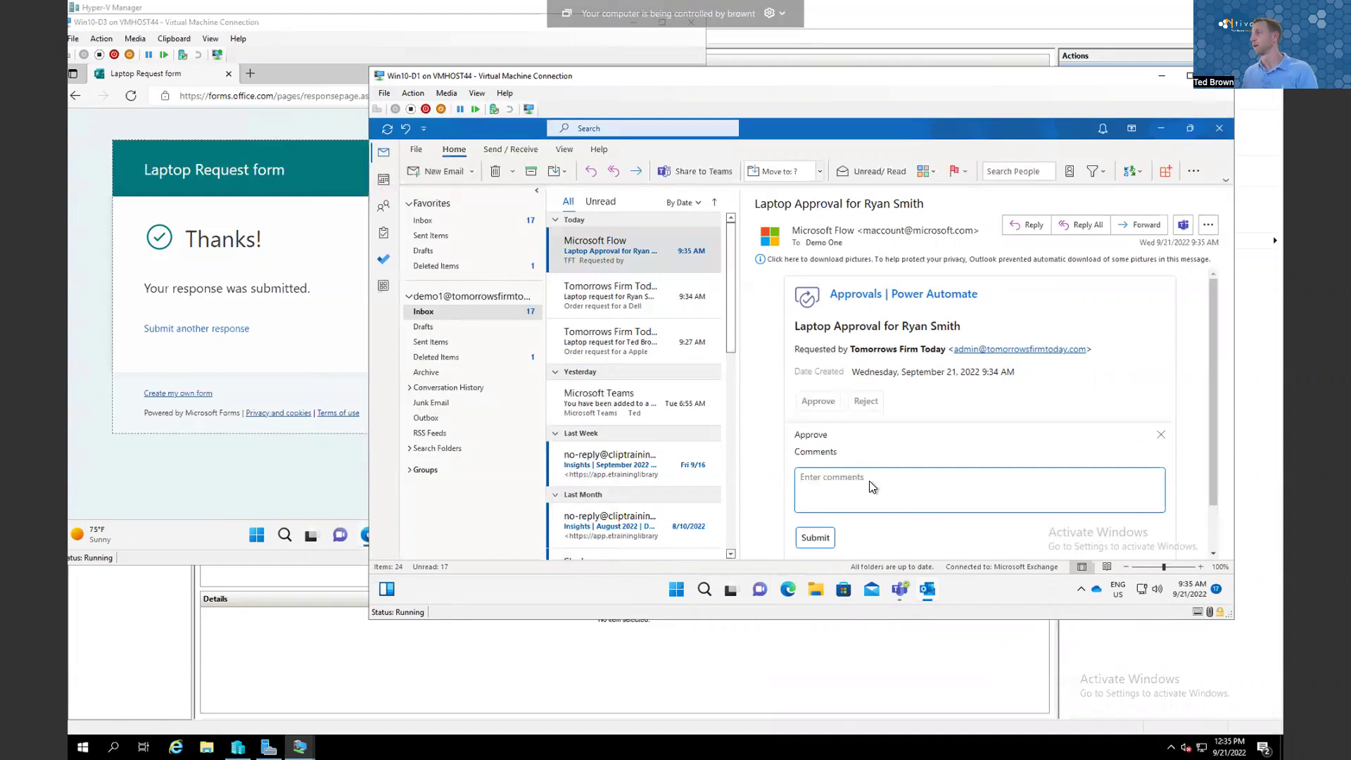
text(Enjoy your lapt)
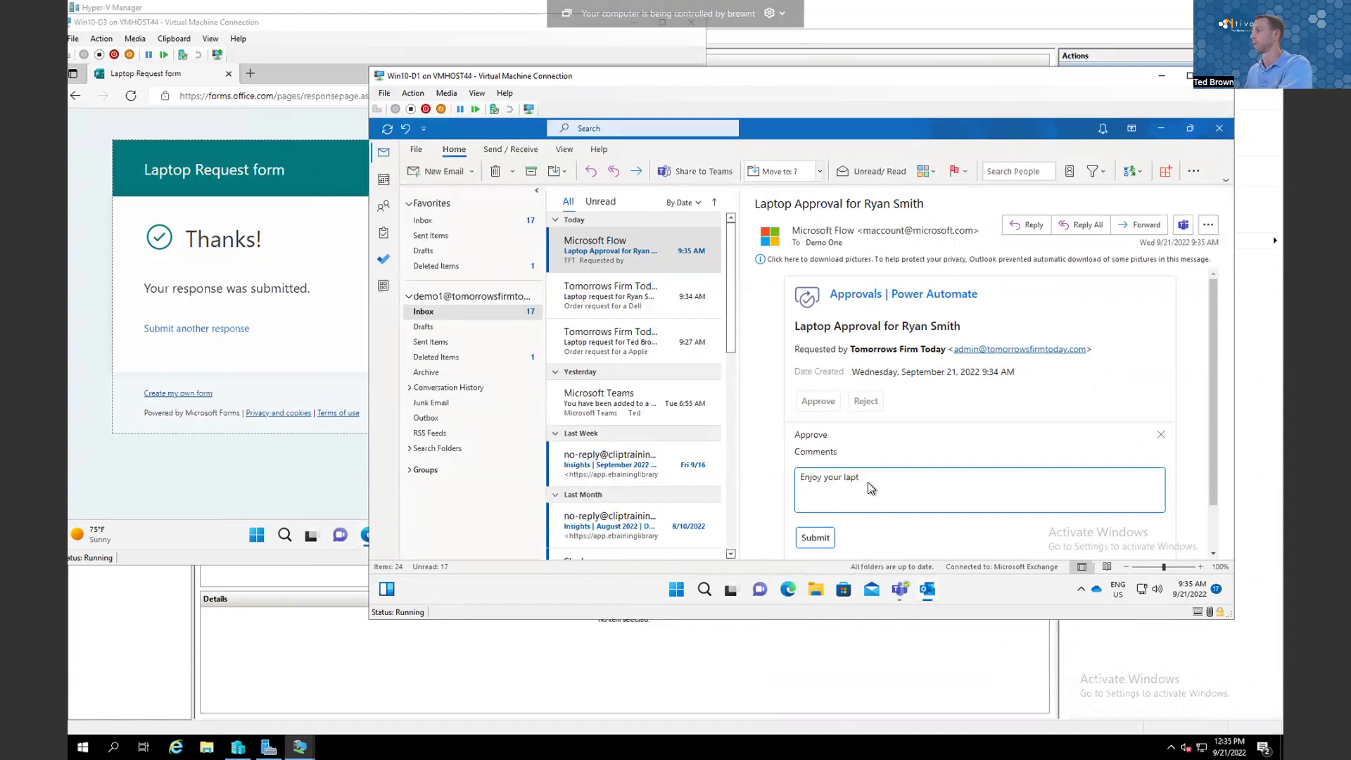
text(op)
click(810, 543)
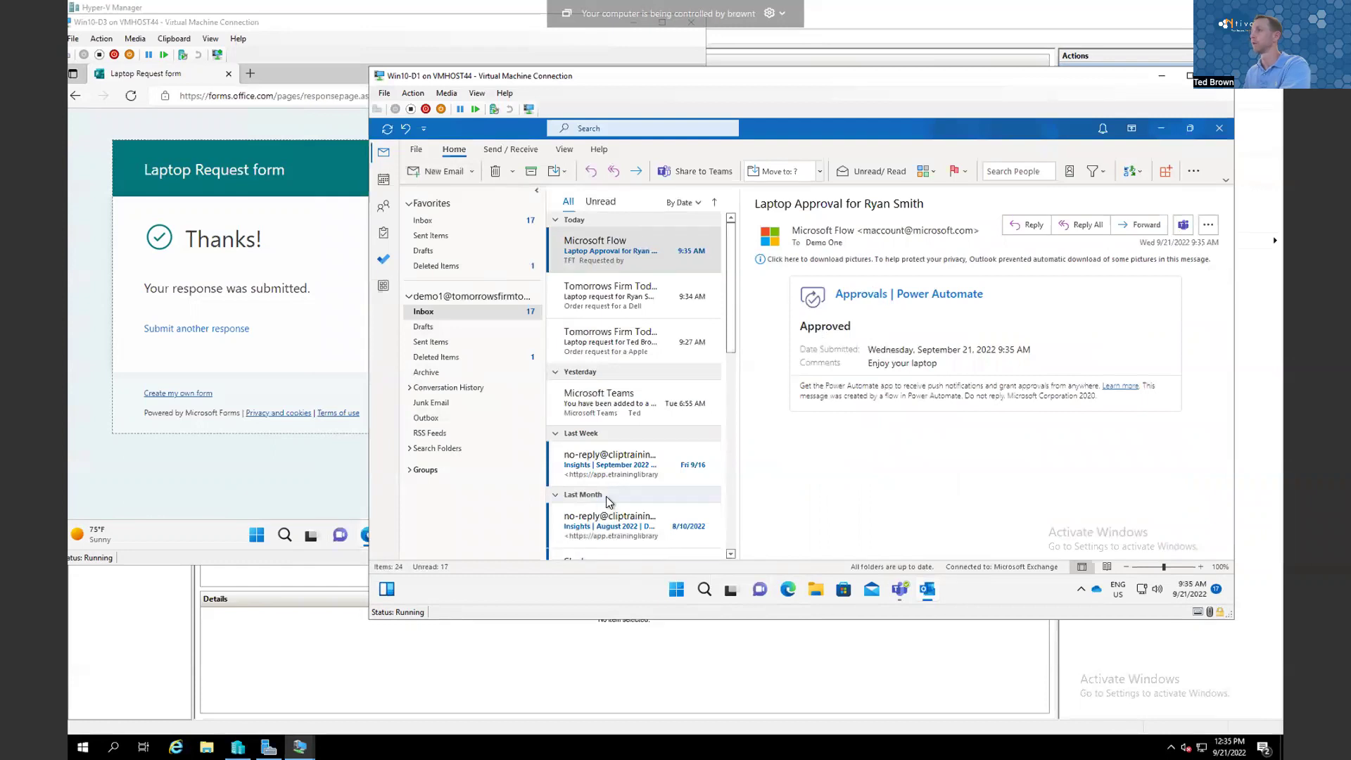
Step: Switch to the Laptop Orders workbook in Teams, check the new request's approval columns and show the workbook's recent changes
mouse_move(902, 596)
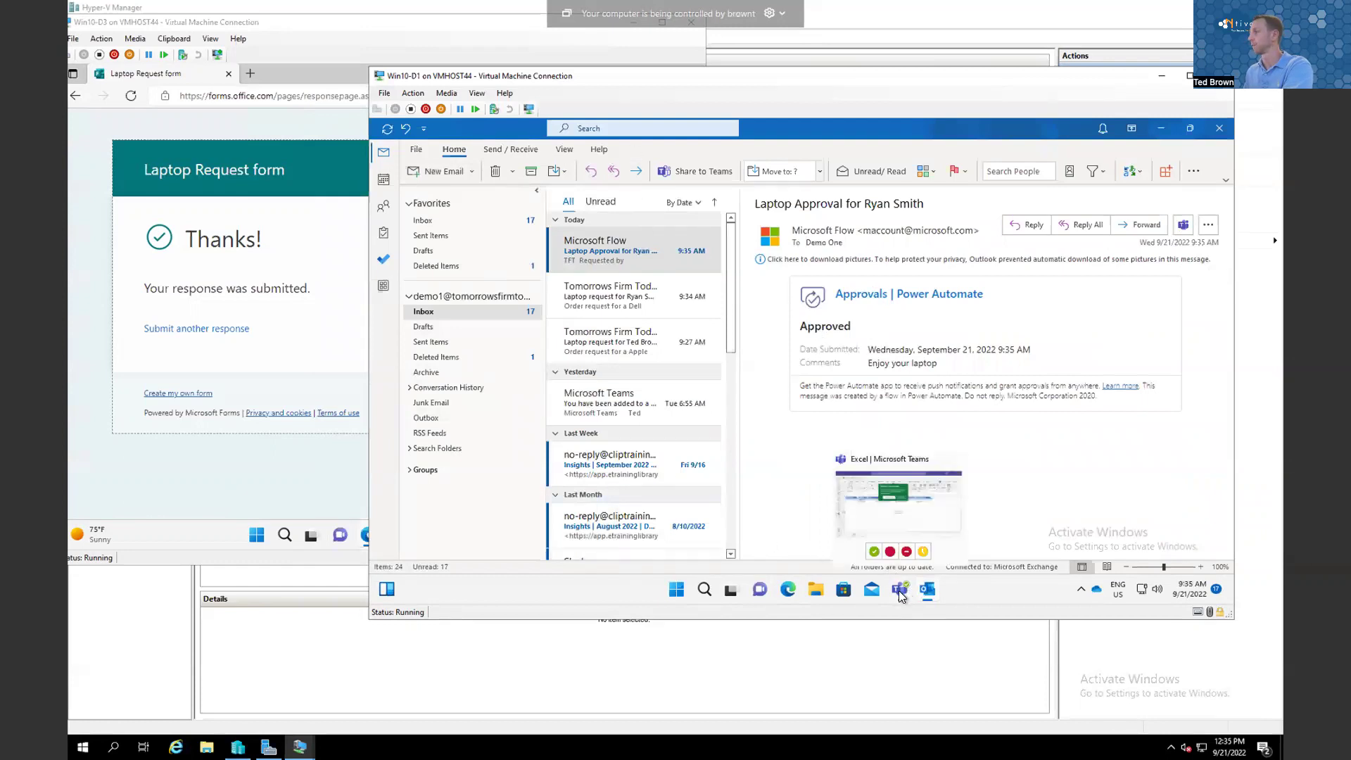
click(907, 526)
click(909, 443)
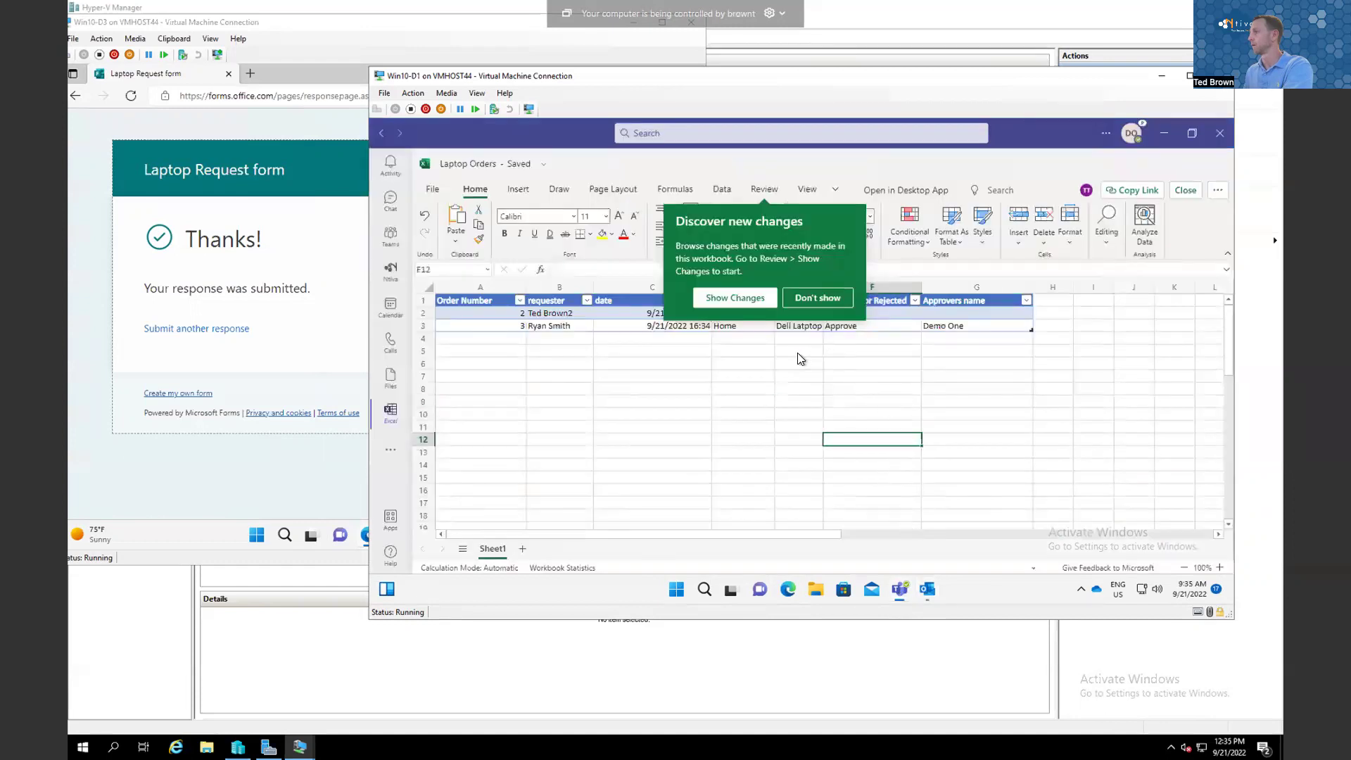
click(742, 298)
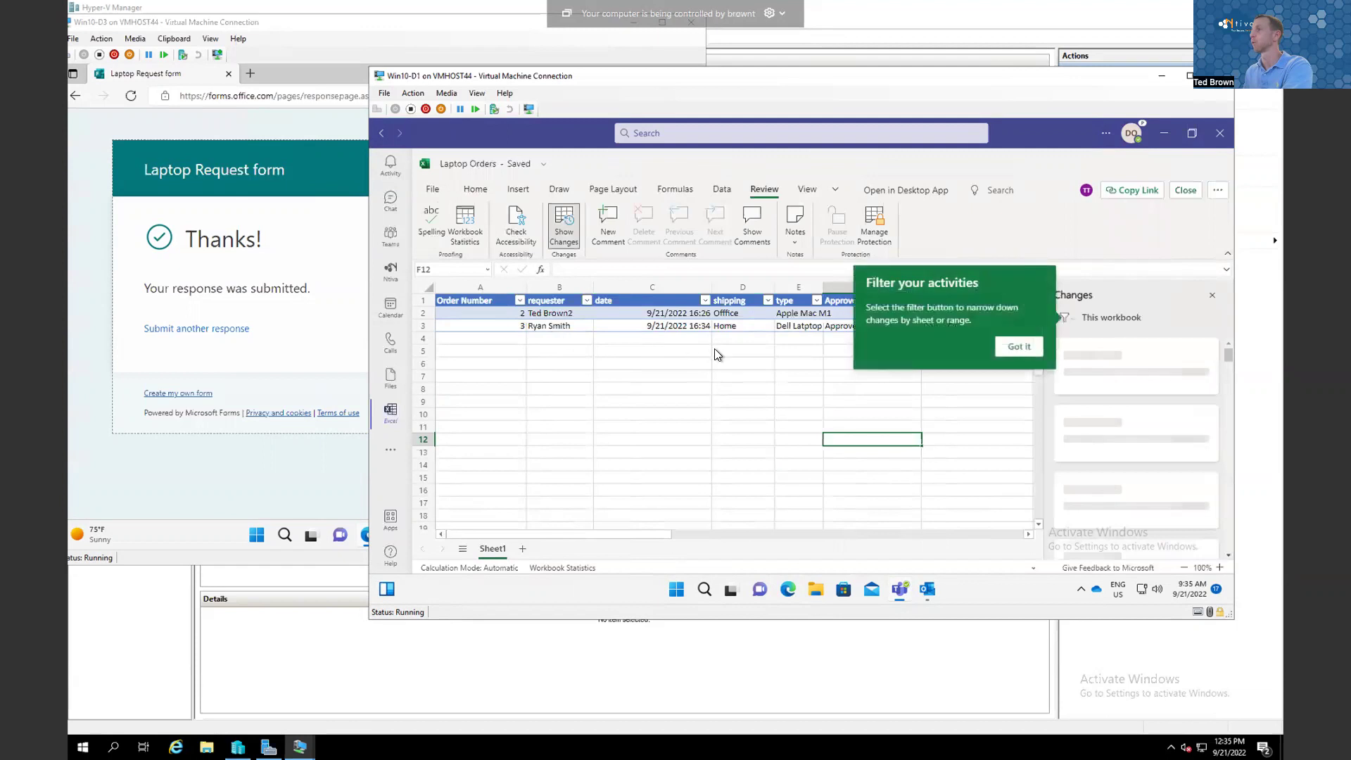
click(1020, 354)
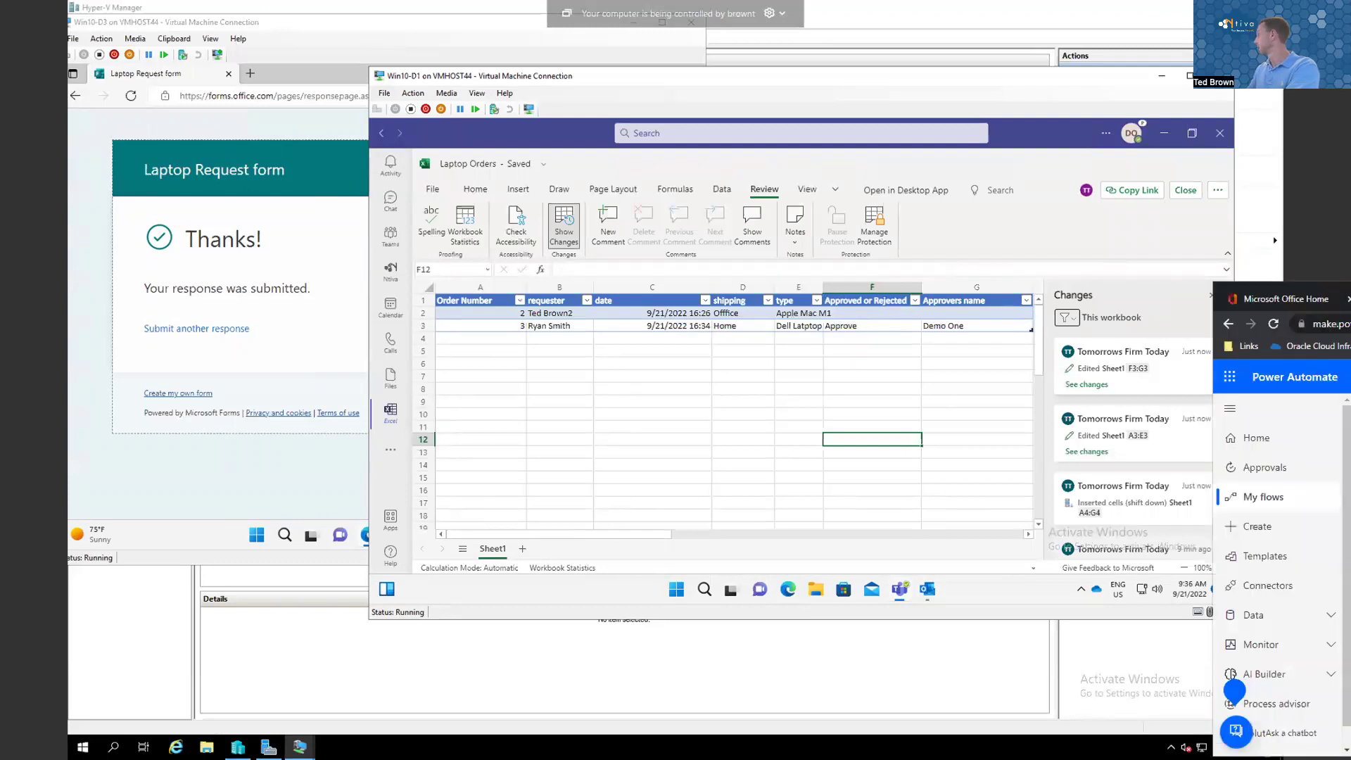
Step: Bring the host's browser window into view, open Outlook from the Office home page and maximize the window
drag(1350, 299, 1215, 177)
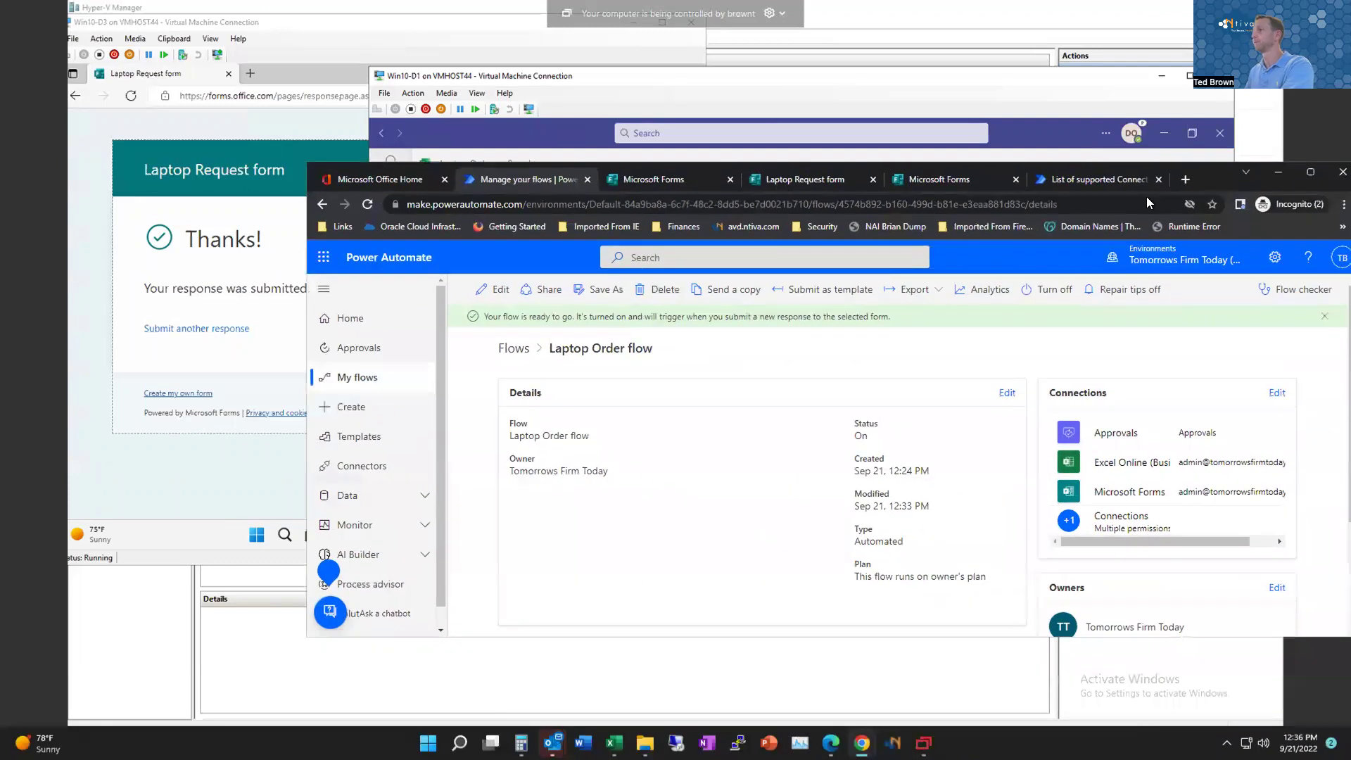
click(400, 178)
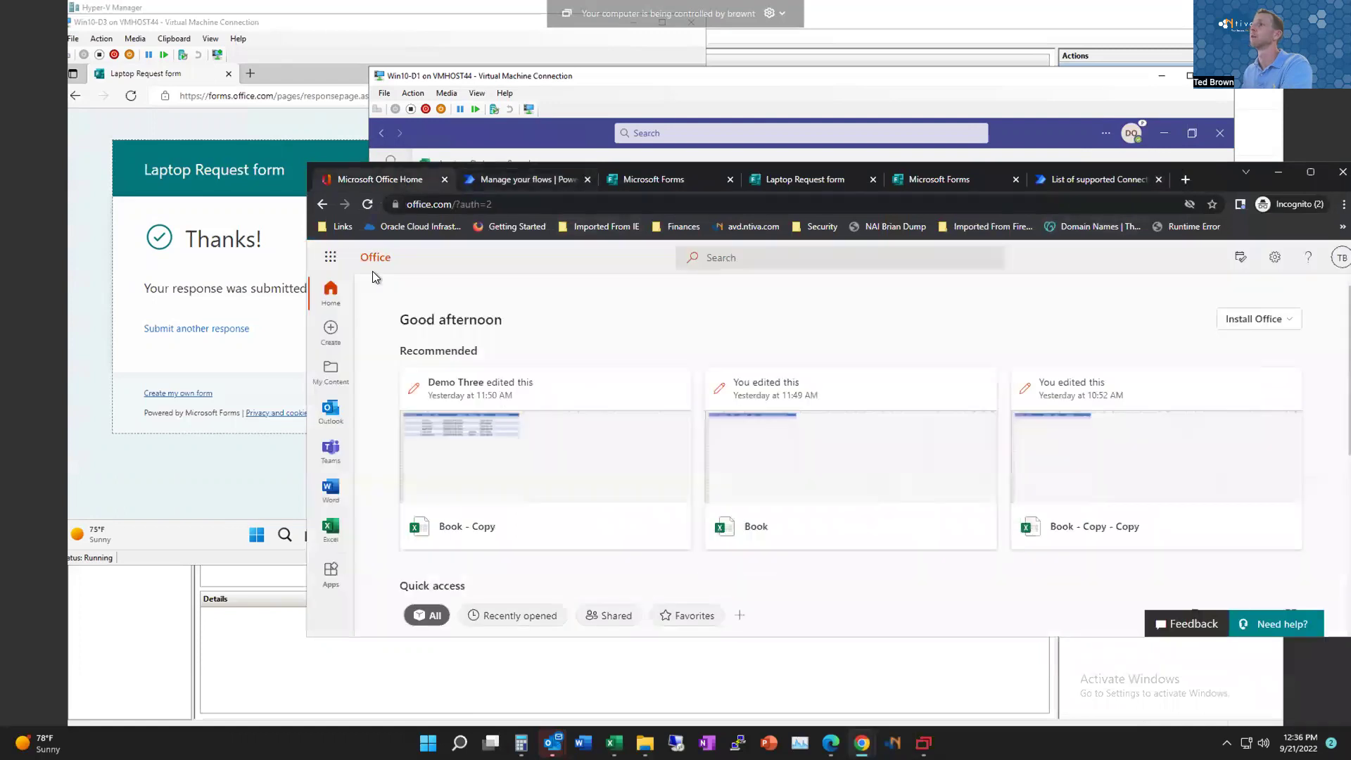
click(330, 404)
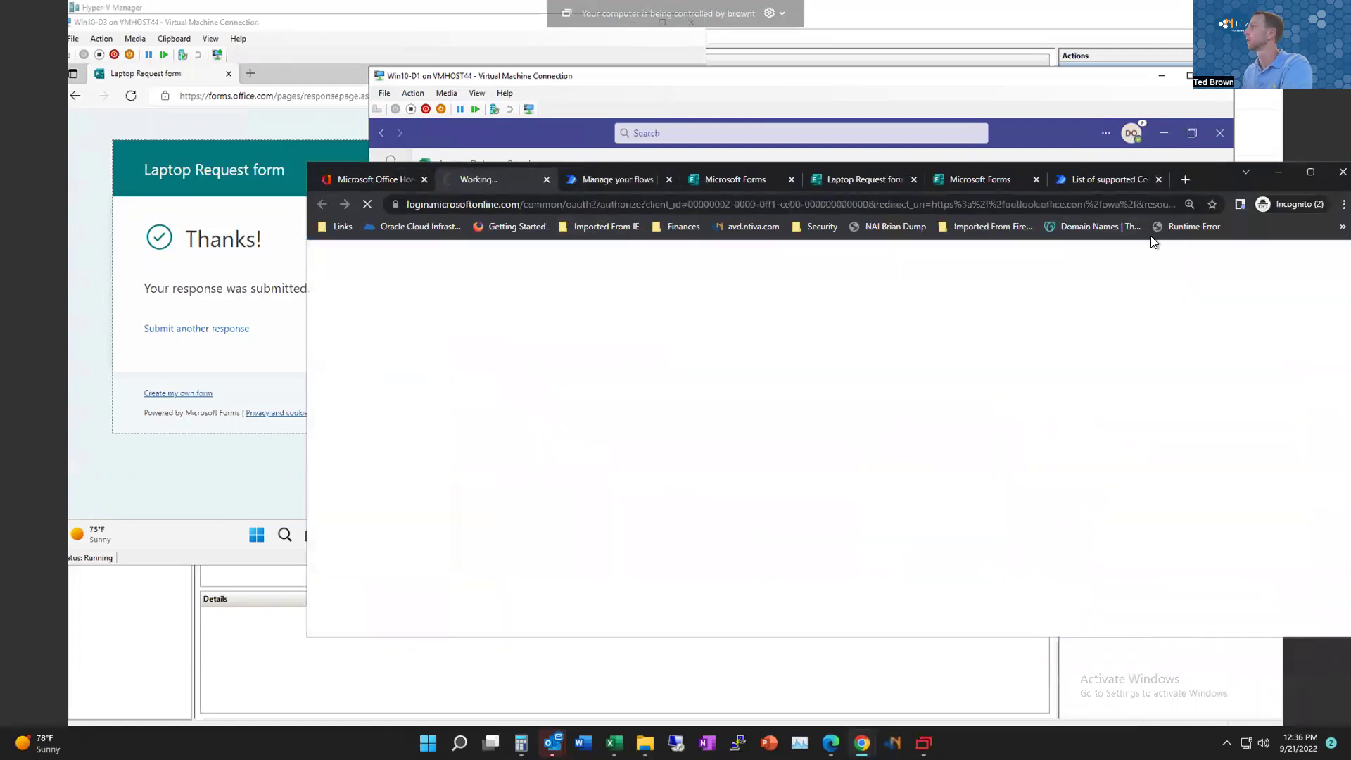
click(1303, 171)
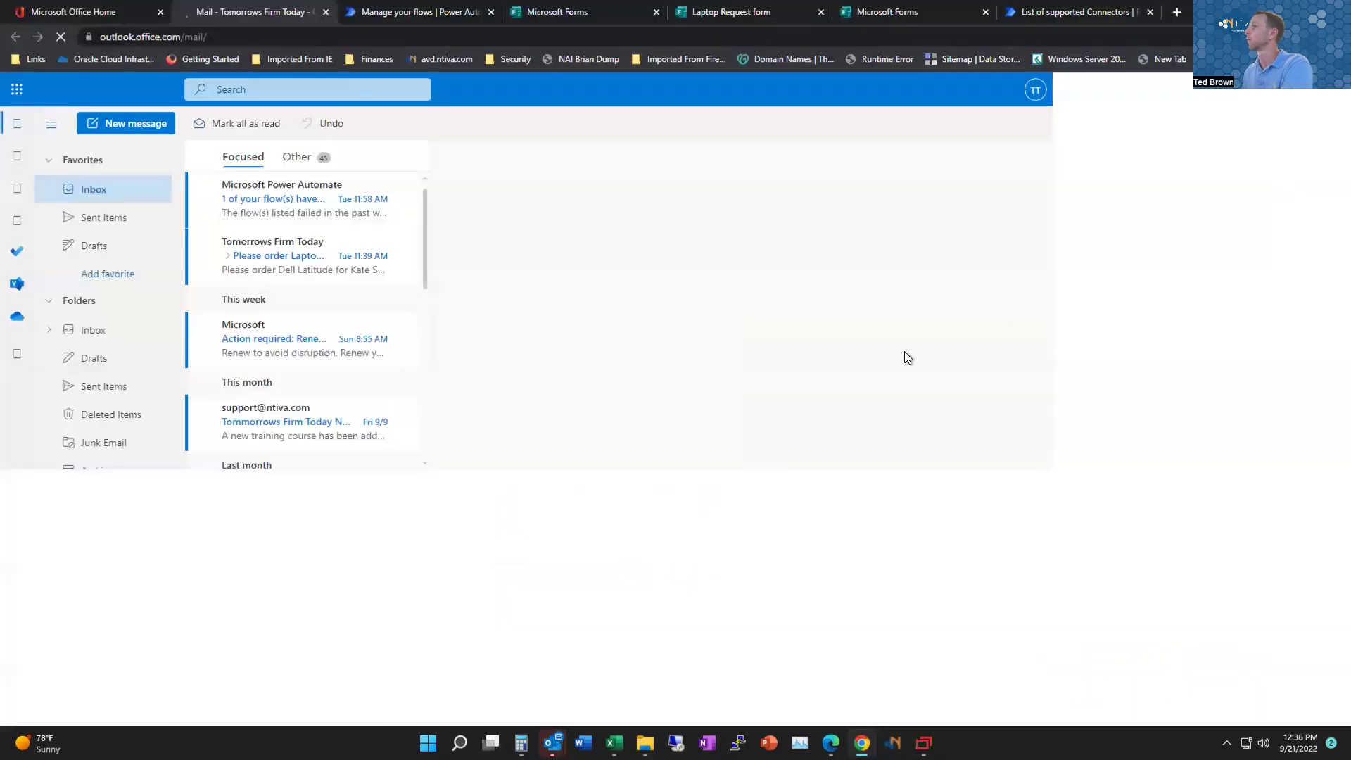
Step: Read the approved laptop order email and the Power Automate flow failure notification, and move the browser window back aside
click(259, 302)
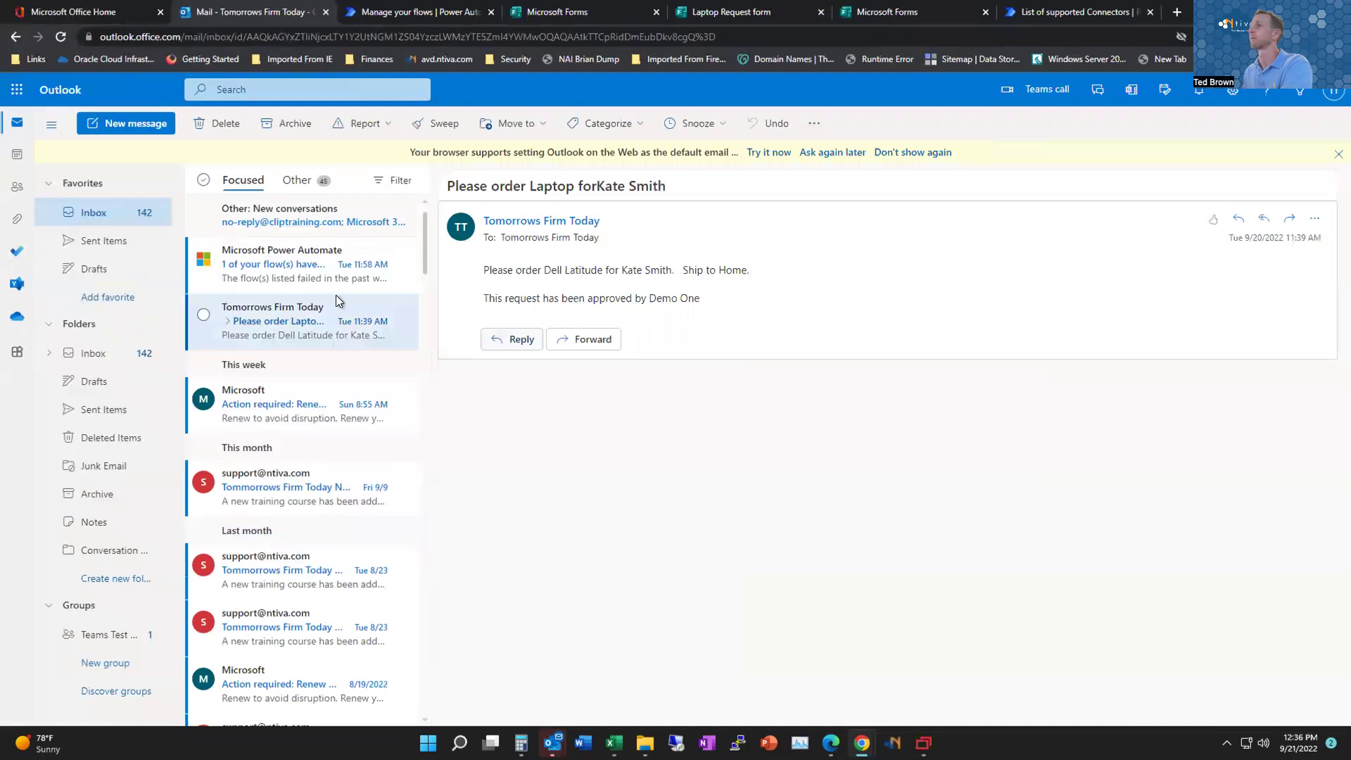
click(281, 273)
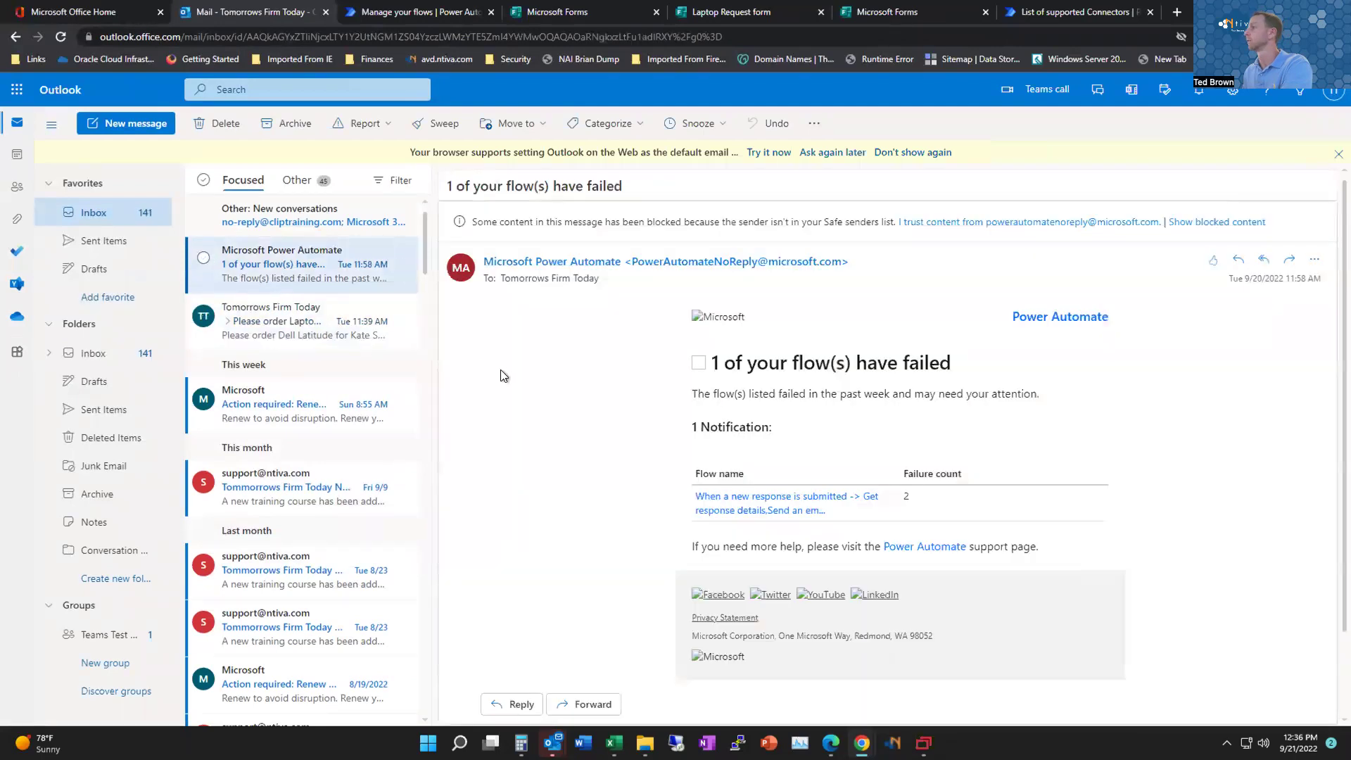
click(262, 327)
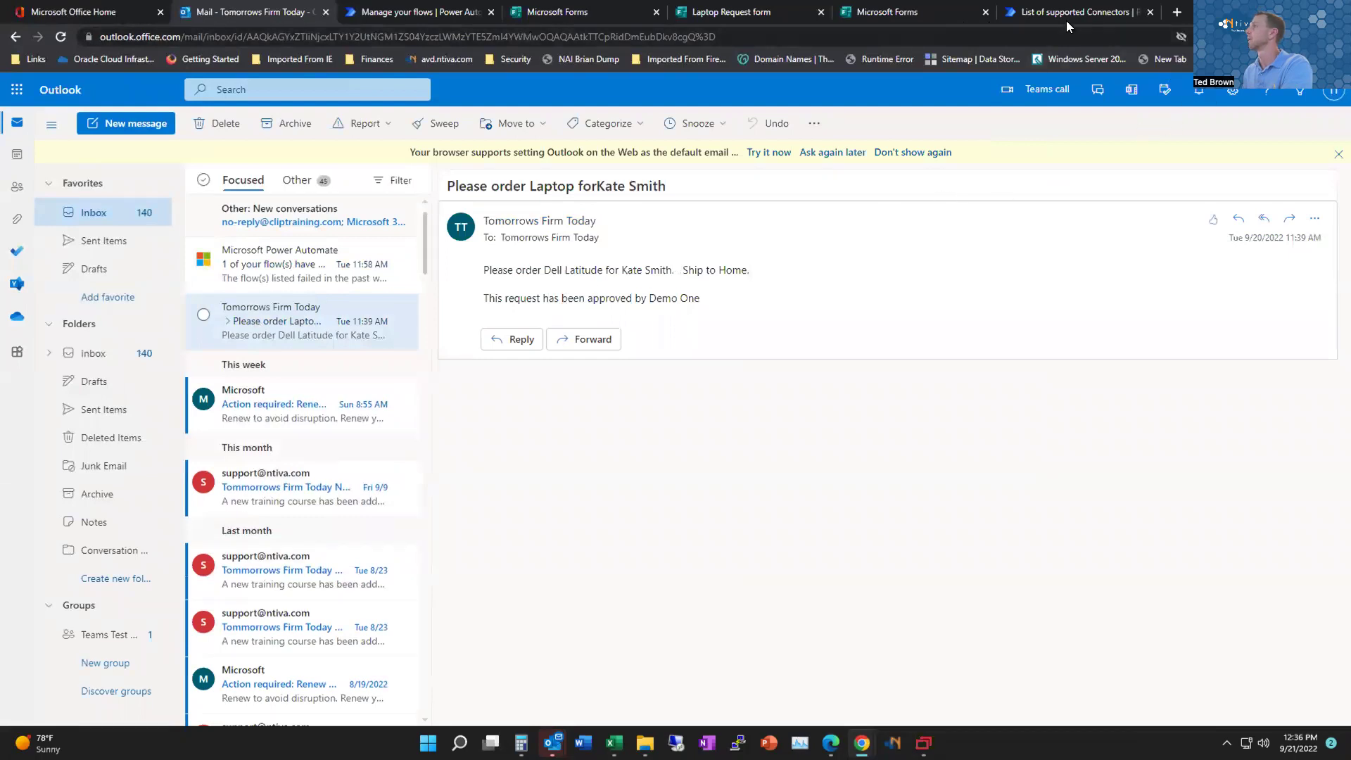
drag(1205, 11, 1350, 290)
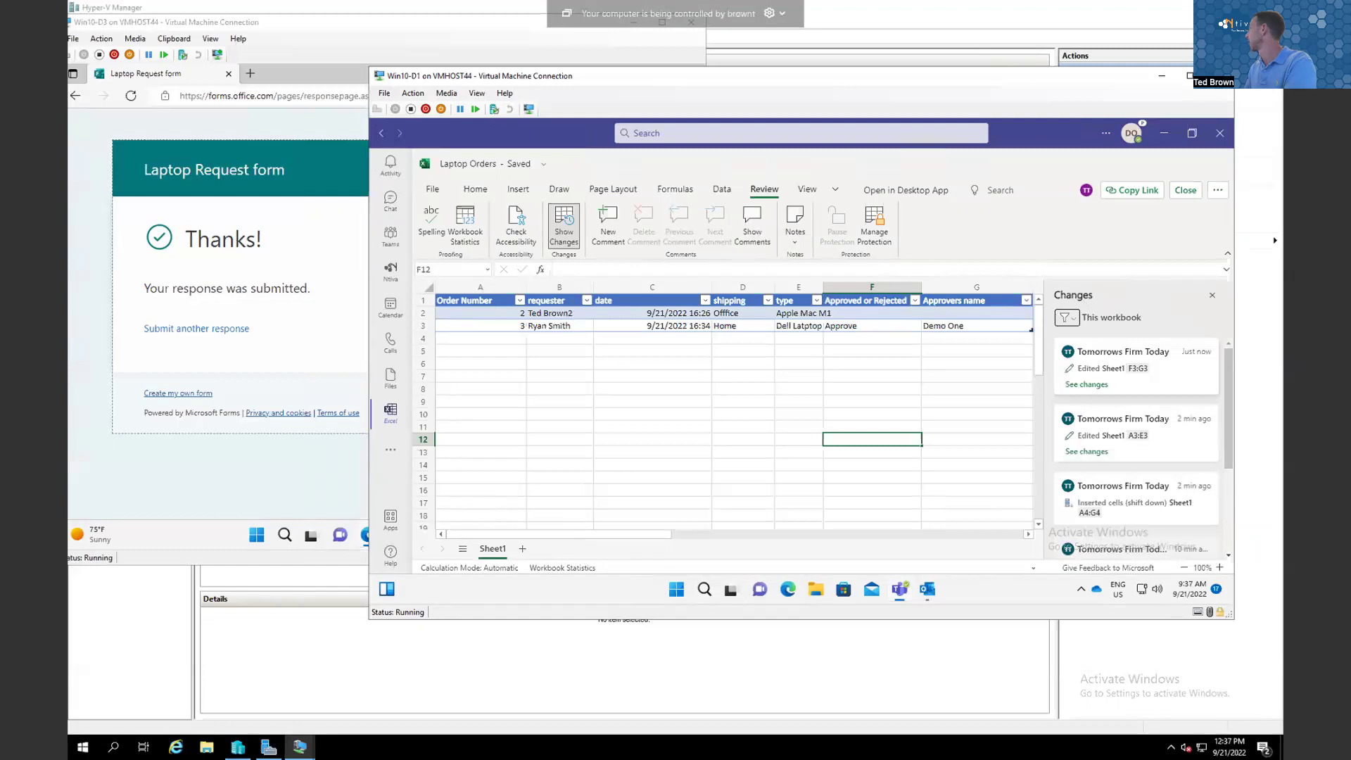
Step: Bring back and maximize the Power Automate window, and open the "Create a Planner task when a Microsoft Forms is submitted" template
drag(1350, 211, 1222, 122)
click(1245, 117)
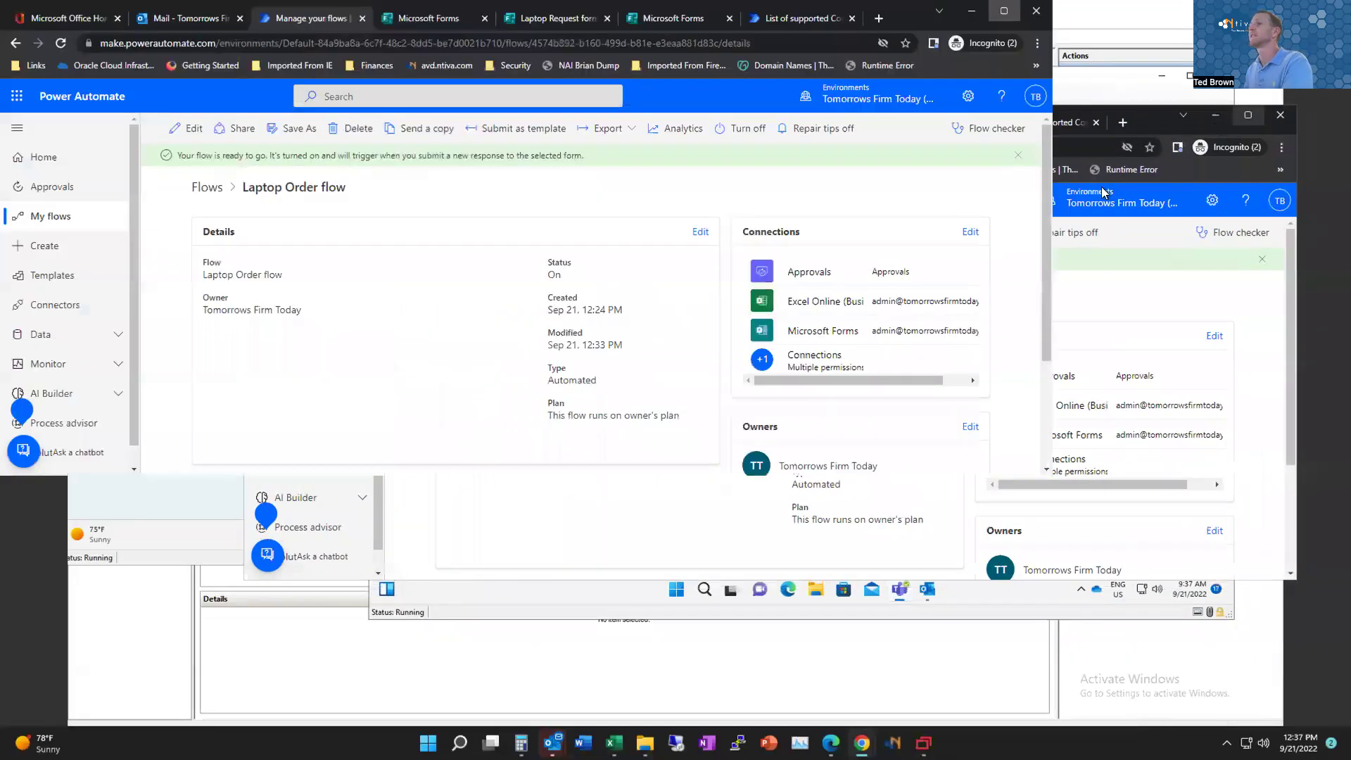
click(40, 277)
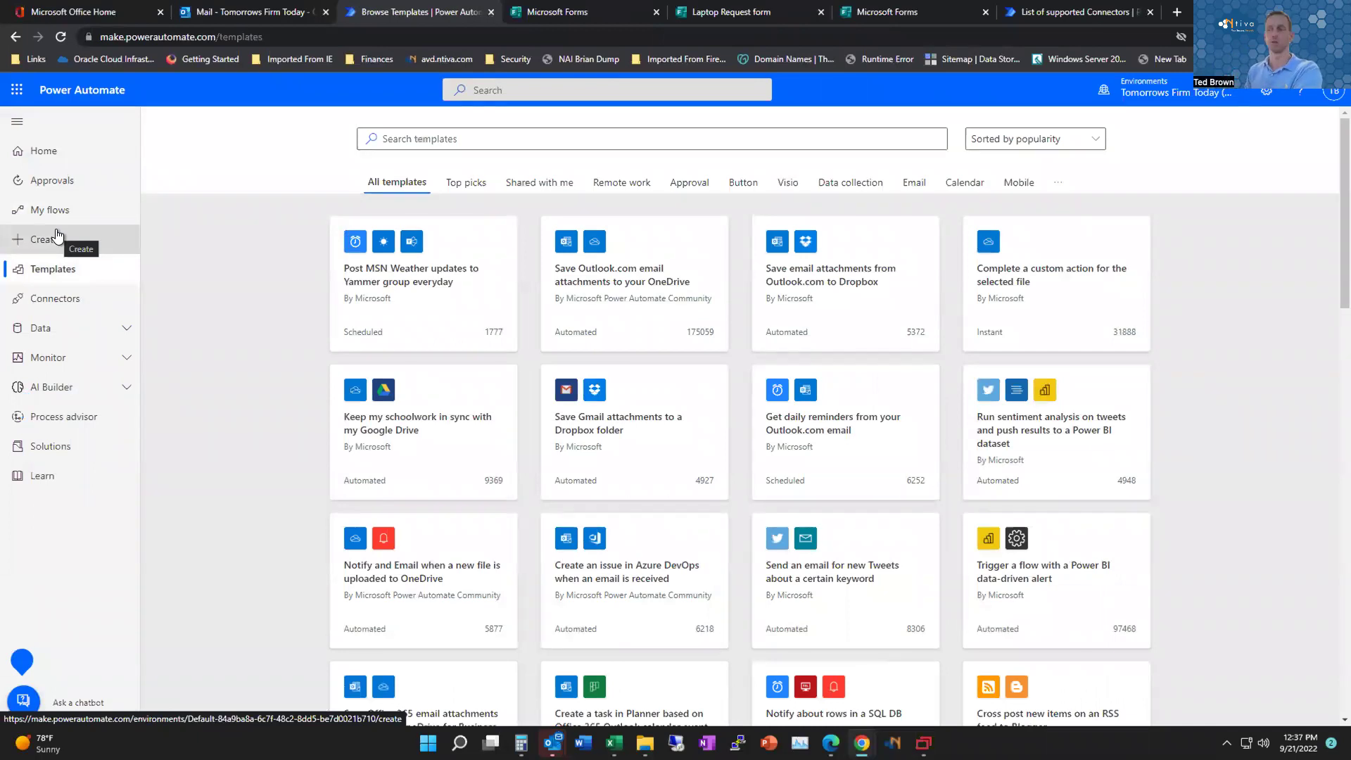
scroll(897, 526, down, 15)
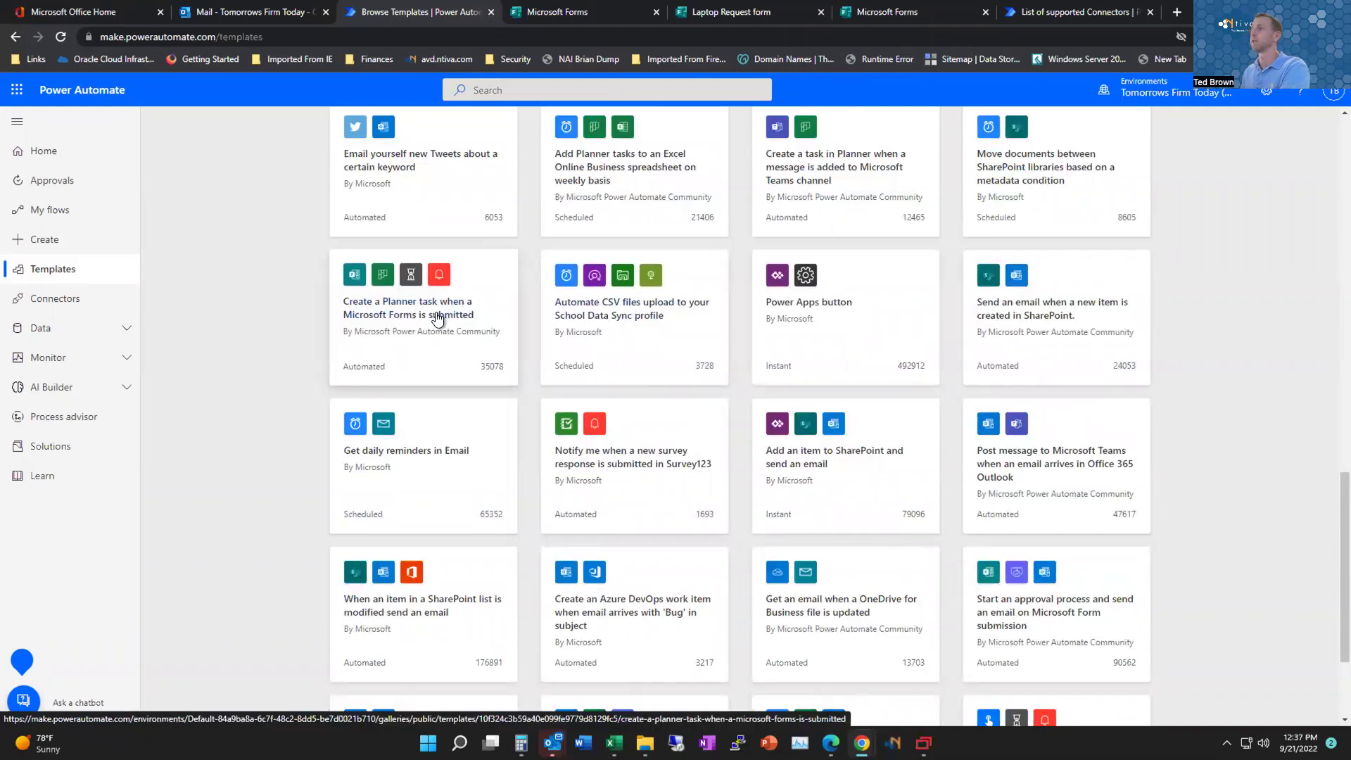
click(436, 317)
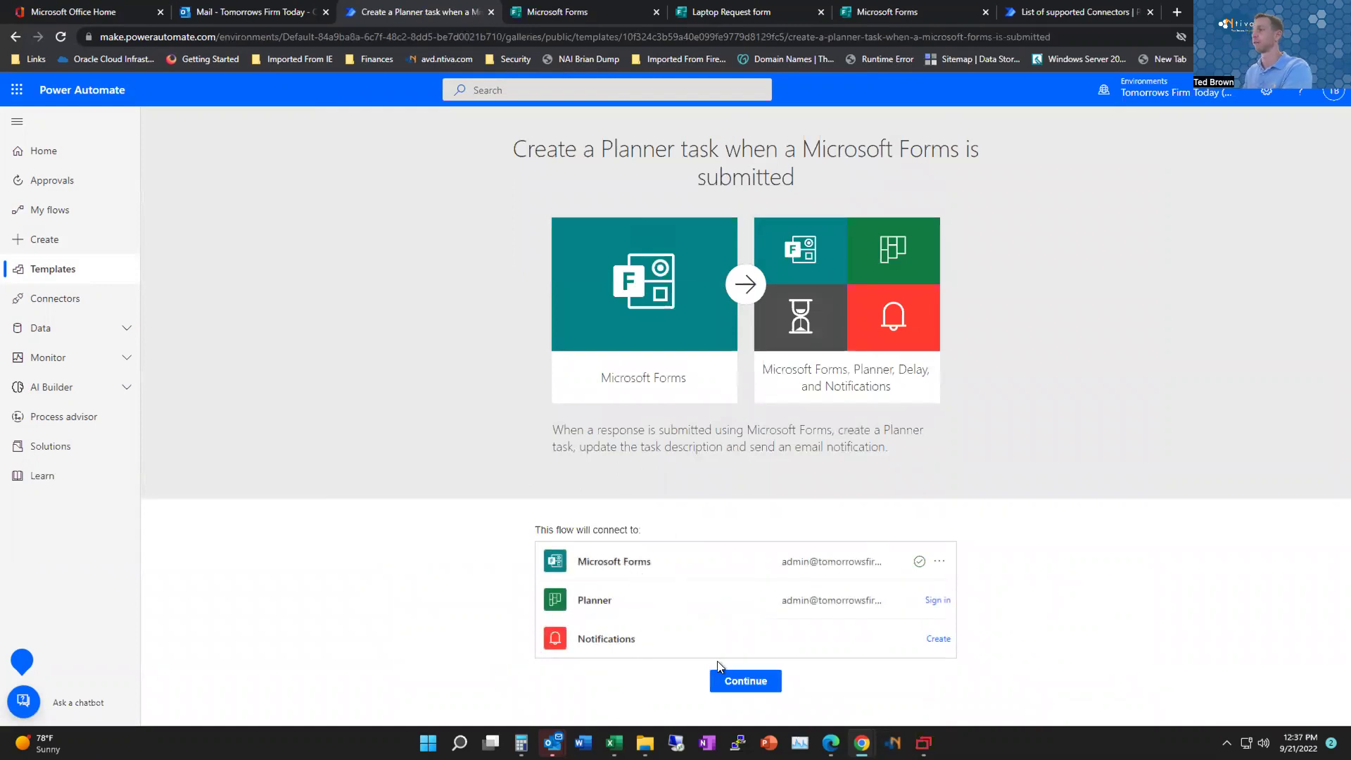
Step: Connect the template to Notifications and sign in to Planner with the signed-in admin account, and continue to the flow editor
click(756, 681)
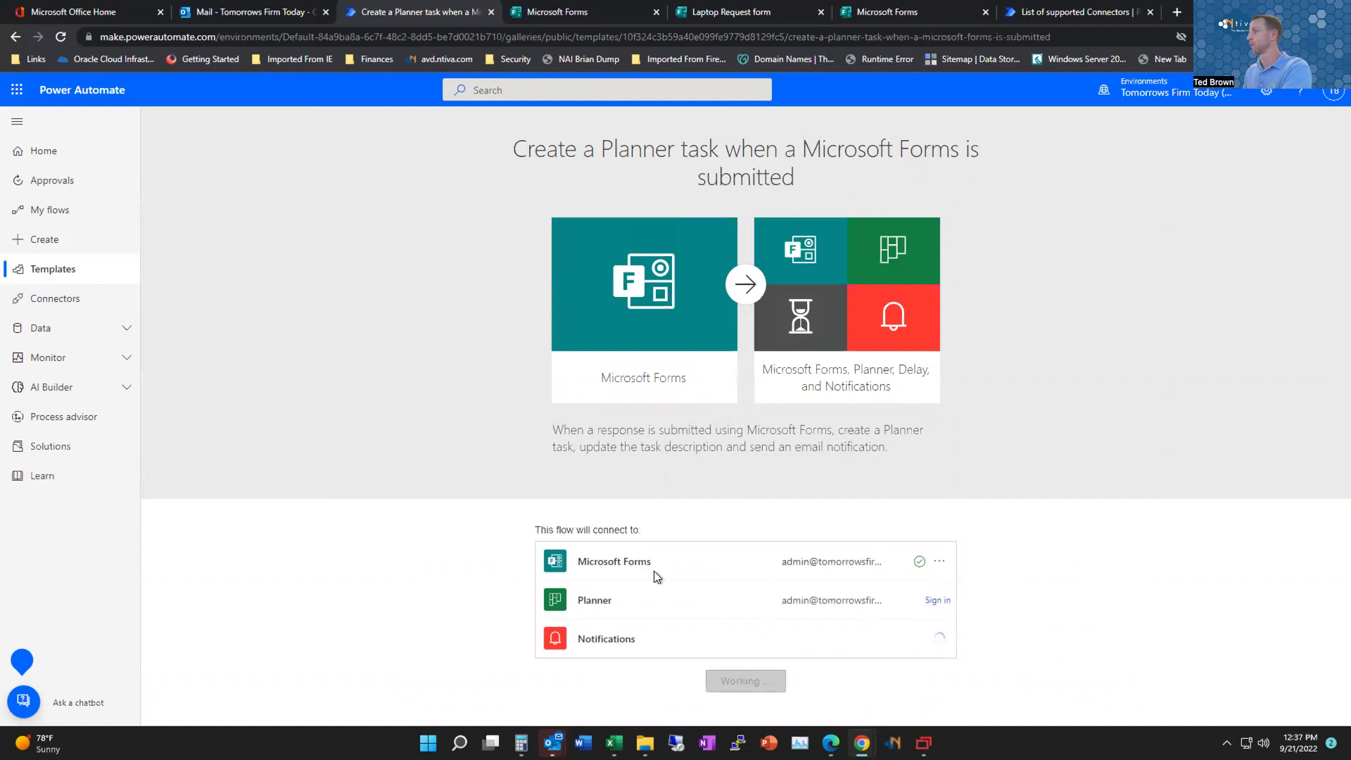
click(940, 600)
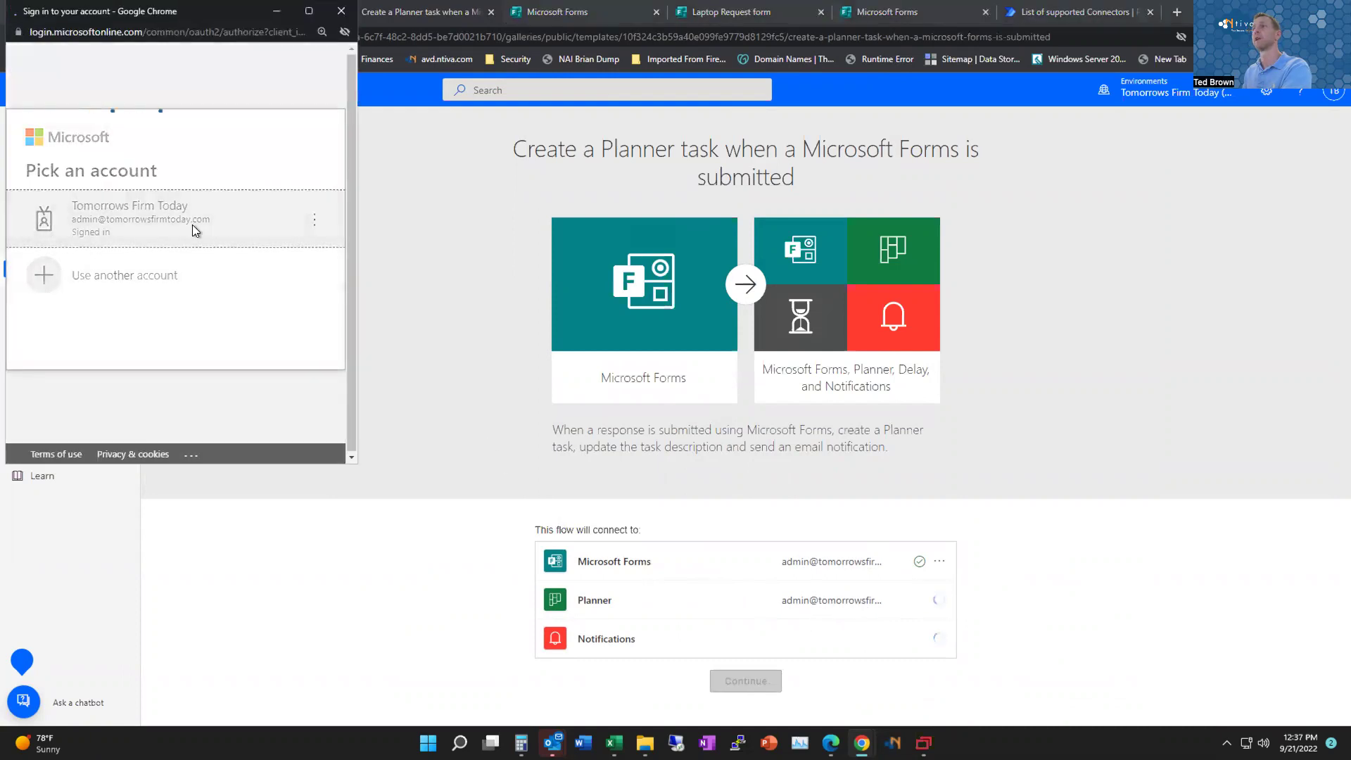
click(195, 228)
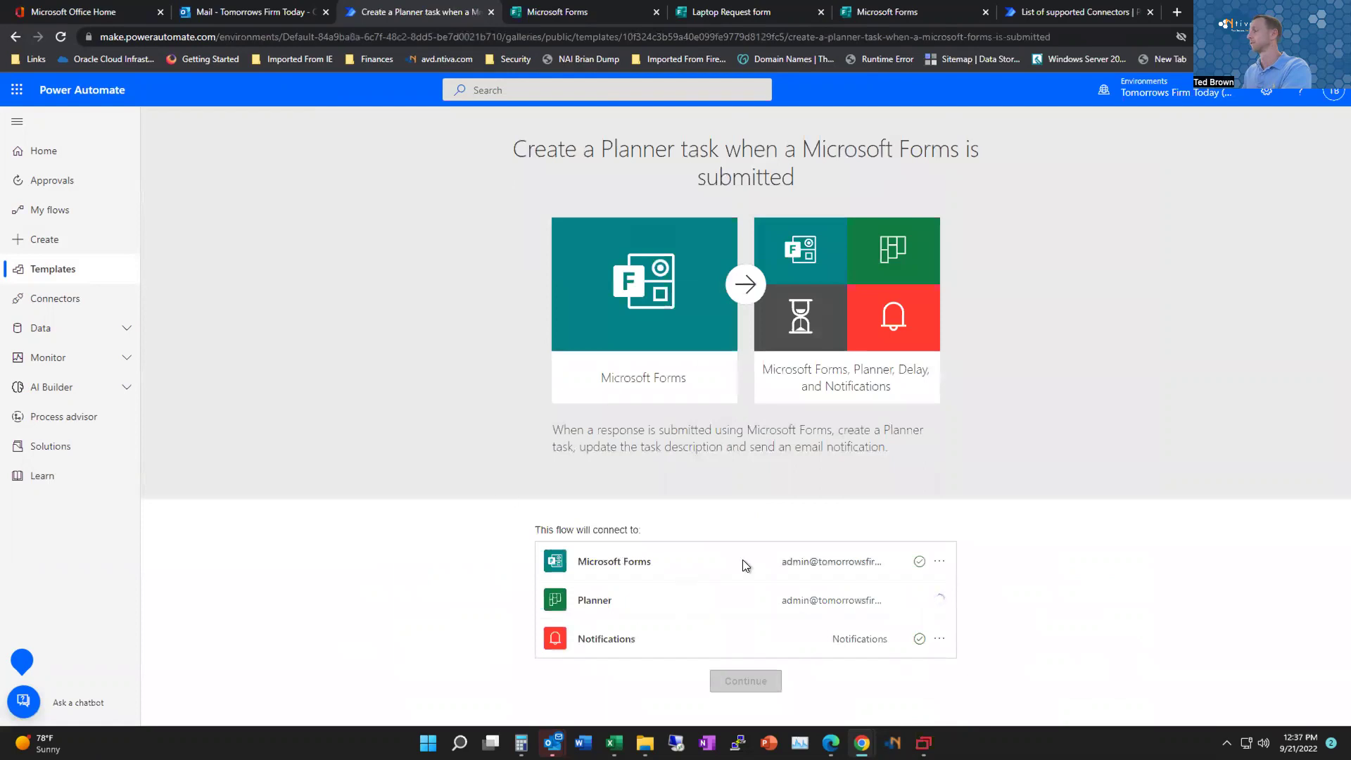
click(748, 681)
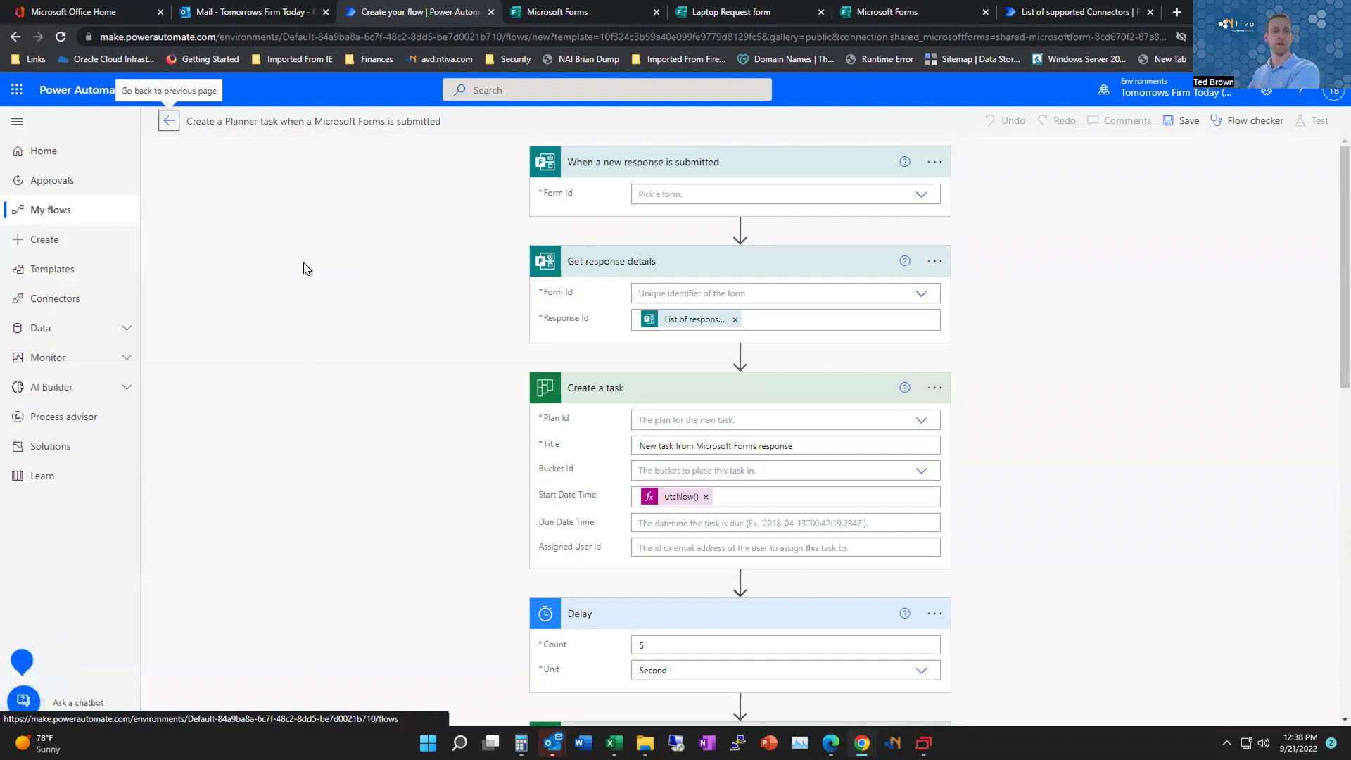
Step: Examine the template flow from the form trigger's available forms through the task and delay actions to the success and failure emails
scroll(1021, 389, down, 15)
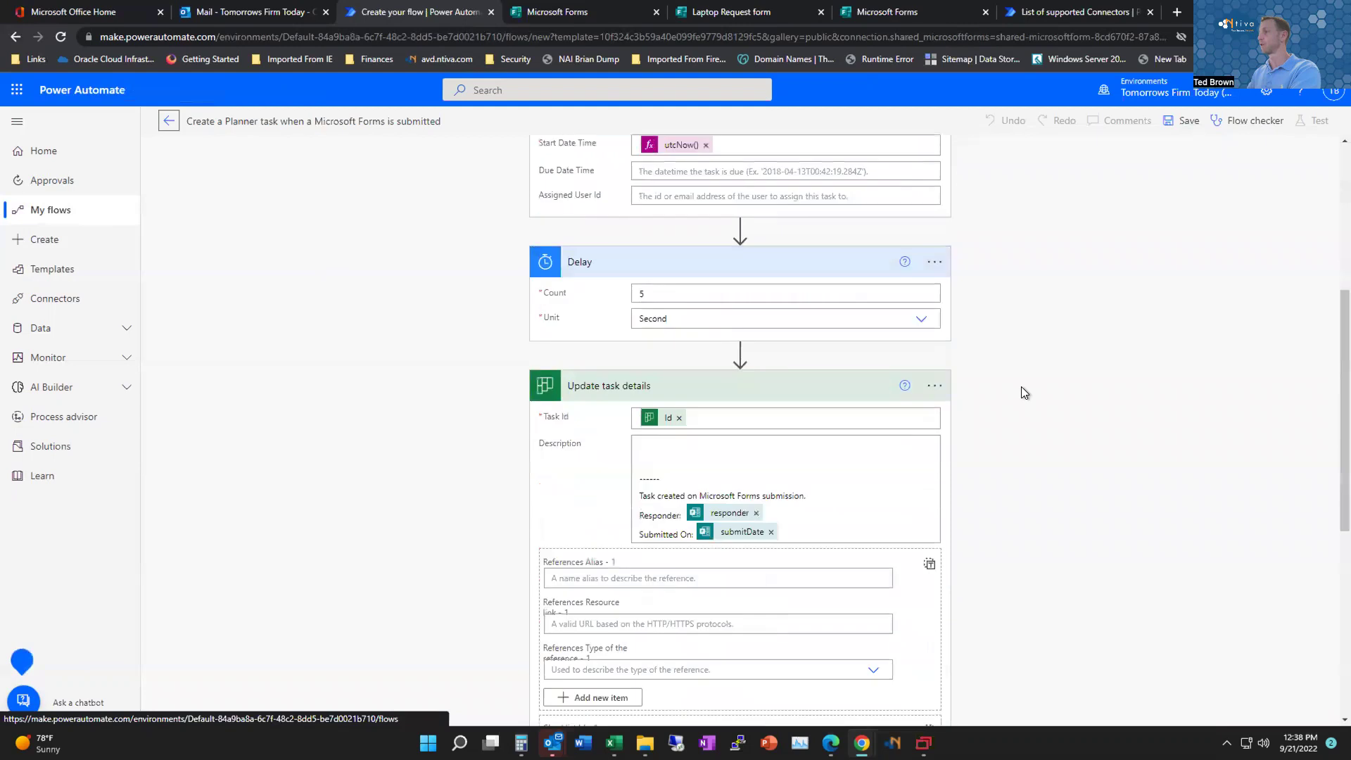
scroll(1023, 397, up, 15)
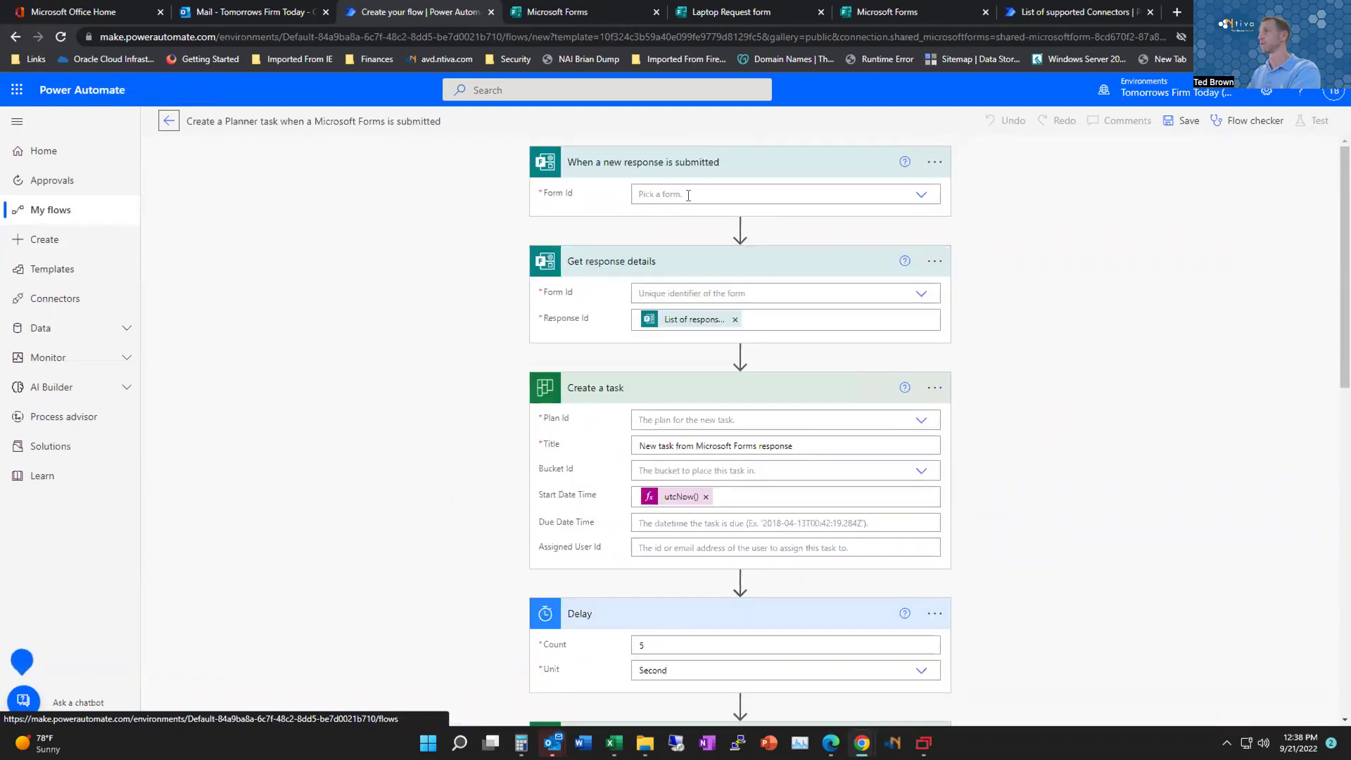
click(684, 196)
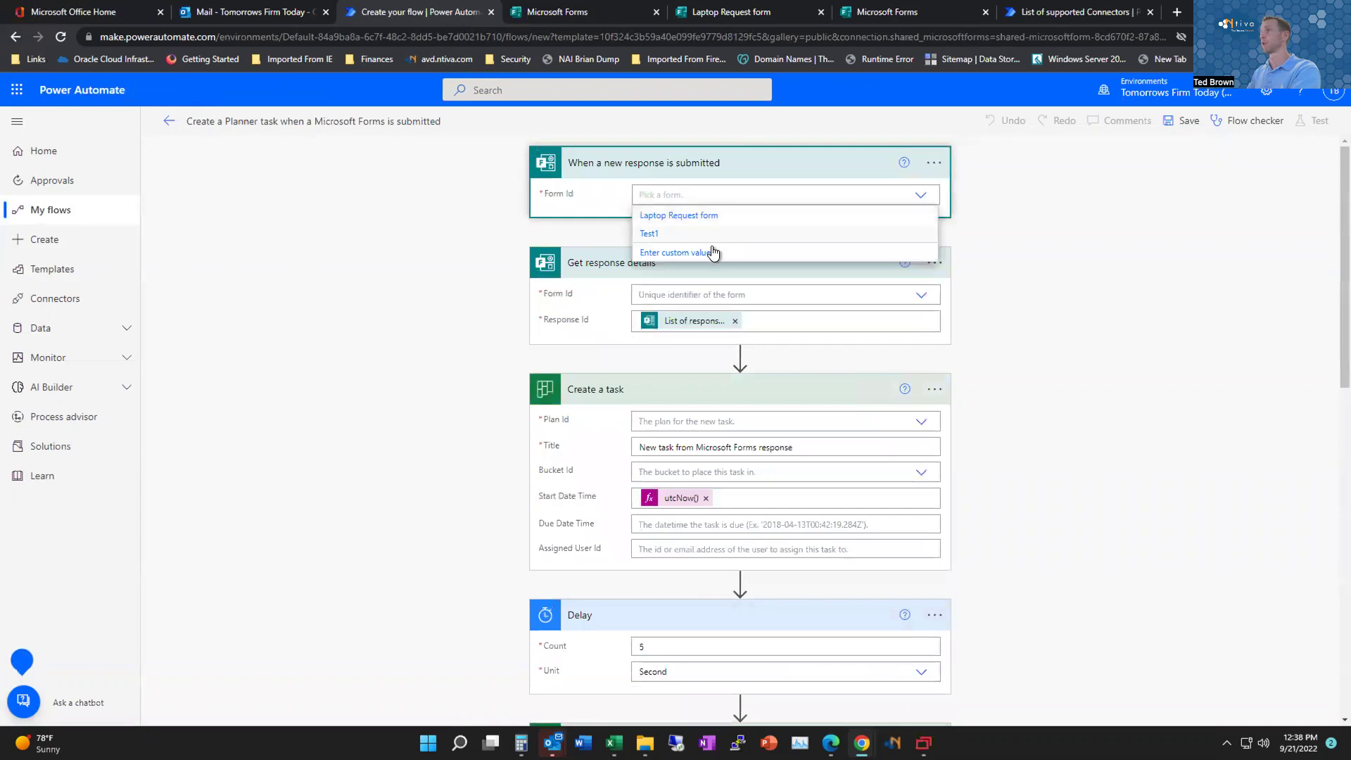
click(1053, 230)
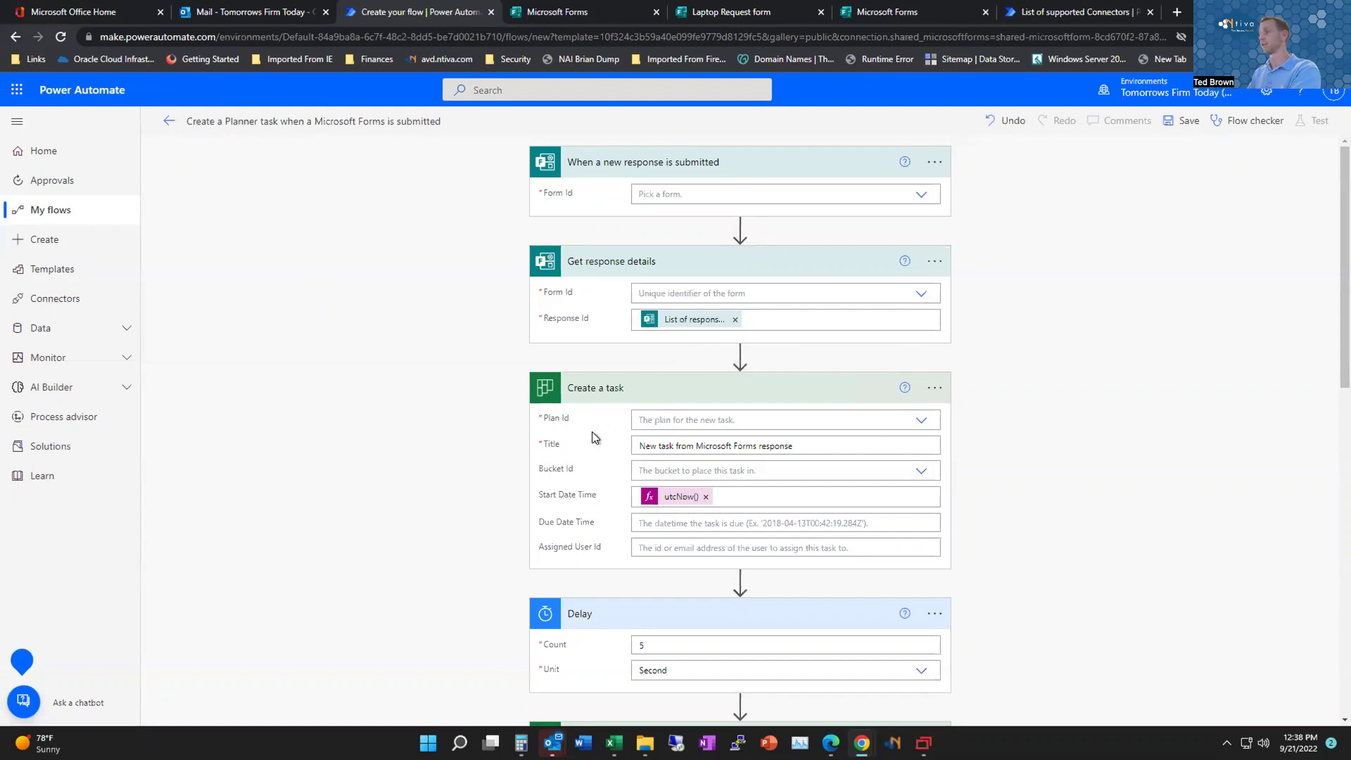
scroll(492, 415, down, 3)
scroll(454, 467, down, 2)
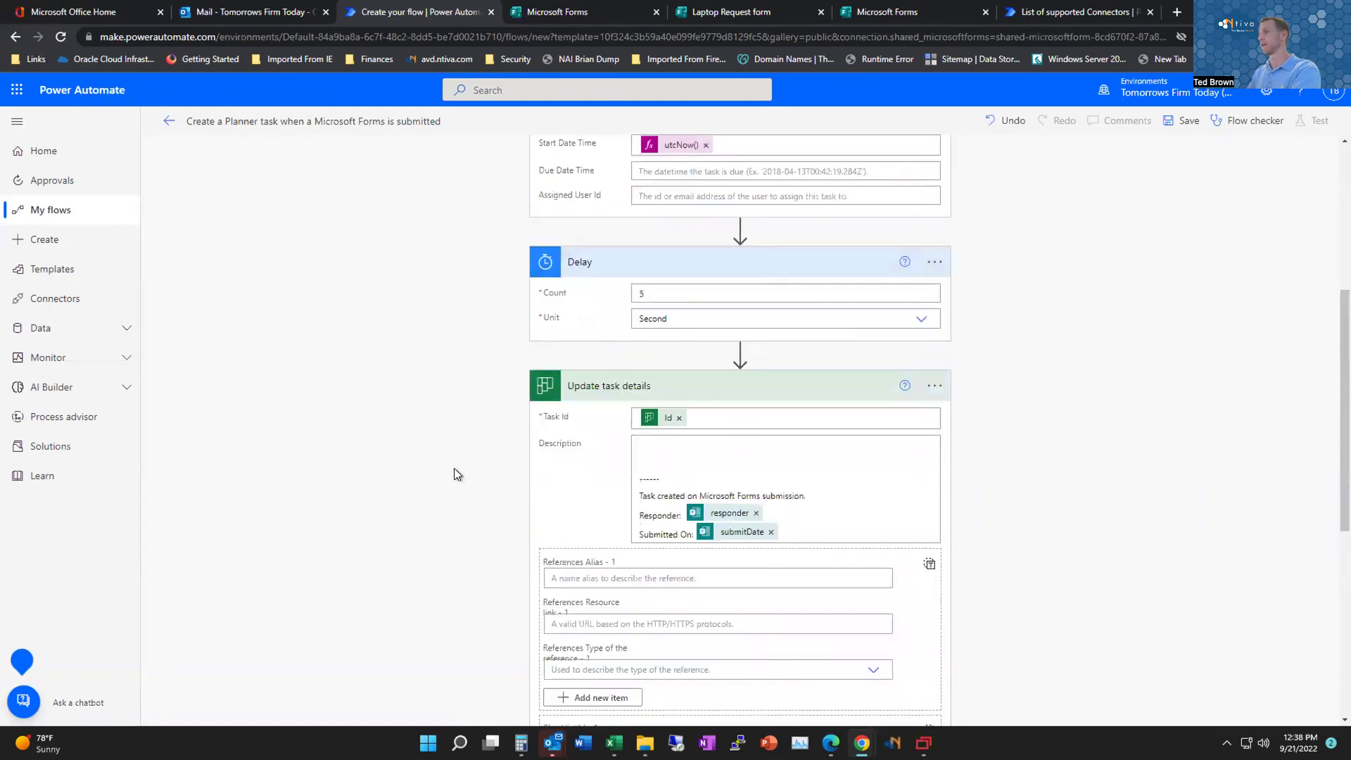
scroll(466, 488, down, 2)
scroll(465, 490, down, 4)
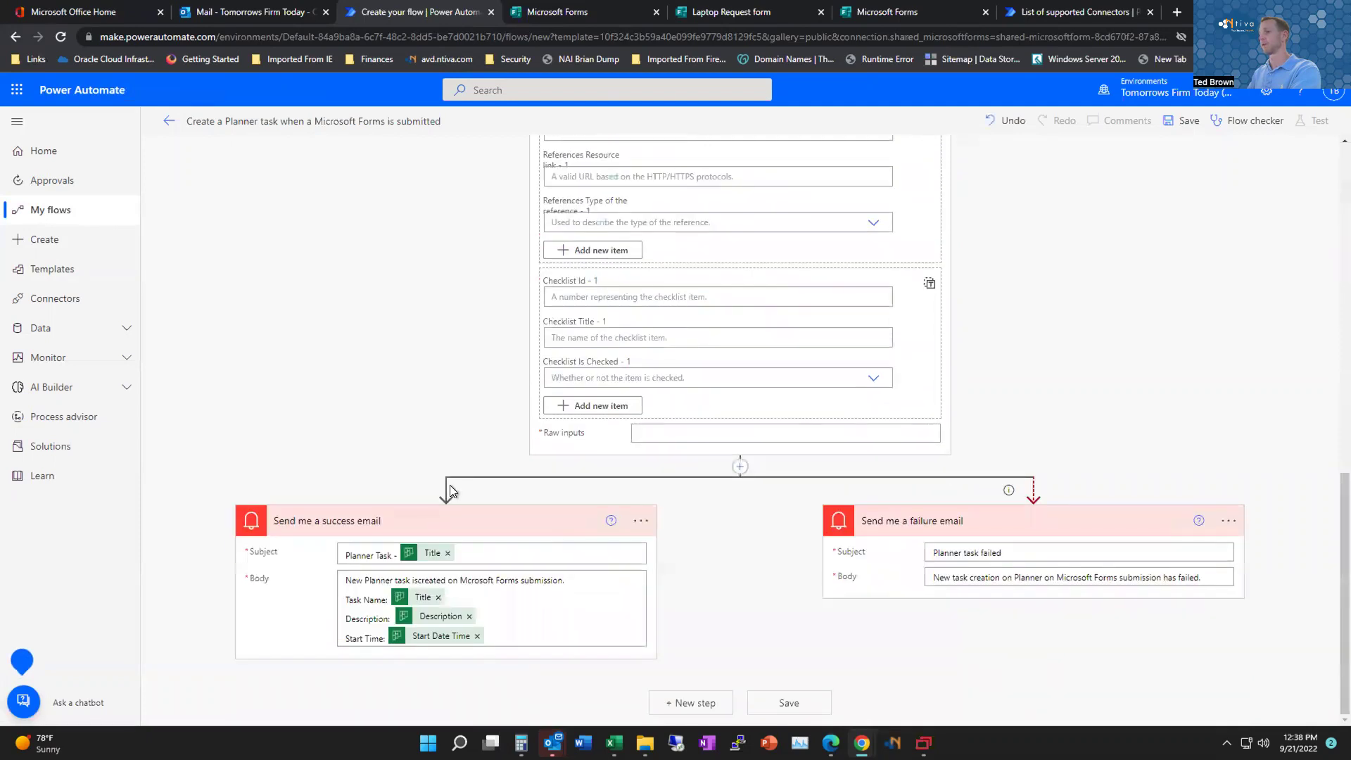